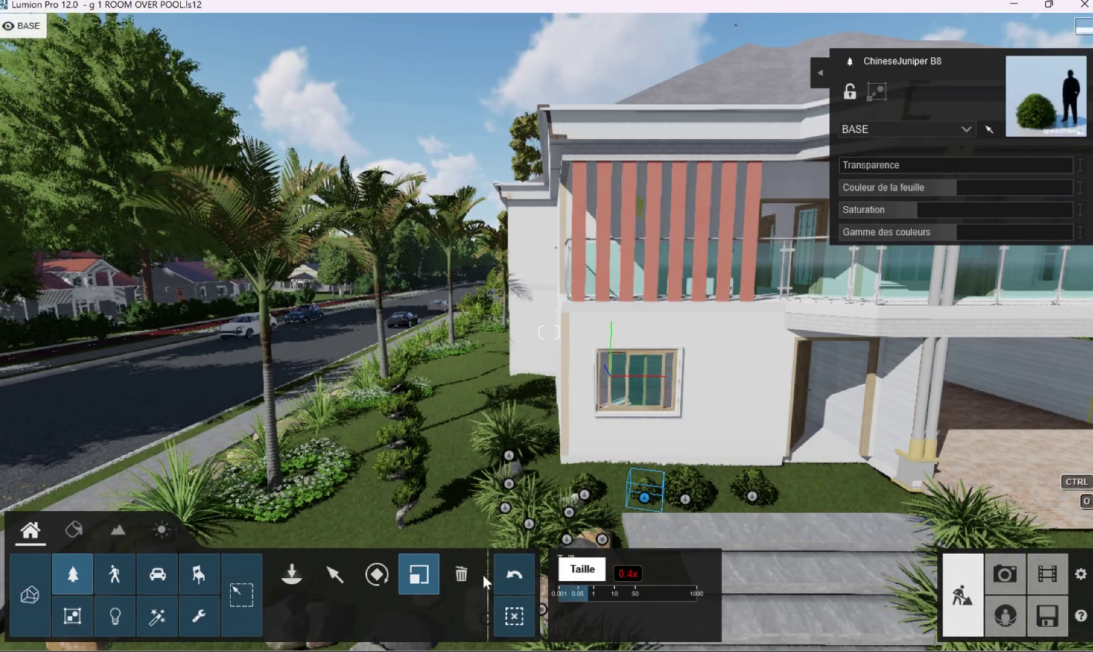
Step: Delete the four small juniper shrubs on the lawn along the front wall, between the rocks and the entrance
left_click(461, 575)
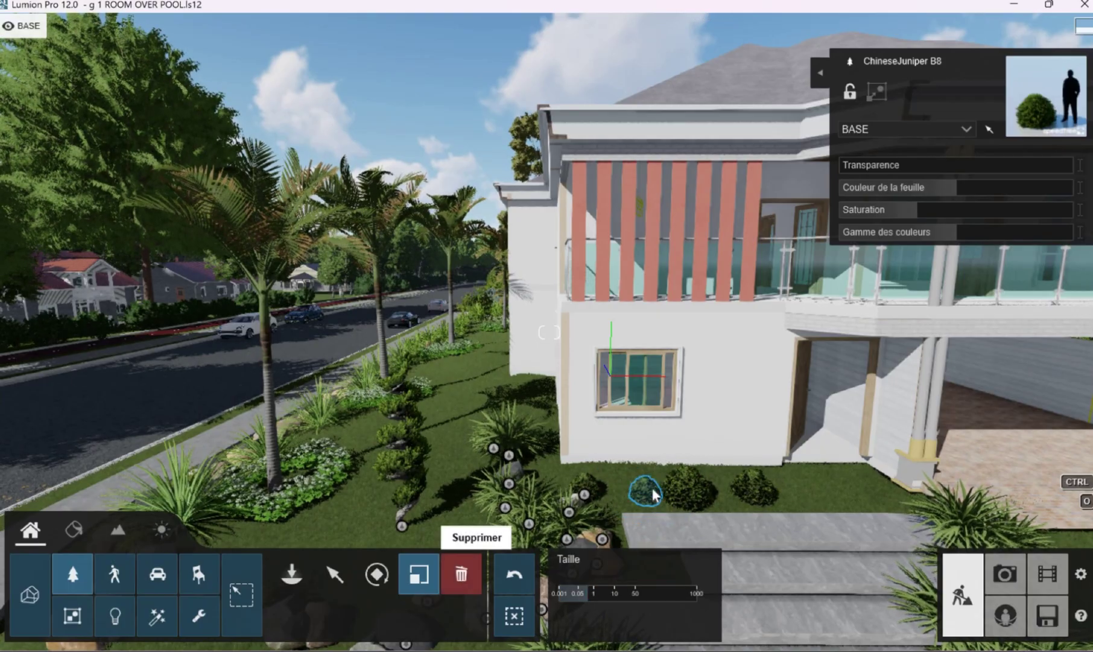
left_click(644, 495)
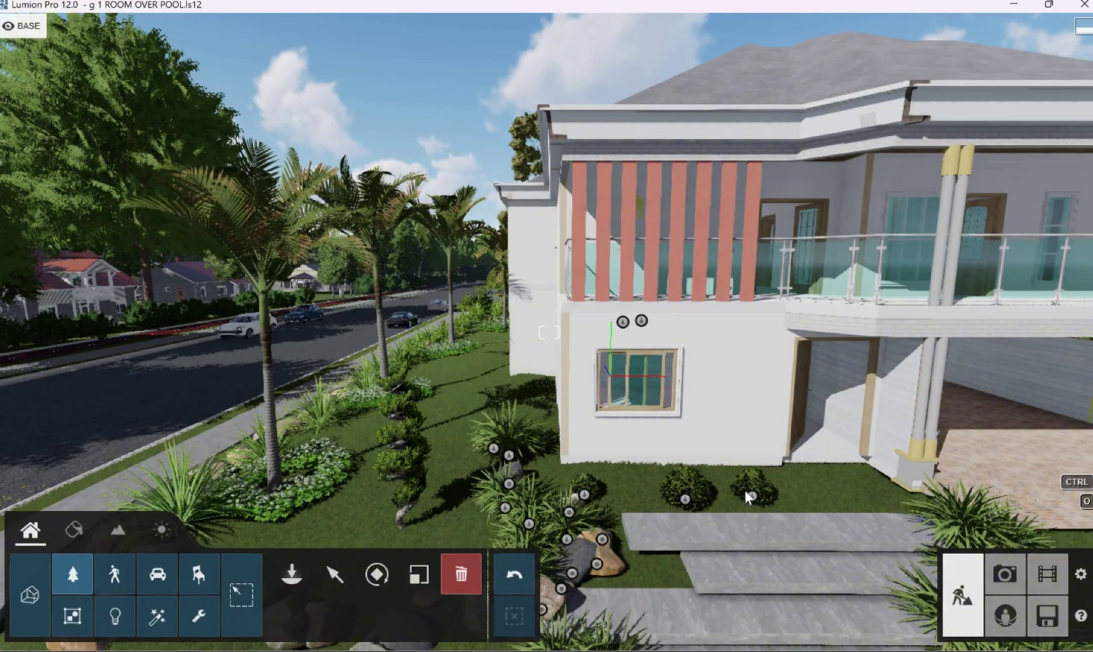
left_click(688, 486)
left_click(754, 487)
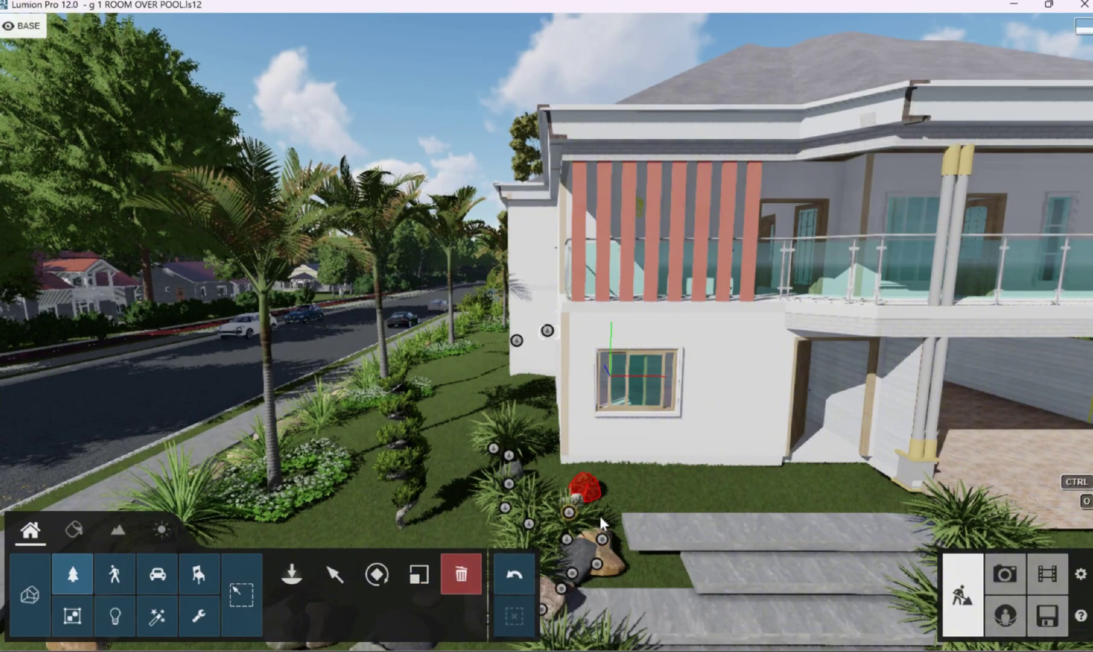
left_click(585, 490)
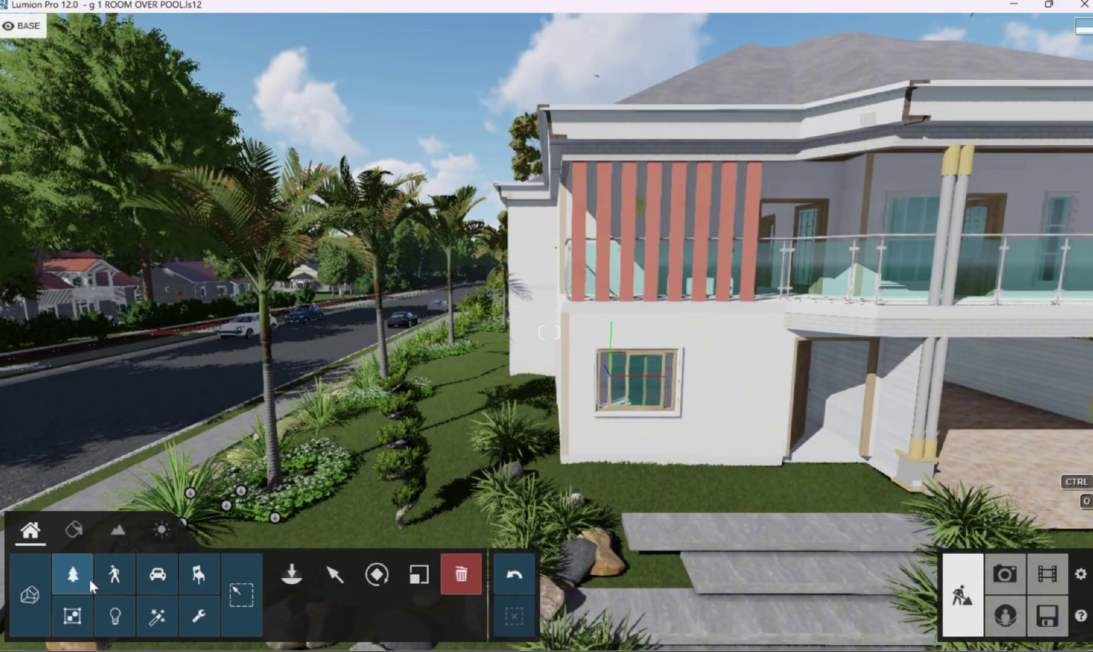
Step: Look through the tree clusters, rocks, weeds, dead trees, leaves, conifers and palms in the Nature library for a suitable plant
left_click(73, 573)
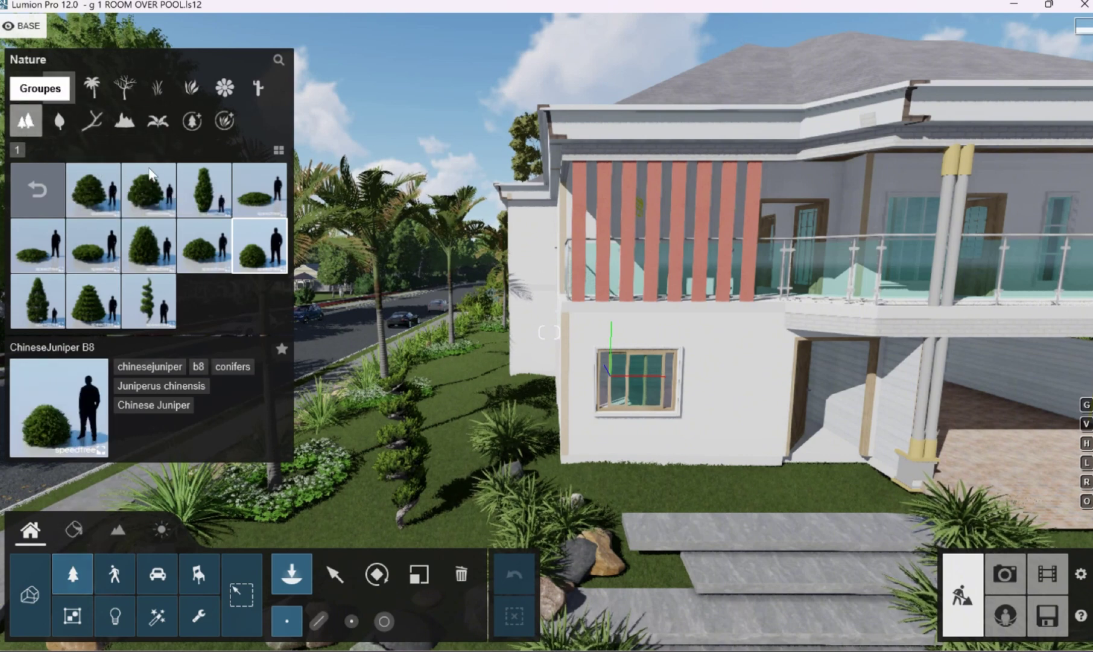
left_click(37, 189)
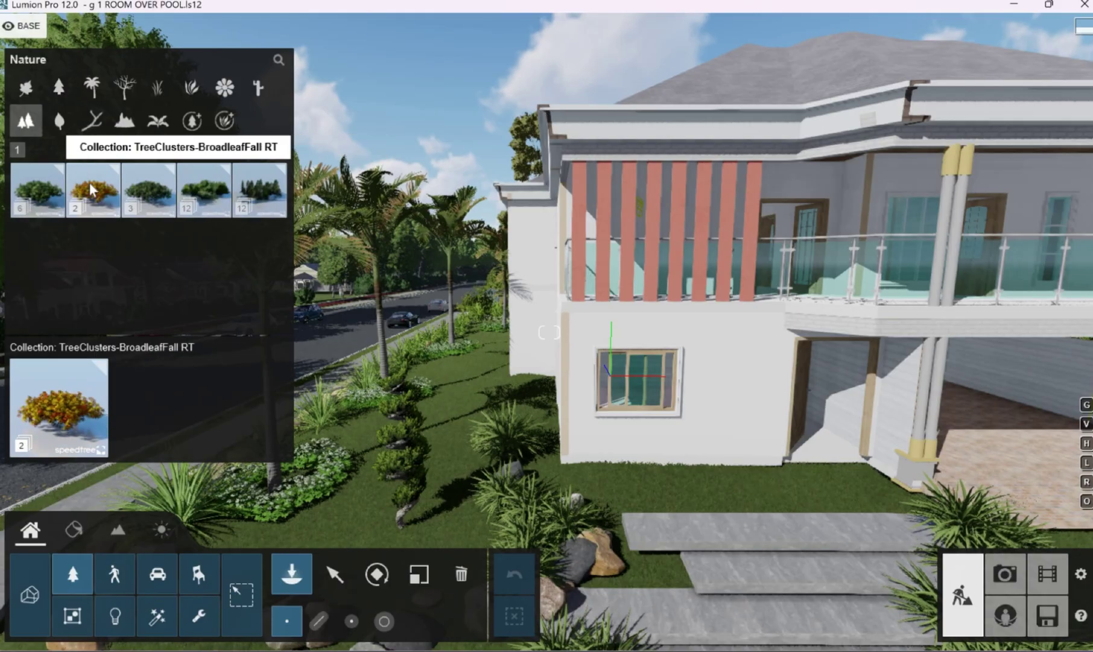
left_click(31, 189)
left_click(42, 191)
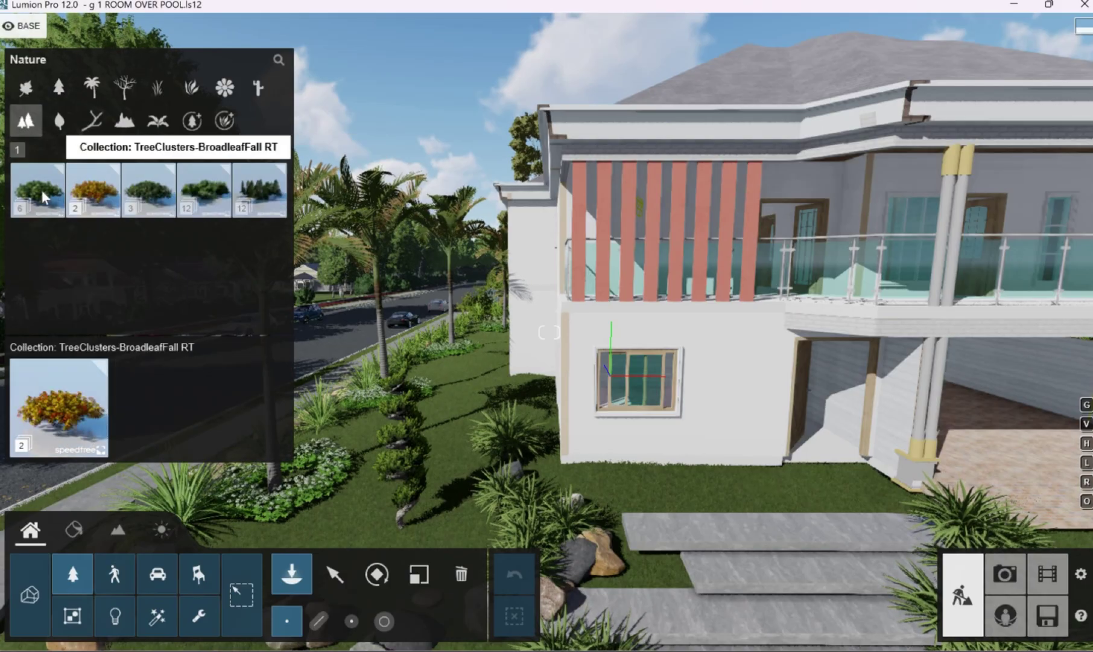
left_click(94, 189)
left_click(38, 189)
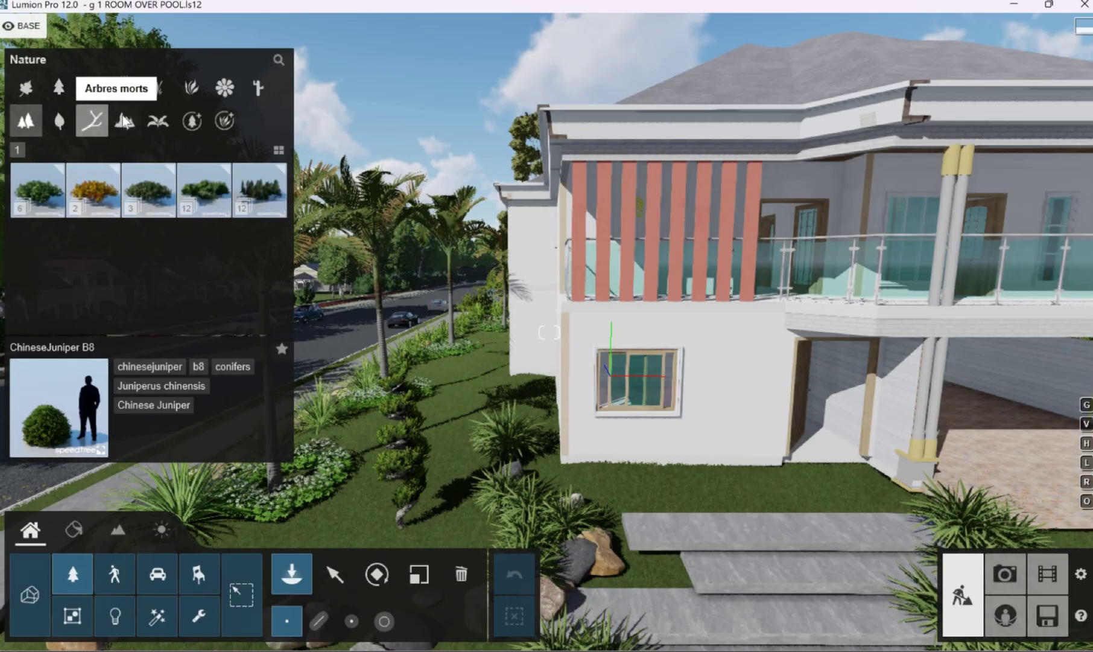
left_click(124, 120)
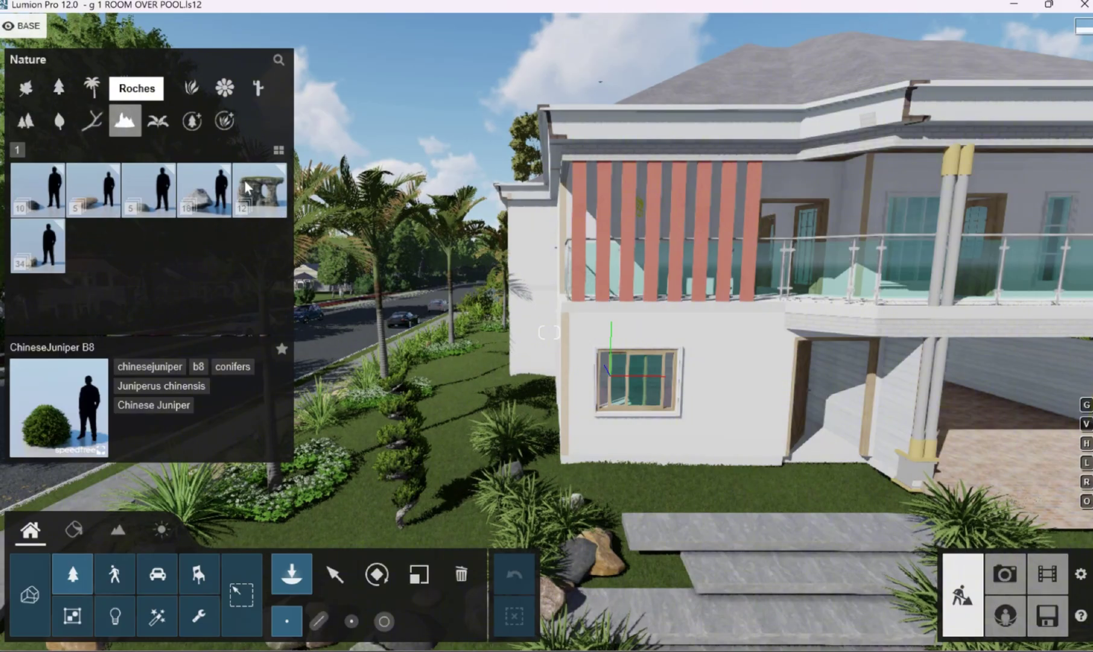
left_click(247, 190)
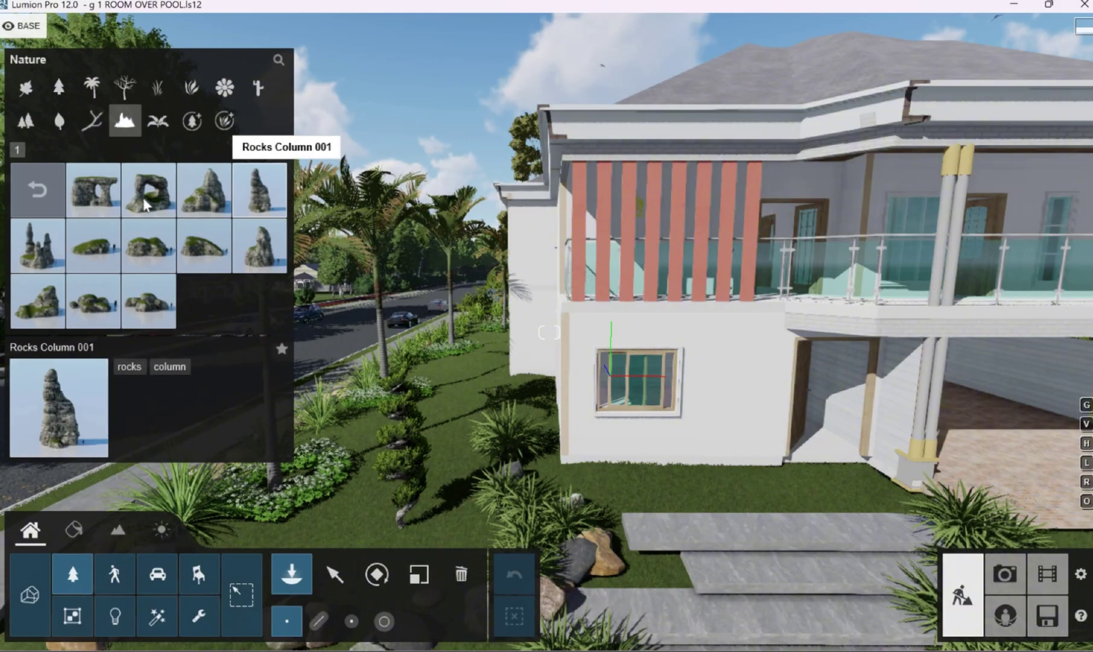
left_click(158, 119)
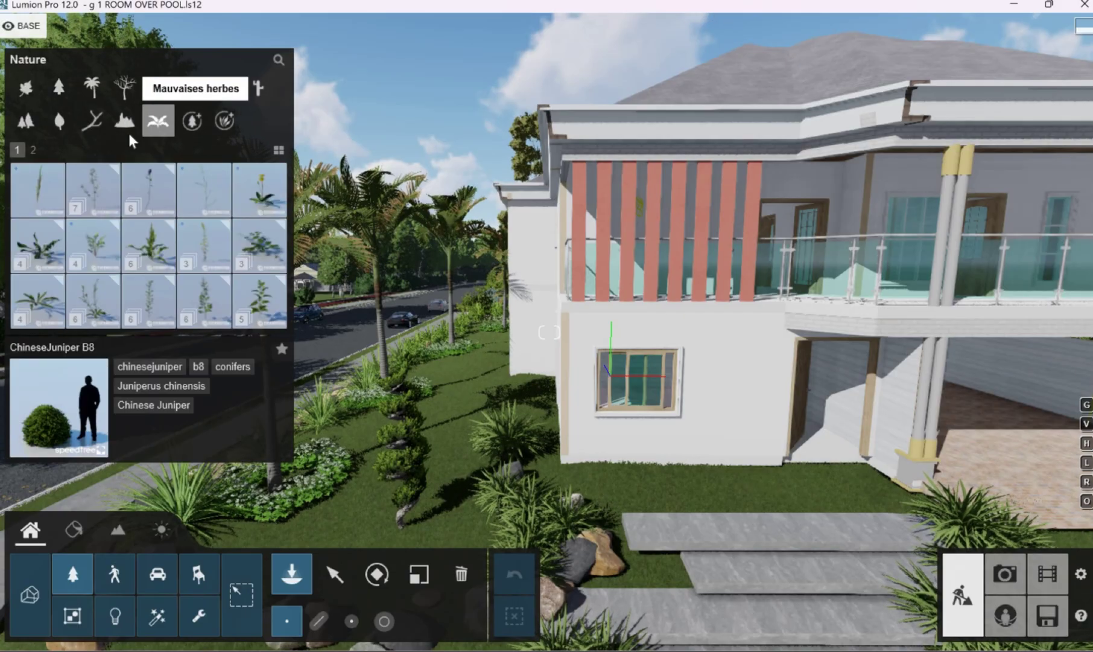
left_click(93, 123)
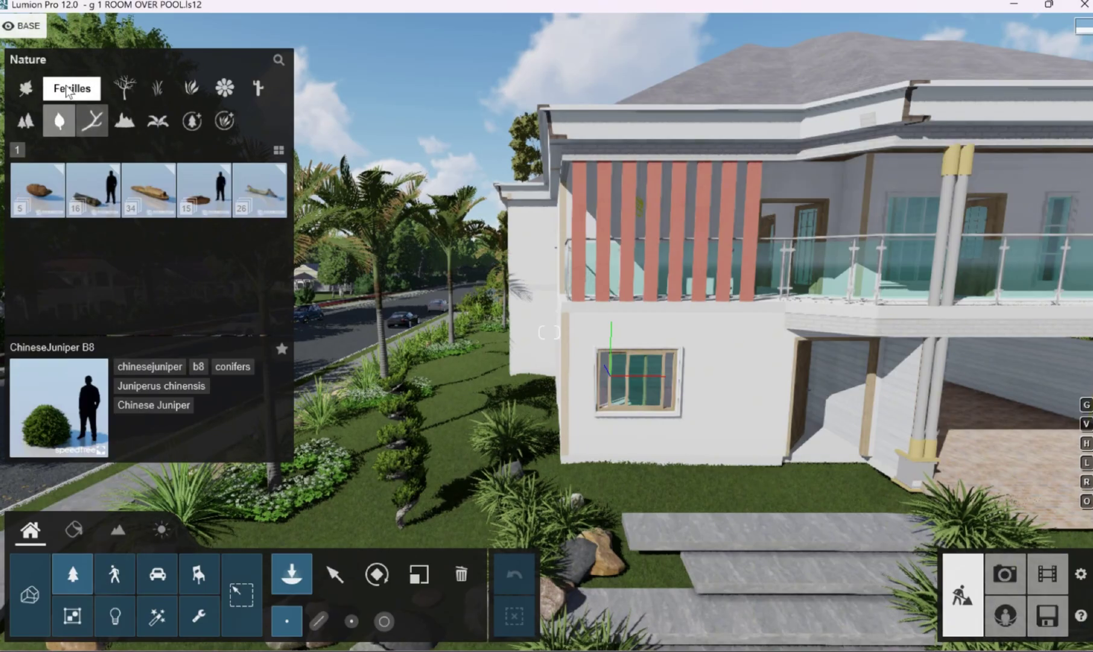
left_click(59, 120)
left_click(66, 90)
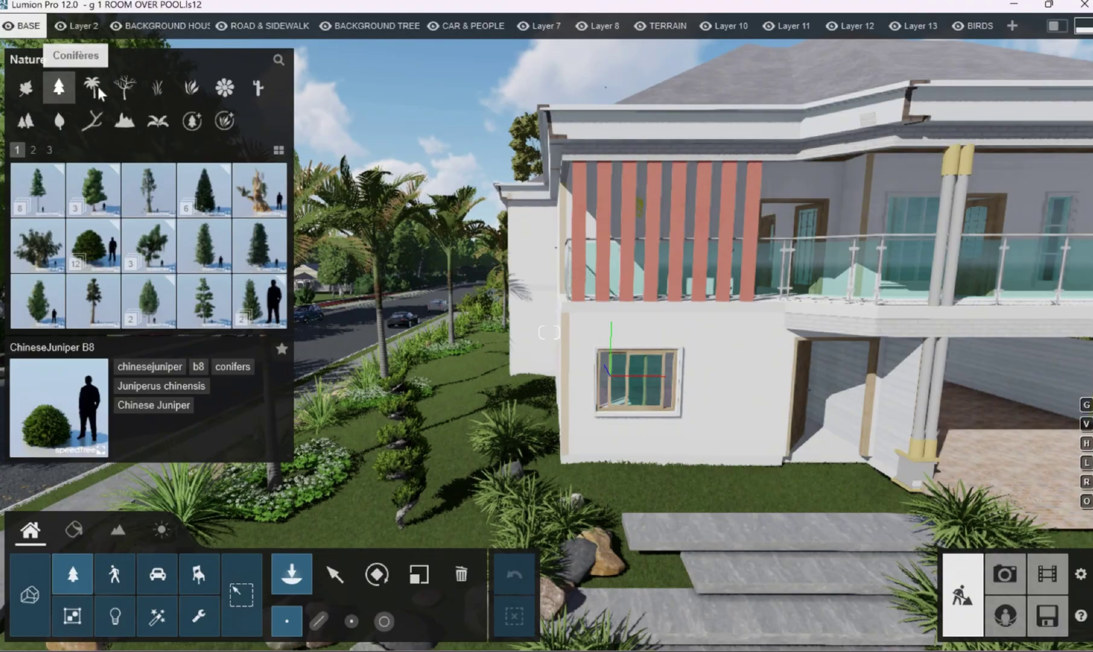
left_click(93, 89)
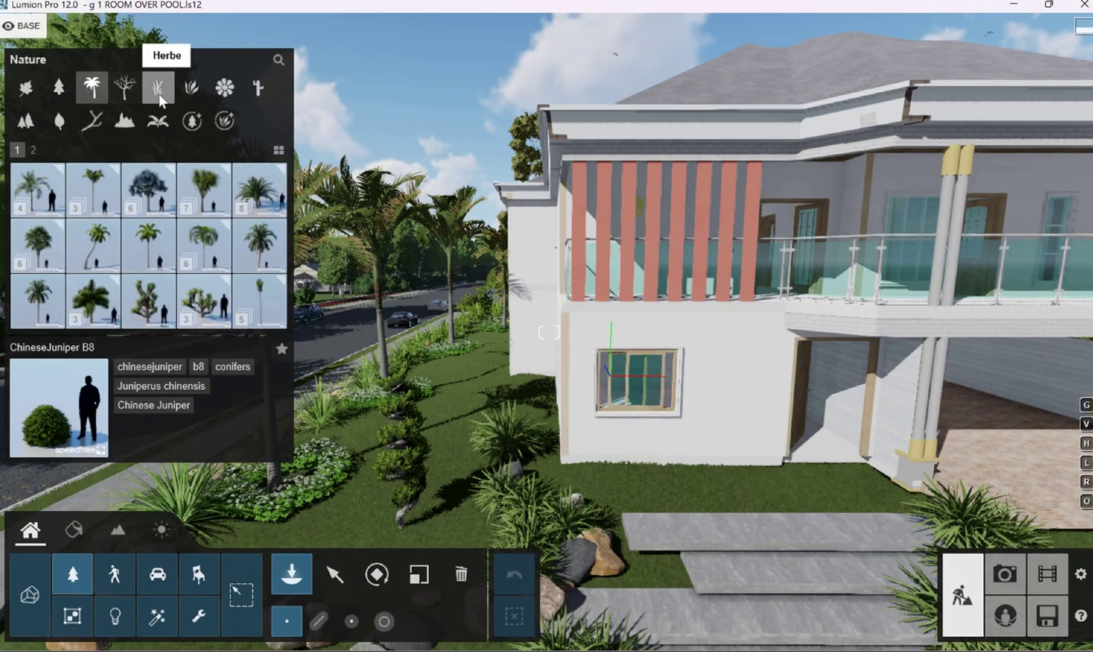
Step: Browse all three pages of the Nature library's grass models, including the grass collections, for a suitable plant
left_click(176, 90)
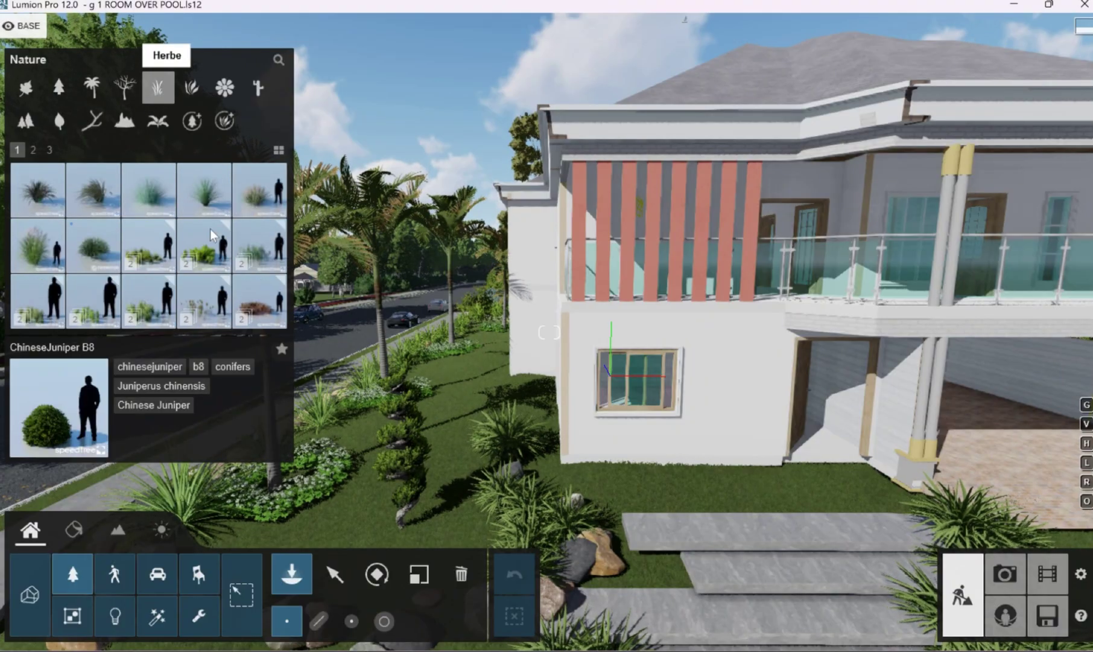
left_click(58, 194)
left_click(26, 187)
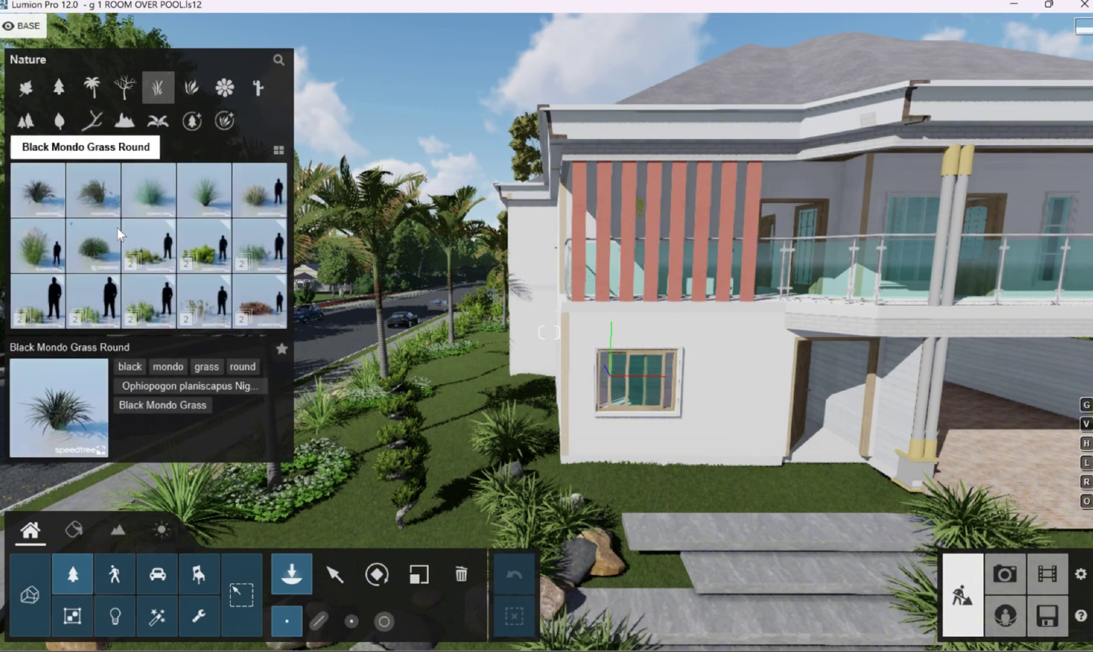
left_click(33, 190)
left_click(39, 194)
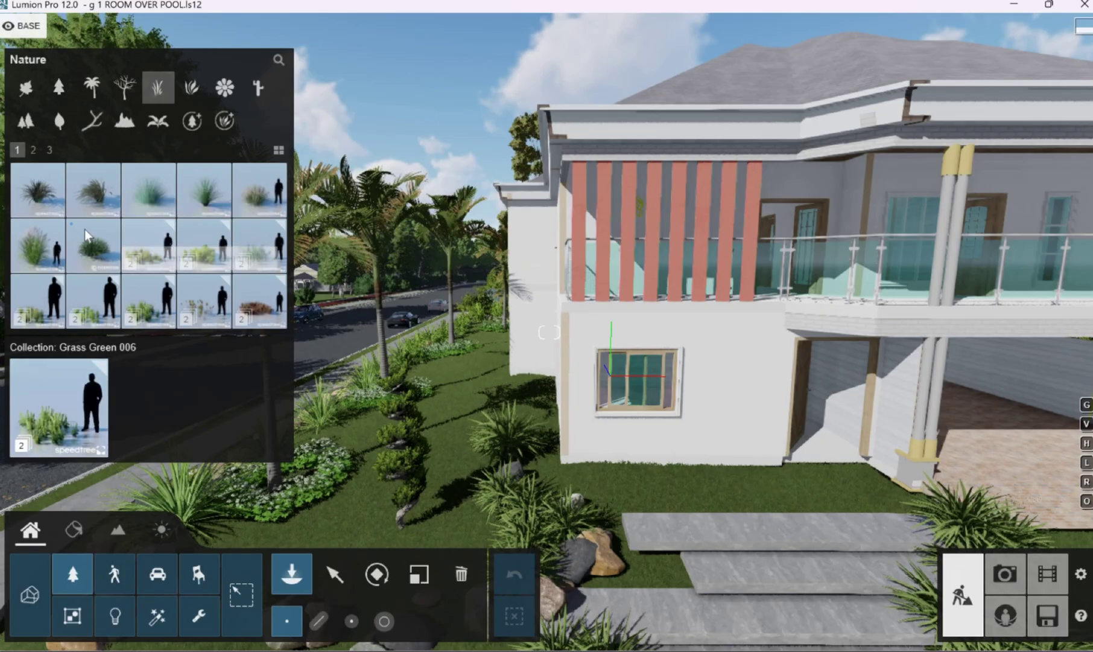
left_click(101, 294)
left_click(48, 181)
left_click(51, 182)
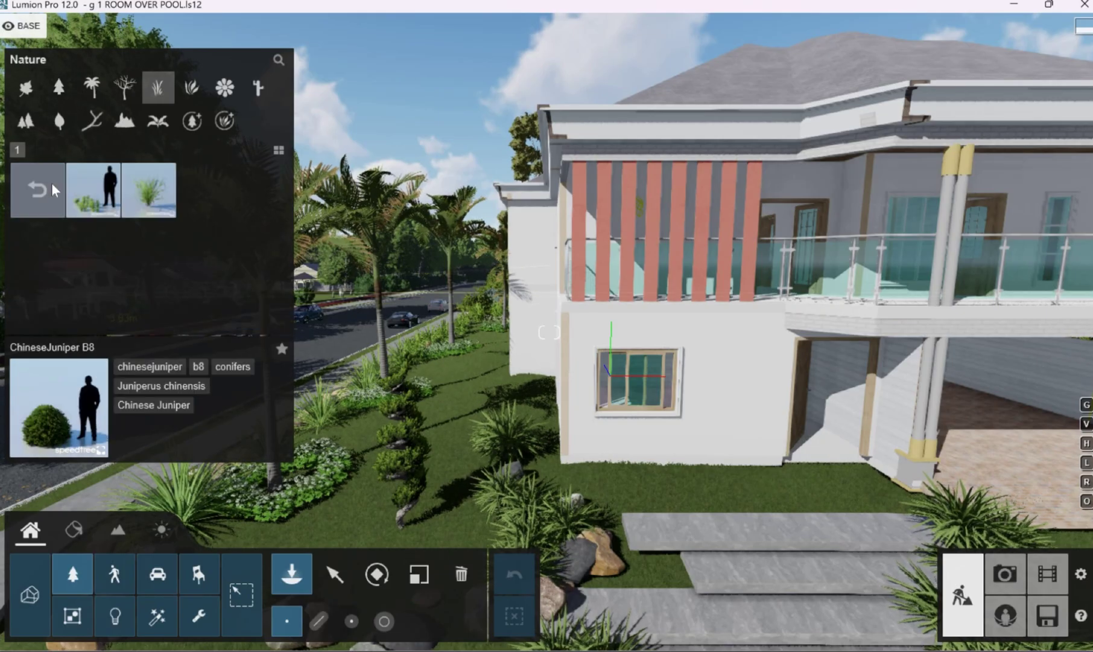
left_click(42, 190)
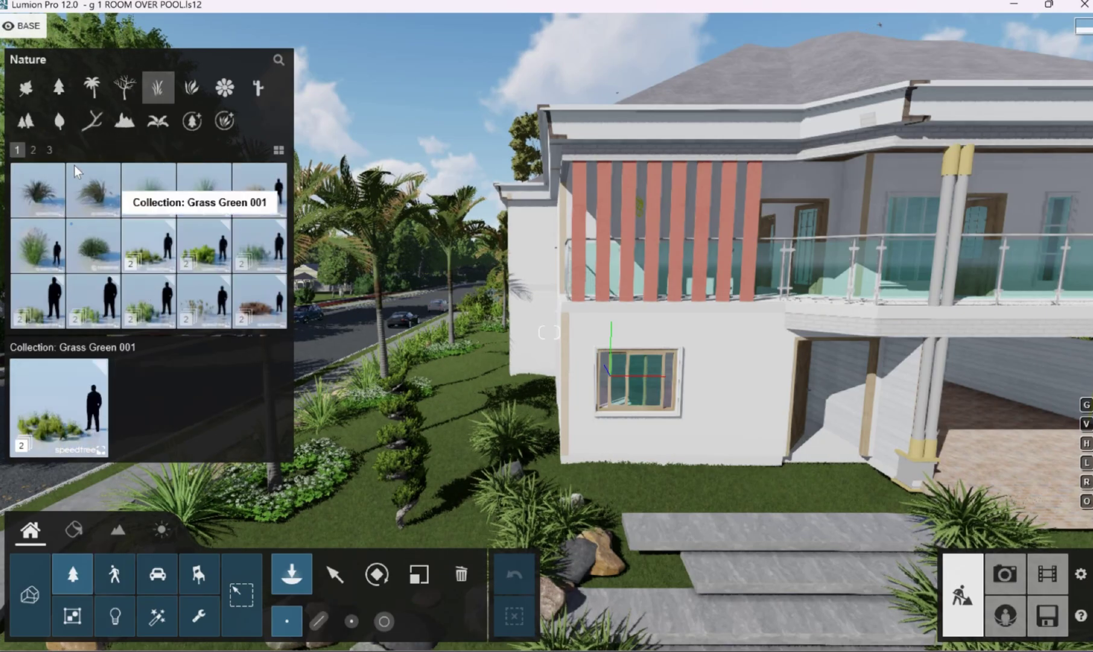
left_click(34, 150)
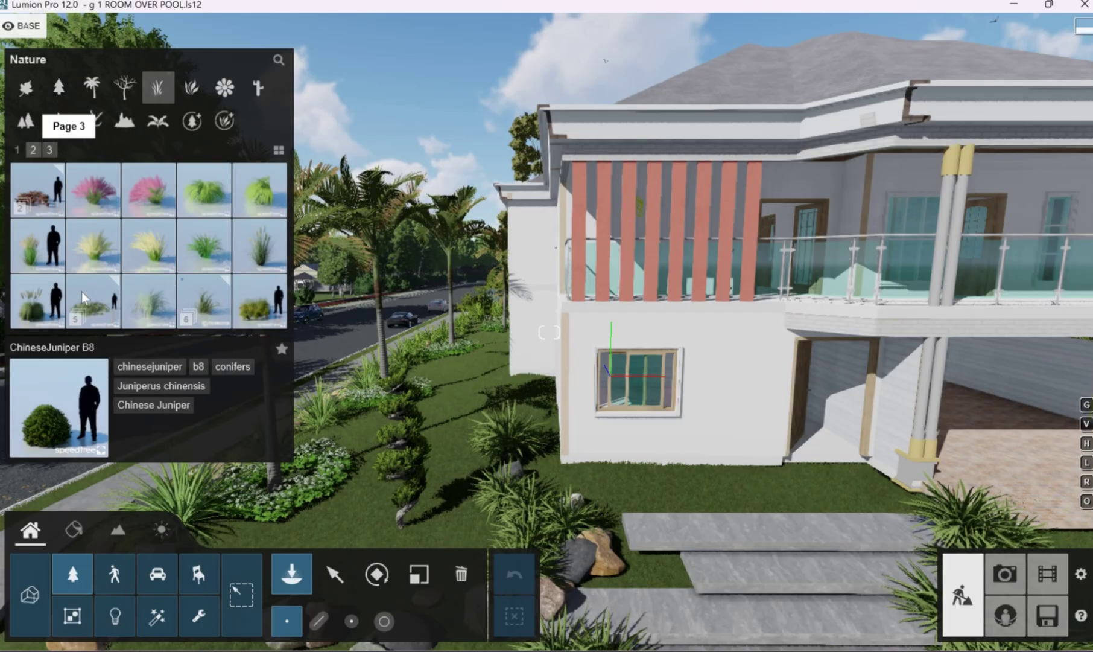
left_click(96, 305)
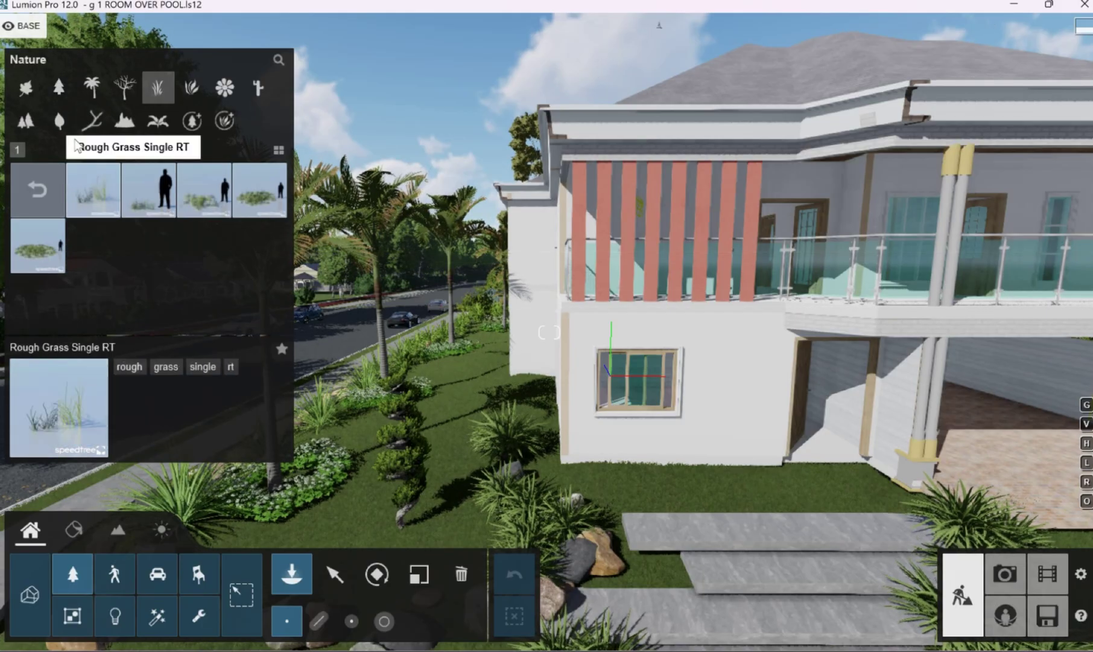
left_click(37, 190)
left_click(49, 149)
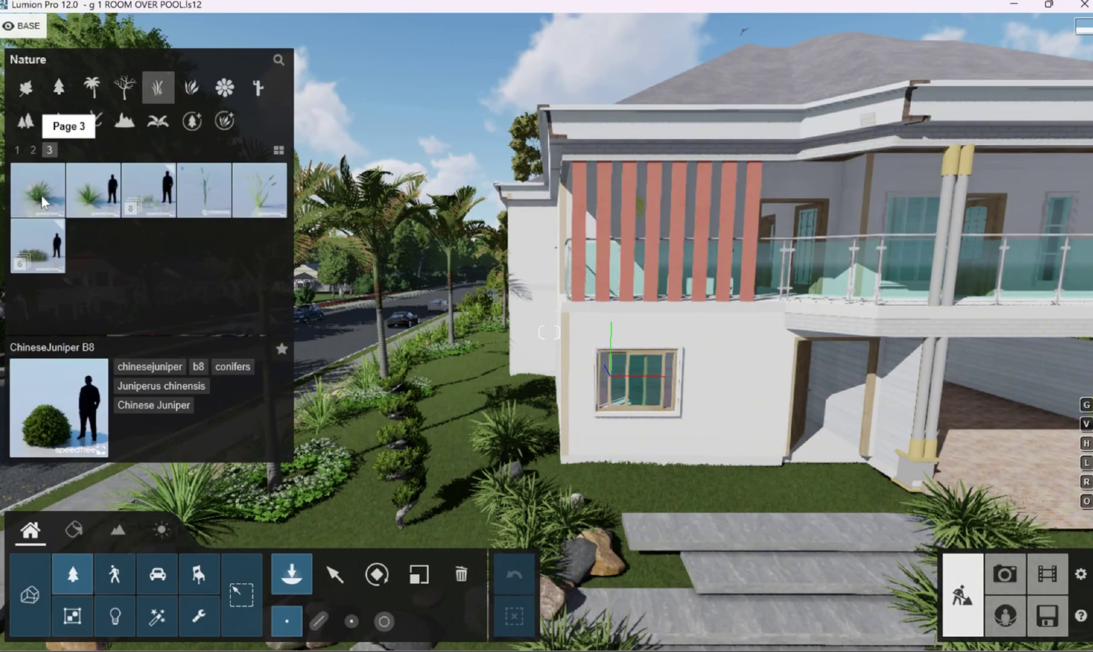
left_click(18, 149)
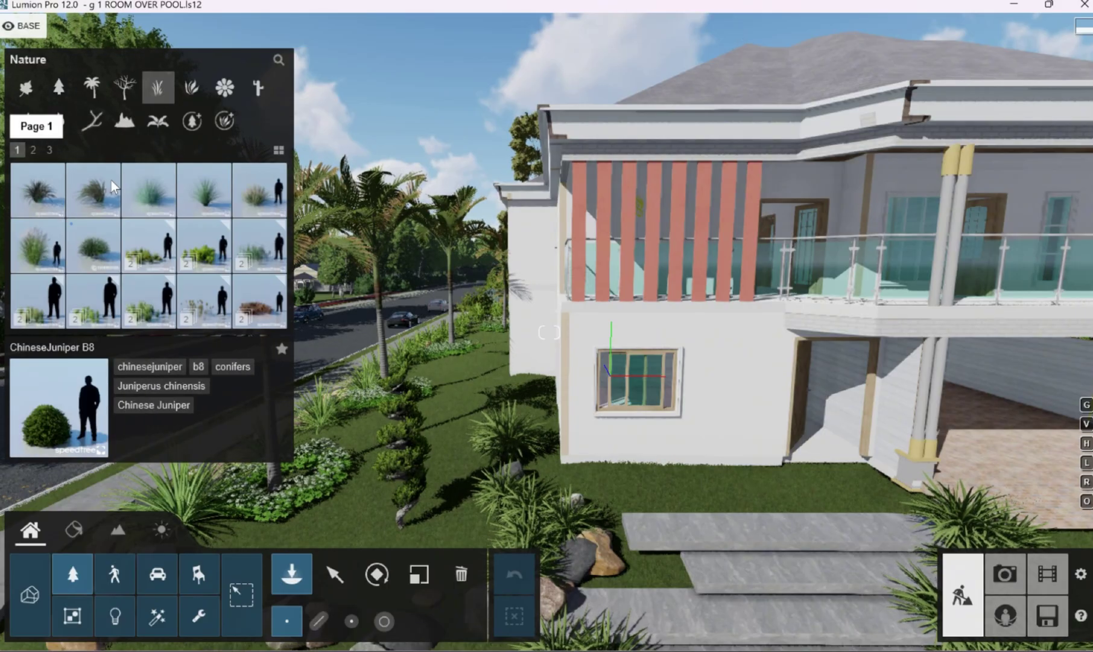
left_click(141, 193)
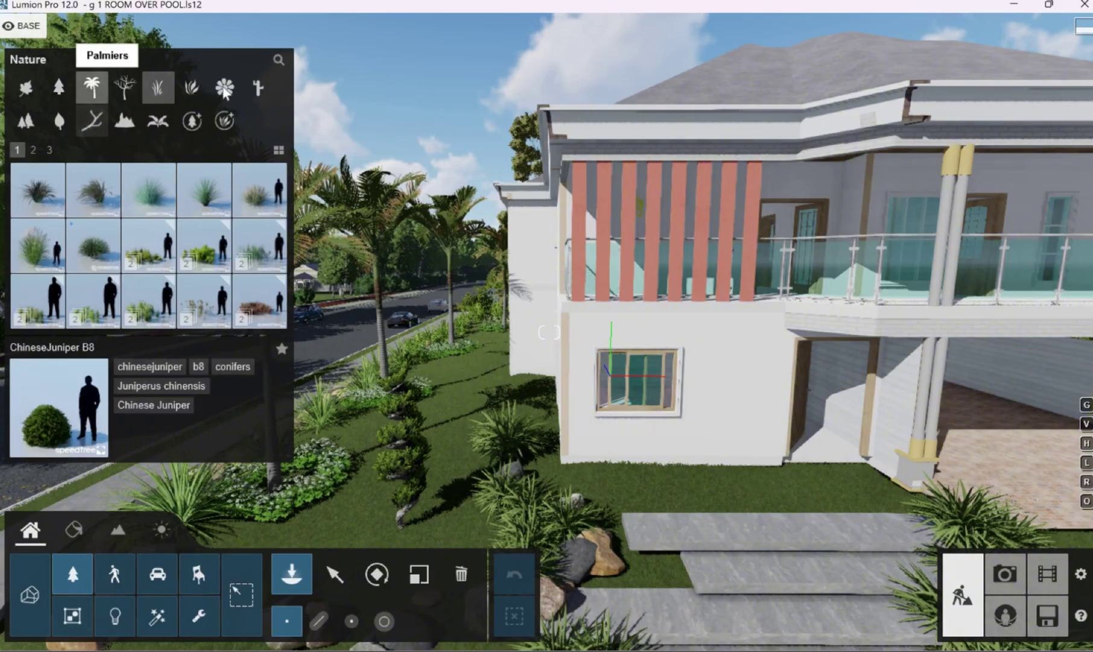
Step: Try out the BoxwoodTopiary 1 RT plant from the AmericanBoxwood collection on the lawn beside the house
left_click(198, 90)
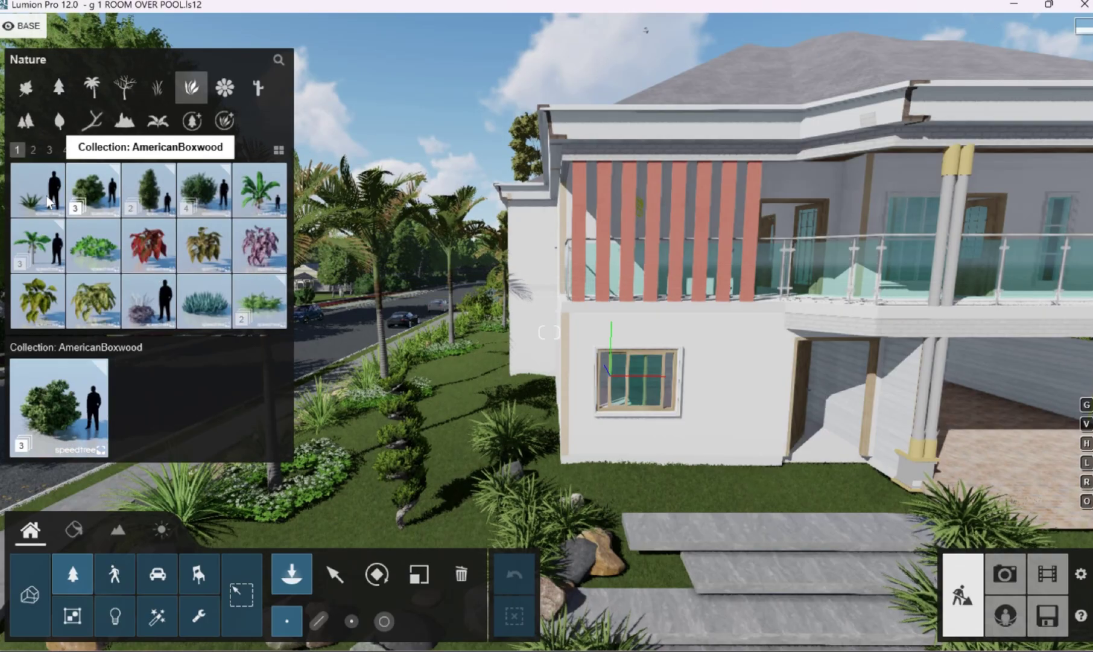
left_click(78, 192)
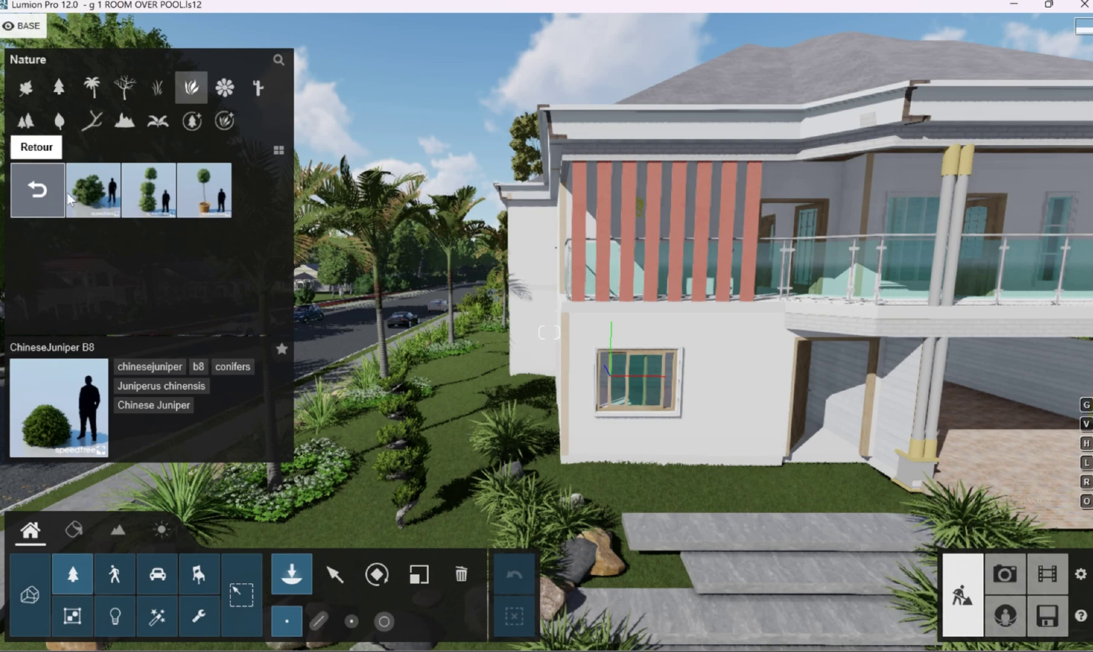
left_click(57, 194)
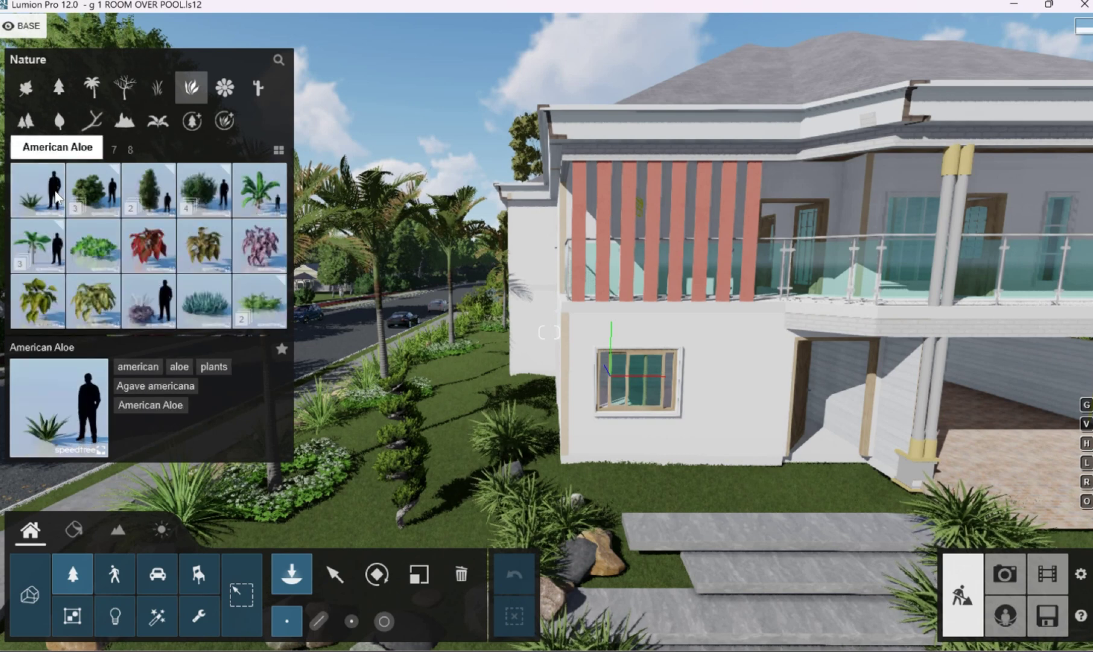
left_click(91, 187)
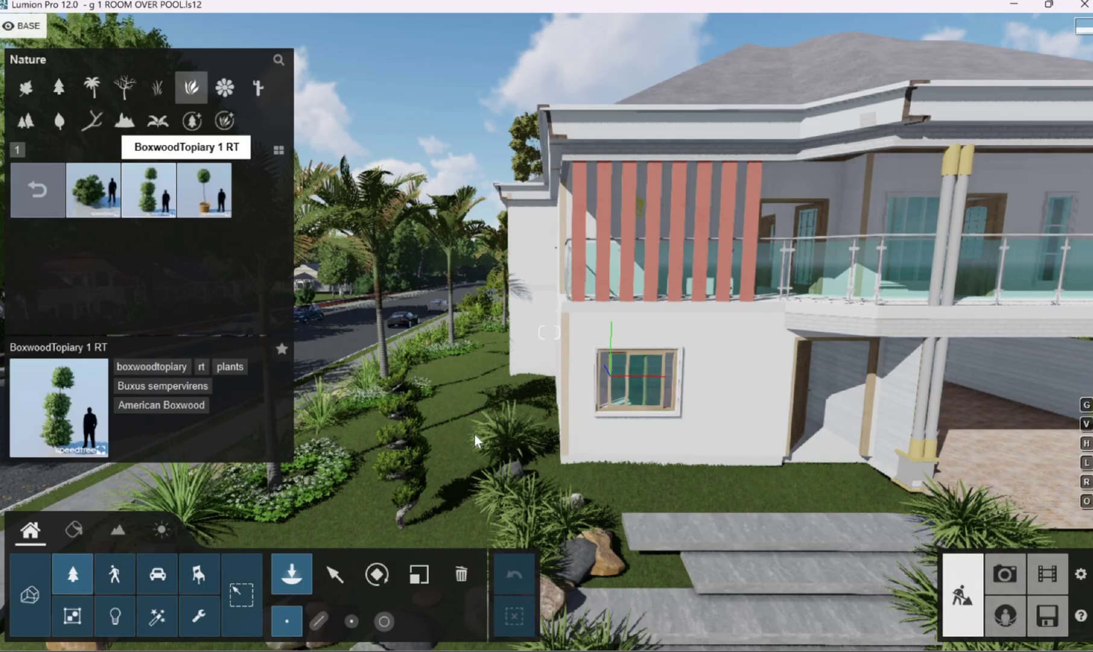
left_click(462, 477)
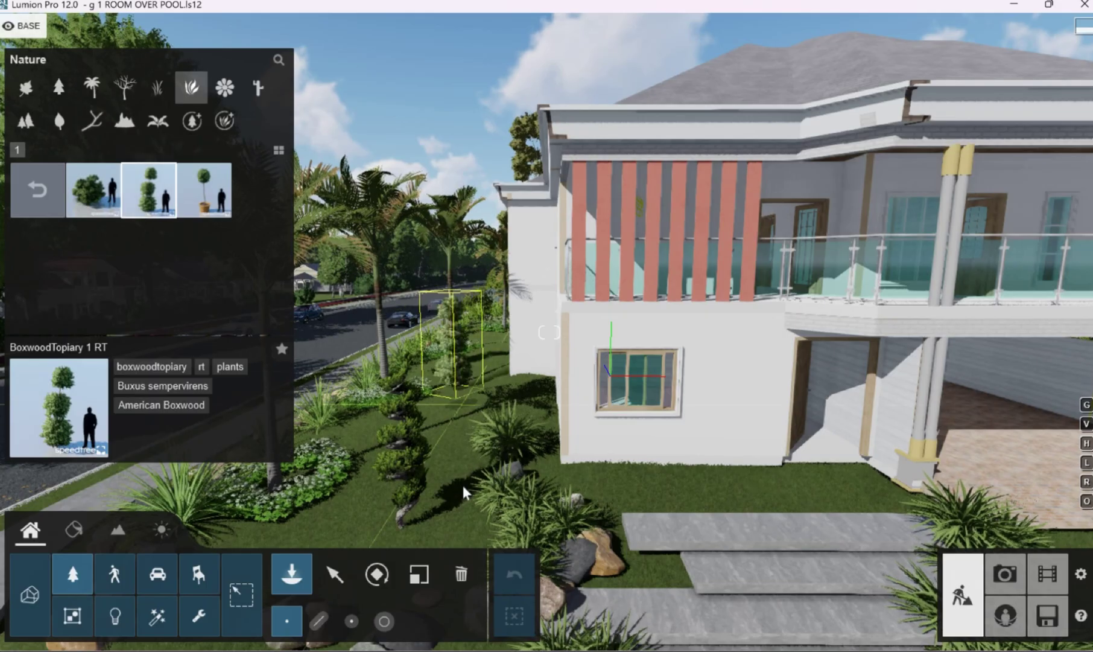
left_click(38, 189)
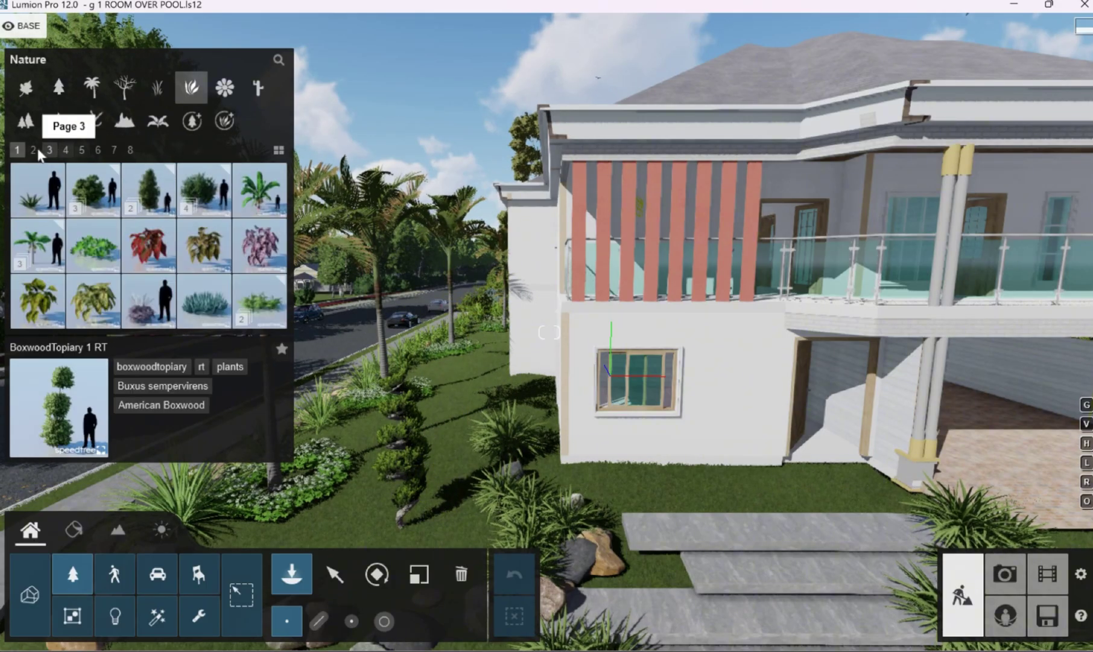
Step: Look through pages 2 to 8 of the Nature library's plant models for a plant that suits the front wall
left_click(34, 150)
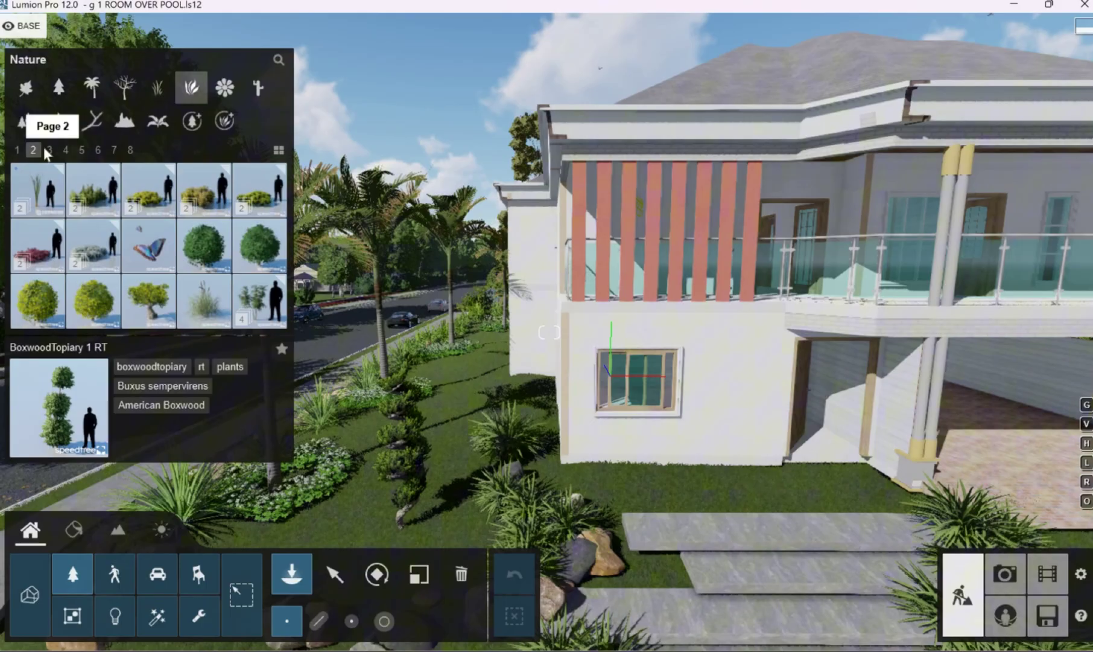
left_click(97, 245)
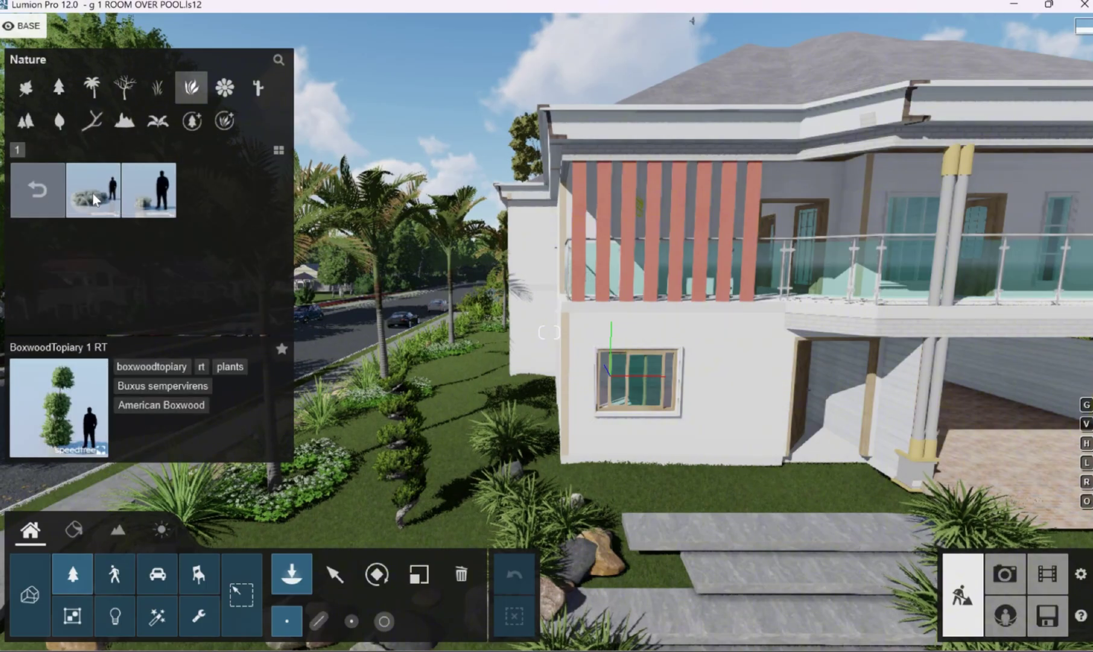
left_click(42, 199)
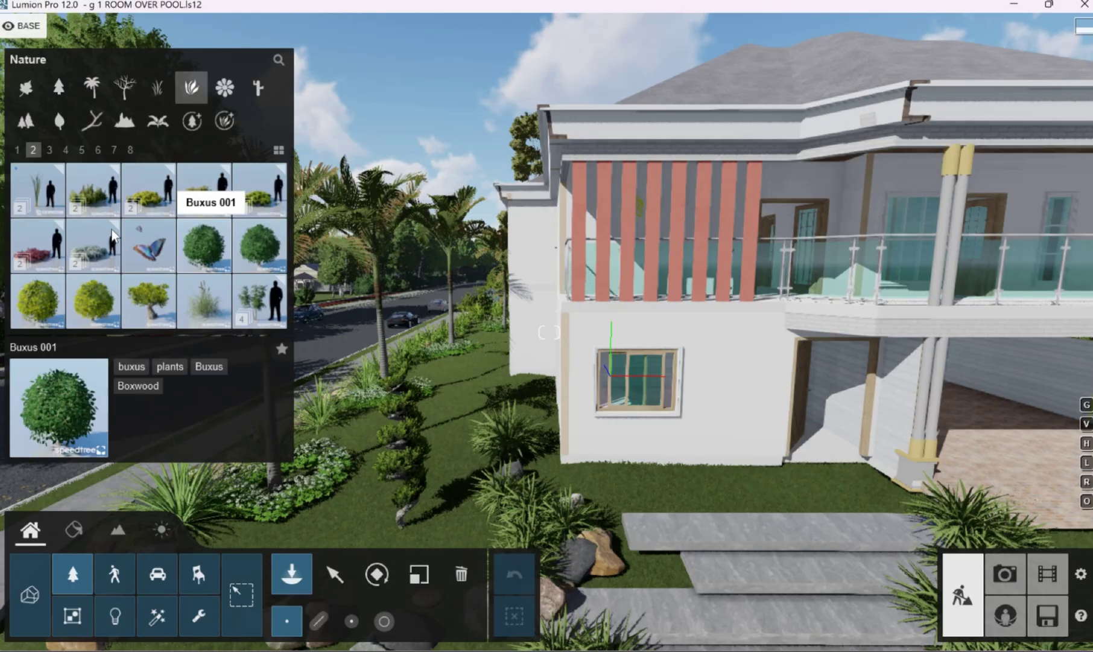
left_click(45, 199)
left_click(39, 181)
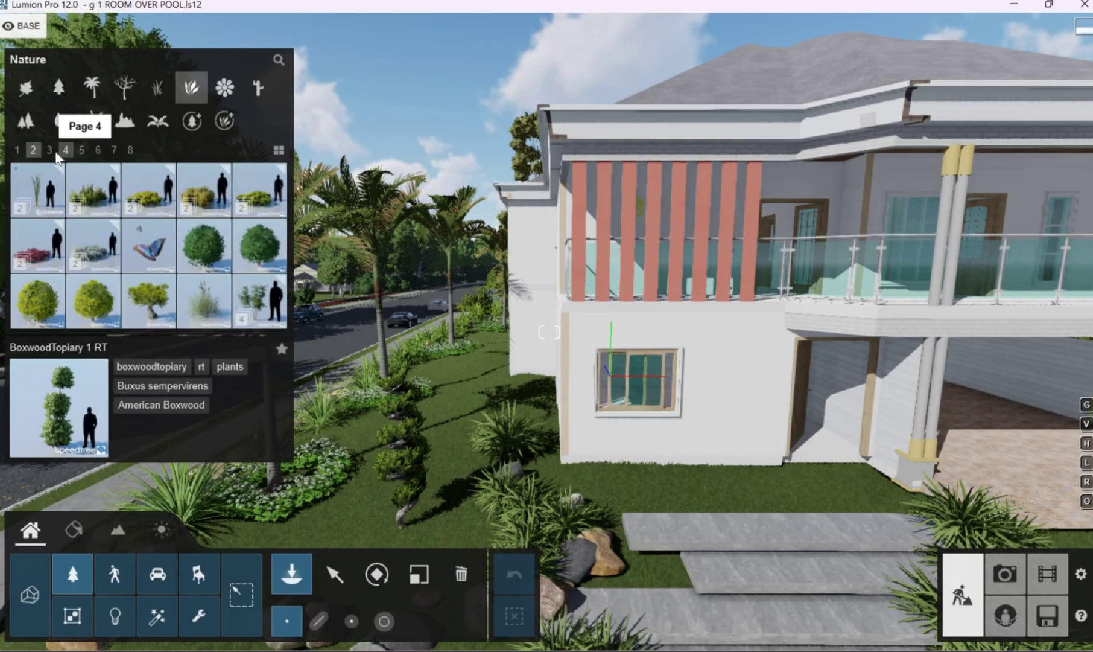
left_click(50, 150)
left_click(66, 150)
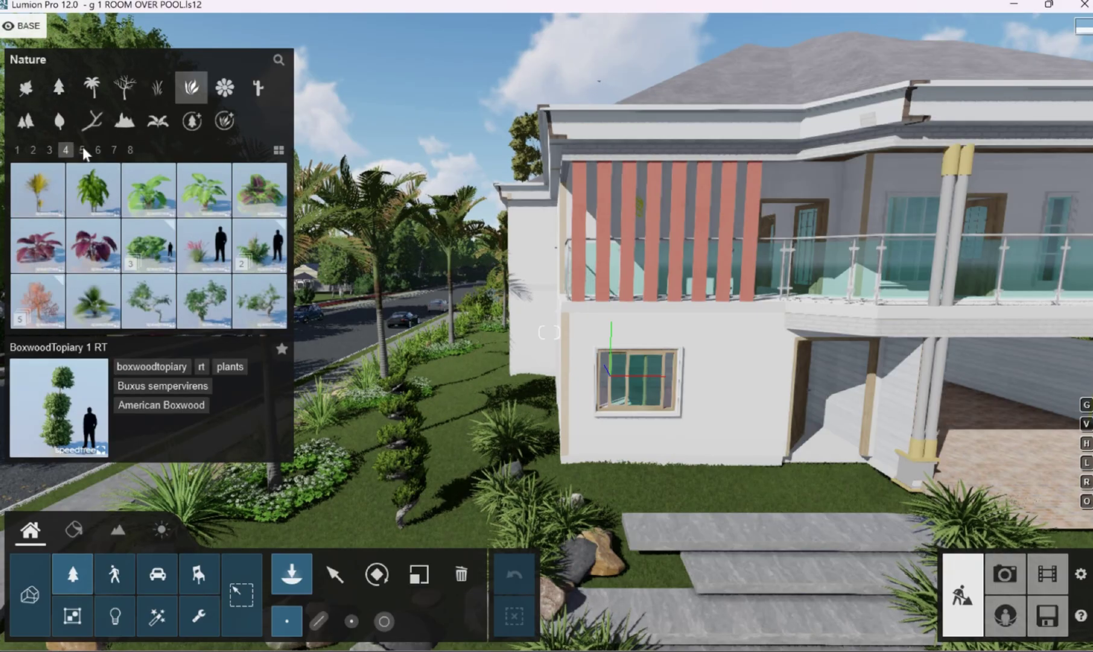
left_click(82, 148)
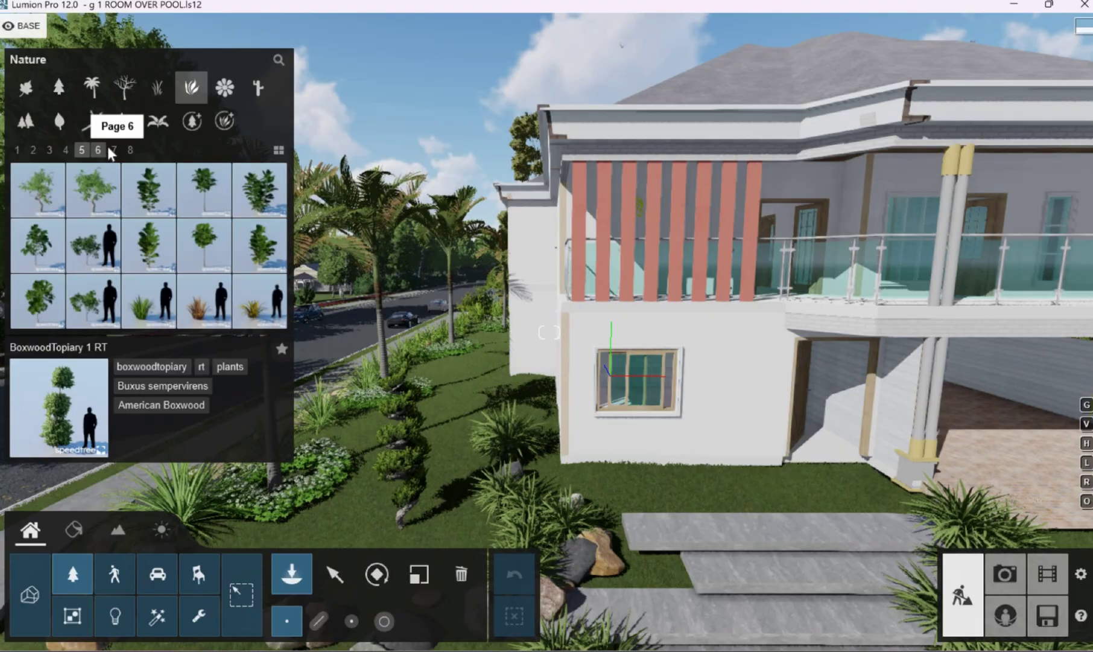
left_click(108, 147)
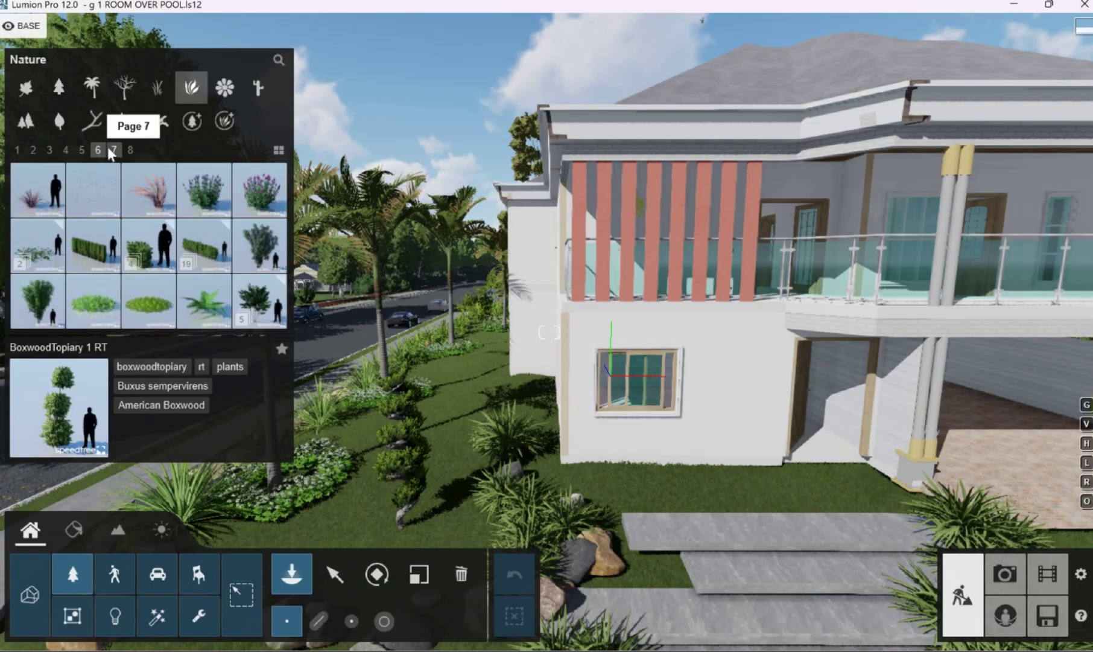
left_click(112, 148)
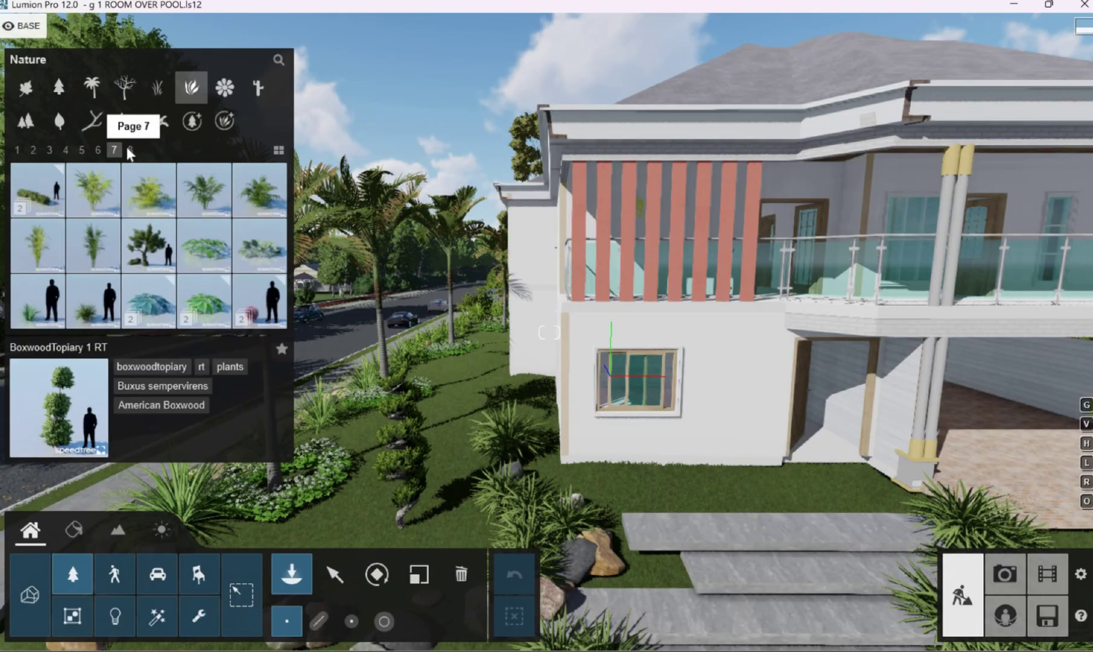
left_click(129, 150)
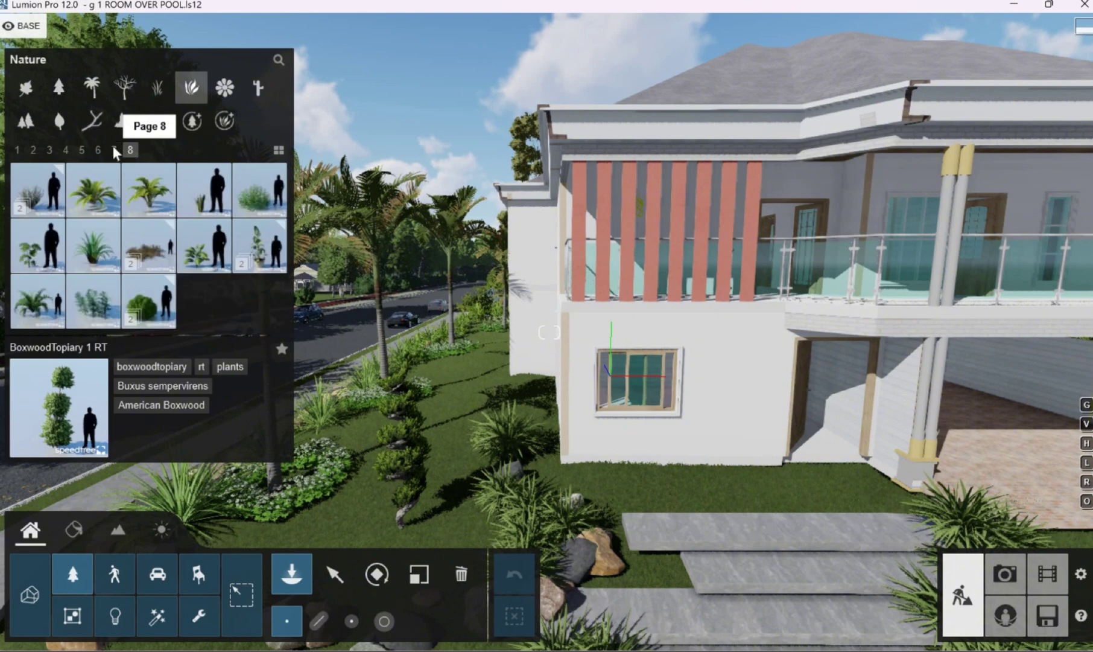
Step: Recheck earlier pages of the plant models, including the AmericanBoxwood collection, for a suitable shrub
left_click(112, 146)
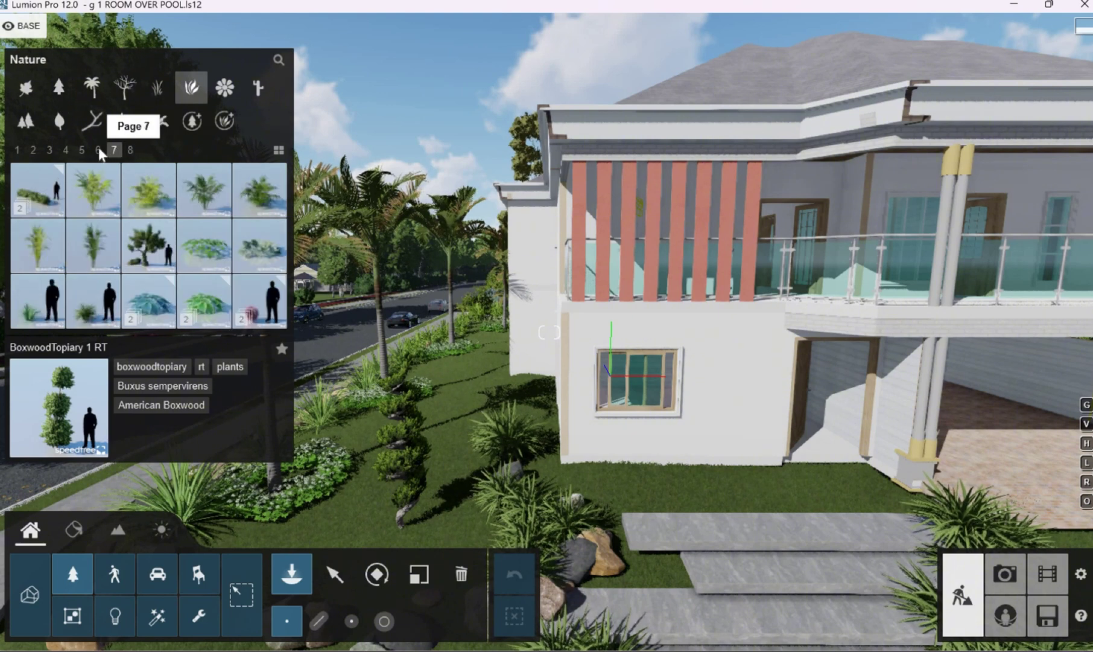
left_click(98, 150)
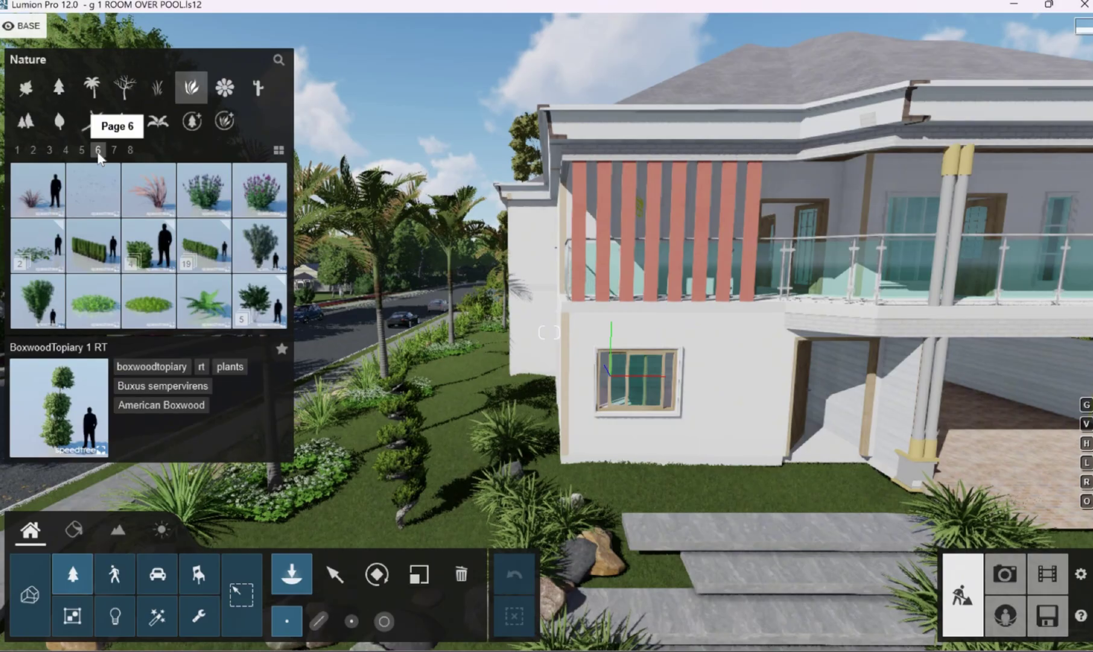
left_click(18, 151)
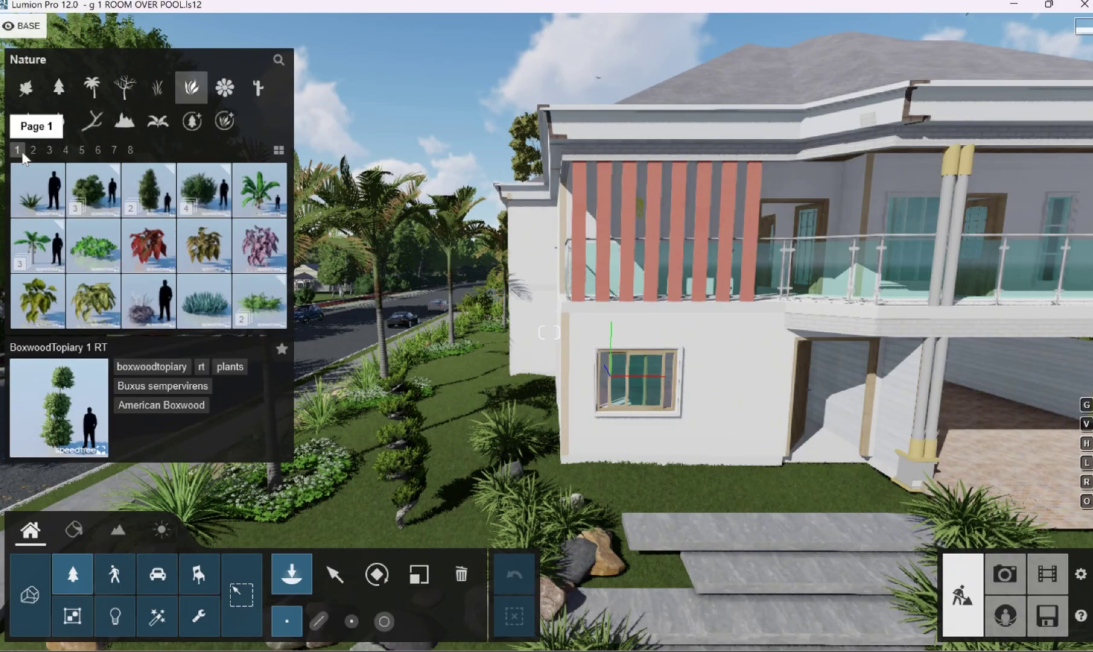
left_click(102, 191)
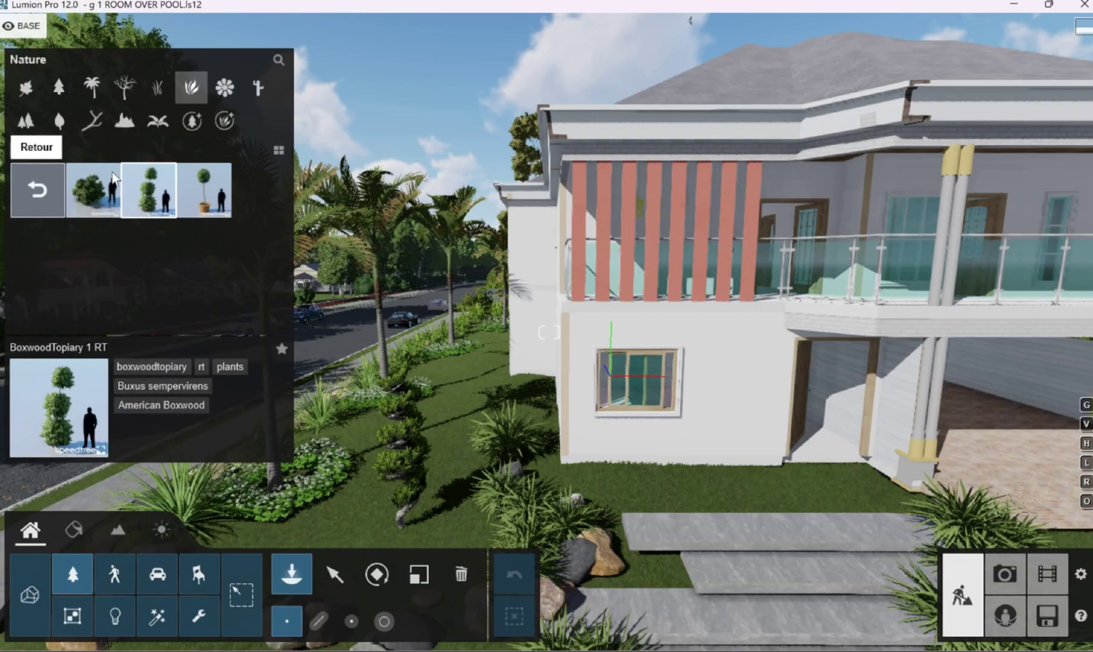
left_click(35, 180)
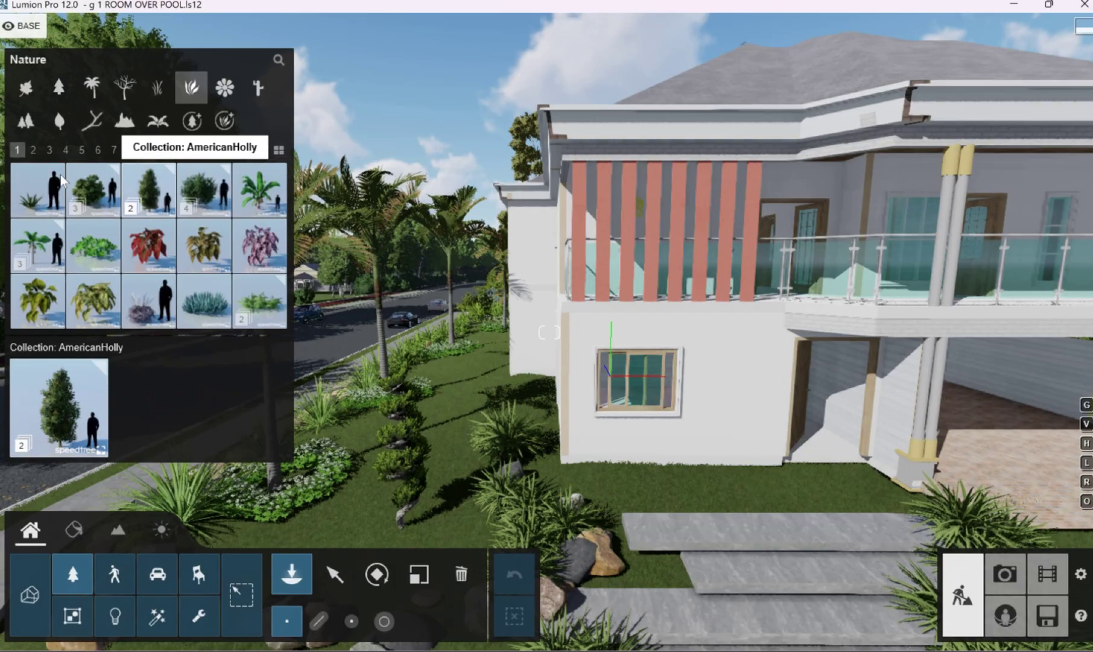
left_click(34, 148)
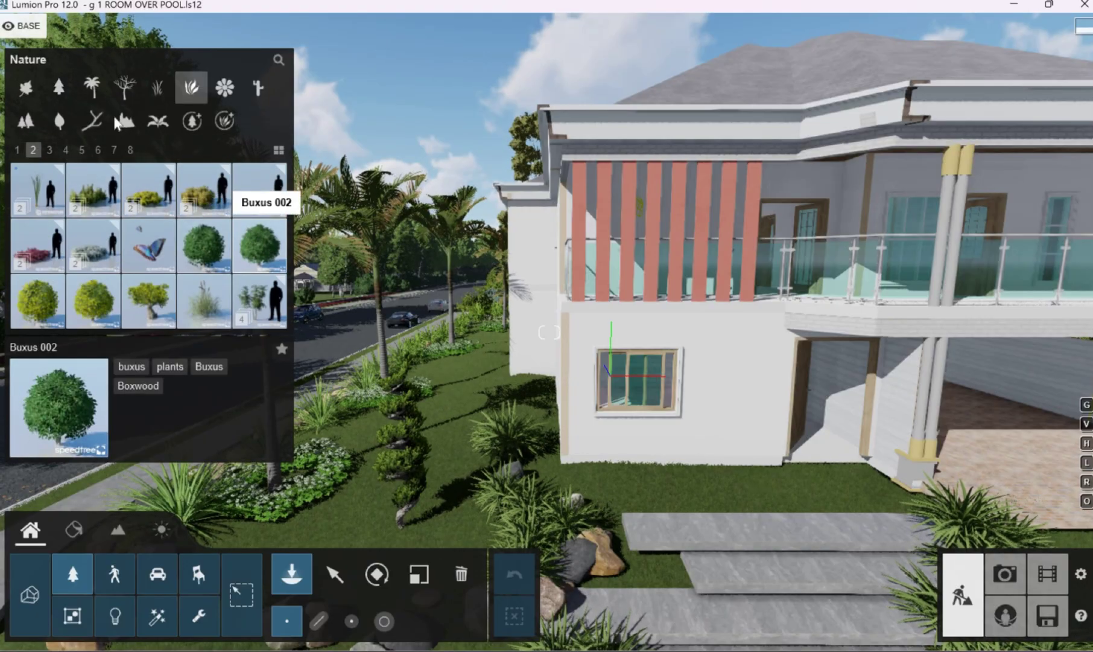
Step: Plant a row of Bloody Cranesbill Purple 01 flowers along the foot of the front wall, below the ground-floor window
left_click(223, 89)
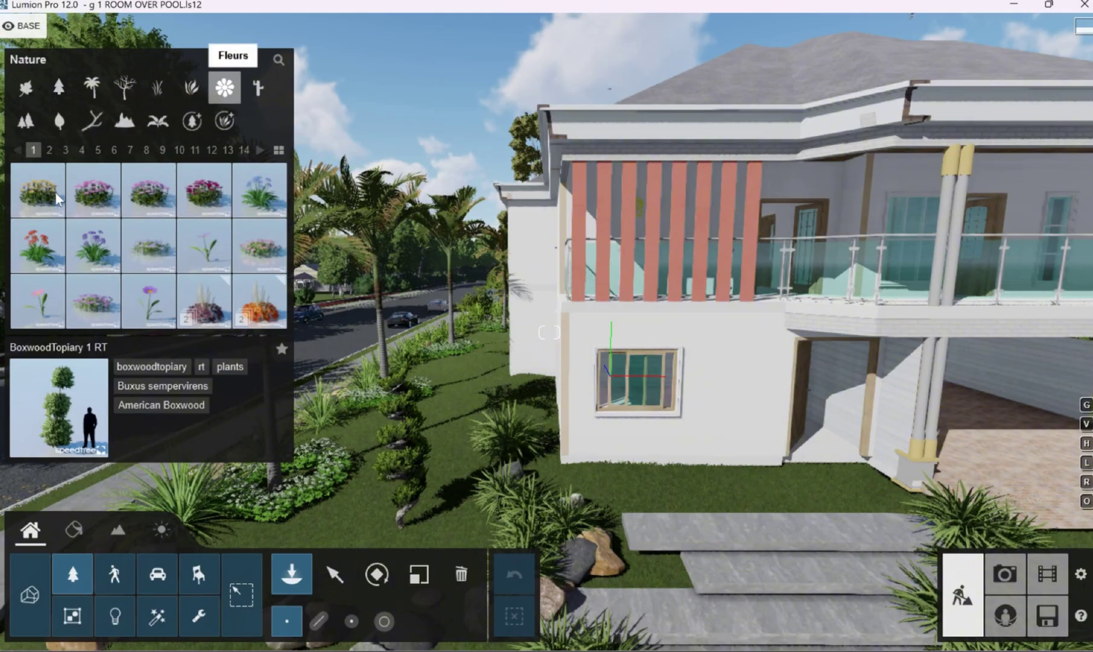
left_click(49, 151)
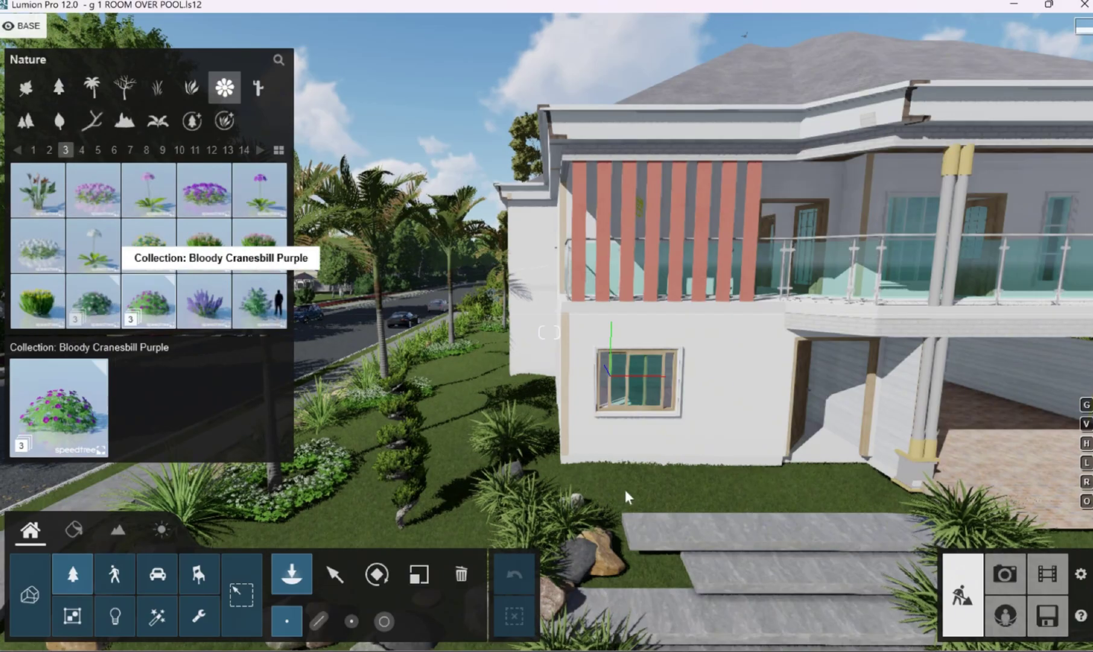
left_click(157, 310)
left_click(107, 188)
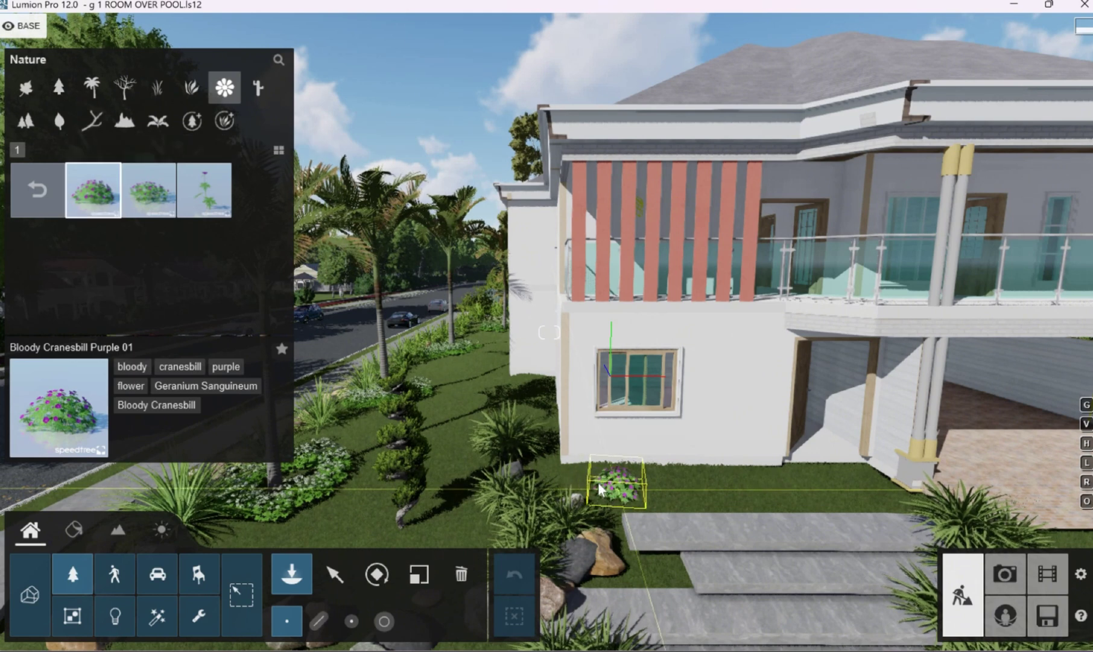
left_click(650, 483)
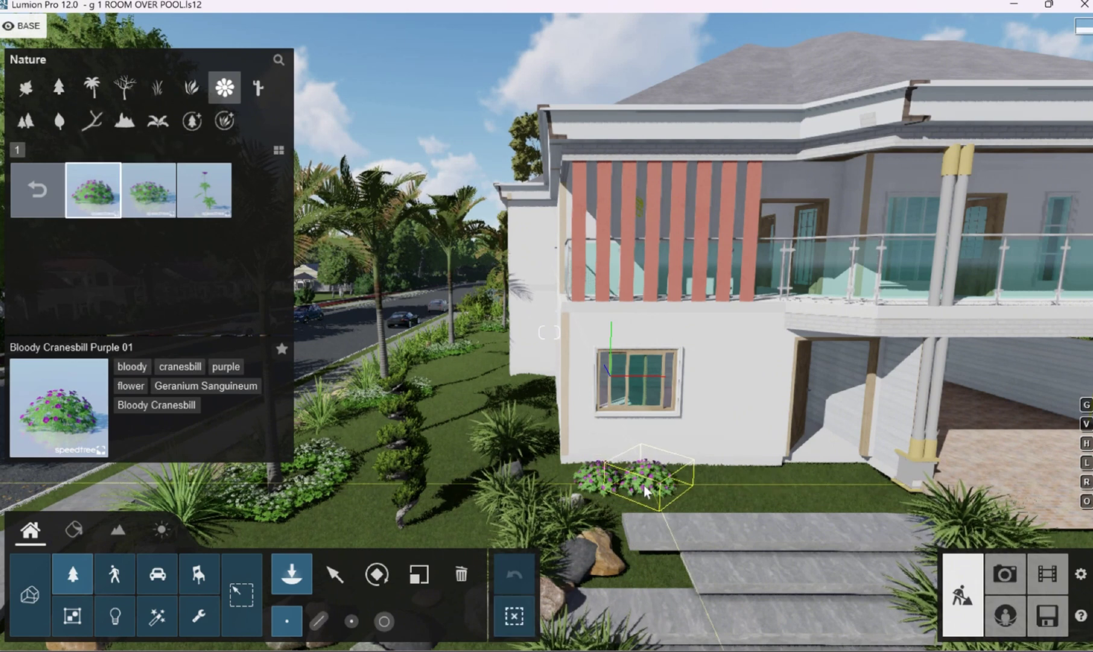
left_click(691, 481)
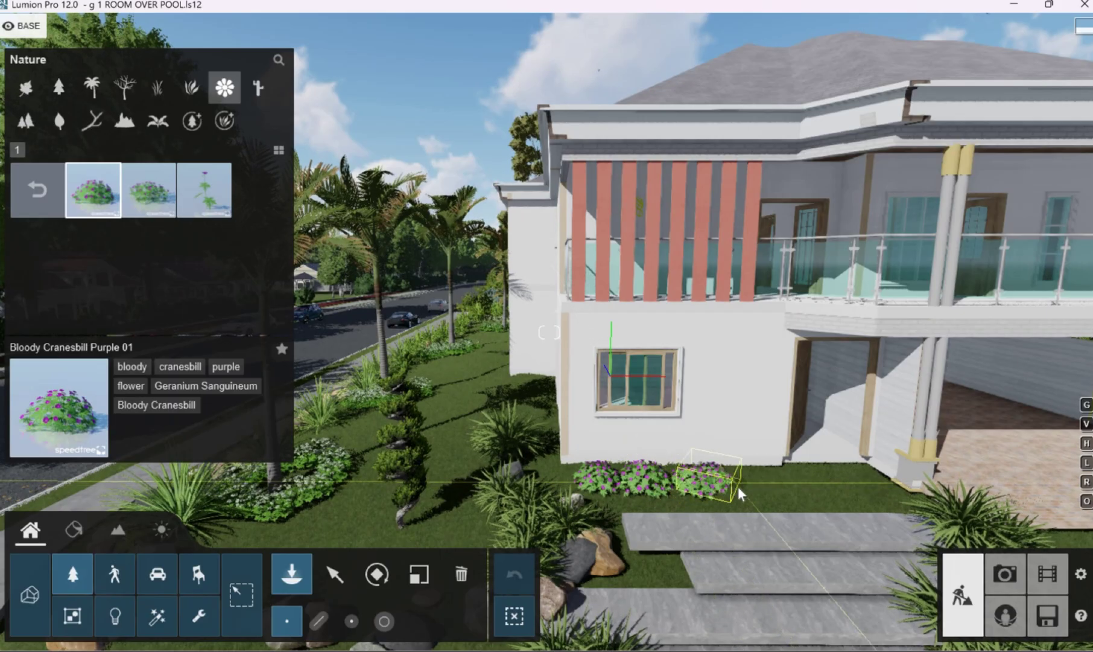
left_click(738, 486)
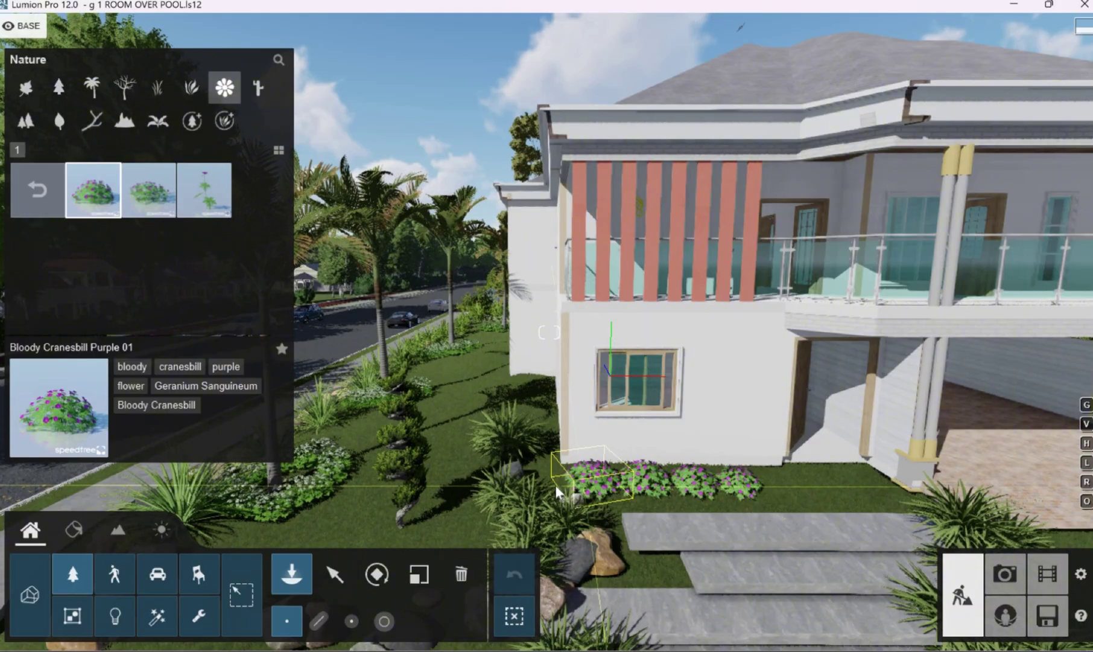
left_click(691, 517)
Step: Examine the front garden from the stepped walkway past the garage to the lawn and planting beside the house
scroll(659, 543, "down", 5)
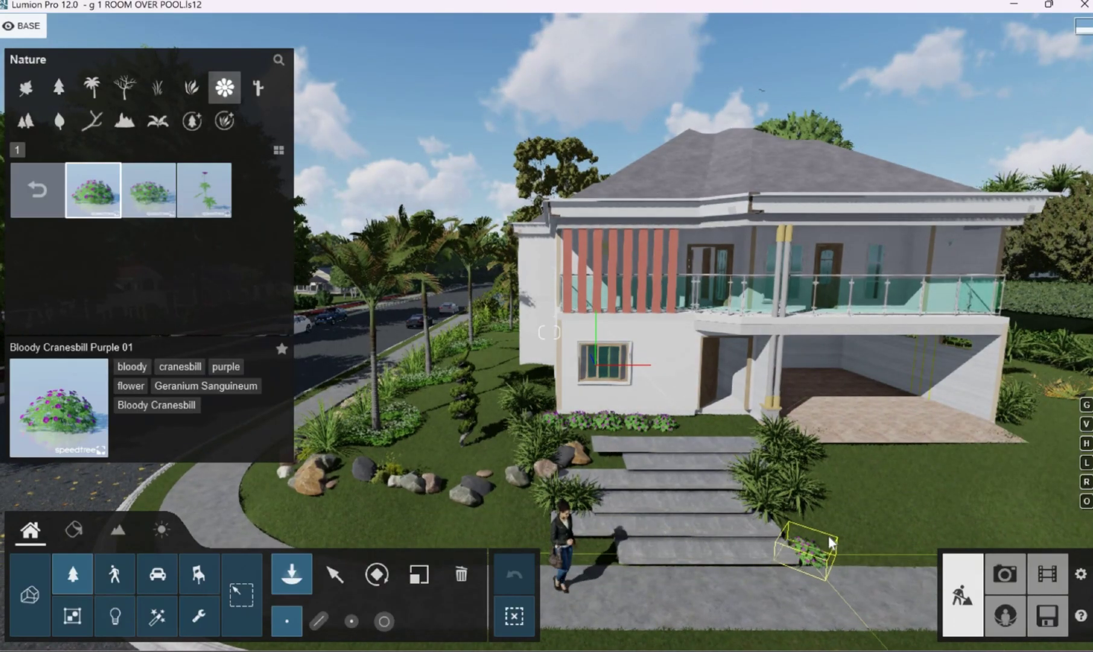
key("d")
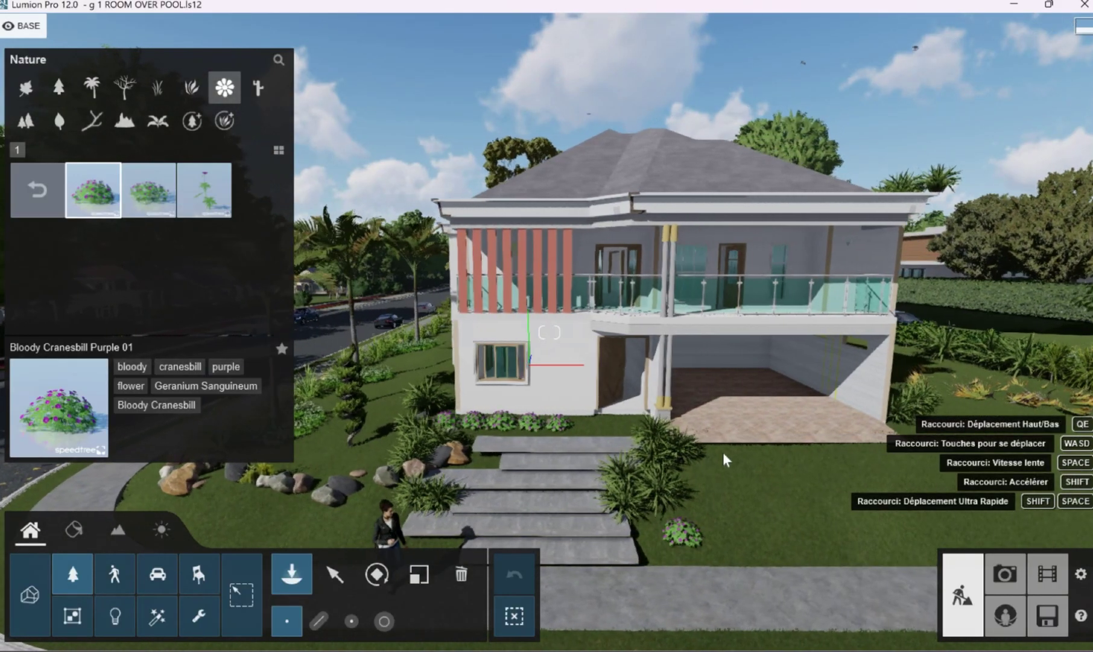
key("d")
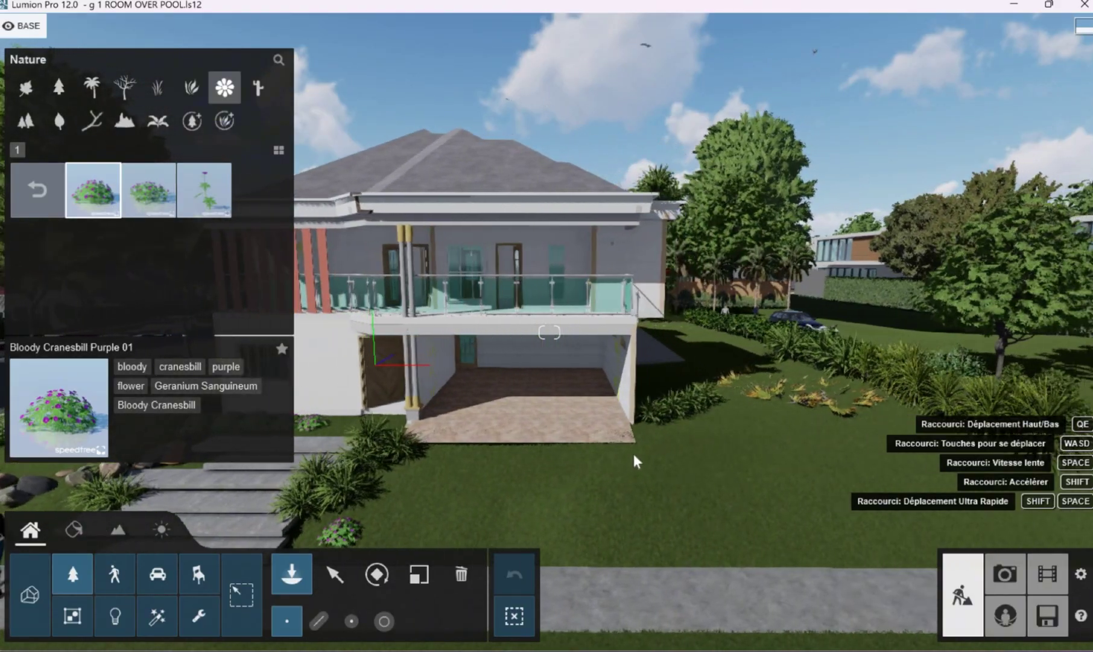
left_click(550, 455)
key("d")
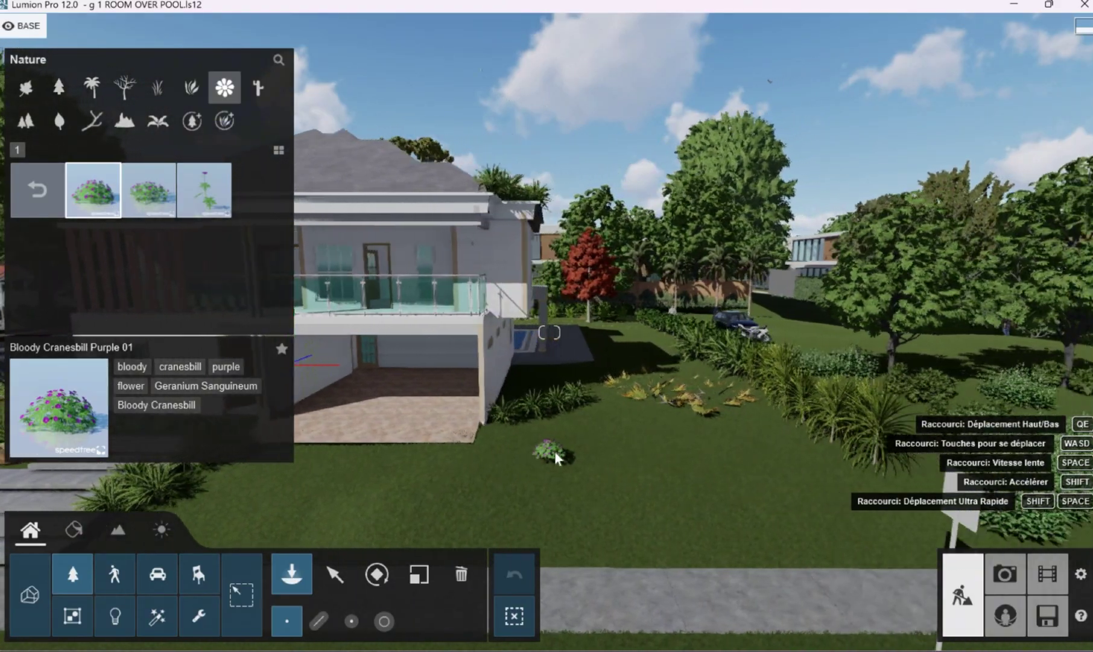
key("d")
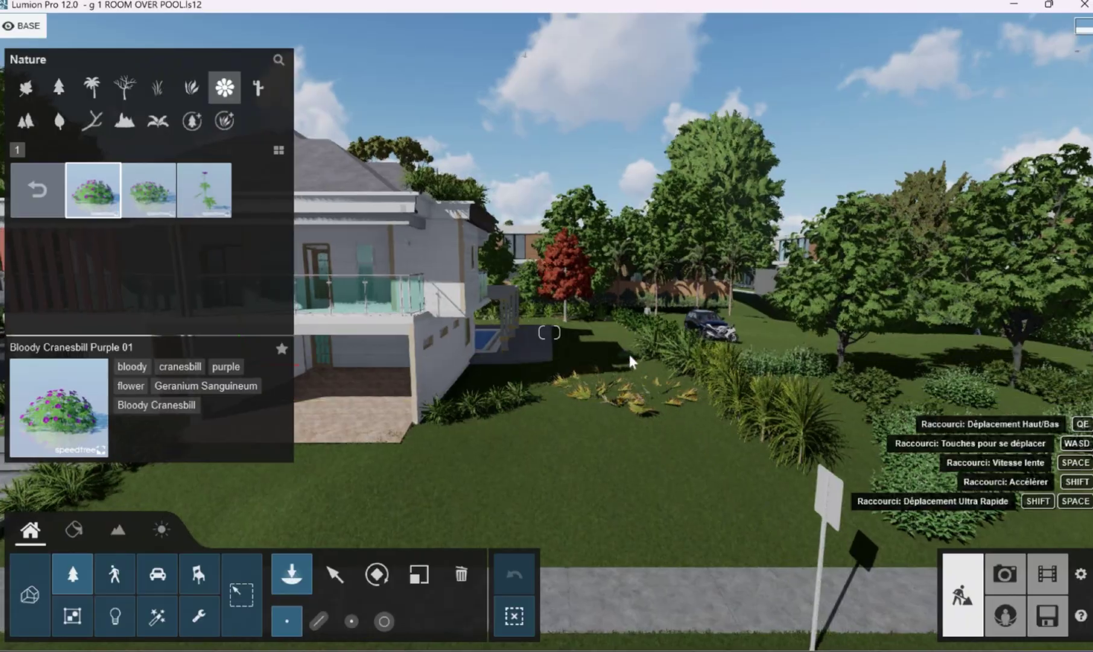
key("w")
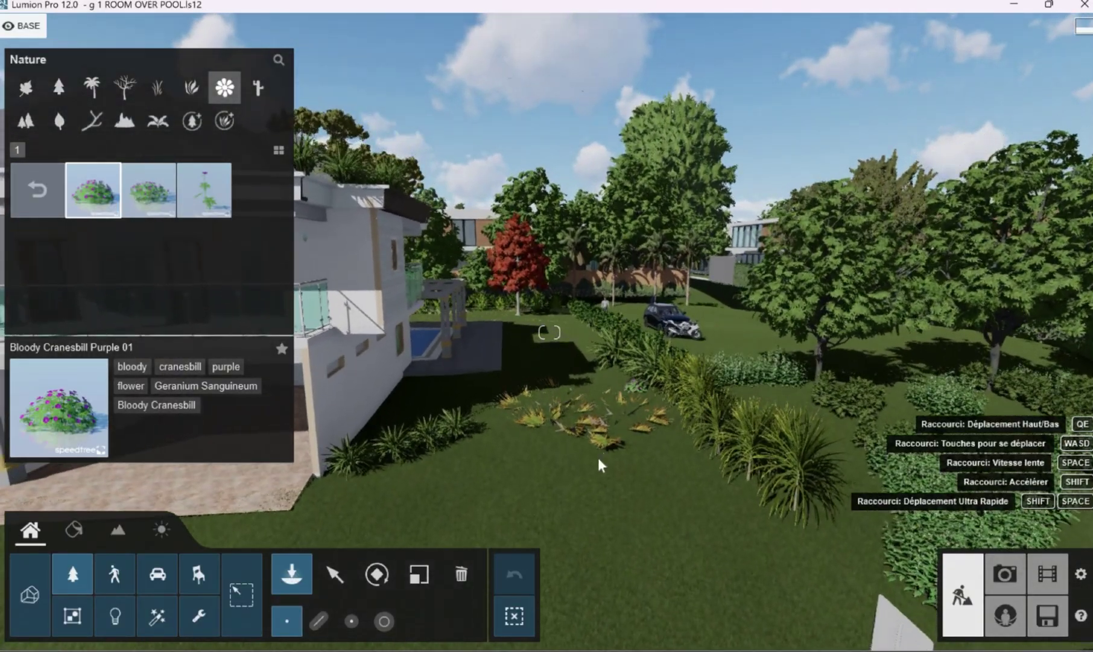
key("s")
key("e")
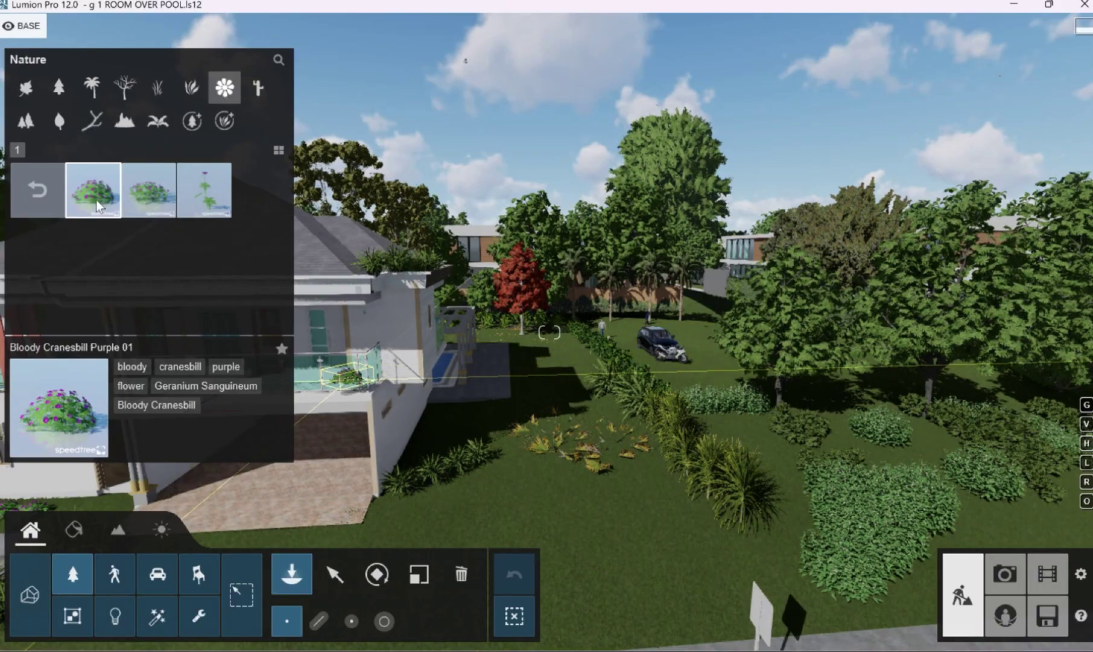
Step: Browse the Nature library's plant models, including the AmericanHolly collection and pages 2 to 6, for a hedge or shrub for the lawn
left_click(63, 89)
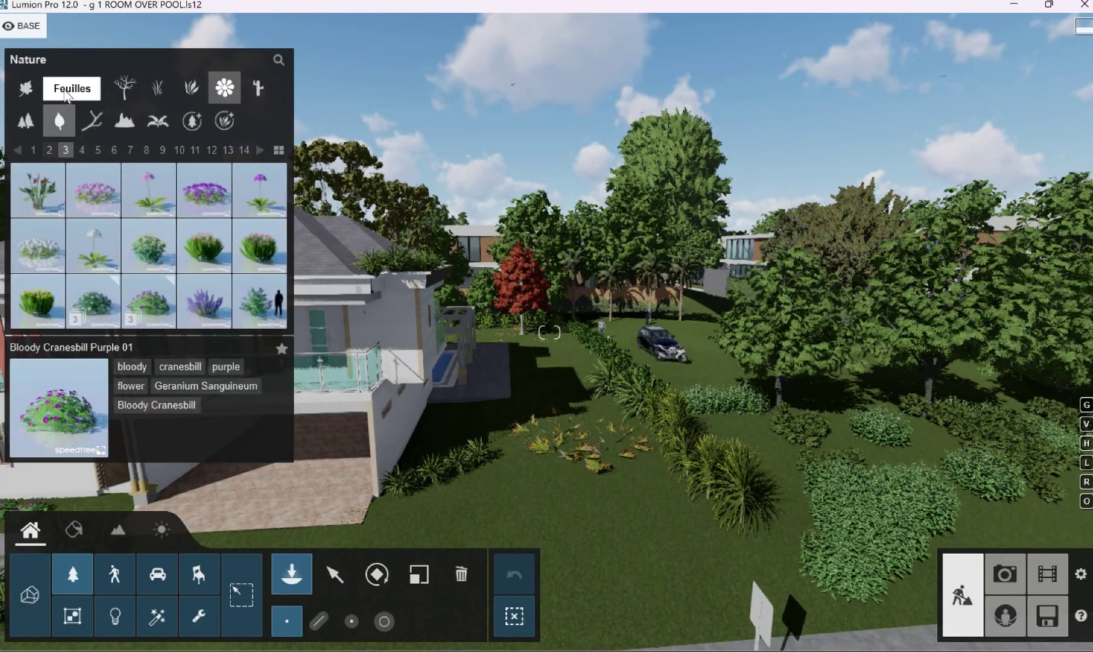
left_click(192, 88)
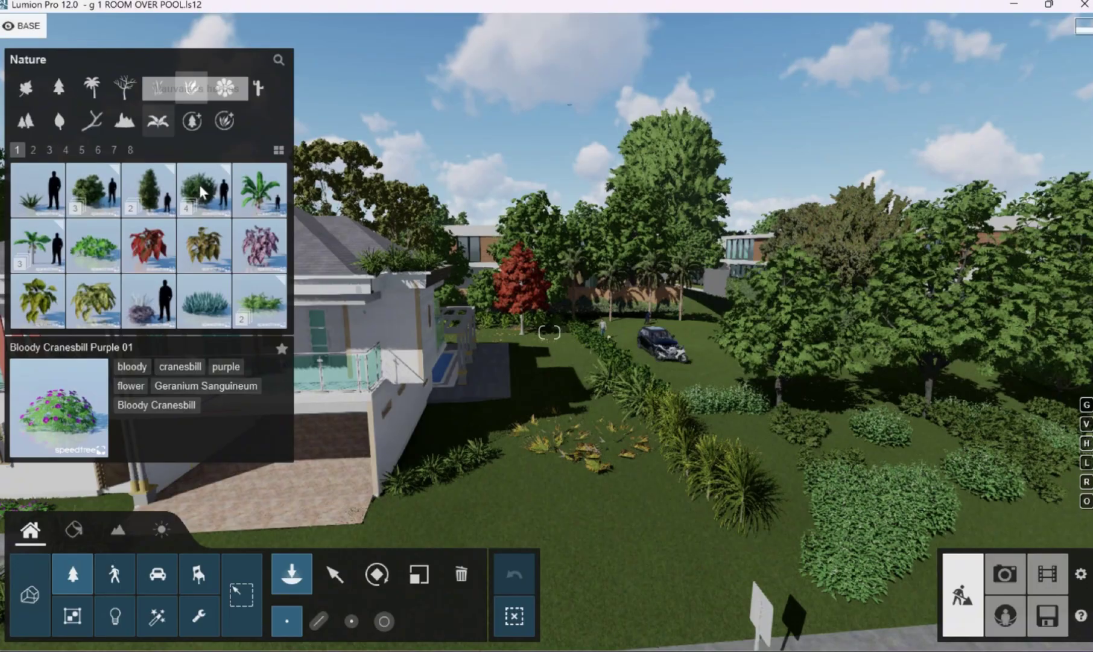
left_click(199, 186)
left_click(50, 186)
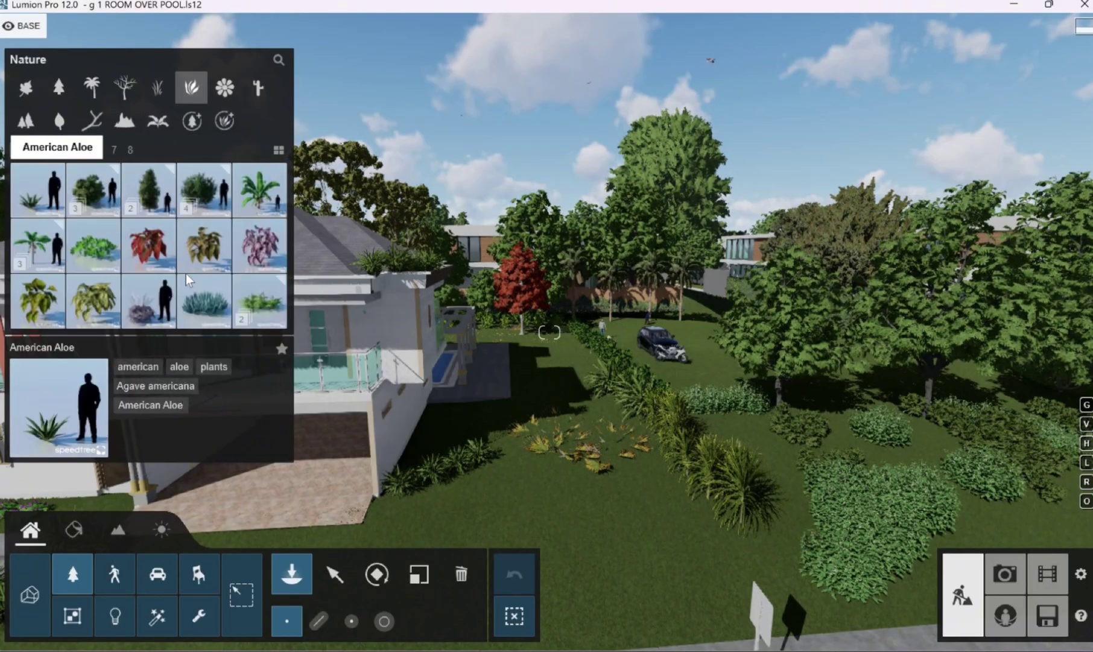
left_click(147, 192)
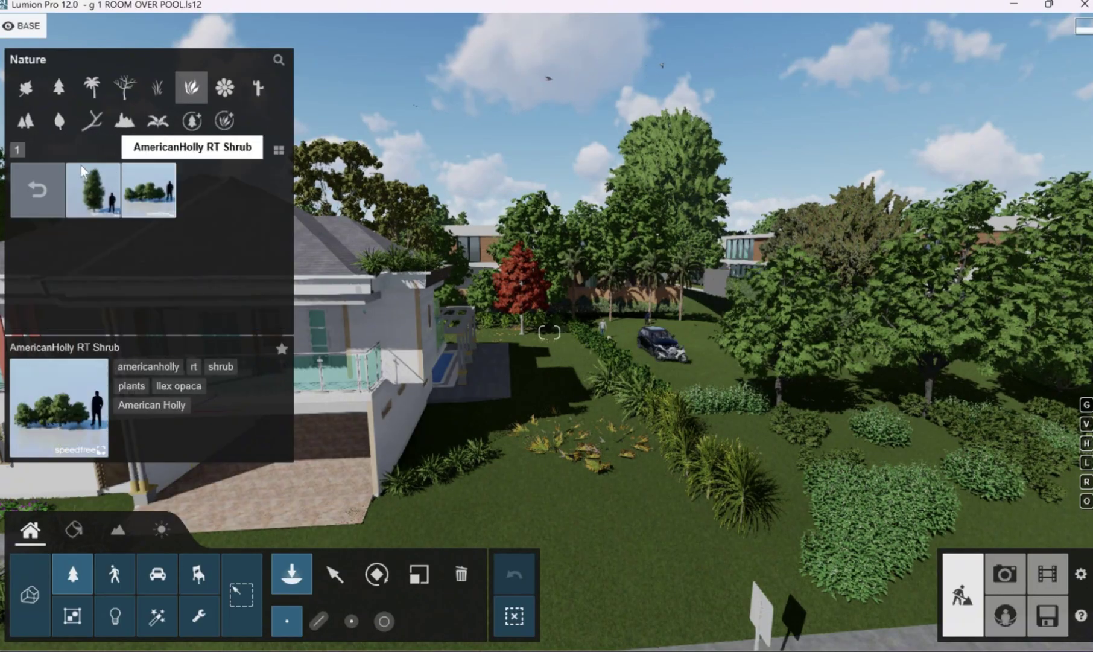
left_click(55, 181)
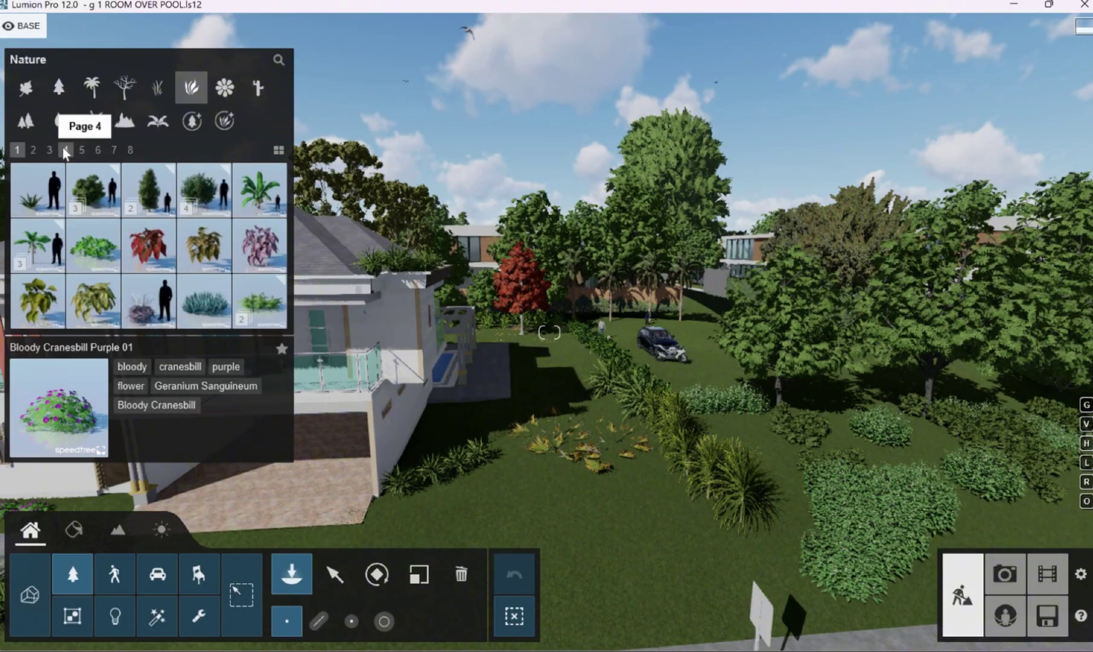
left_click(65, 150)
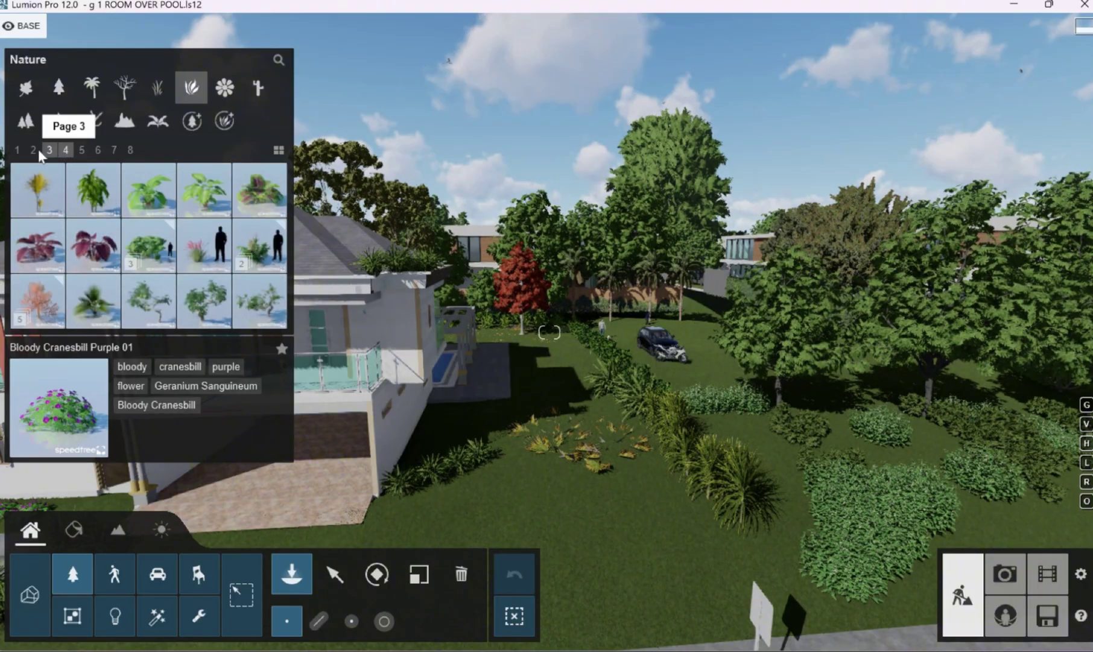
left_click(49, 149)
left_click(80, 146)
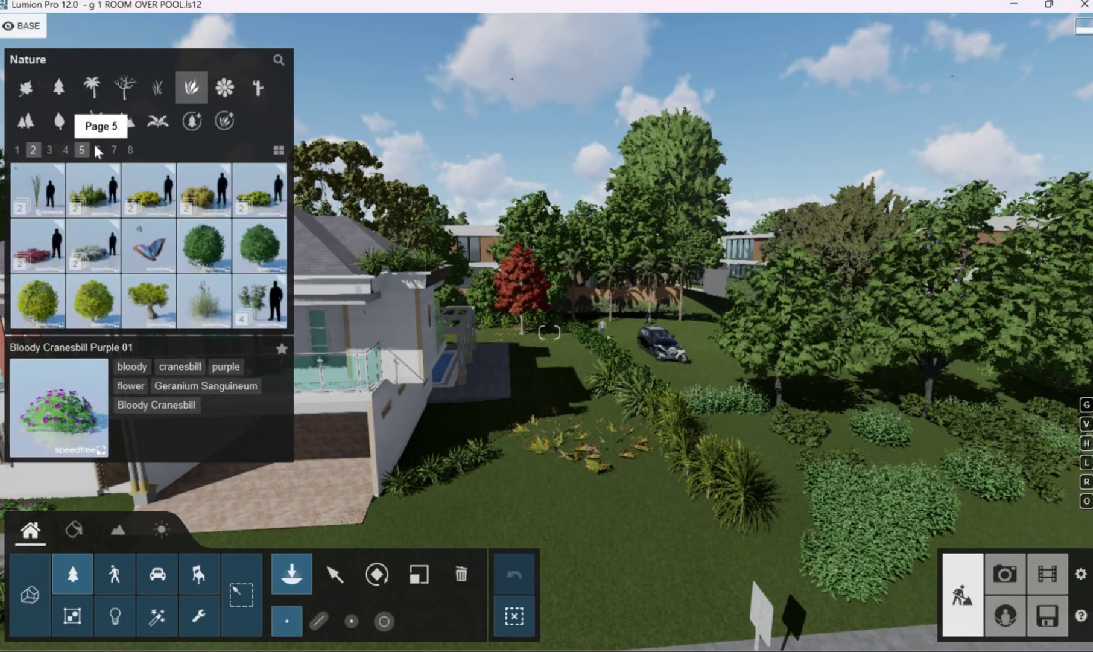
left_click(97, 144)
left_click(118, 241)
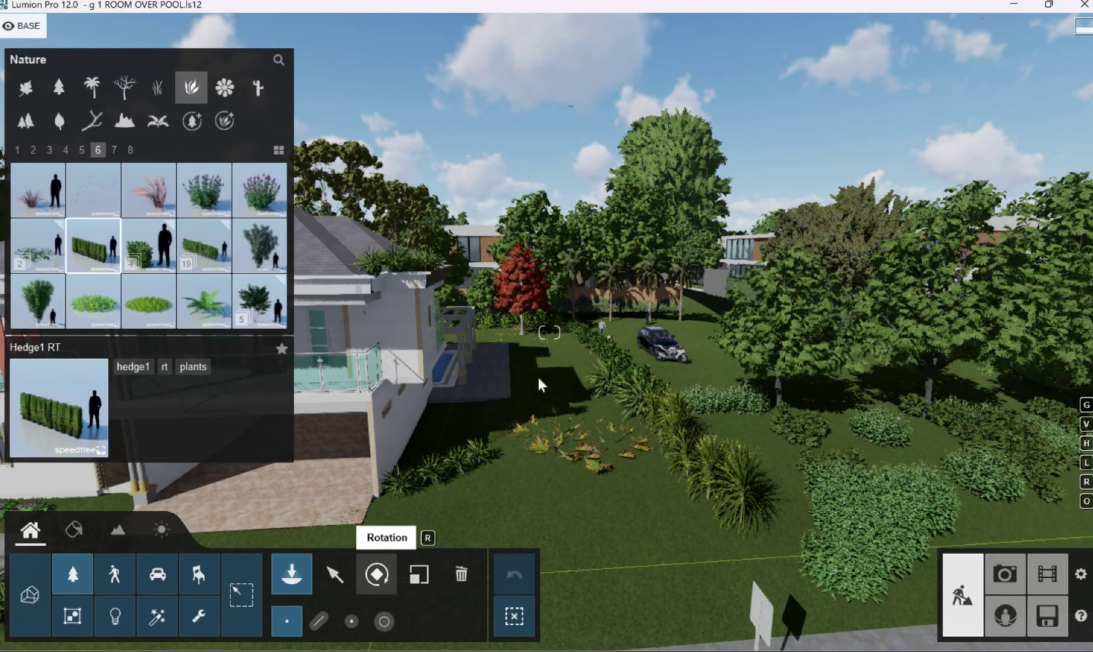
left_click(571, 331)
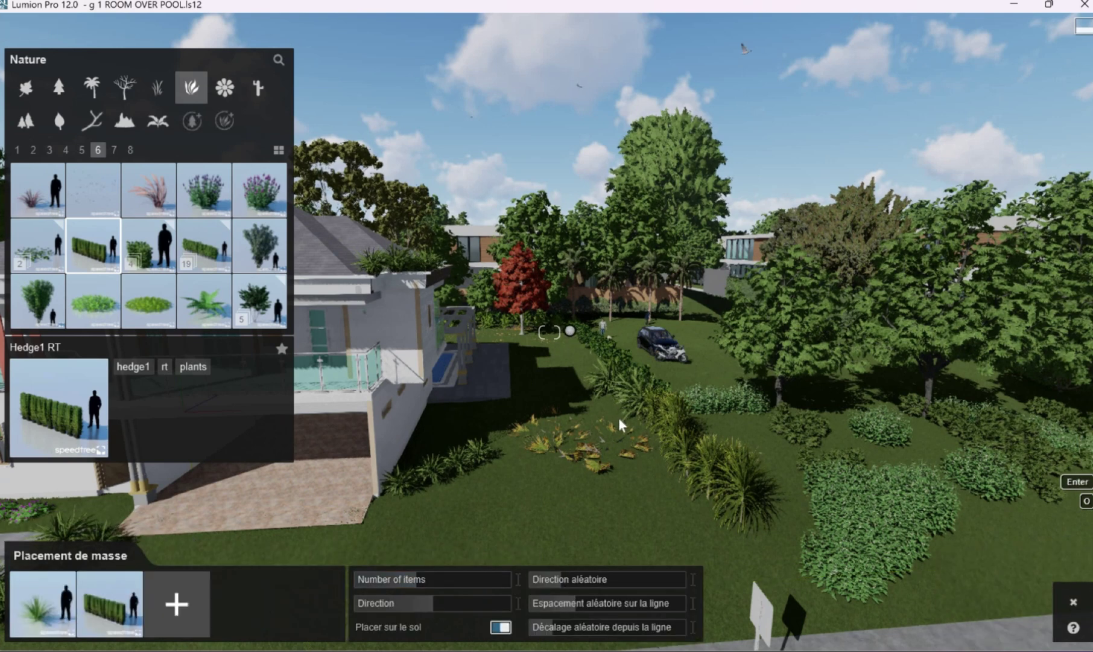
left_click(711, 513)
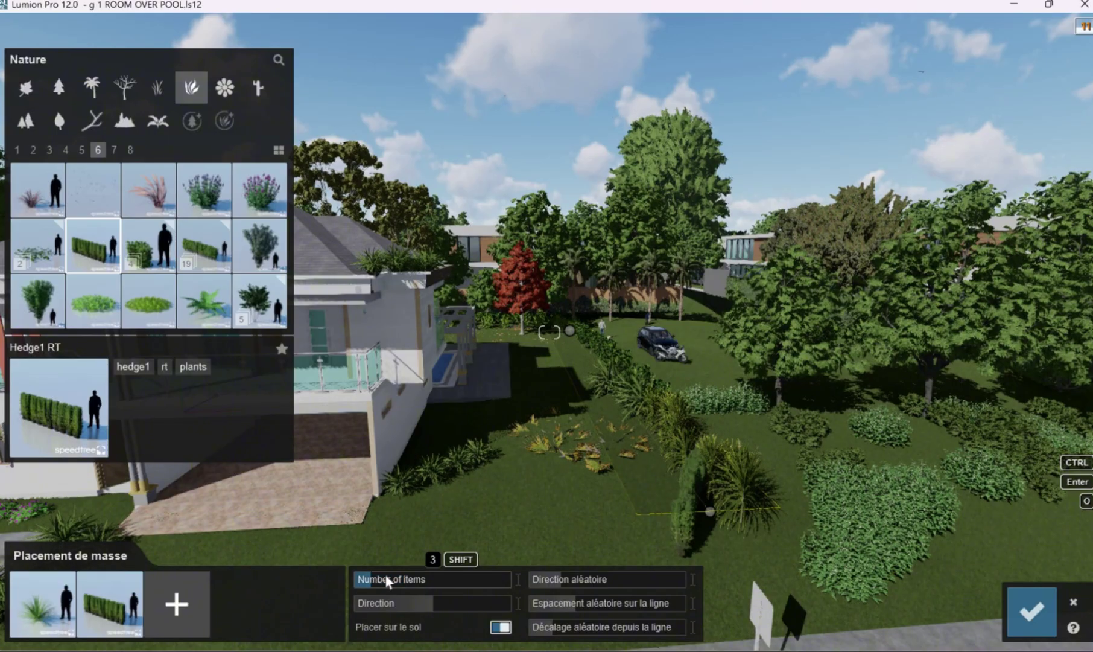
left_click(1073, 604)
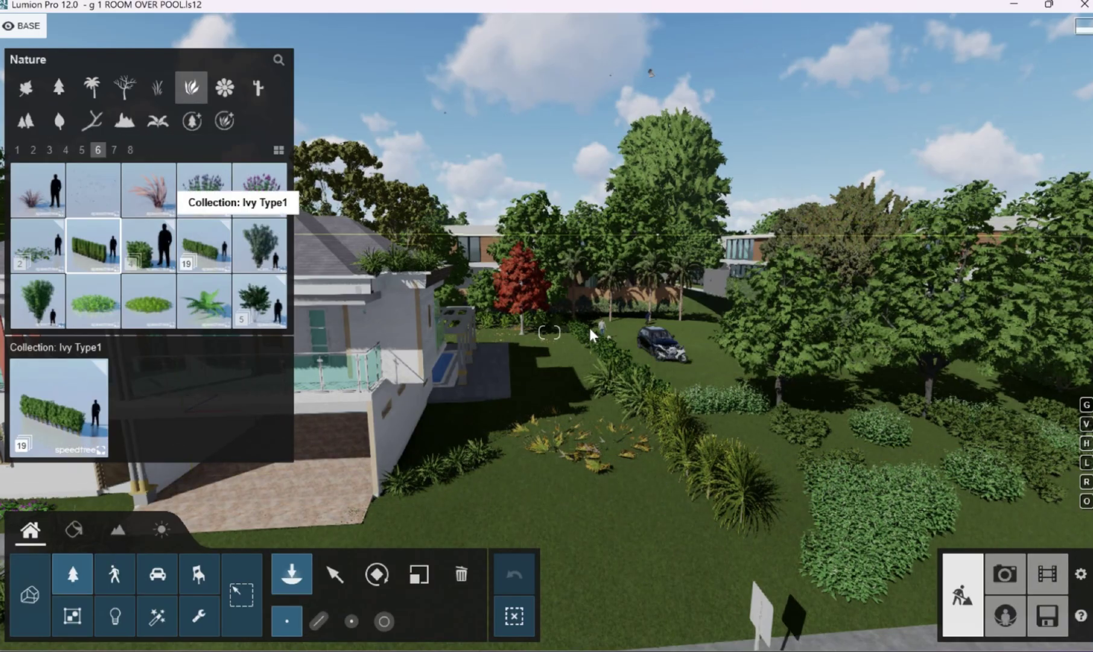
Step: Choose the BoxwoodTopiary 1 RT model from the AmericanBoxwood collection after checking the Ivy Type1 collection
left_click(203, 244)
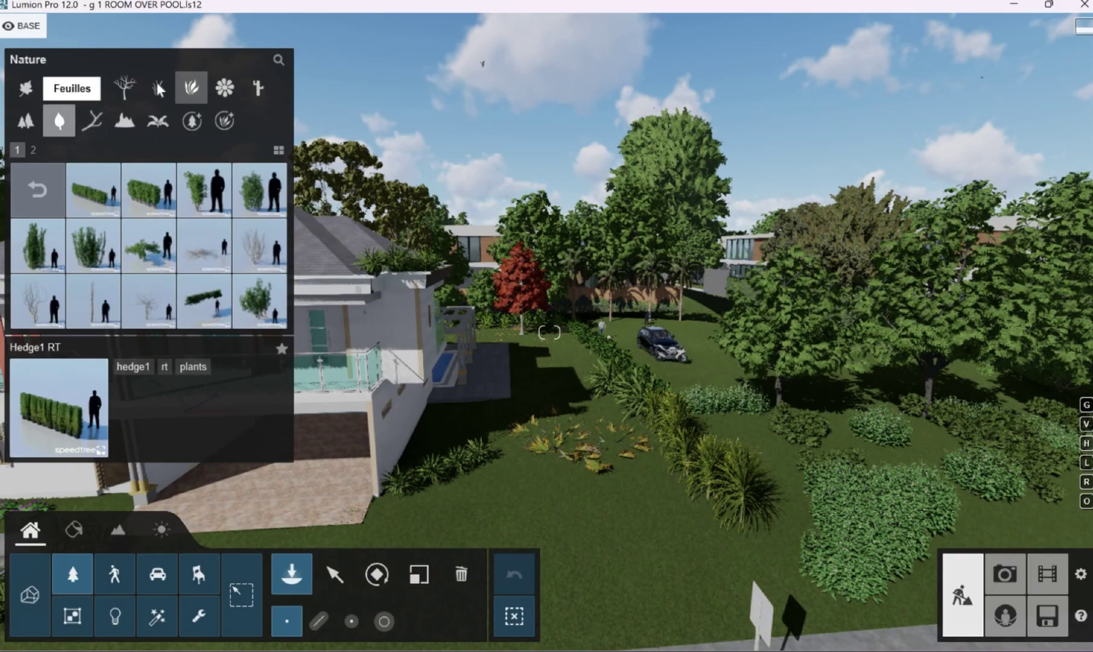
left_click(191, 88)
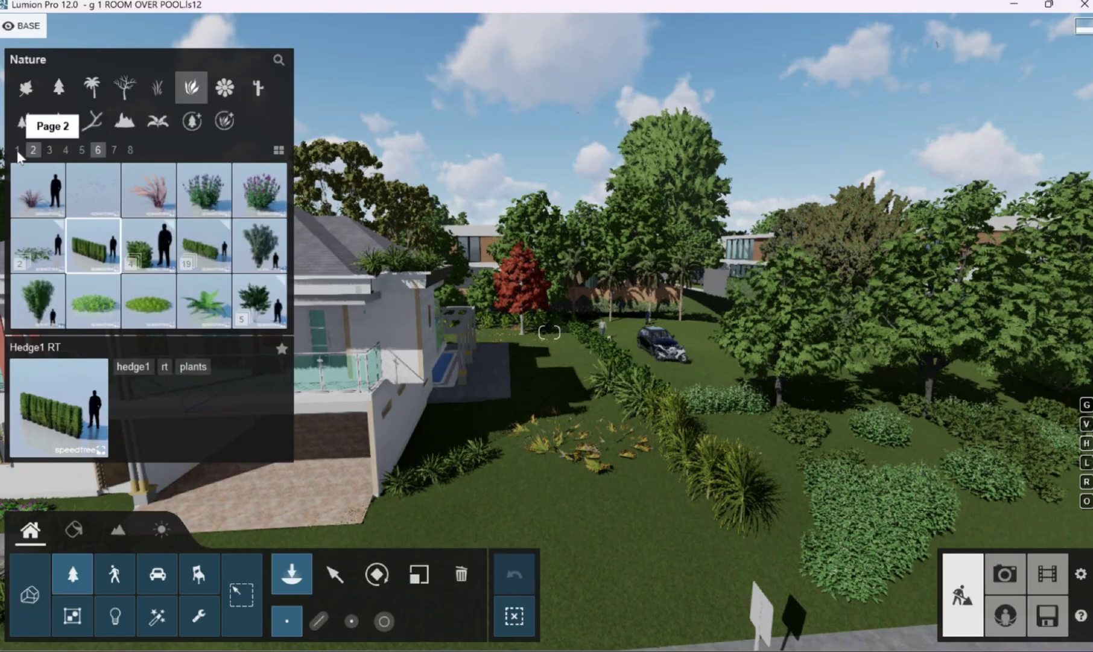
left_click(18, 156)
left_click(17, 149)
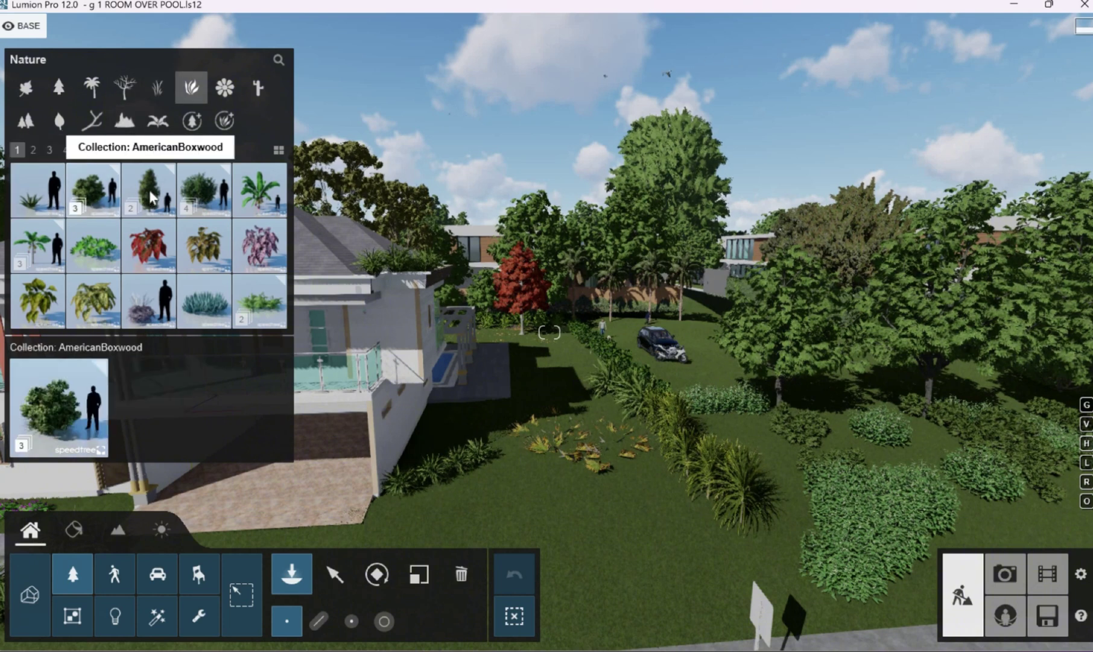
left_click(94, 190)
left_click(149, 190)
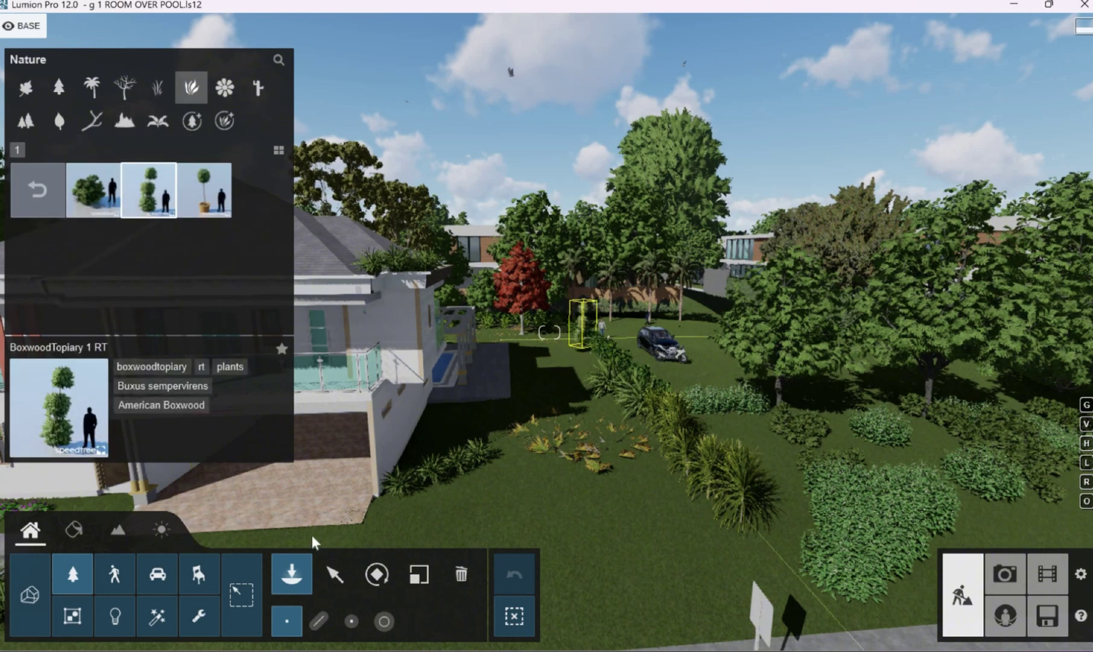
Step: Mass-place a row of BoxwoodTopiary 1 RT along the spiky-leaved border of the side lawn, removing the other models from the mix
left_click(329, 618)
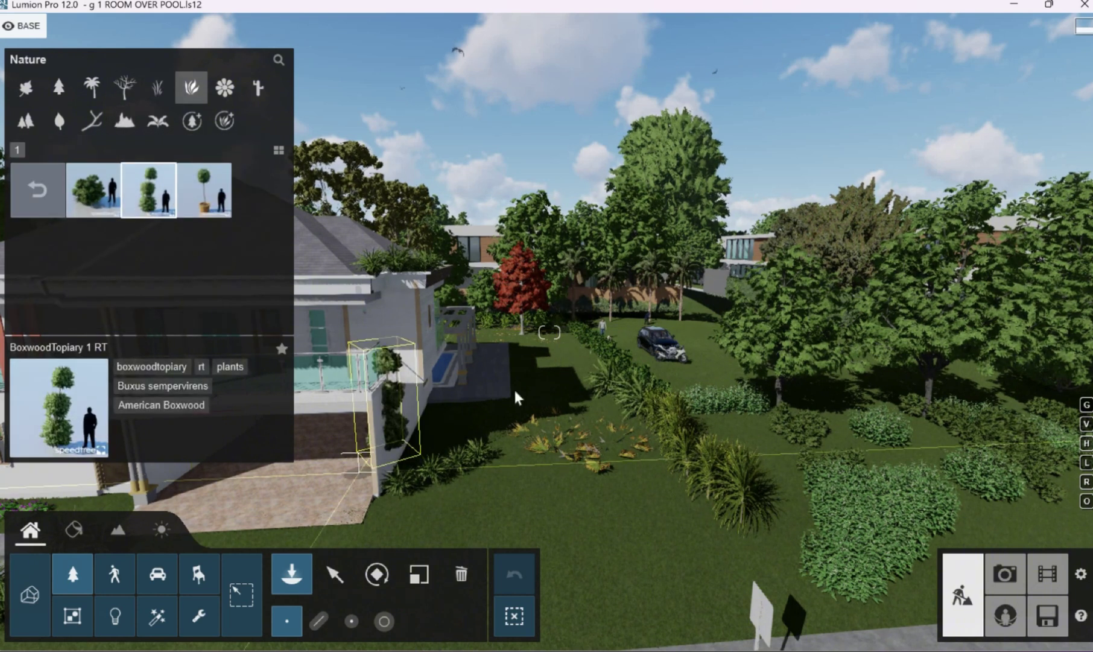
left_click(567, 325)
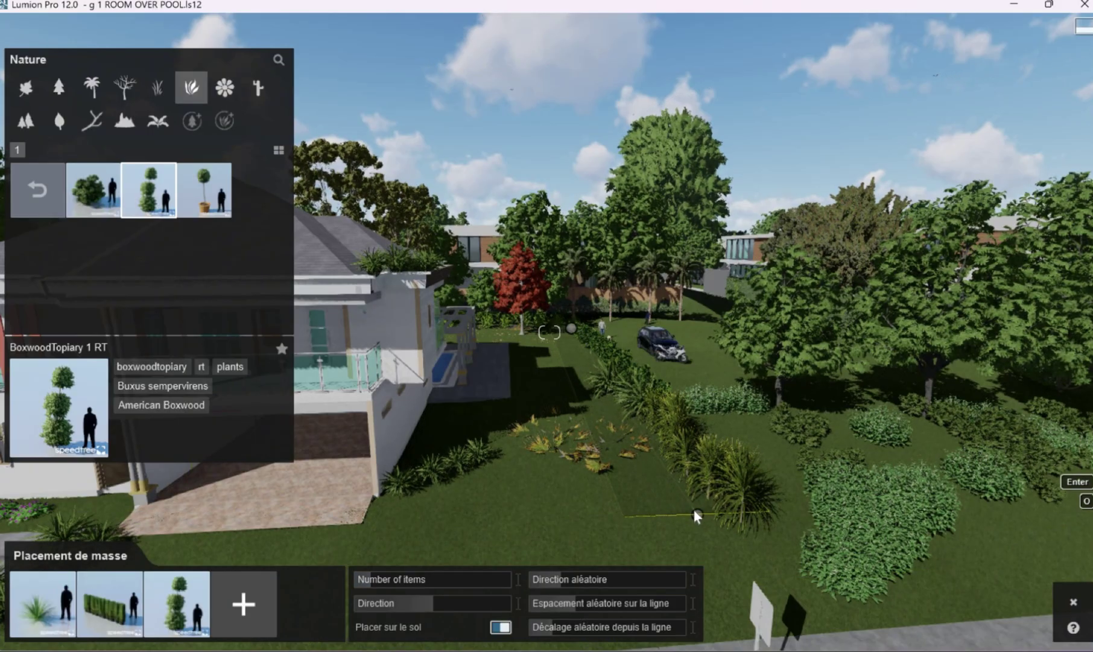
left_click(697, 514)
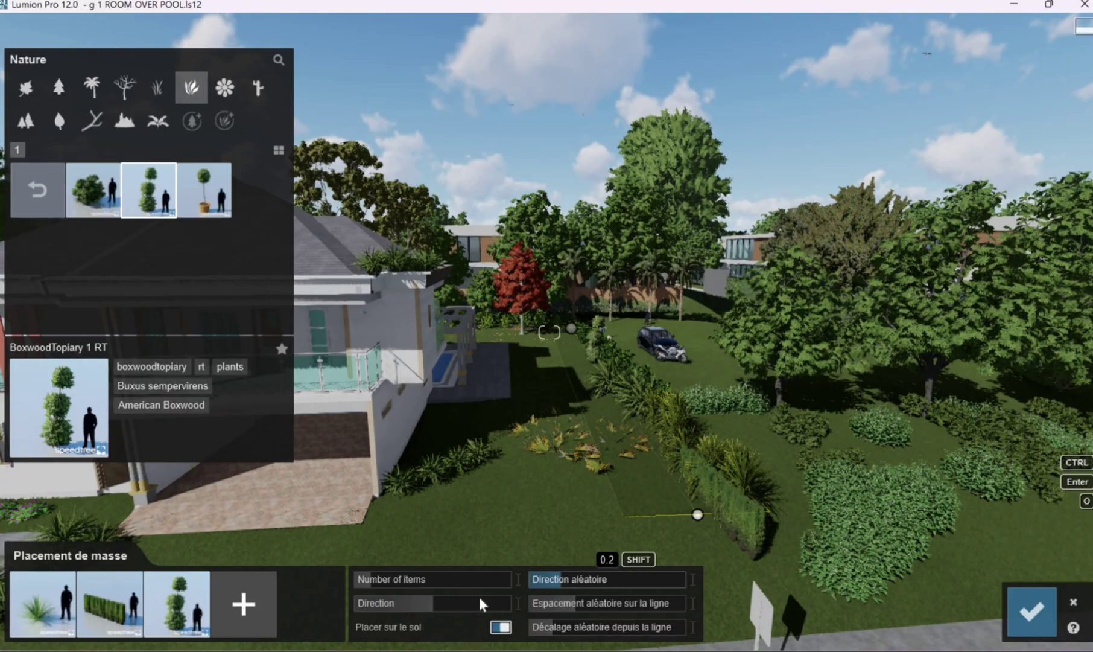
left_click(139, 586)
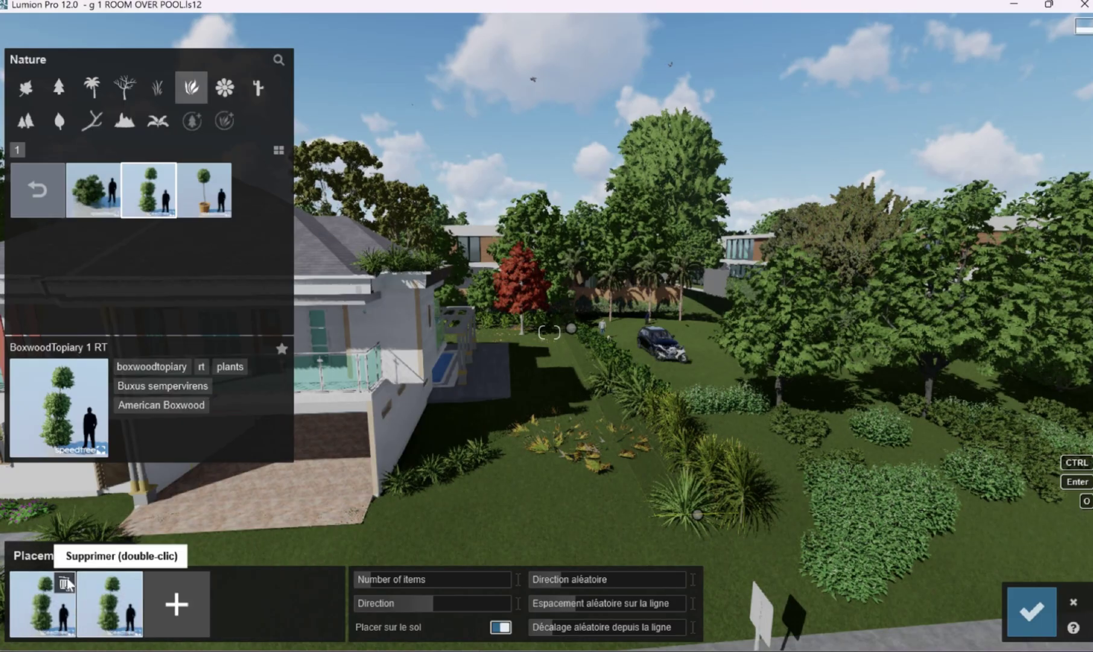
double_click(65, 582)
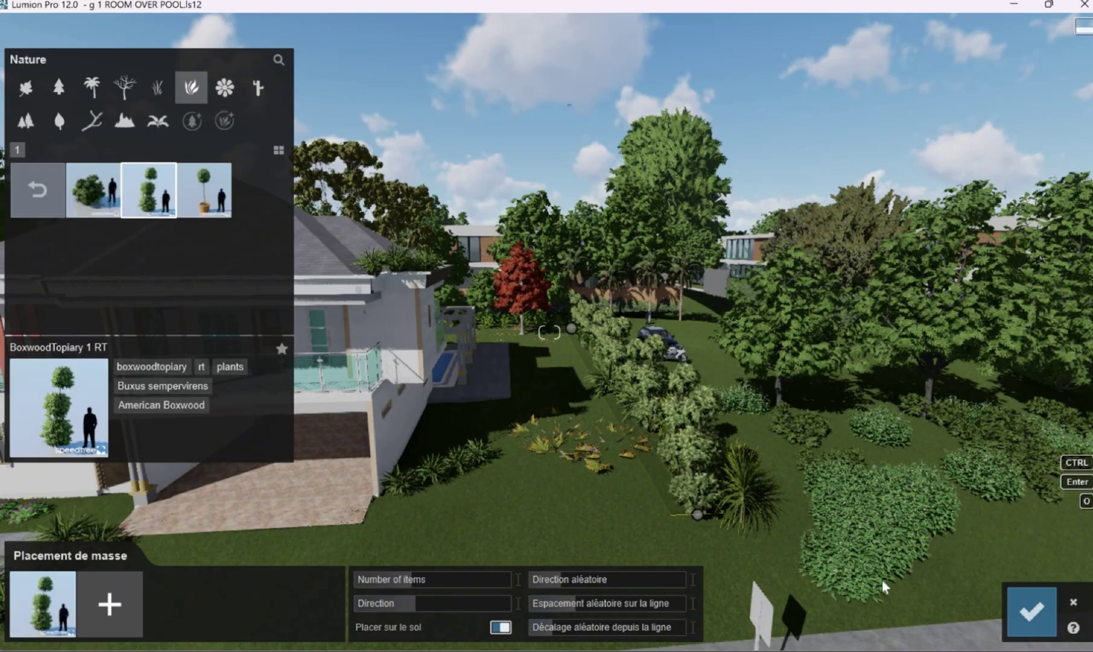
key("Return")
Step: Examine the new boxwood row and the front garden around the garage and stepped walkway for a spot for a single topiary
scroll(703, 510, "up", 10)
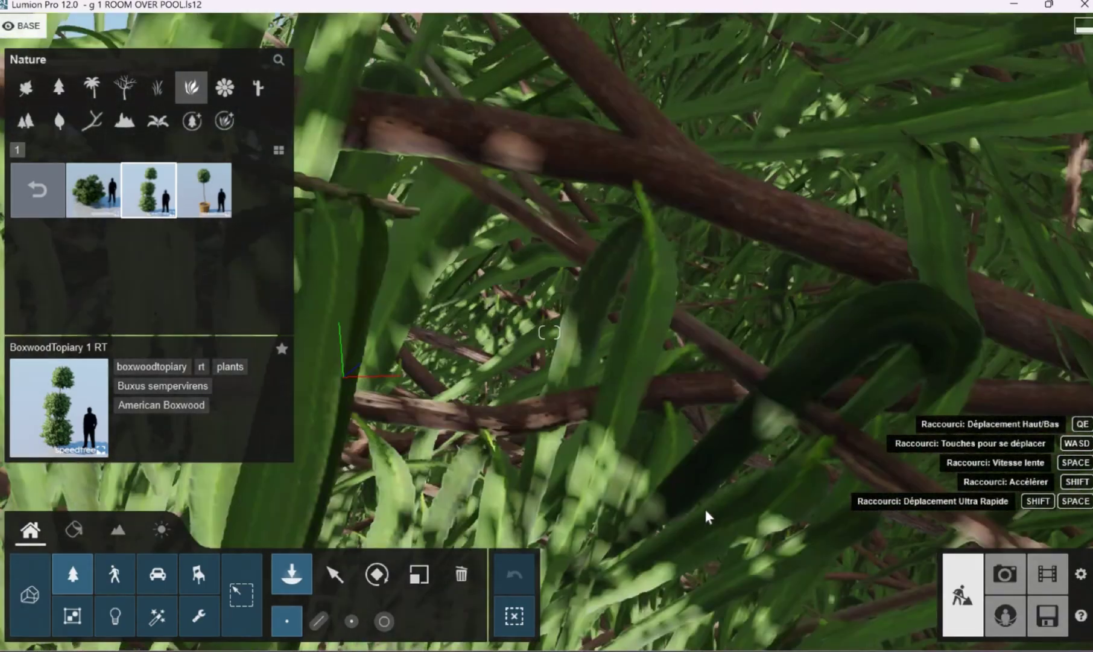
scroll(708, 516, "down", 8)
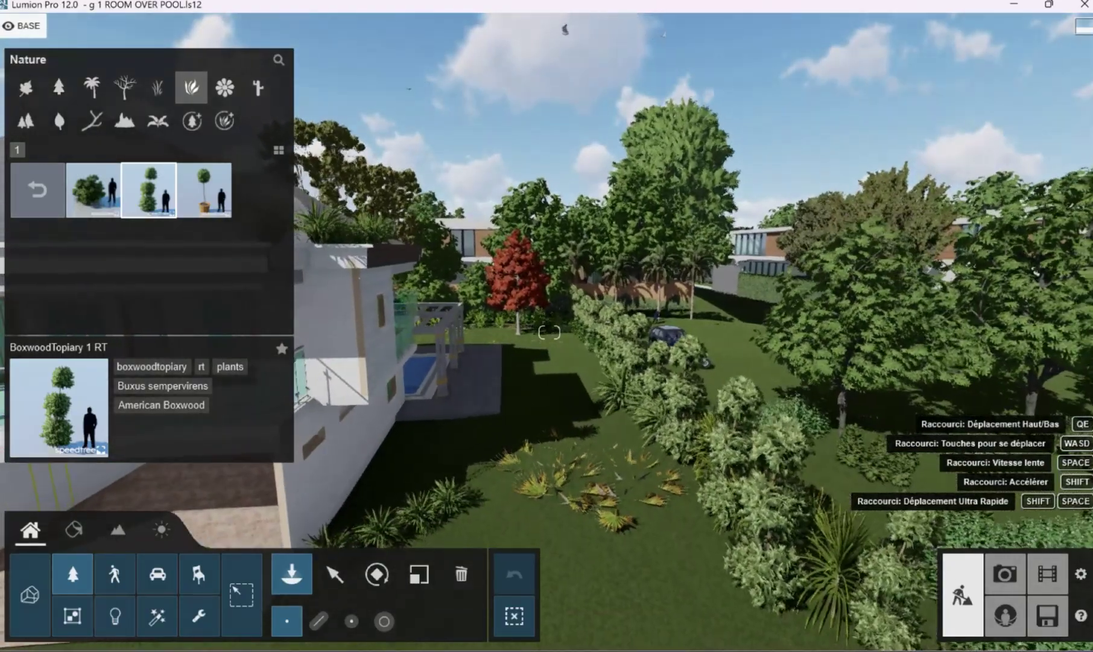
right_click_drag(893, 495, 631, 462)
key("d")
key("a")
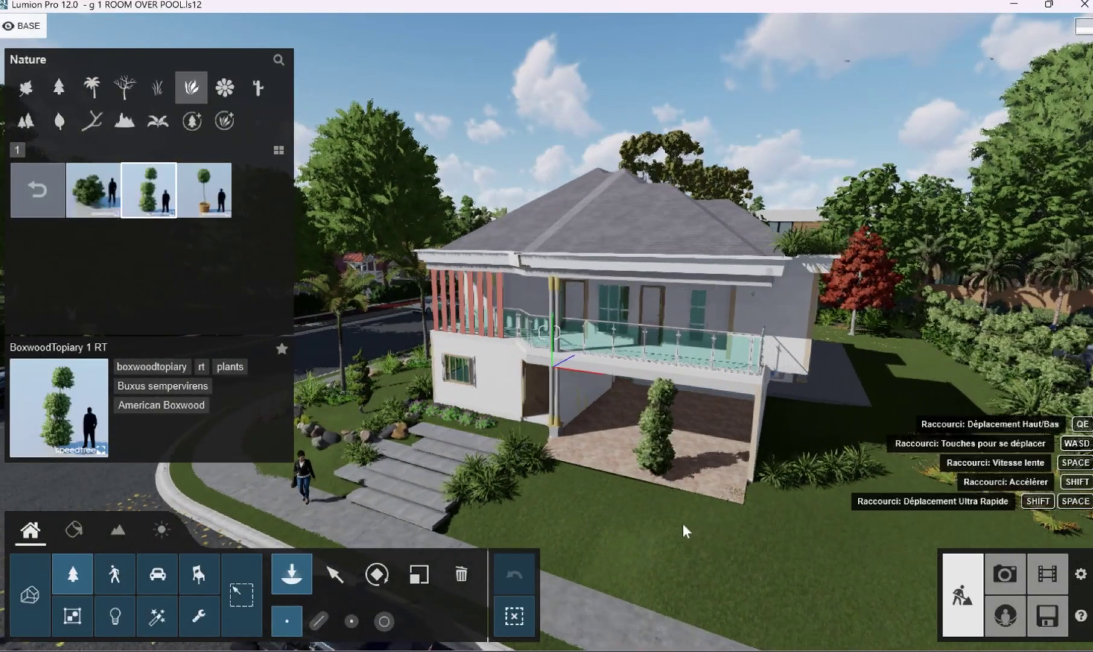
right_click_drag(683, 531, 634, 463)
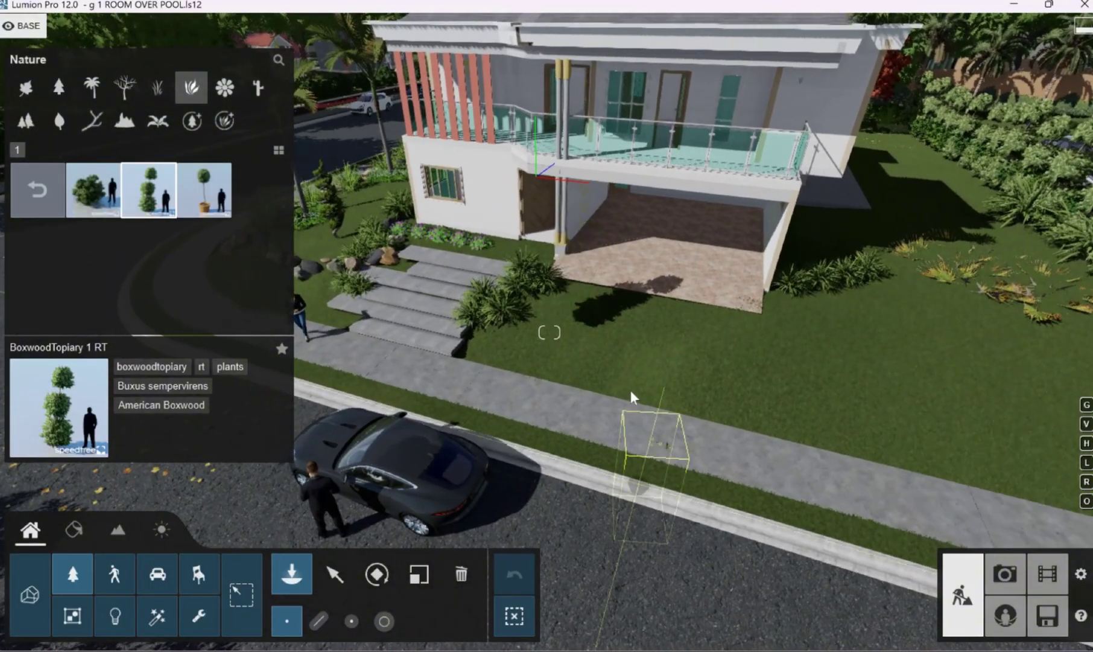
key("a")
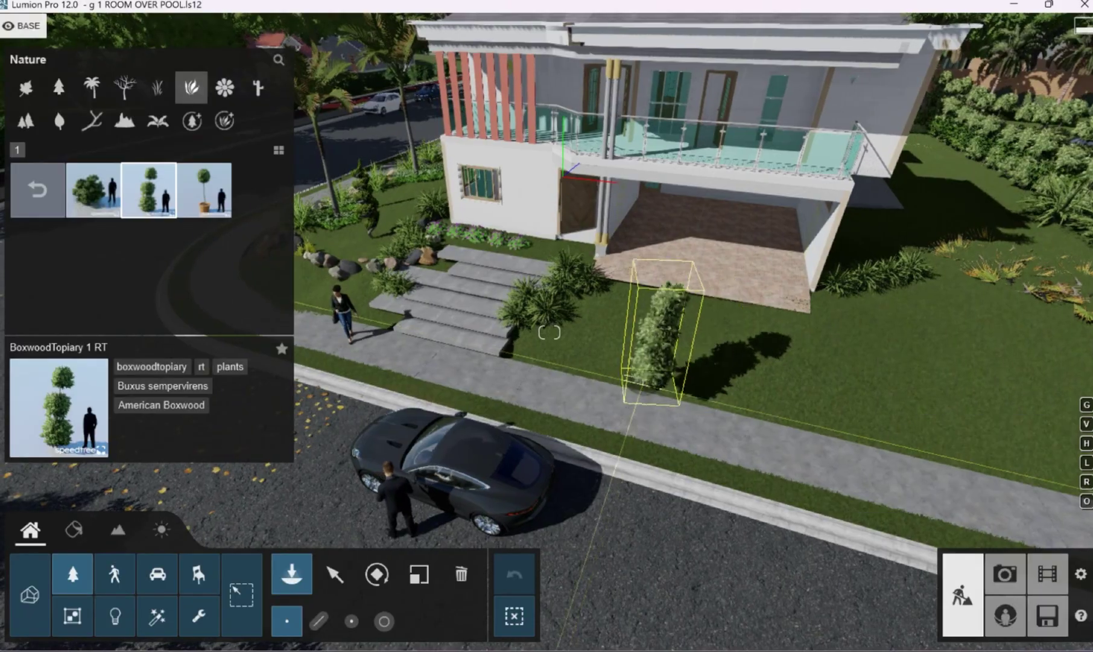
right_click_drag(642, 385, 640, 367)
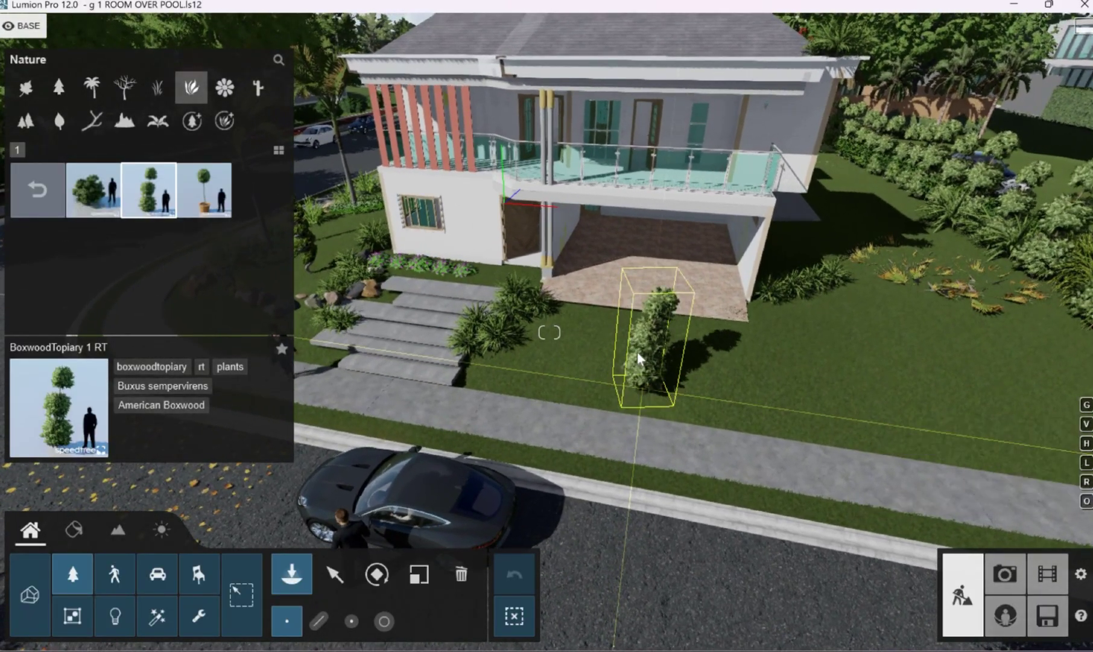
key("w")
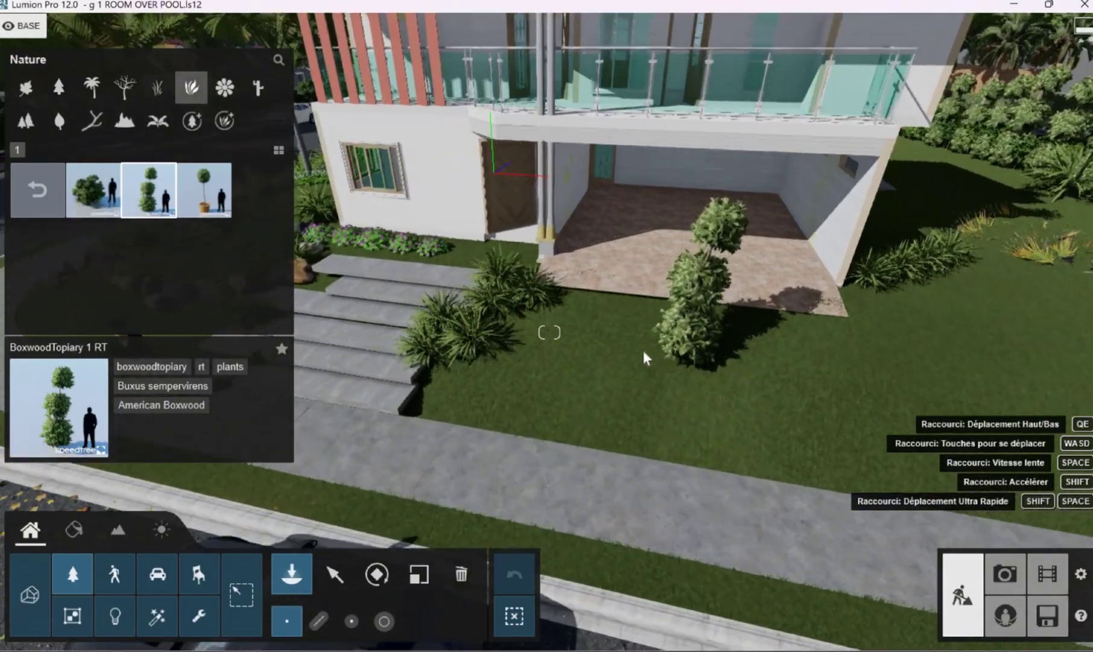
key("w")
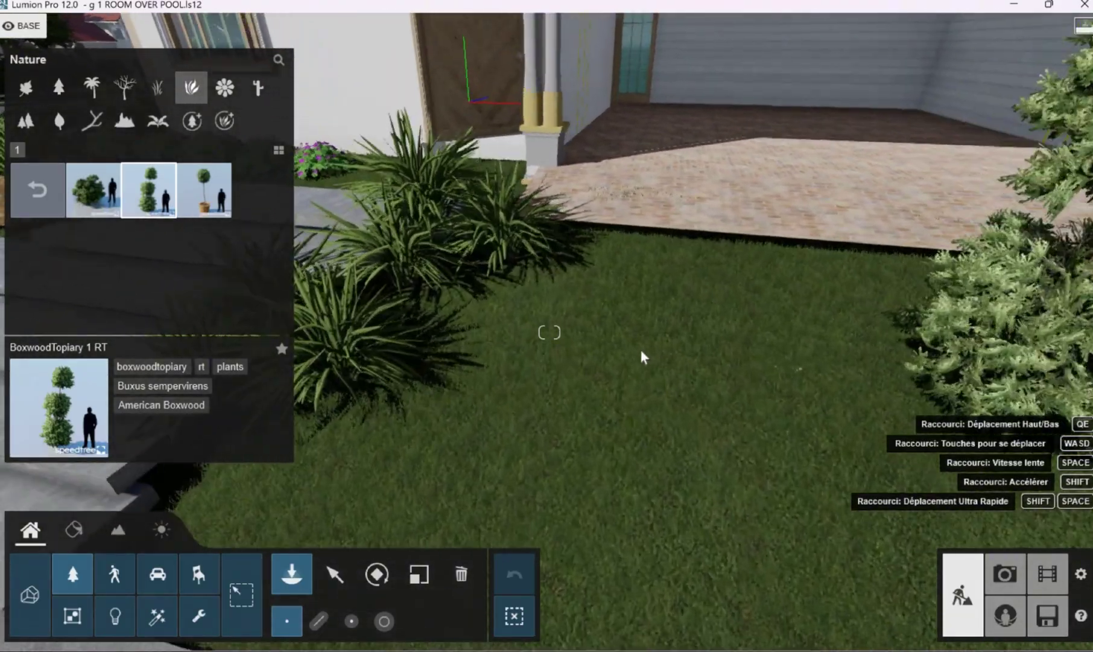
key("w")
right_click_drag(642, 351, 578, 370)
key("s")
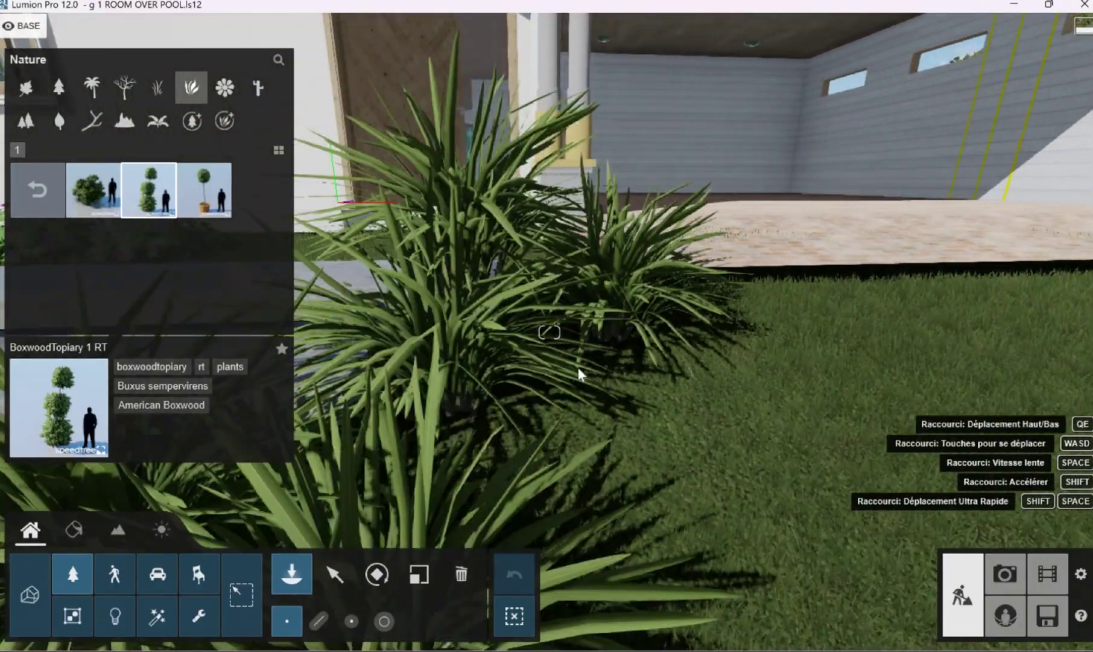
key("a")
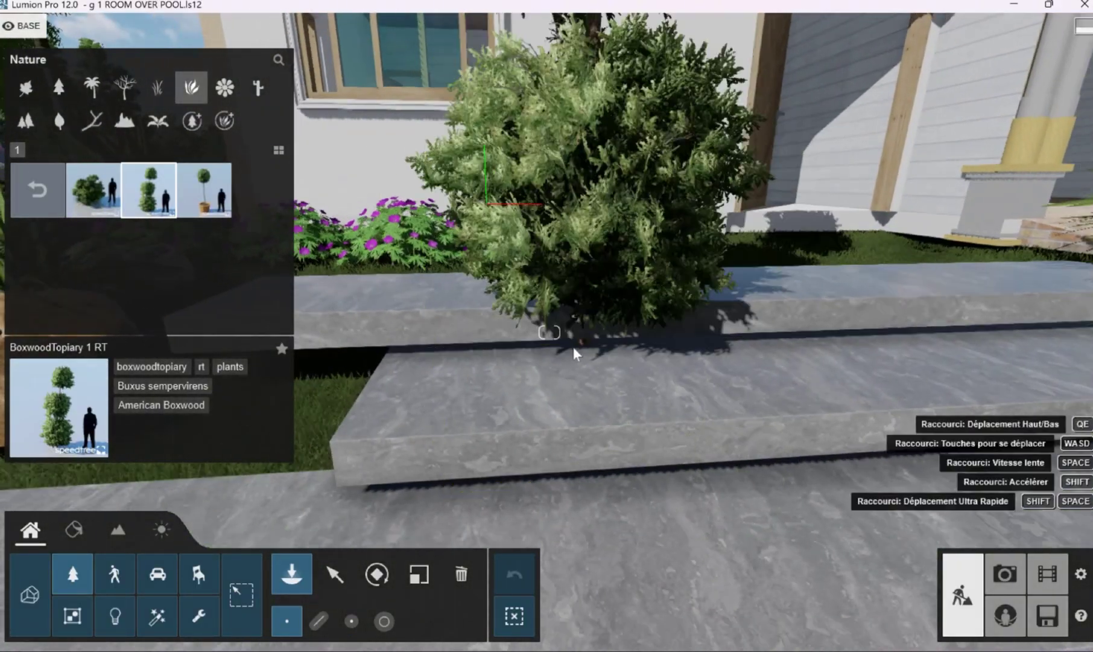
Step: Plant a single BoxwoodTopiary 1 RT behind the spiky-leaved plants, beside the column at the garage's front edge
left_click(573, 347)
key("s")
key("a")
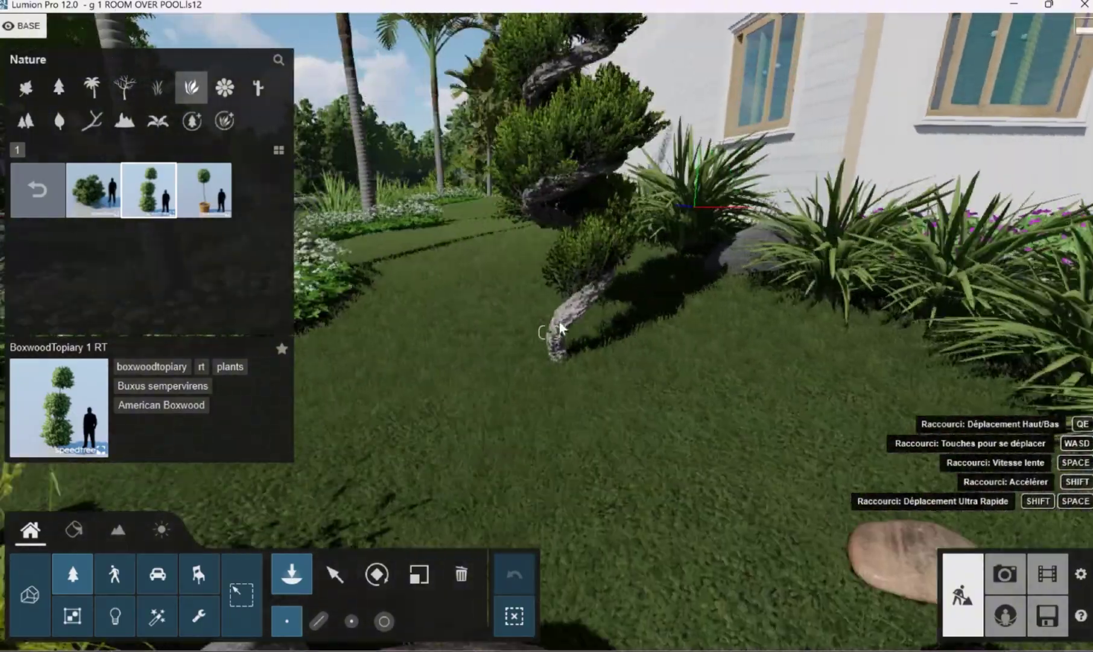
key("d")
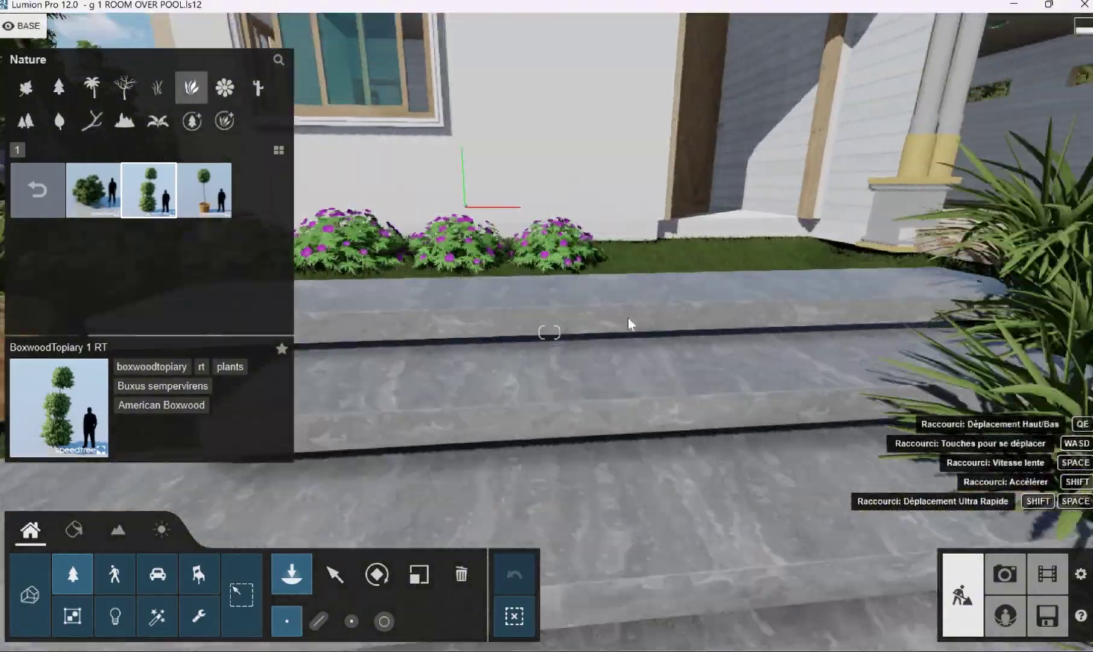
key("d")
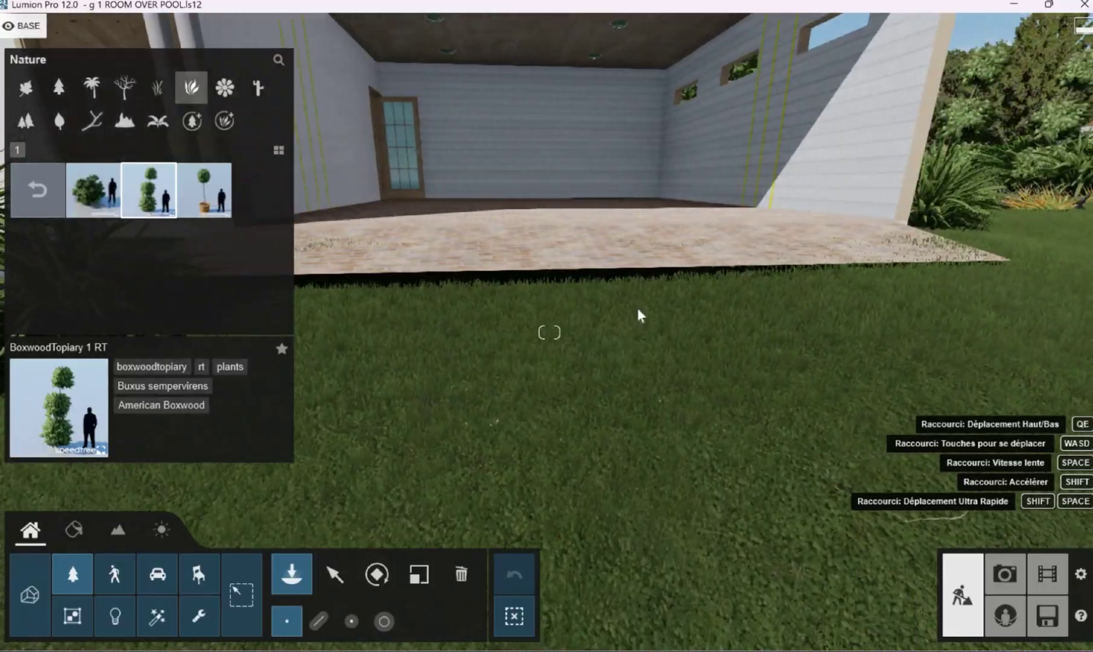
key("a")
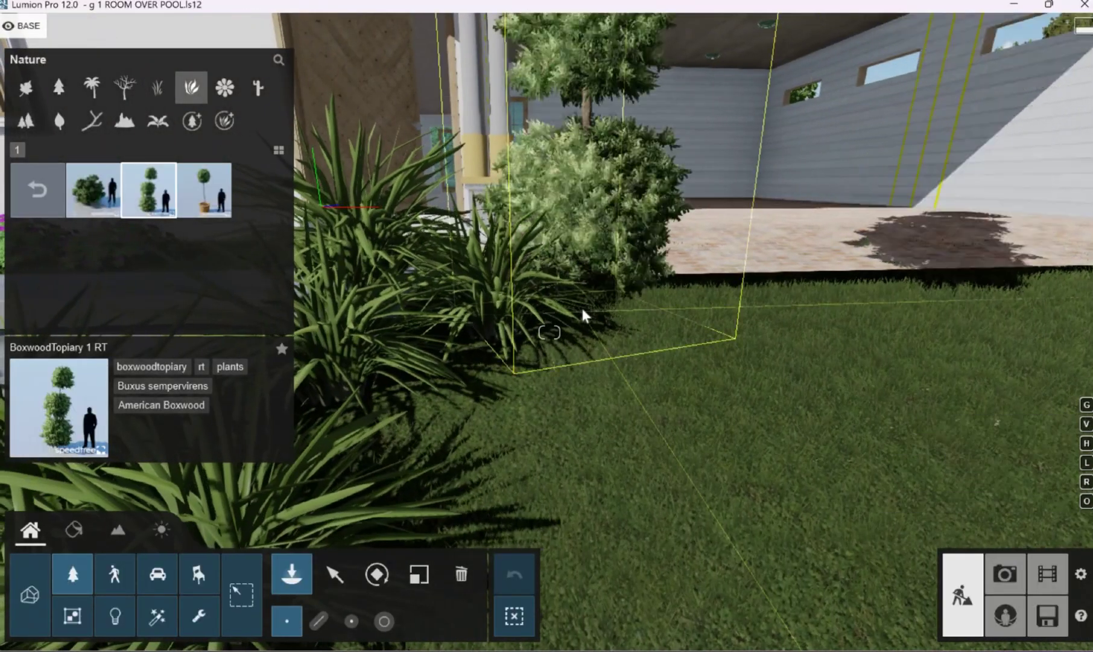
left_click(582, 309)
key("a")
key("s")
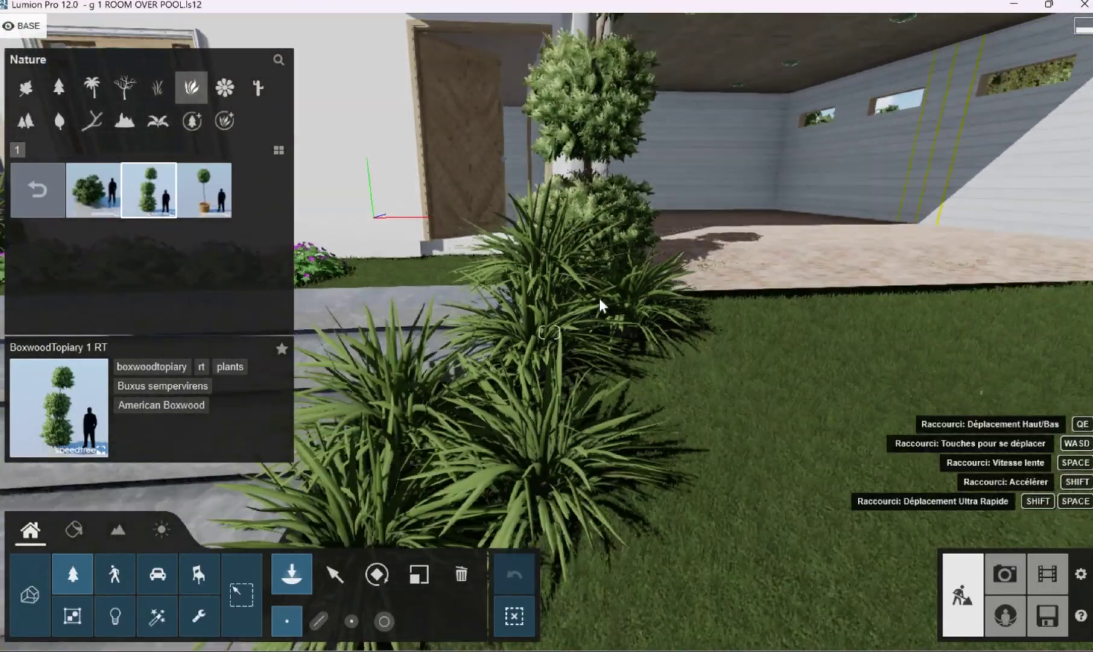
Step: Plant a CoconutPalm RT on the side lawn beside the garage, in front of the yellow-leaved plants
key("s")
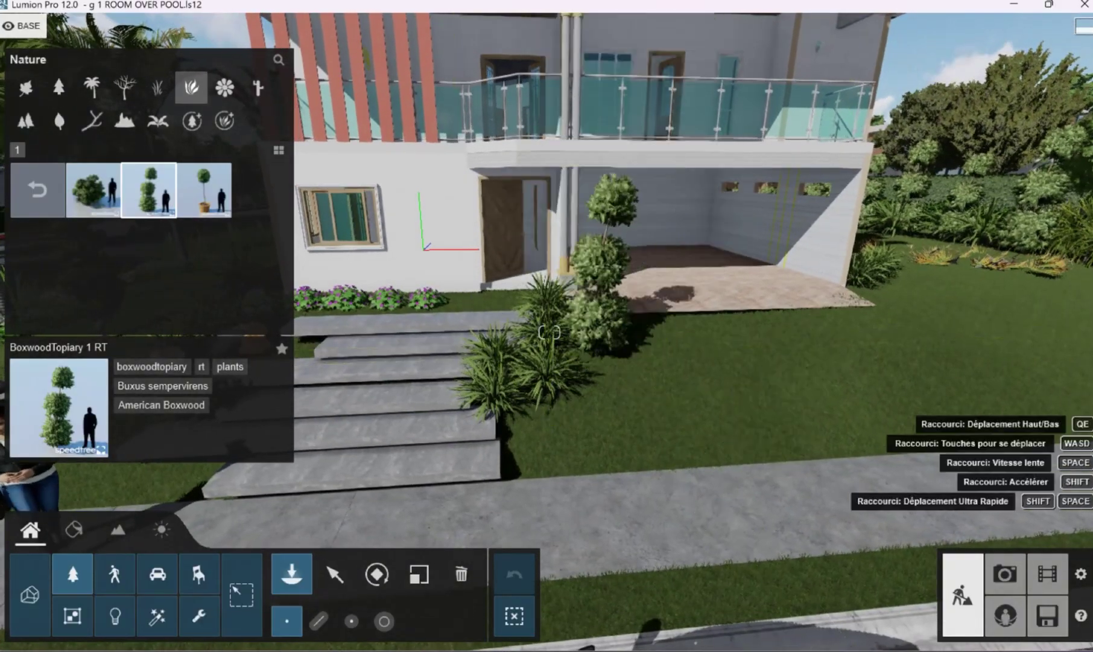
key("s")
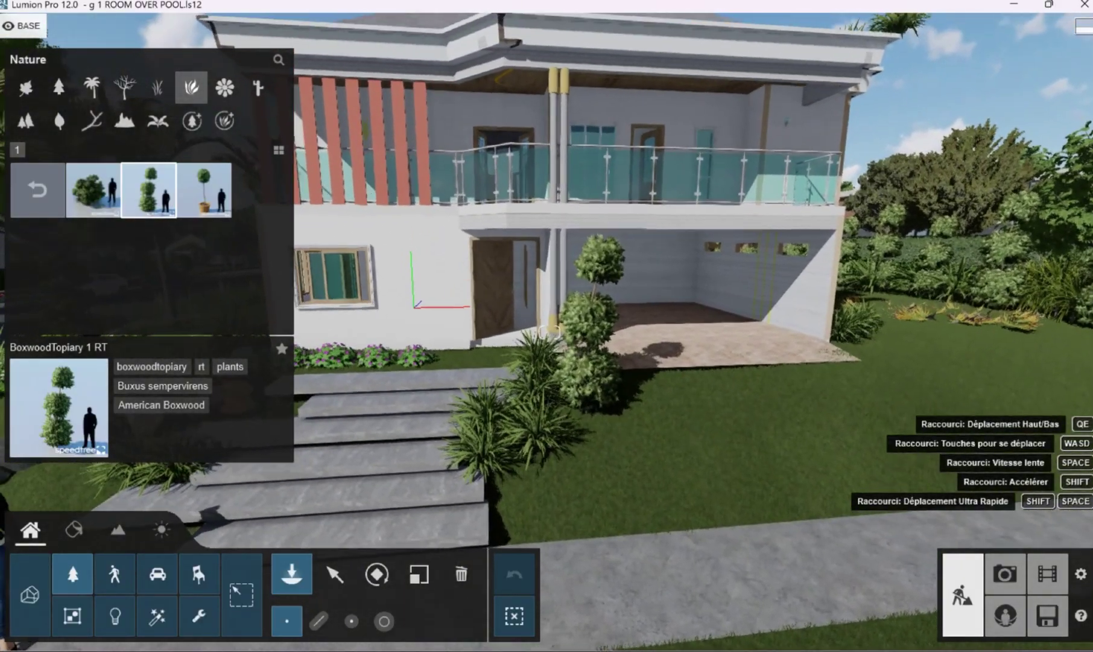
key("s")
right_click_drag(599, 345, 602, 339)
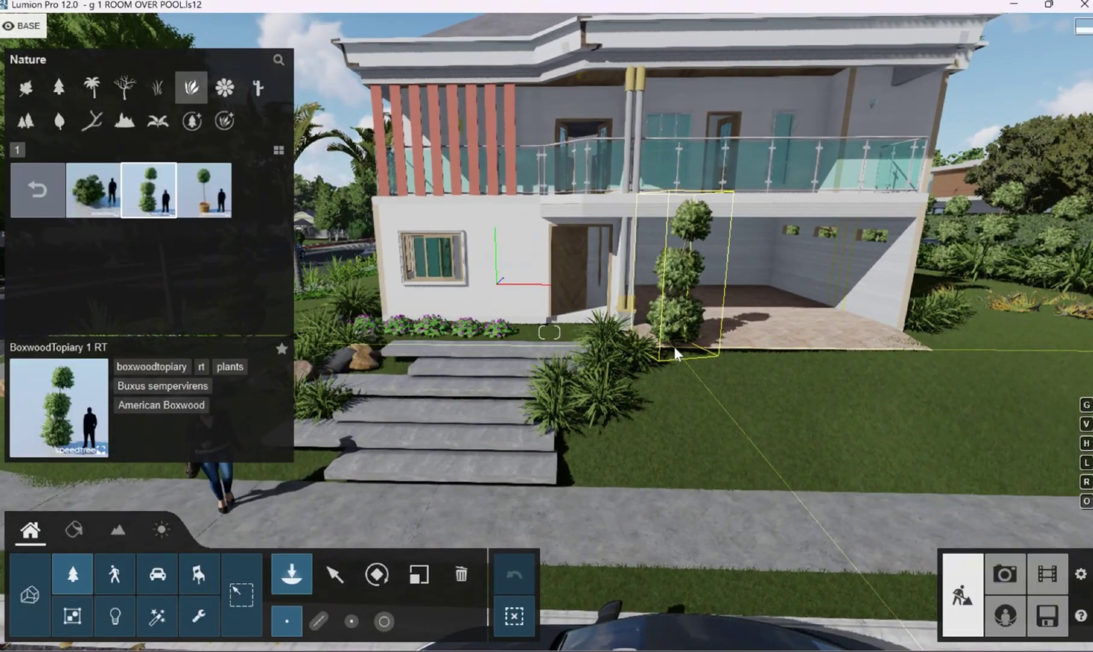
key("d")
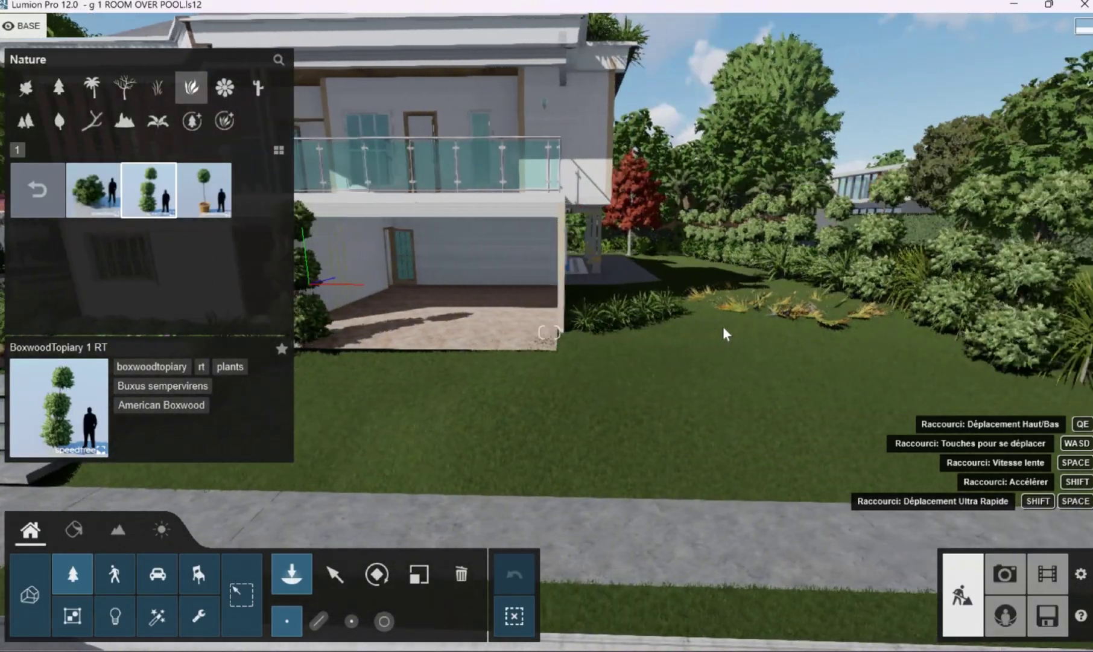
left_click(92, 88)
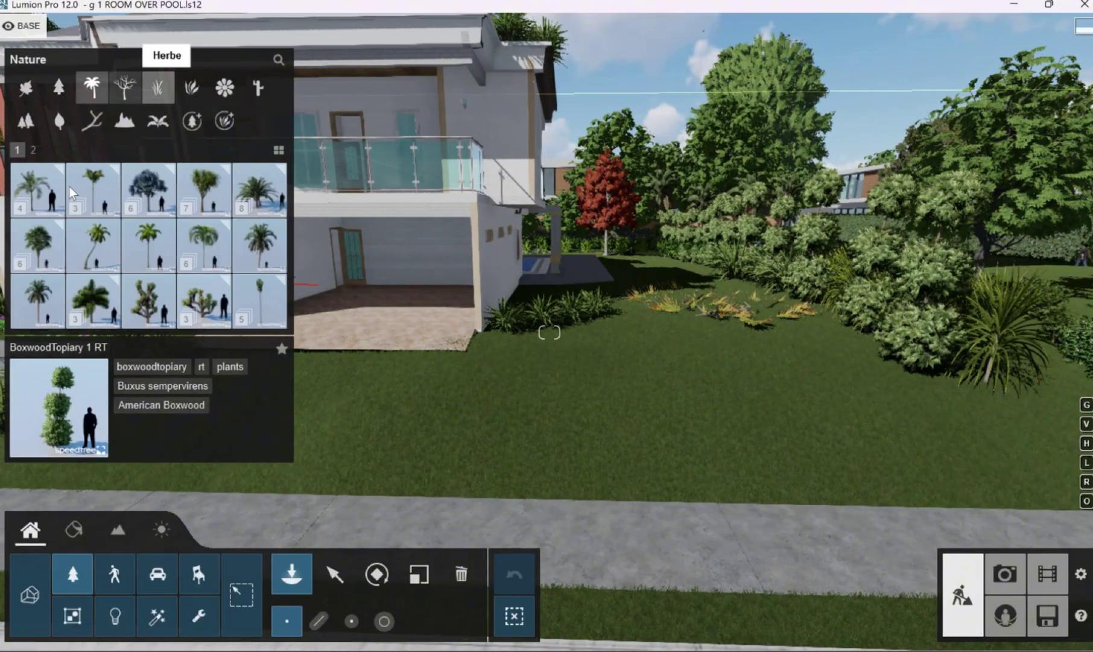
left_click(40, 190)
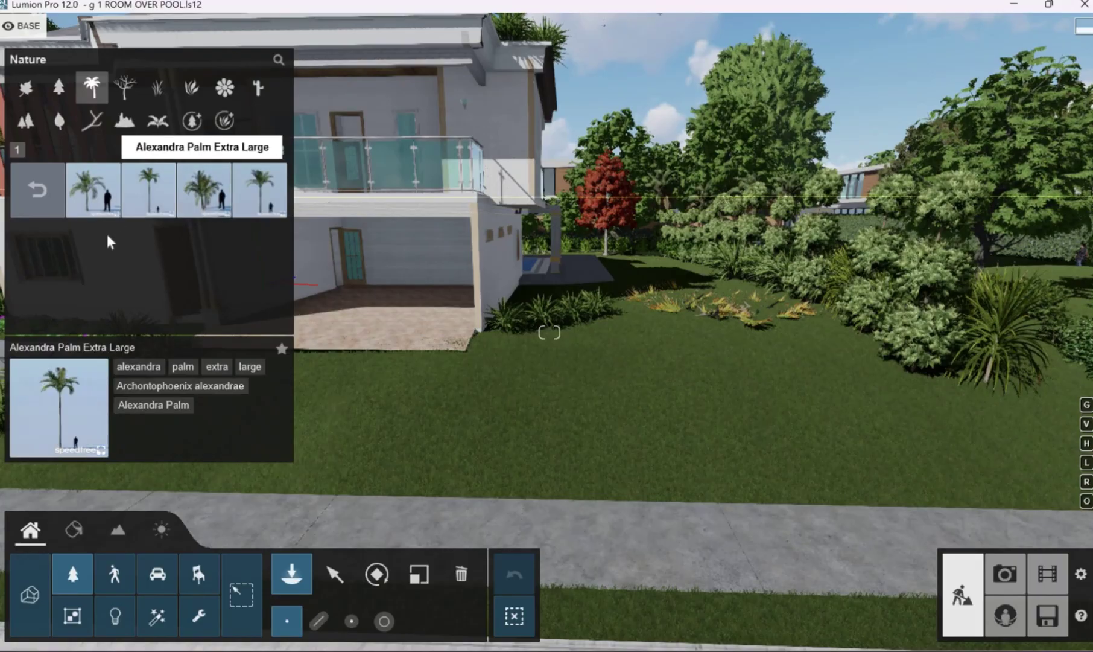
left_click(39, 190)
left_click(94, 245)
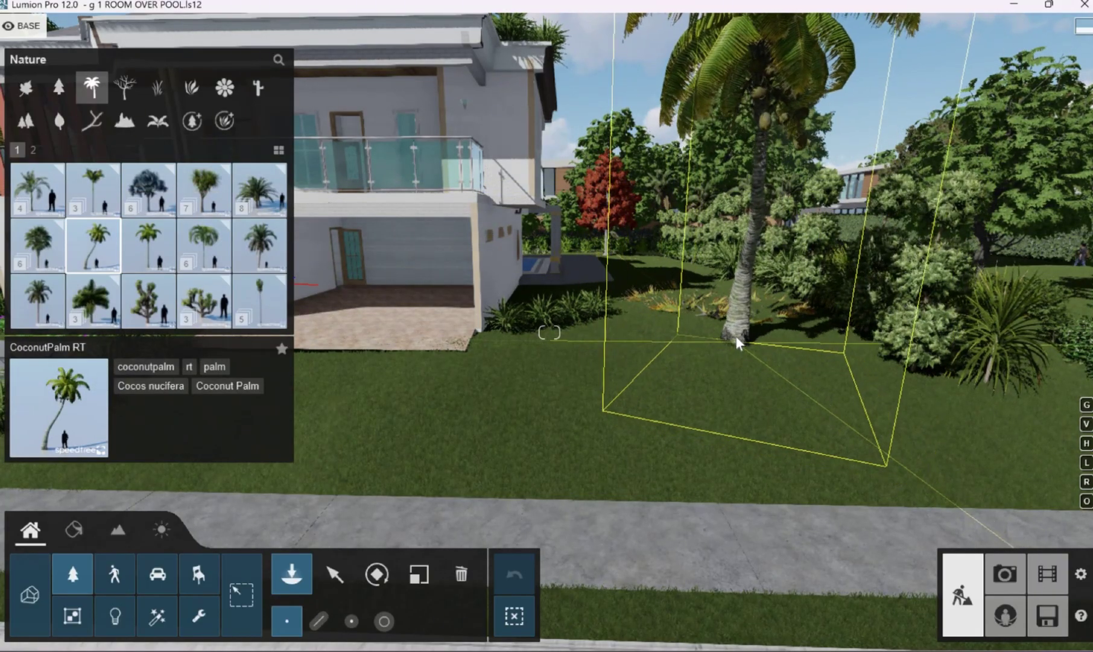
left_click(728, 339)
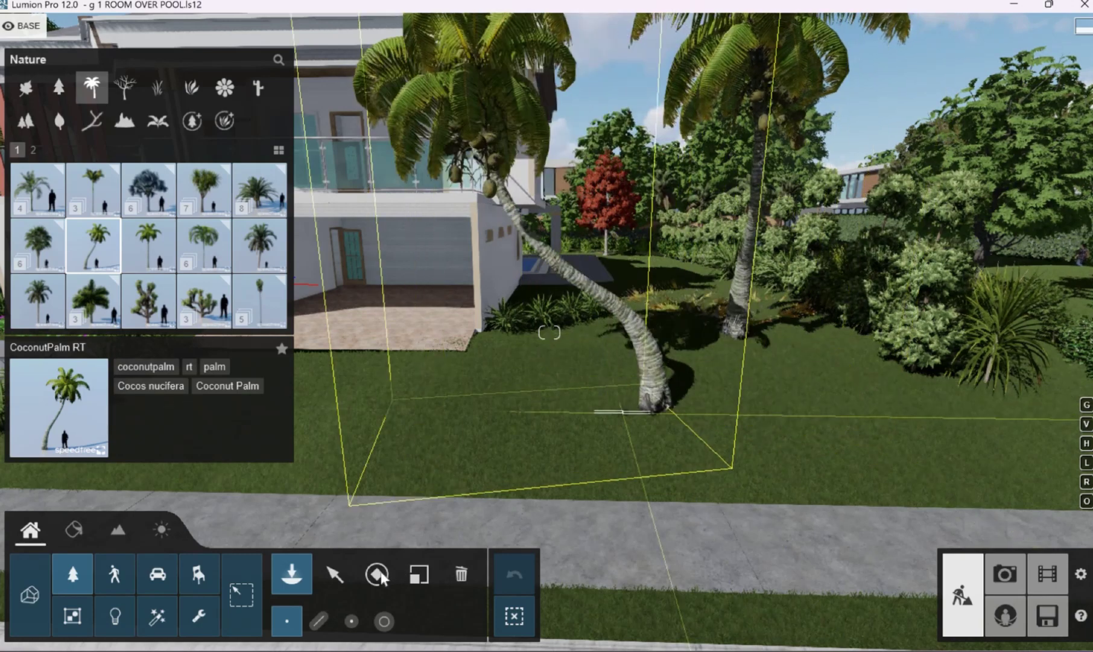
Step: Try tilting the coconut palm about the Y axis and to -90° about the X axis
key("r")
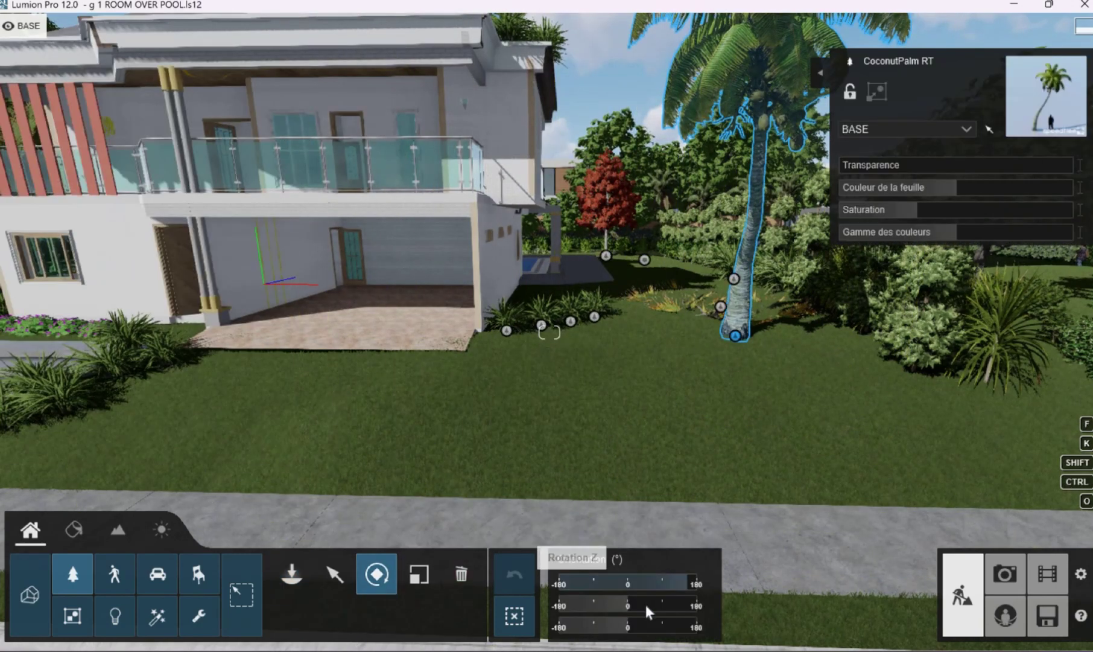
left_click_drag(661, 606, 619, 594)
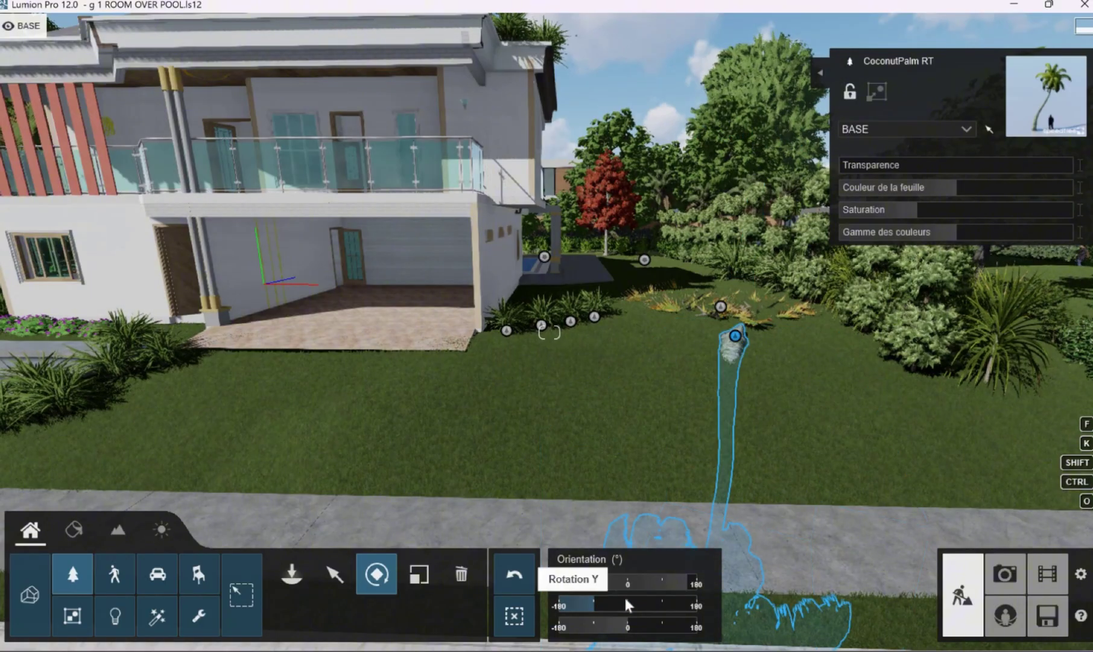
left_click(626, 604)
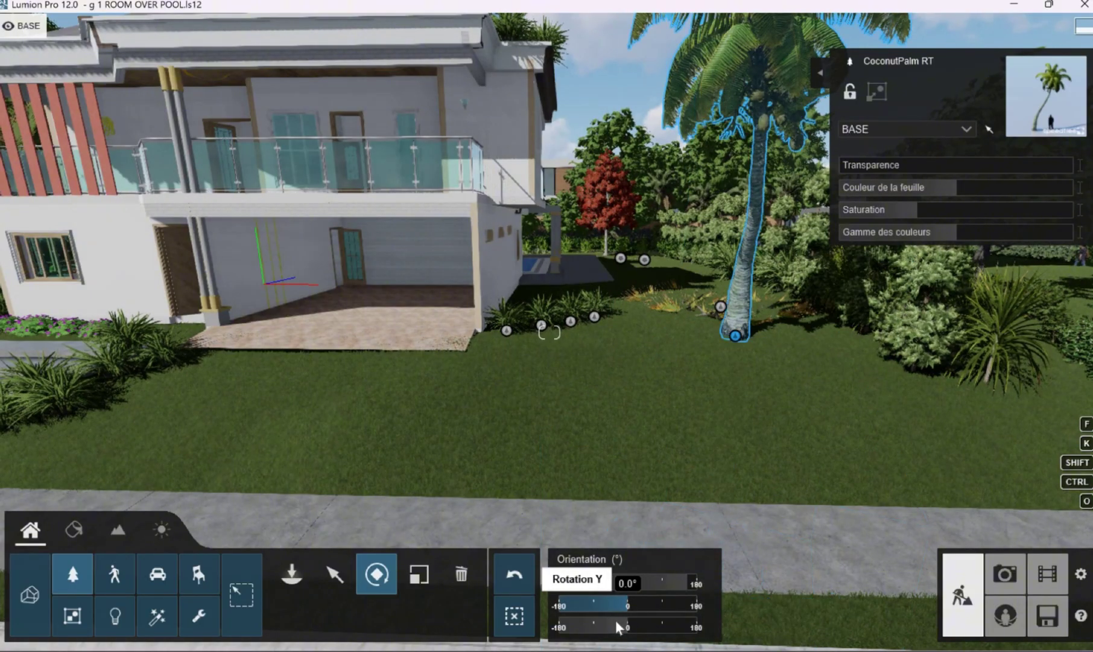
left_click_drag(616, 622, 594, 622)
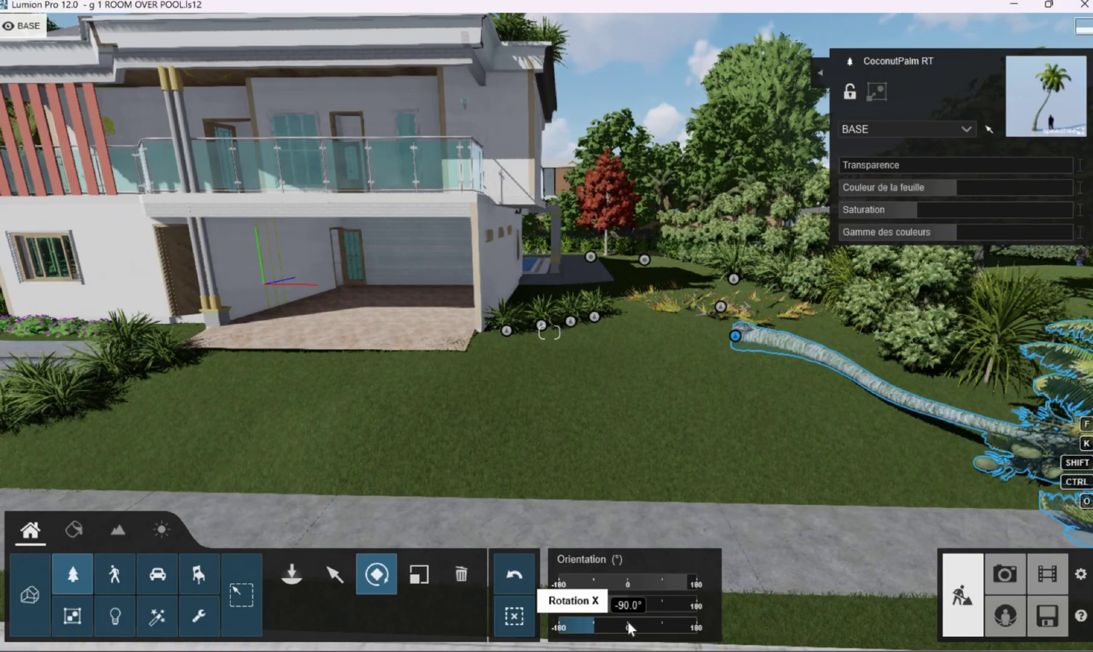
Step: Rotate the coconut palm to 42° about the Z axis and tilt it slightly about the Y axis
left_click(662, 582)
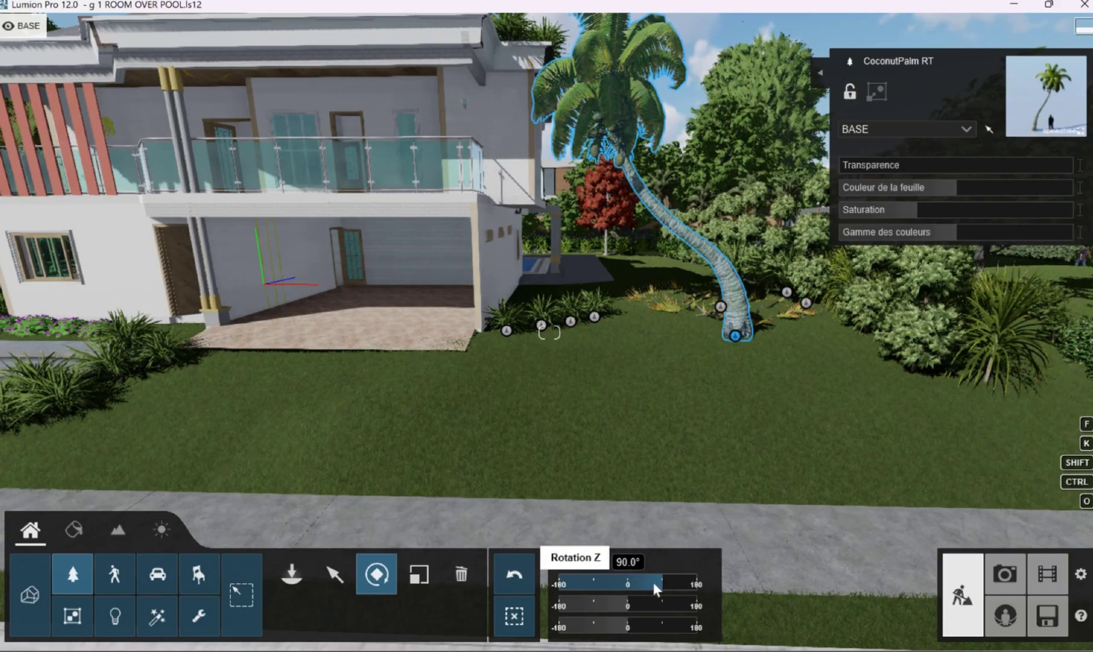
left_click_drag(653, 582, 619, 580)
left_click(600, 580)
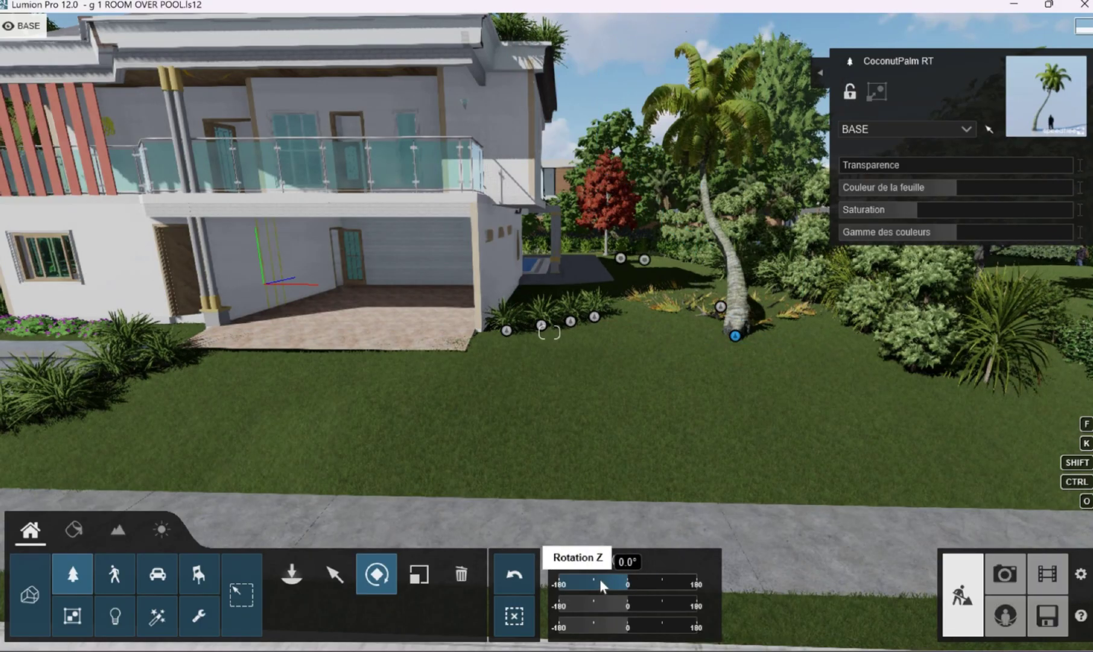
left_click(646, 581)
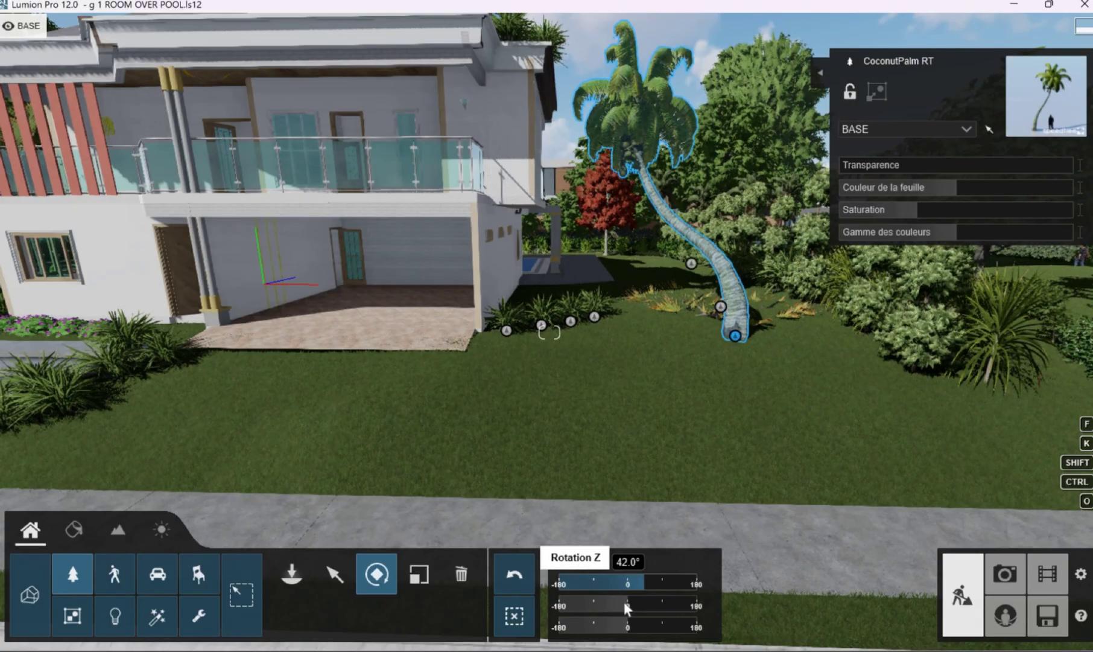
left_click(631, 604)
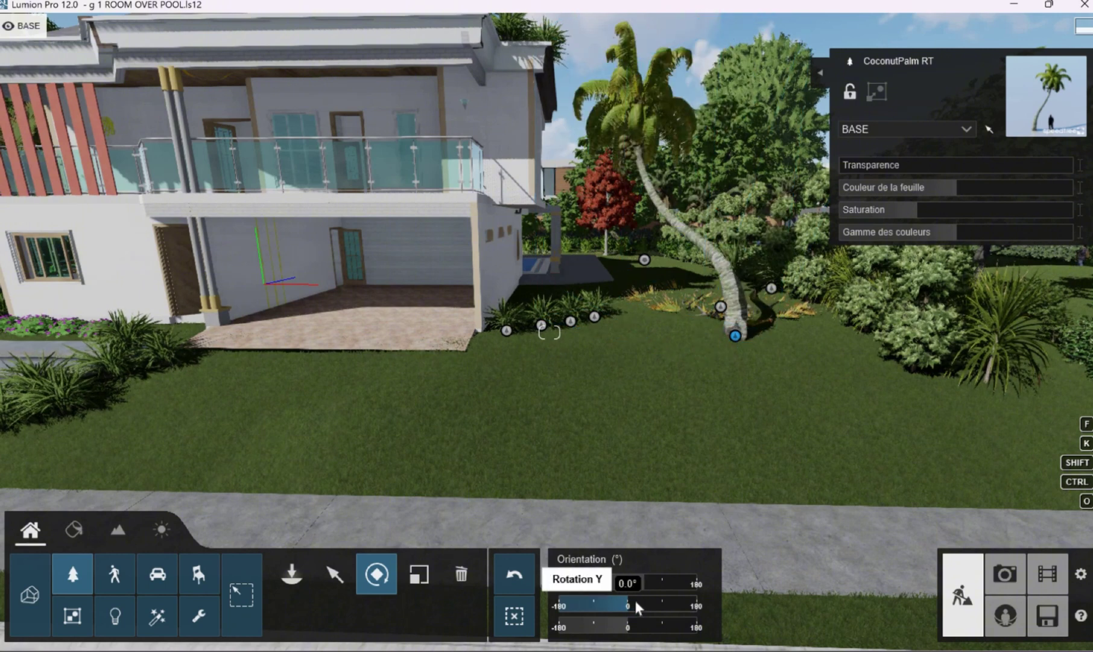
left_click(639, 604)
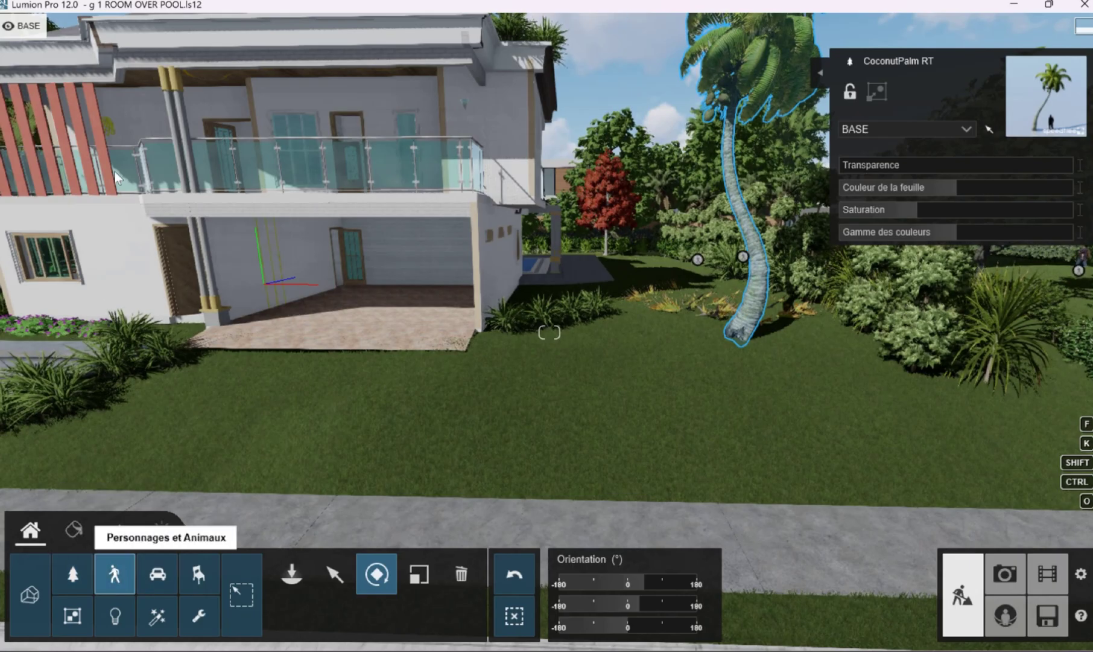
Step: Examine the other object libraries, from people and Transport categories such as SUVs, vans and balloons to furniture objects and lights
left_click(115, 573)
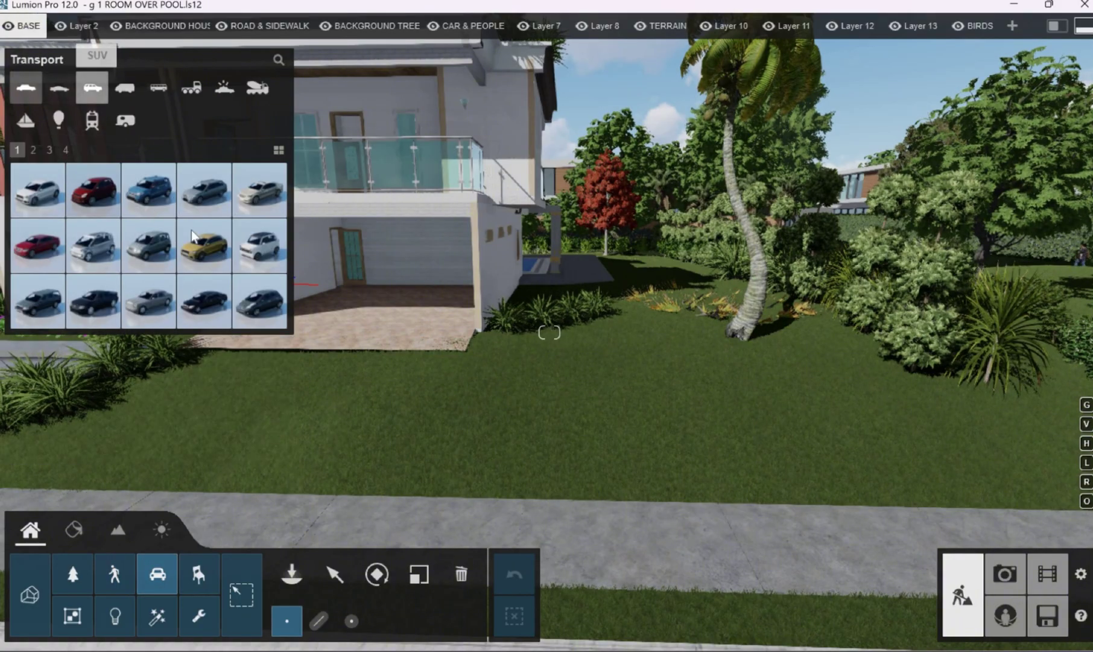
left_click(93, 87)
mouse_move(186, 224)
left_click(34, 151)
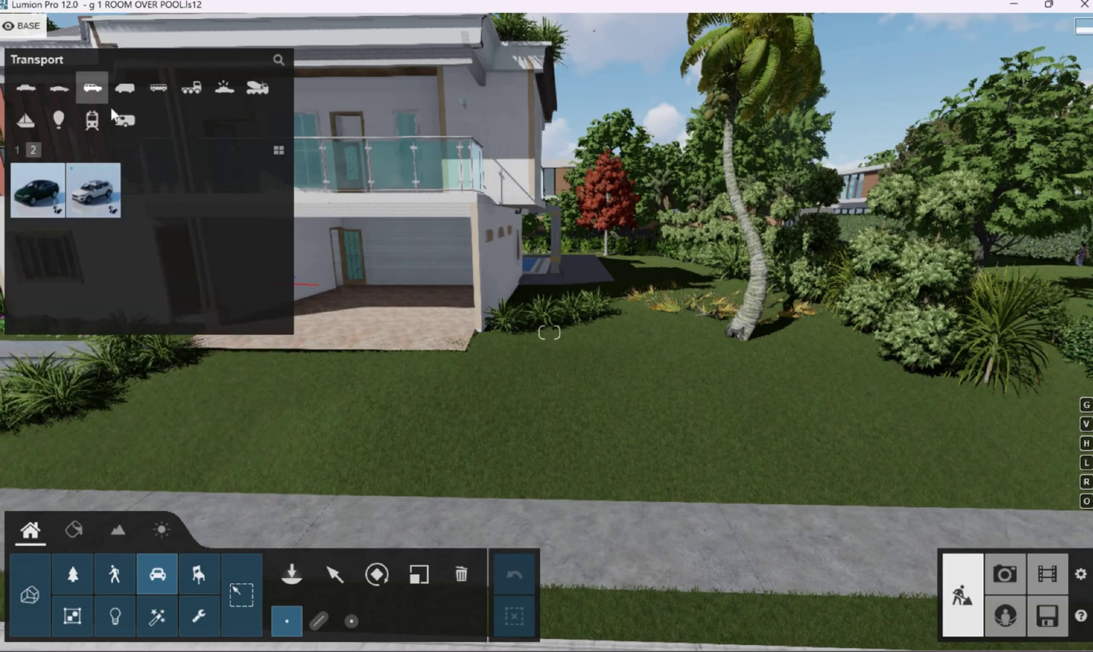
left_click(125, 87)
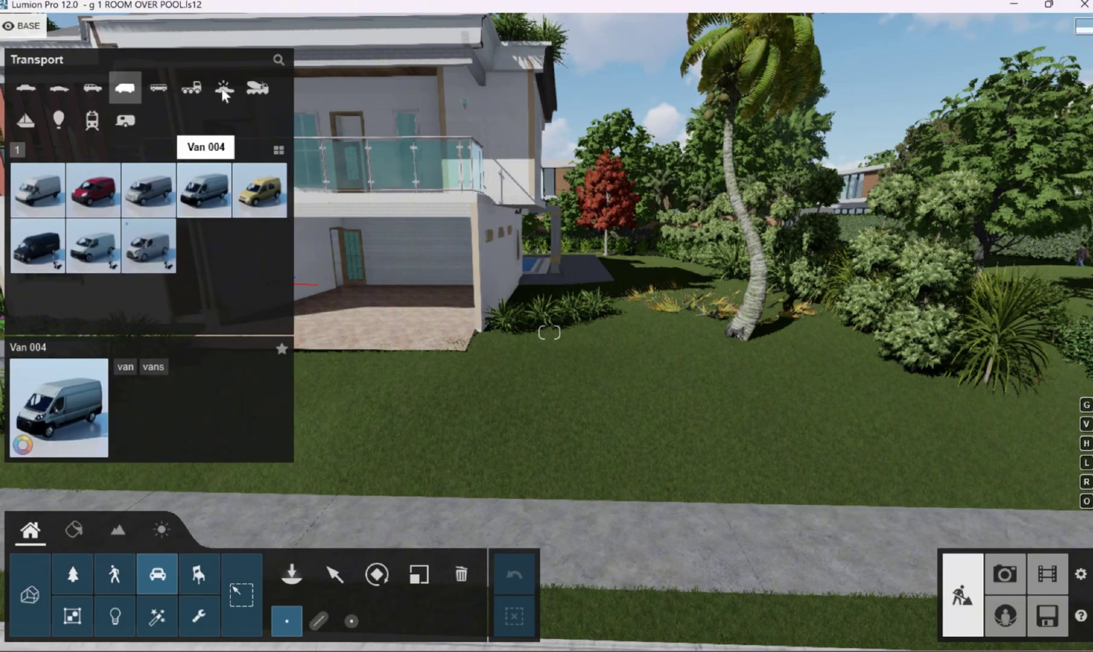
left_click(118, 121)
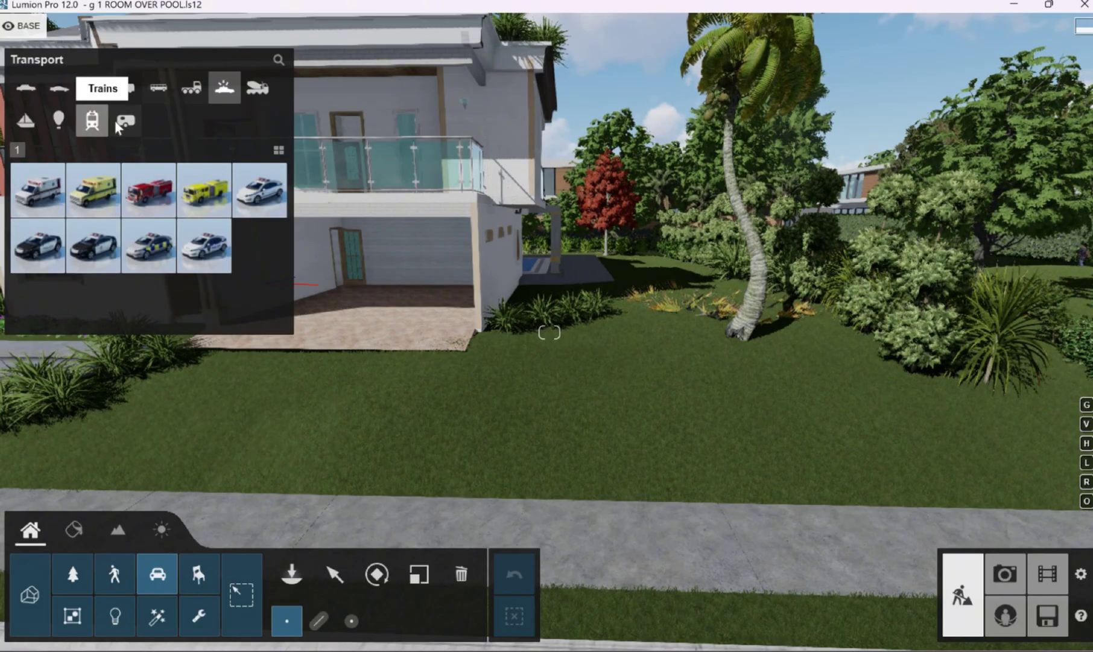
left_click(91, 123)
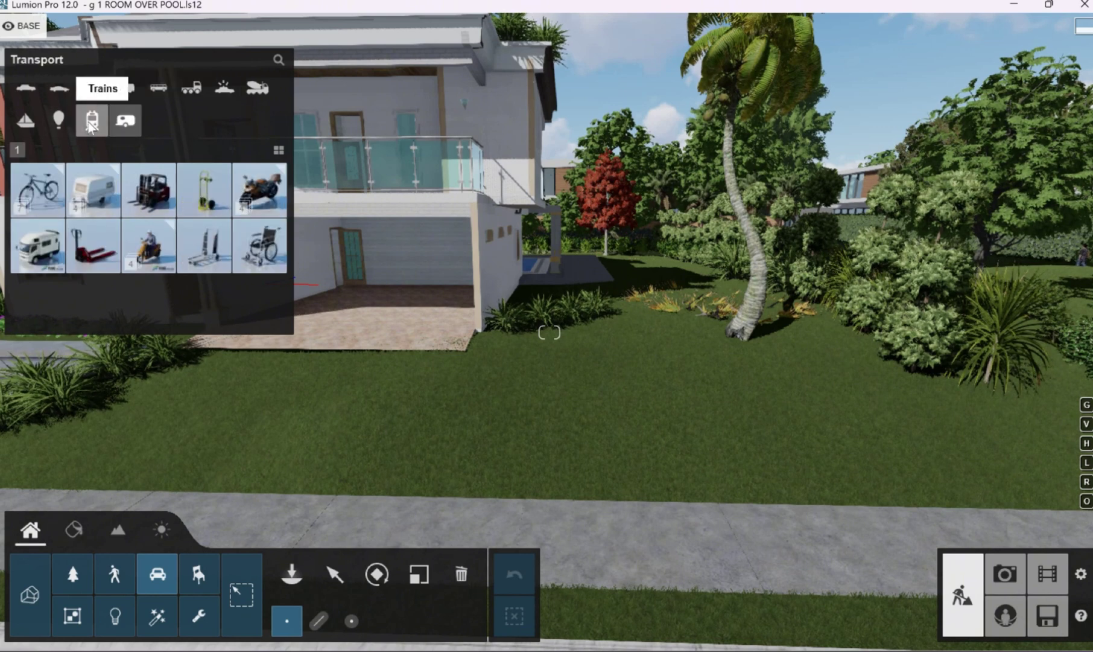
left_click(57, 124)
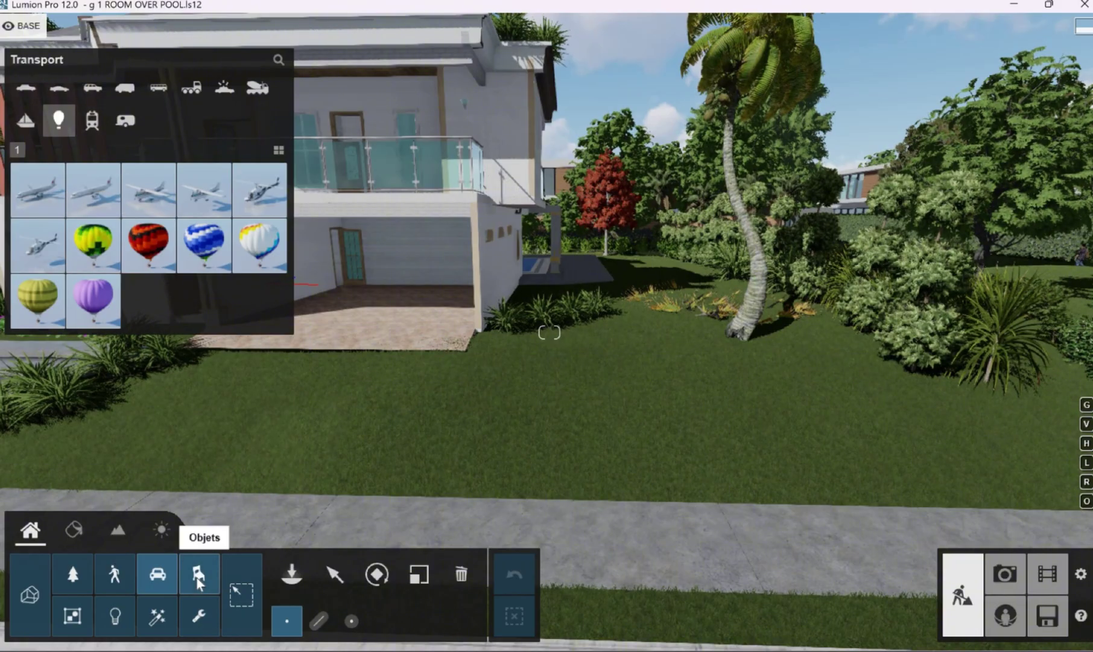
left_click(199, 573)
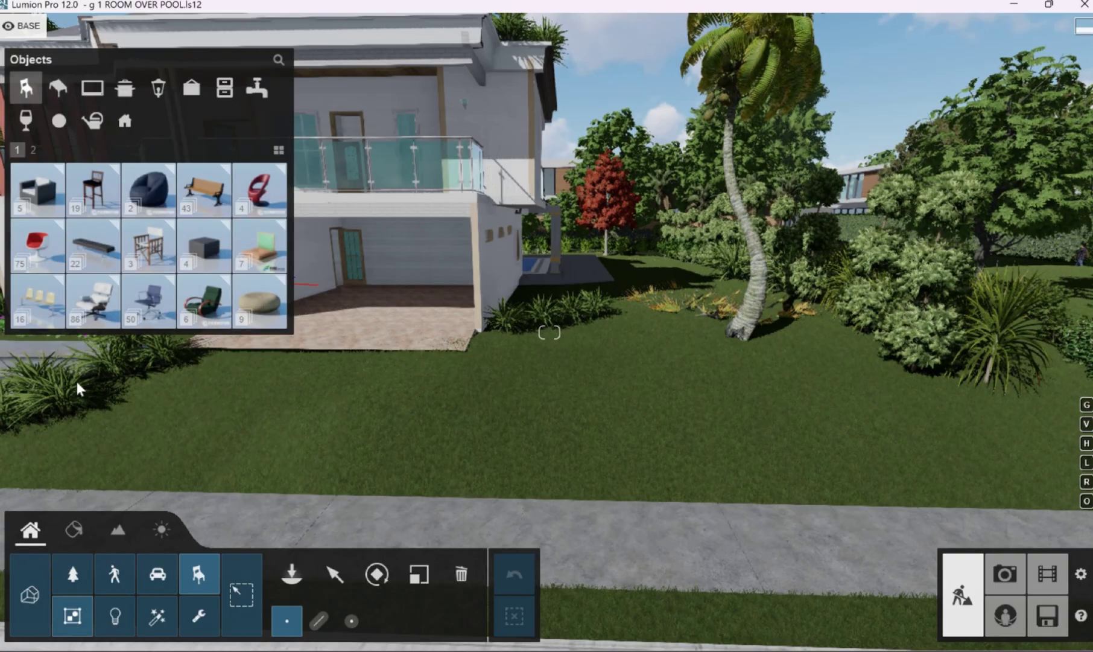
left_click(71, 616)
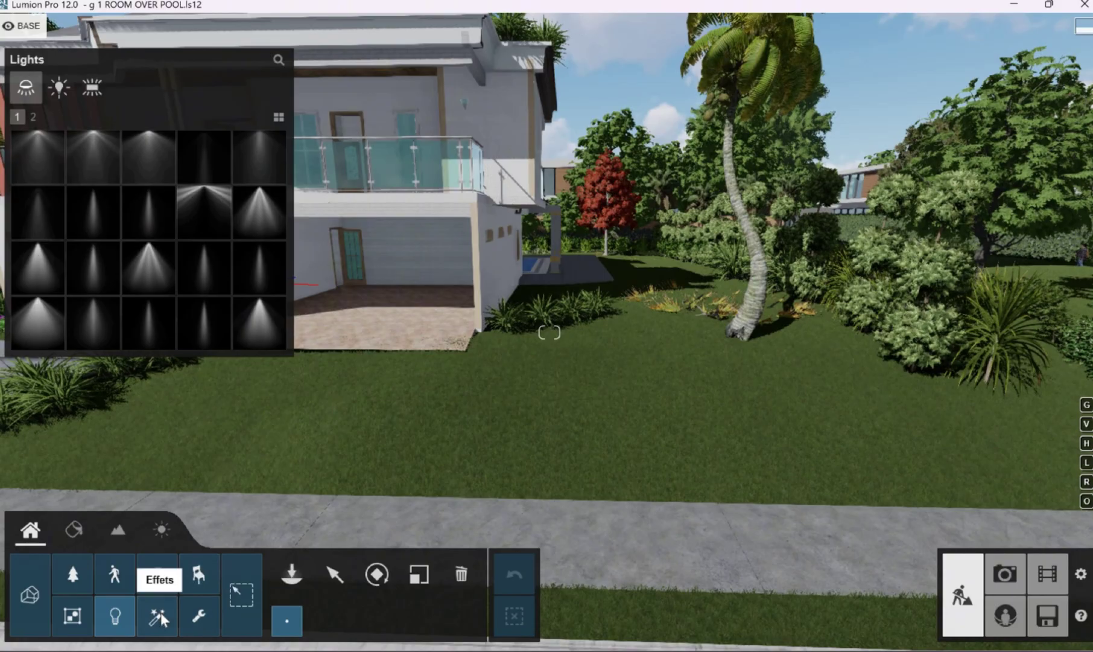
Step: Open the garage floor's Brick _ Aged Natural surface in the material editor
left_click(85, 517)
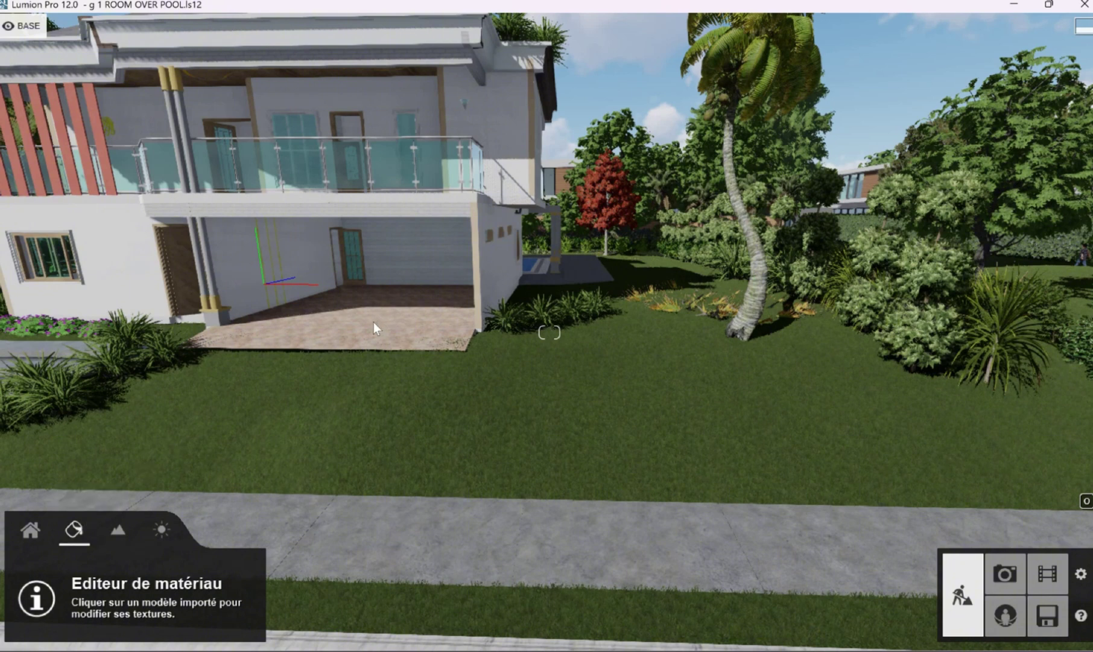
scroll(369, 326, "up", 3)
right_click_drag(363, 339, 378, 407)
key("w")
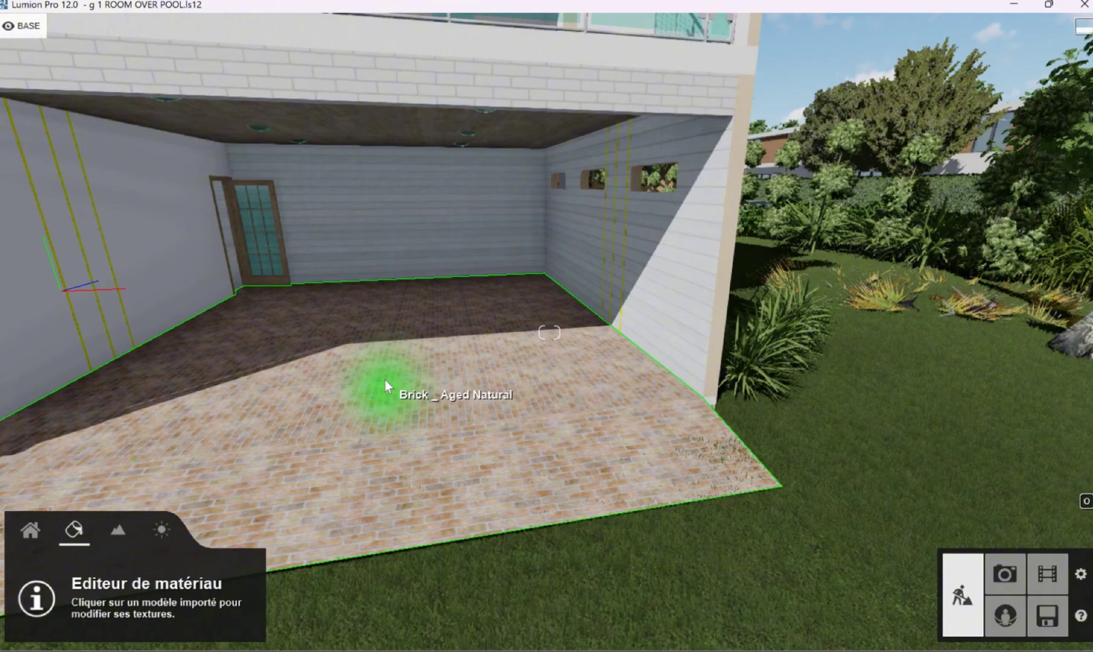
left_click(359, 362)
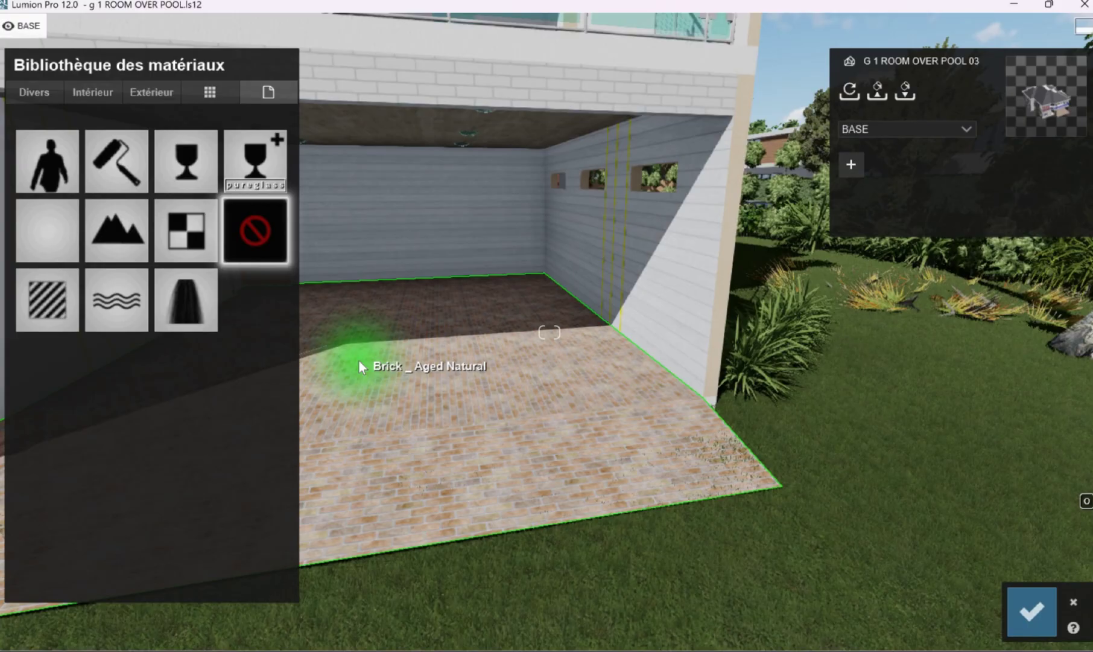
Step: Try the exterior bricks 003 1024, 008a 1024, 010 1024x512 and 009 1024x512 on the garage floor
left_click(89, 93)
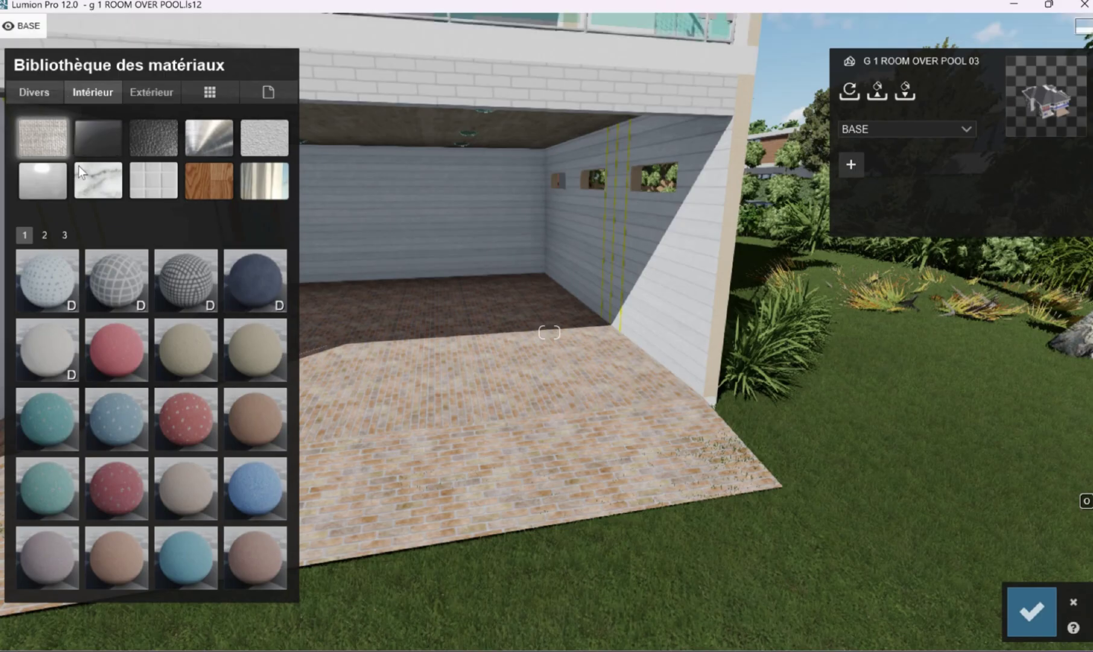
left_click(152, 92)
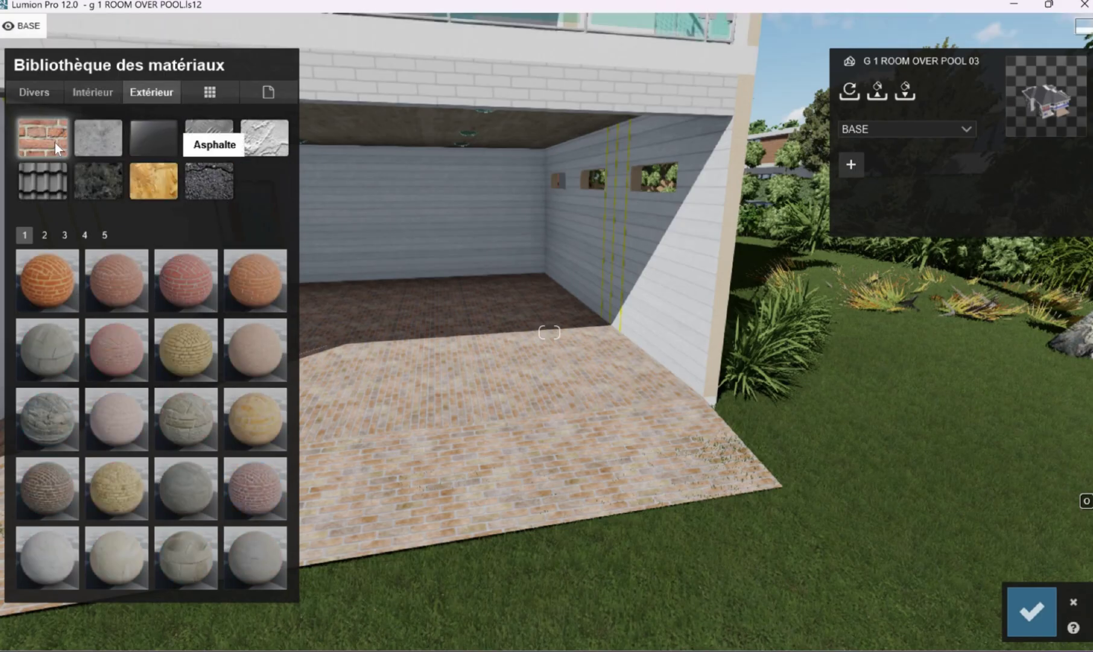
left_click(179, 280)
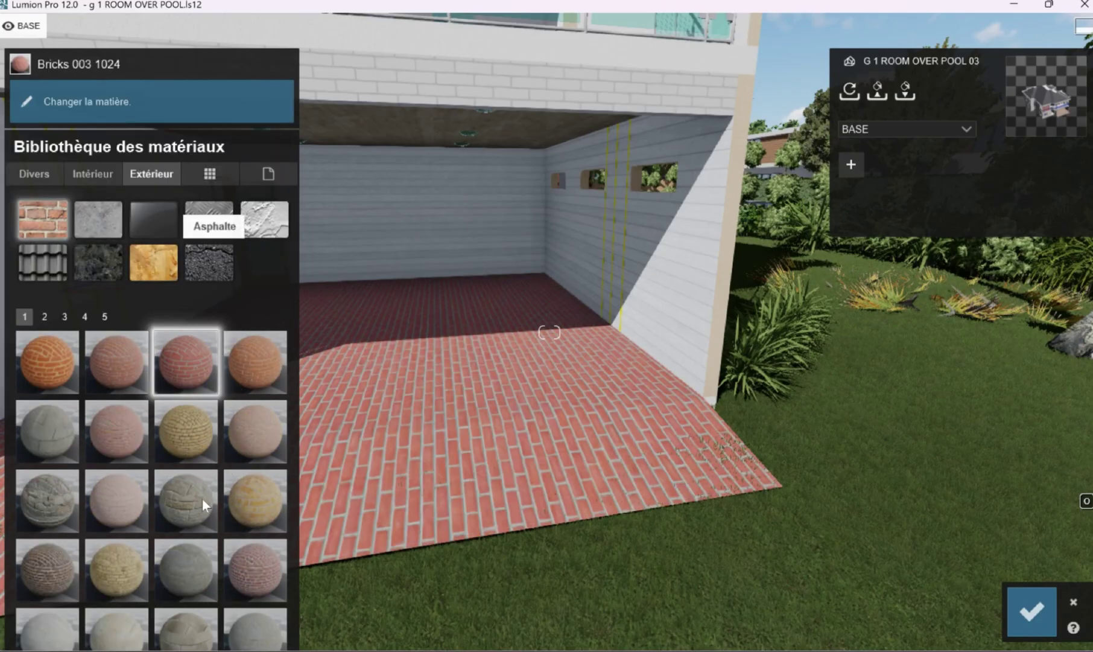
left_click(203, 499)
left_click(255, 528)
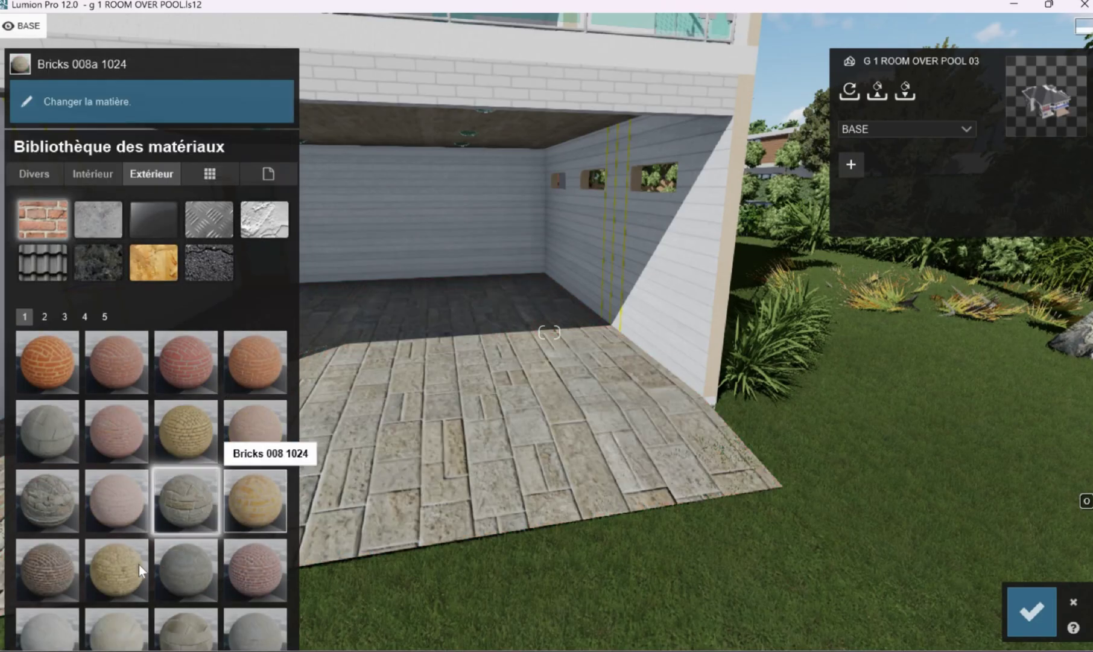
left_click(116, 567)
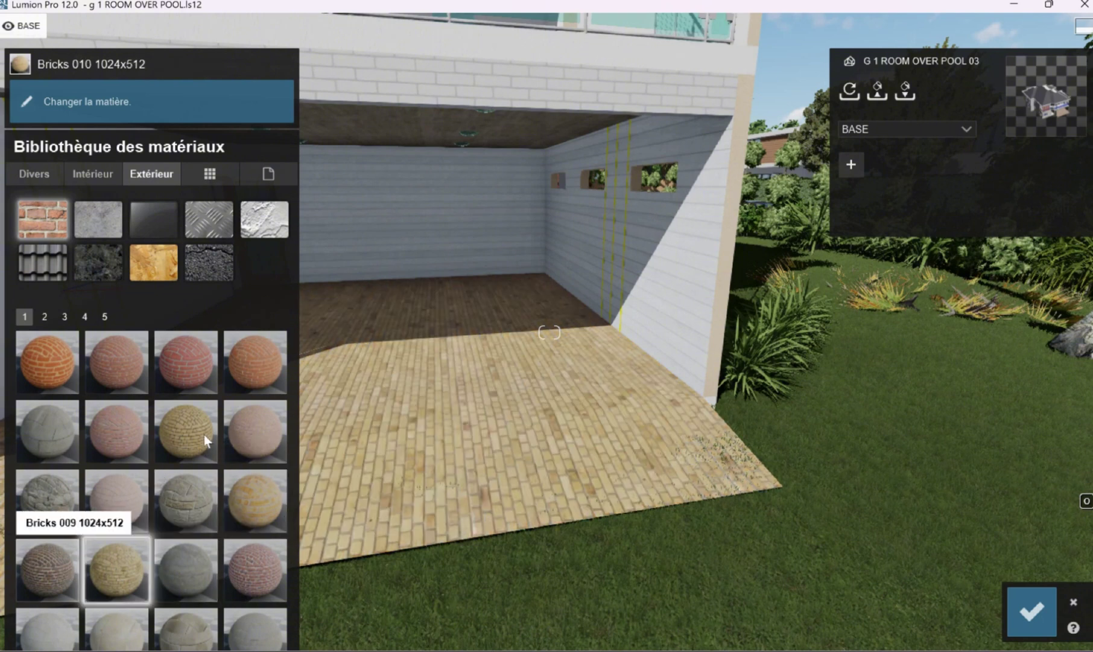
left_click(49, 567)
Step: Try the exterior materials Exterior Walls Alt 027 011, Bricks 022, Evermotion Bricks 001C 2048 and Bricks 007a 1024x512 on the garage floor
left_click(64, 316)
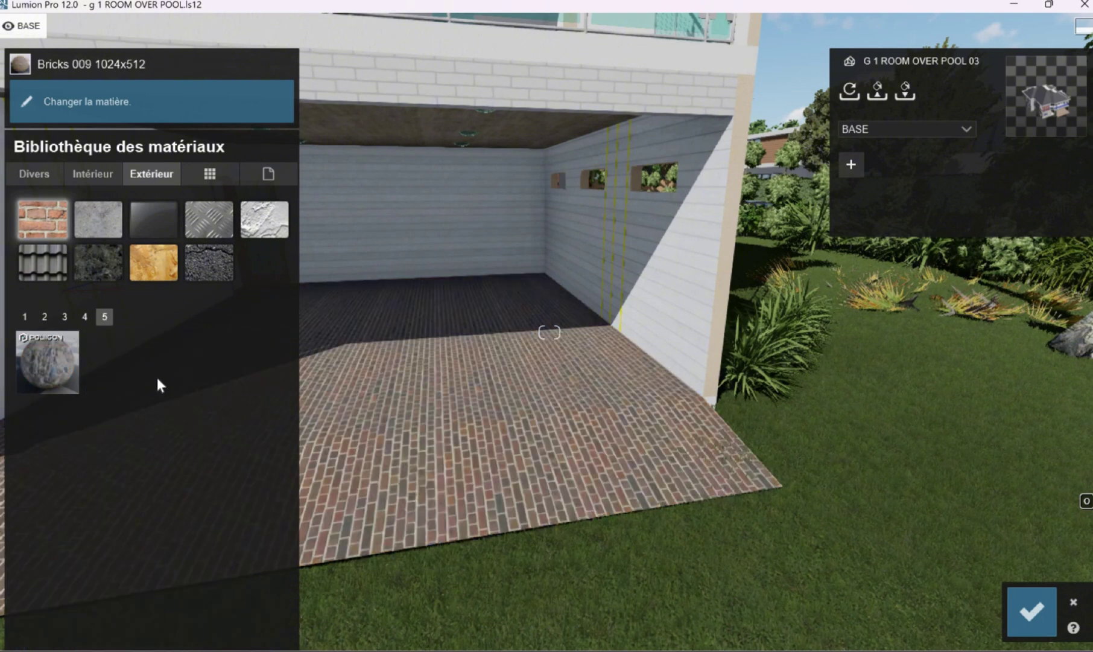
left_click(254, 361)
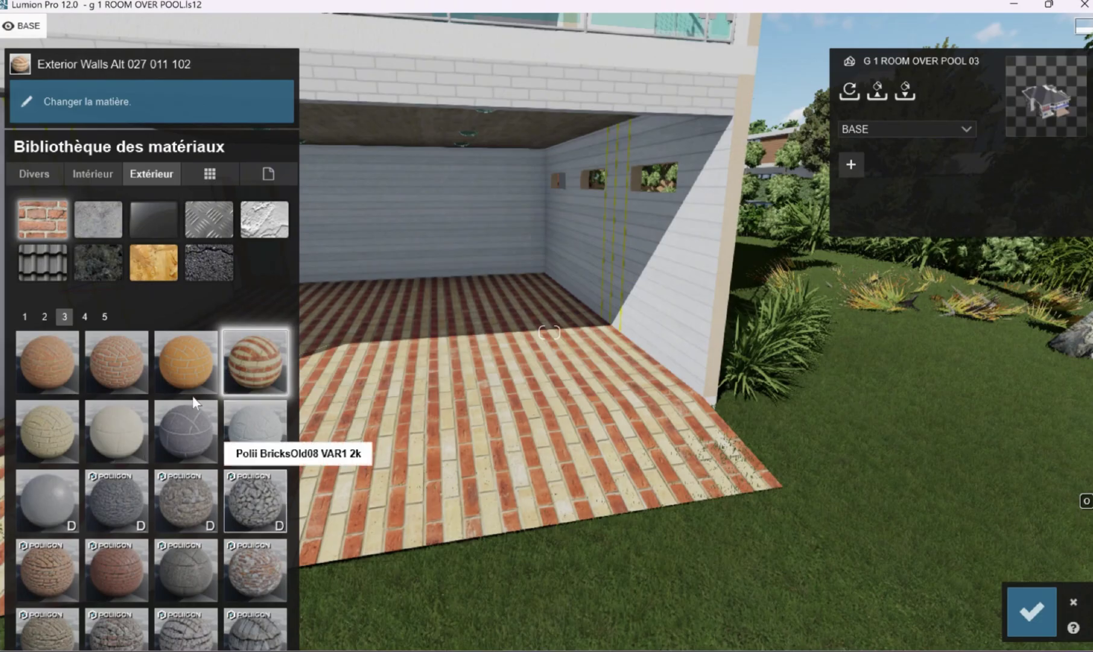
left_click(255, 432)
left_click(192, 377)
left_click(184, 480)
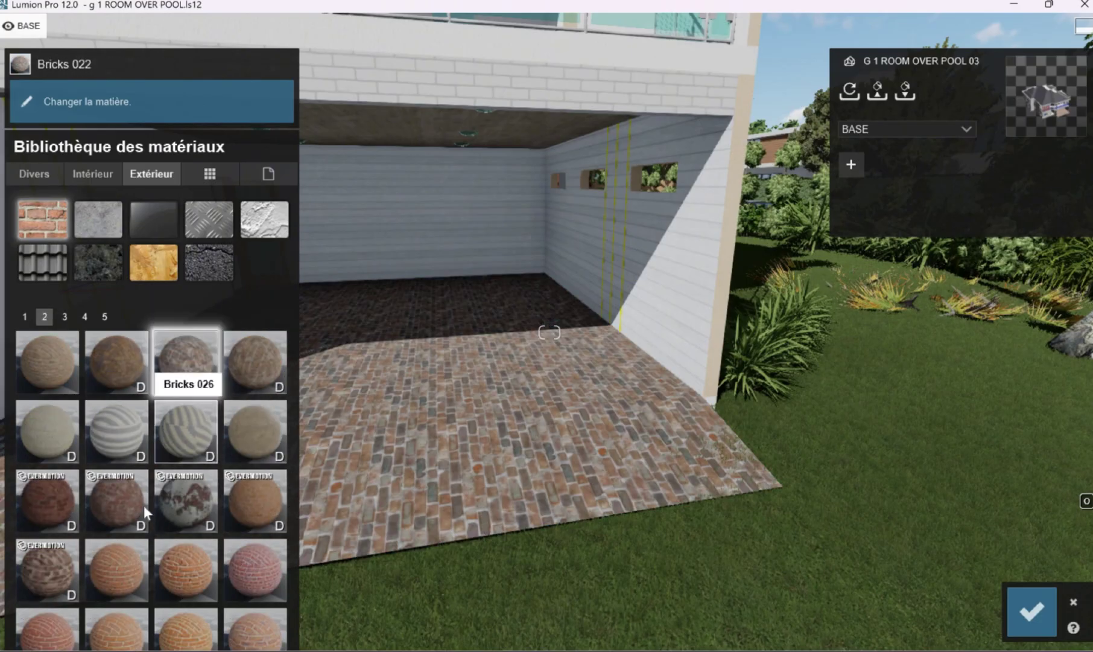
left_click(24, 317)
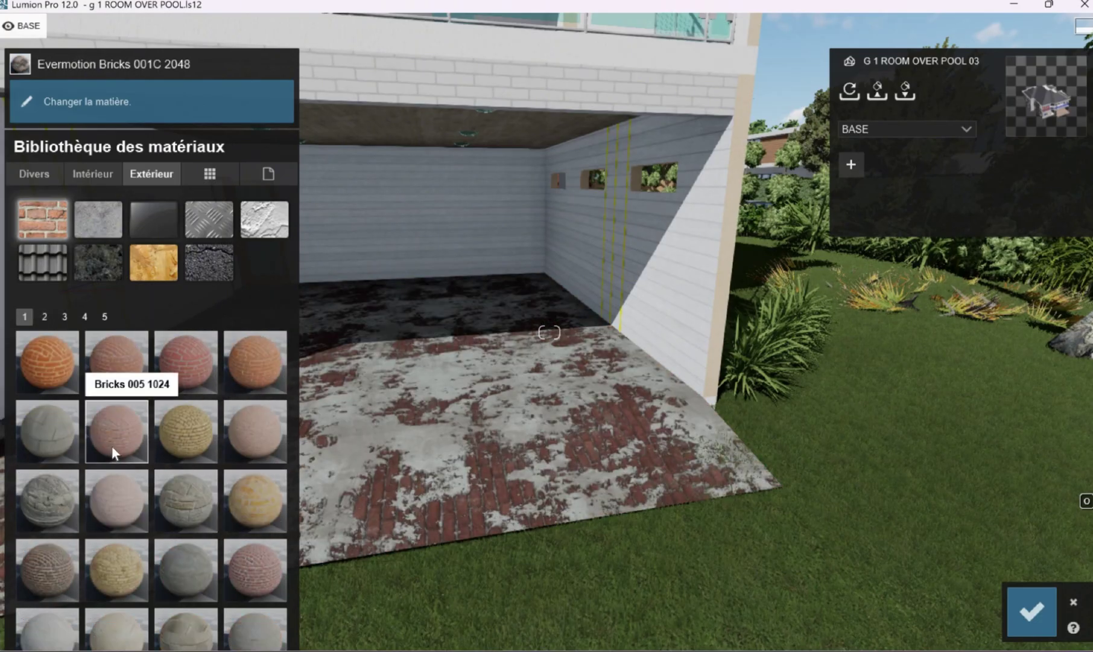
left_click(49, 492)
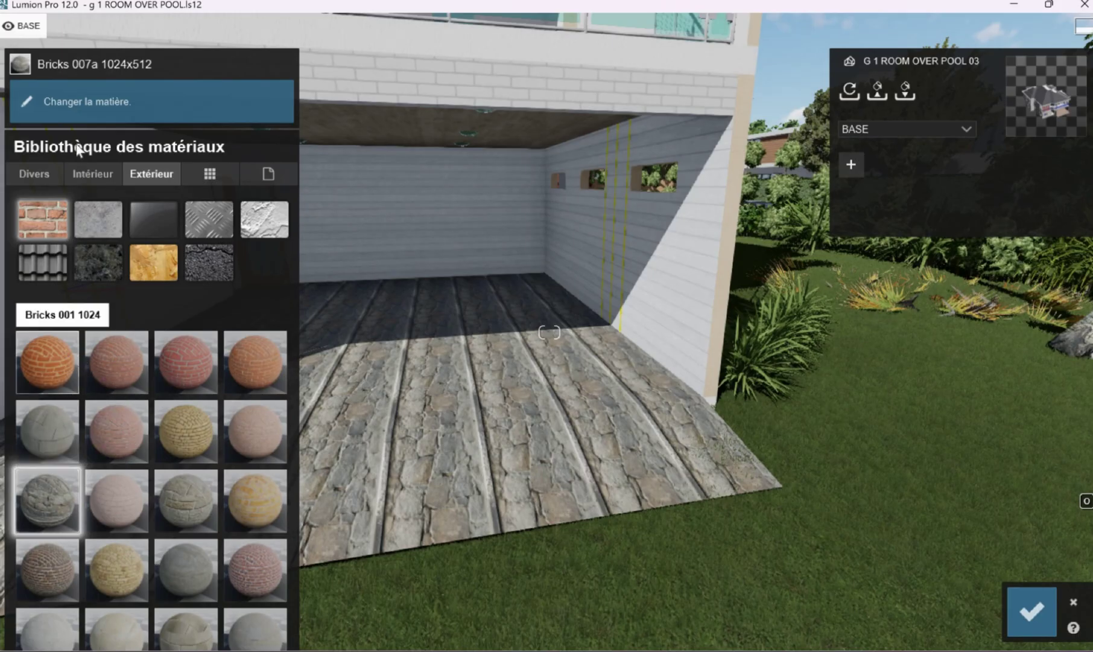
Step: Try the interior stone materials Evermotion Stone 001 2048 and Polii Marble 050 2K on the garage floor
left_click(103, 172)
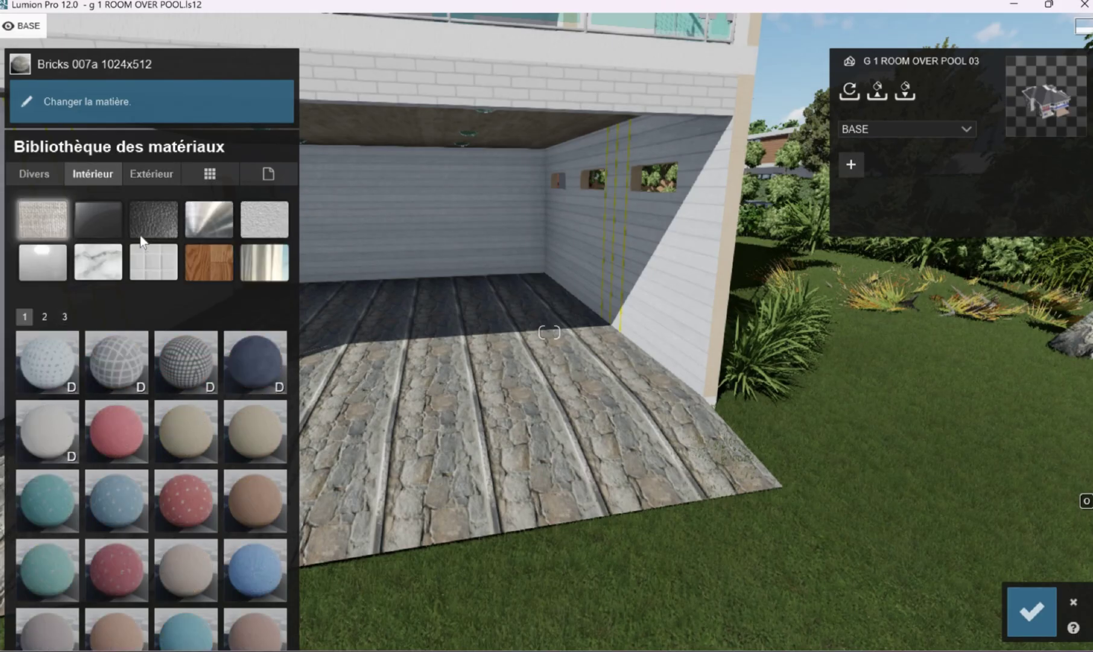
left_click(99, 262)
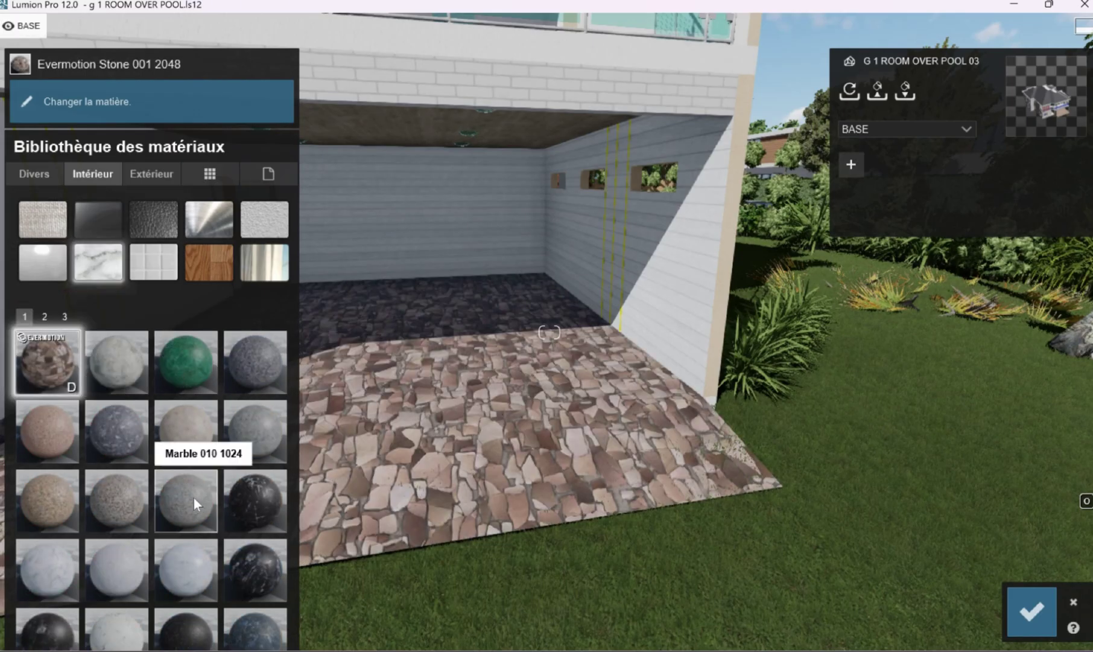
scroll(194, 497, "down", 1)
scroll(191, 366, "down", 1)
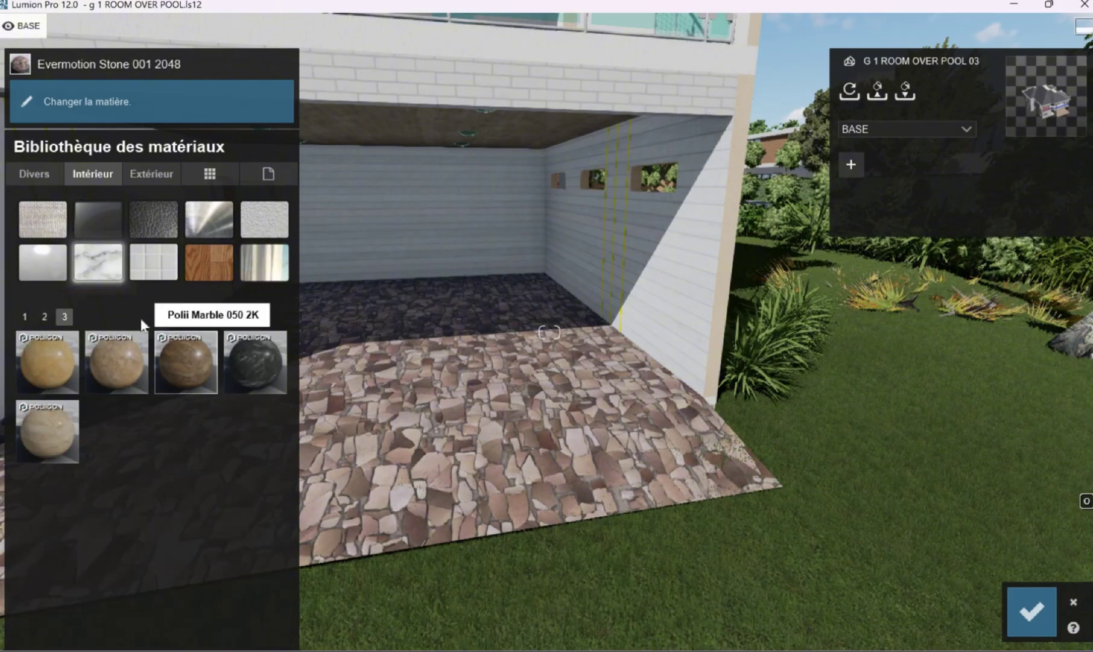
left_click(181, 359)
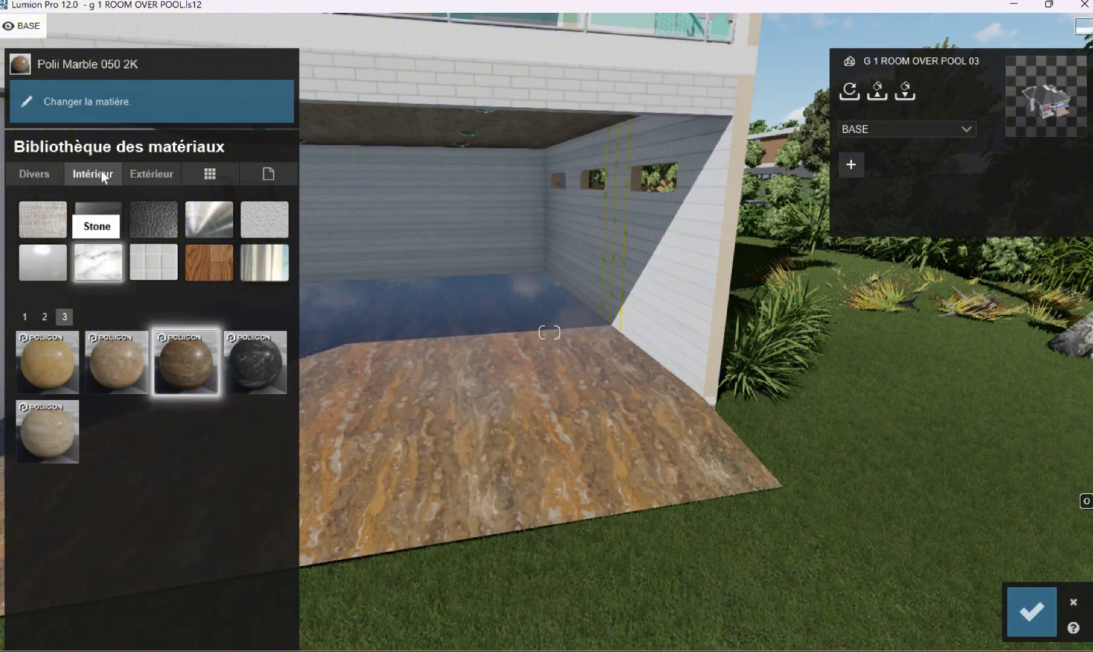
Step: Try the exterior stones Evermotion Cobblestone 002, Pavement stone 019, Polii CityStreet Sidewalk 003 and Sidewalk 009 on the garage floor
left_click(141, 170)
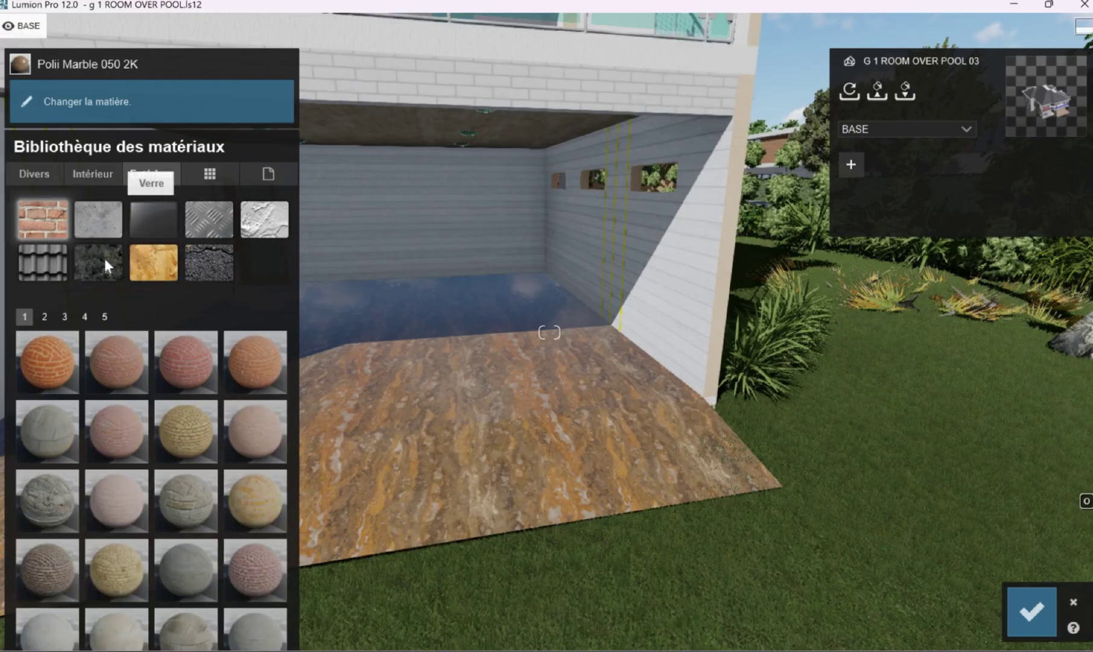
left_click(104, 255)
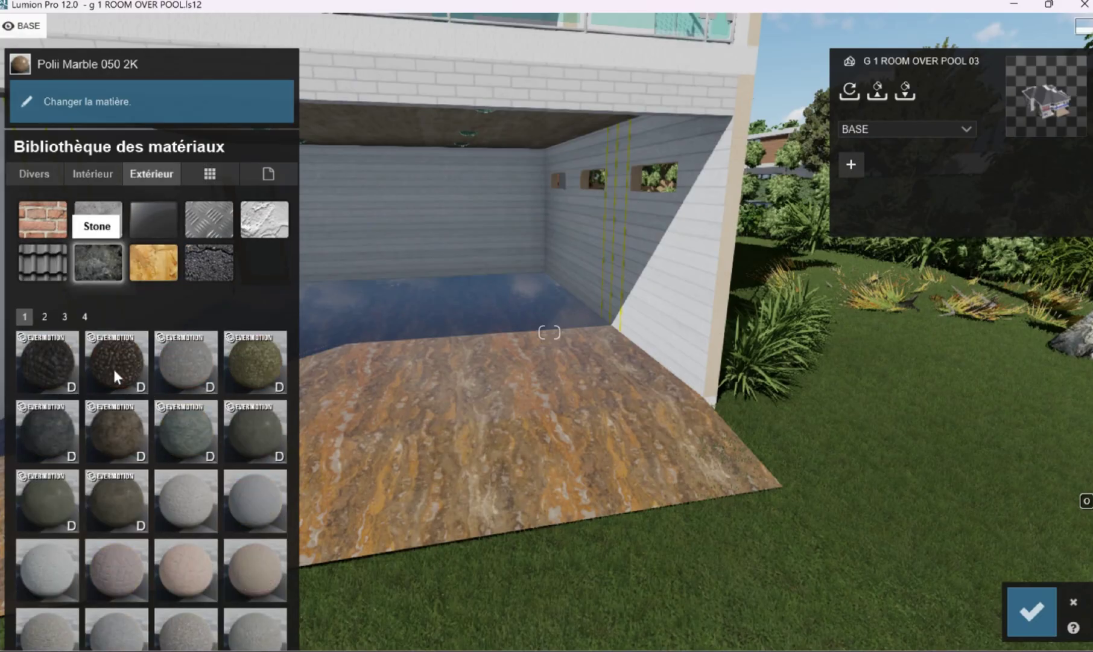
scroll(263, 423, "down", 1)
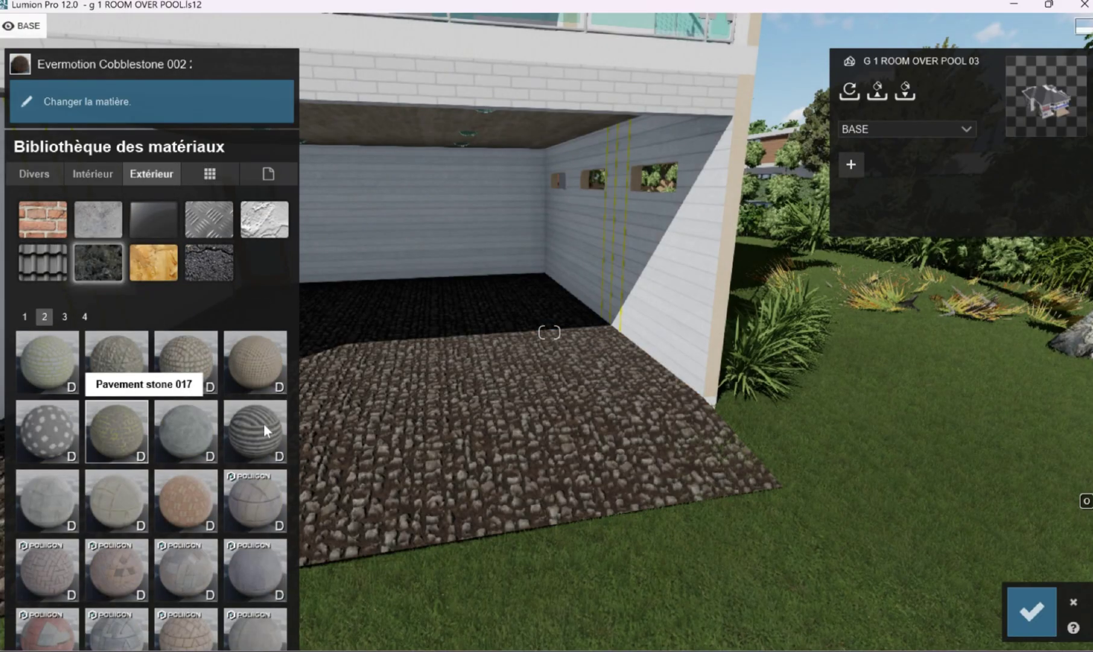
left_click(263, 424)
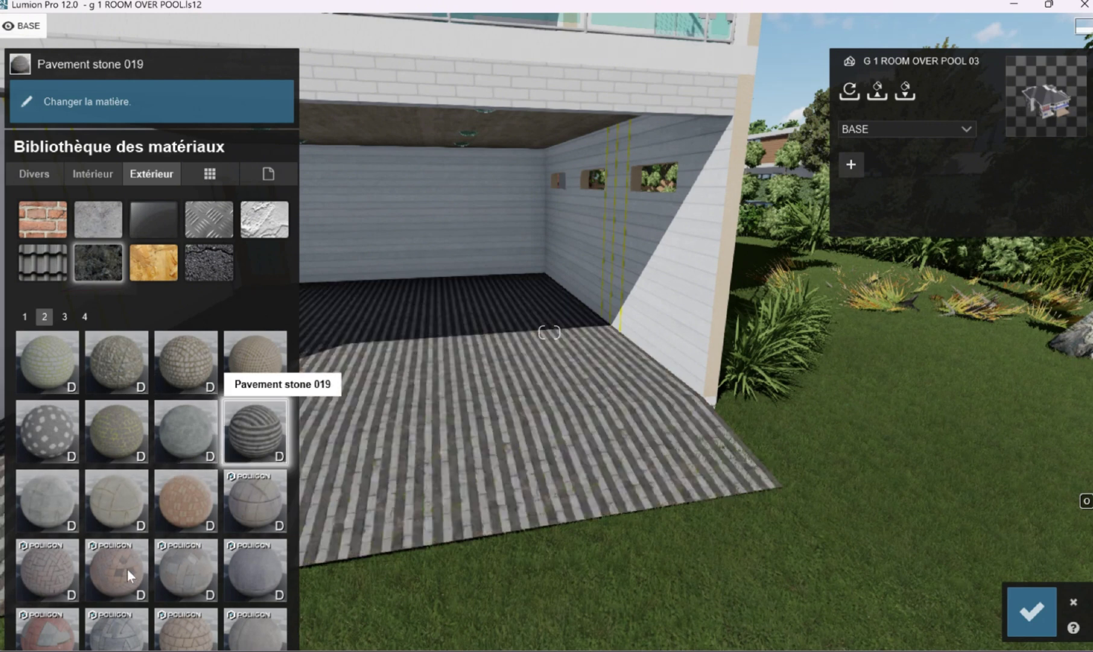
left_click(127, 570)
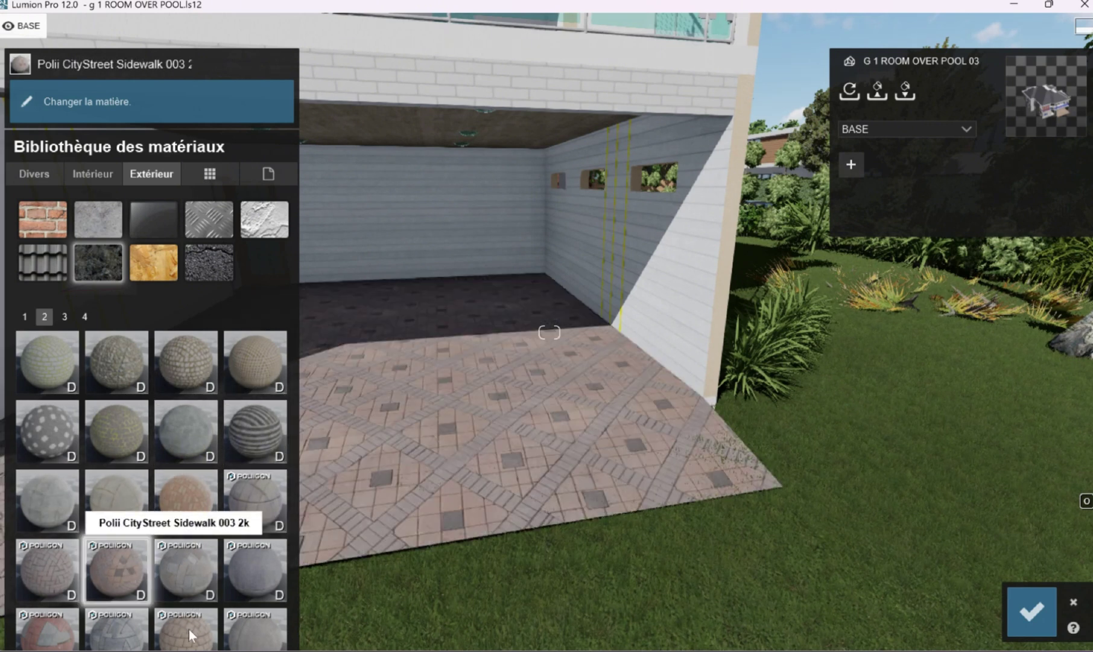
left_click(189, 628)
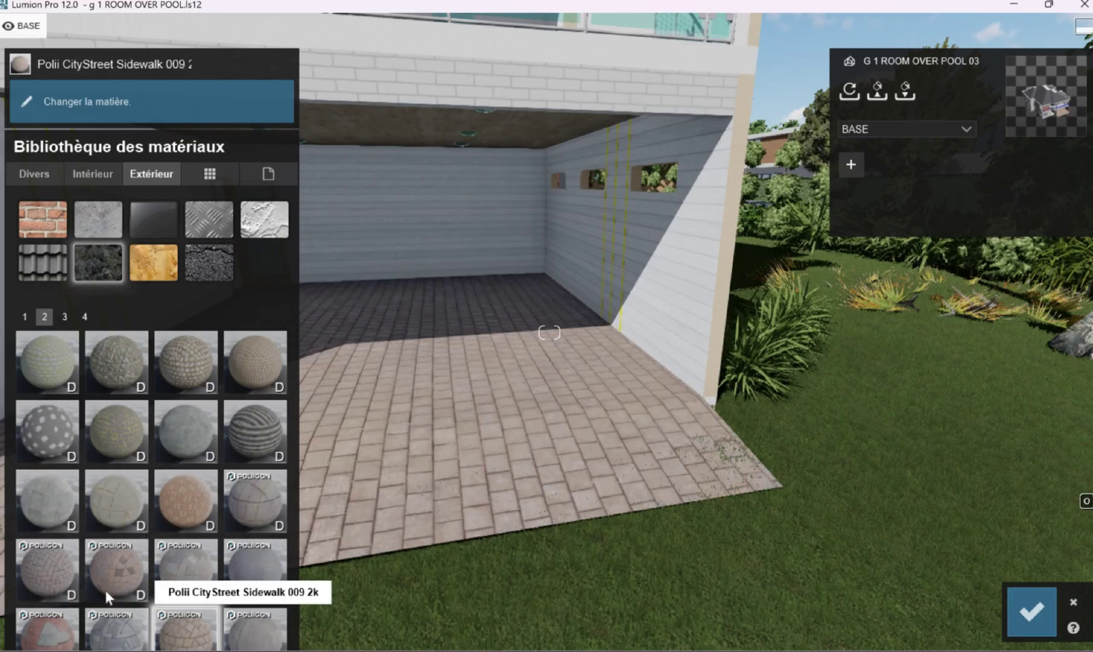
Step: Apply Polii CityStreet Sidewalk 007 to the garage floor, reduce its reflectivity and raise its gloss slightly
left_click(55, 630)
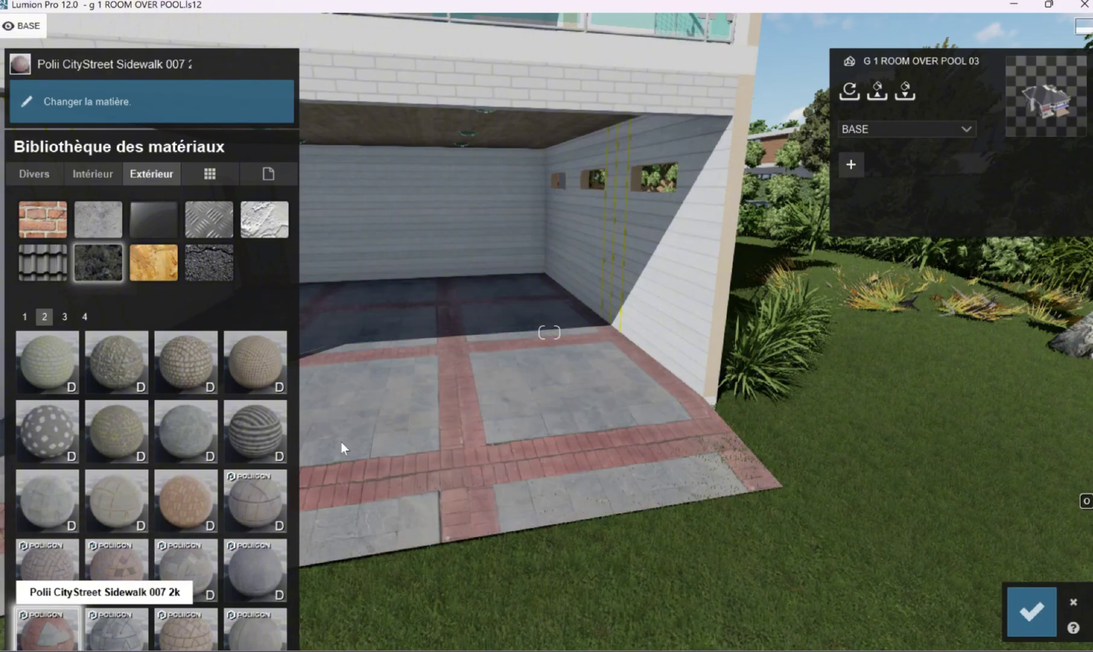
right_click_drag(415, 394, 338, 389)
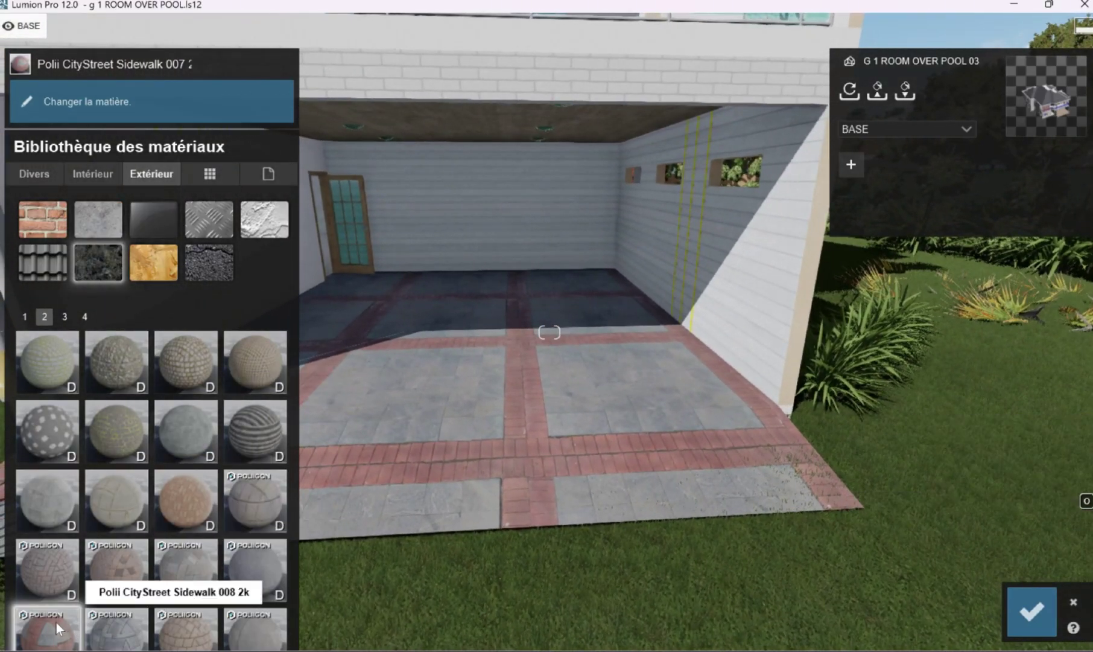
left_click(56, 623)
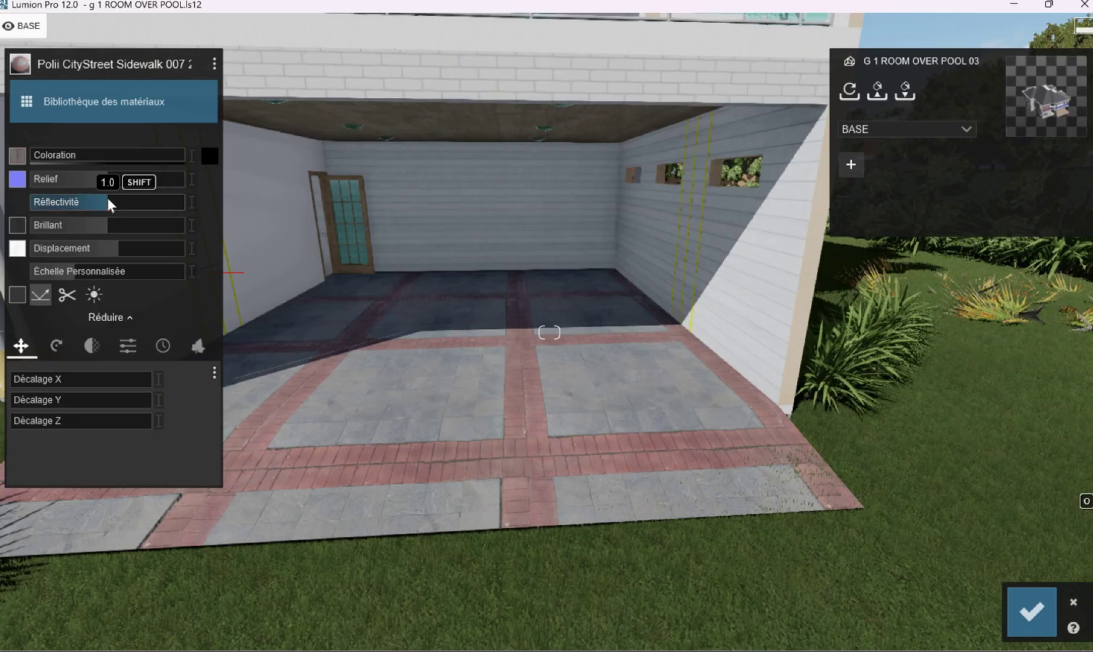
left_click_drag(86, 198, 114, 222)
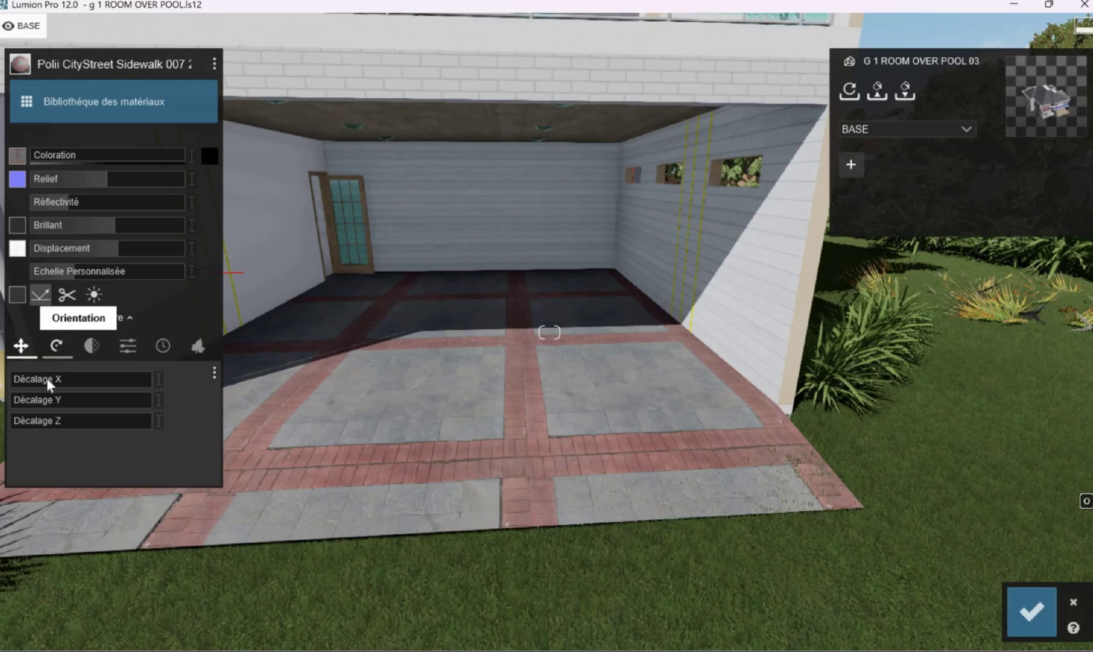
Step: Try rotating the garage floor texture about the Z and Y axes
left_click(57, 345)
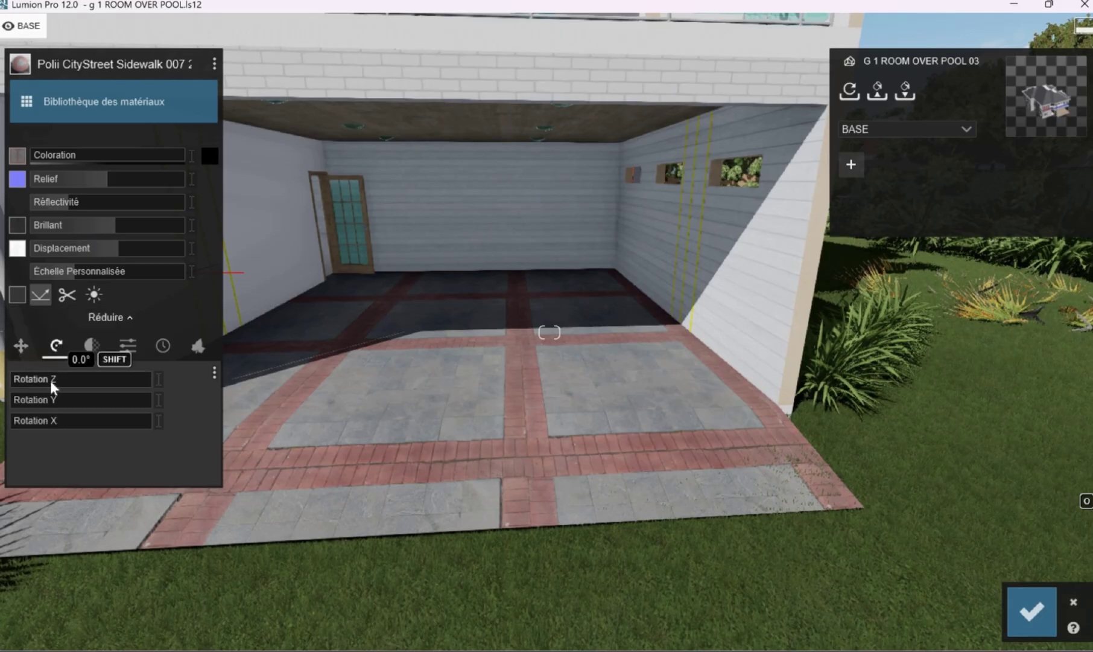
left_click_drag(51, 381, 36, 378)
left_click(56, 399)
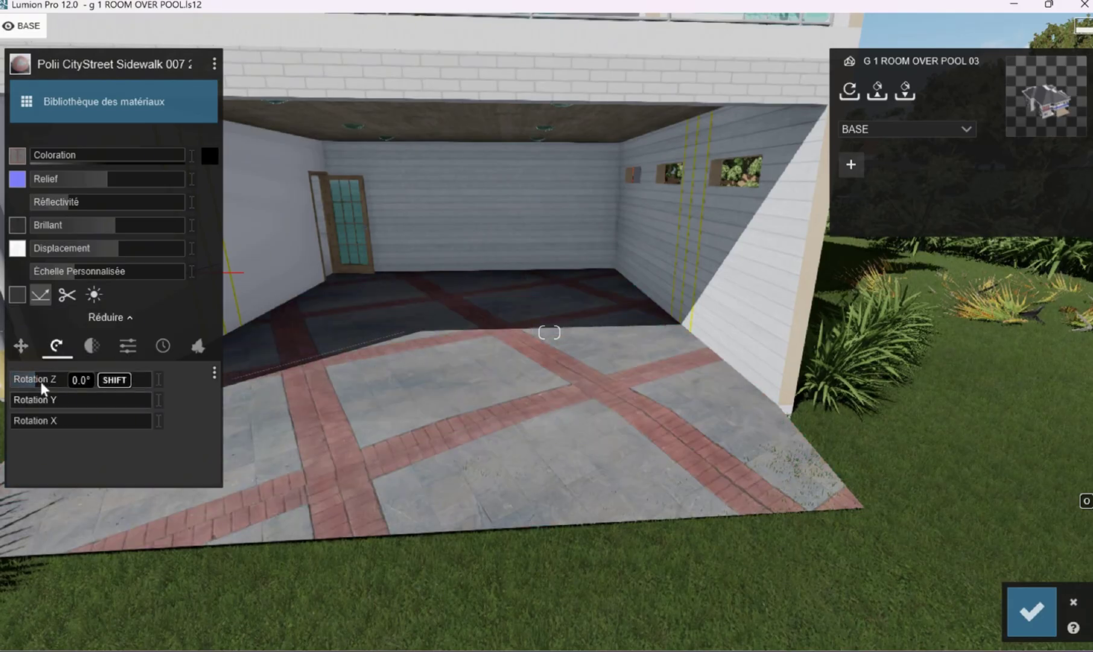
left_click(9, 379)
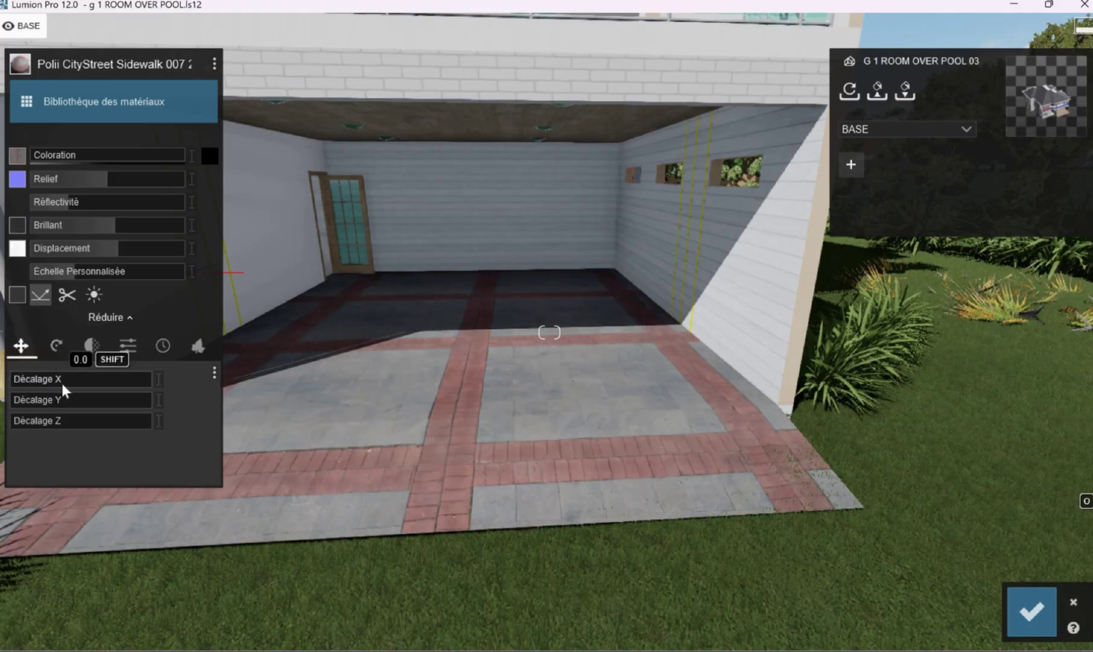
Step: Offset the garage floor texture by about 0.4 in X, 0.3 in Y and 0.3 in Z
left_click(62, 380)
left_click(66, 381)
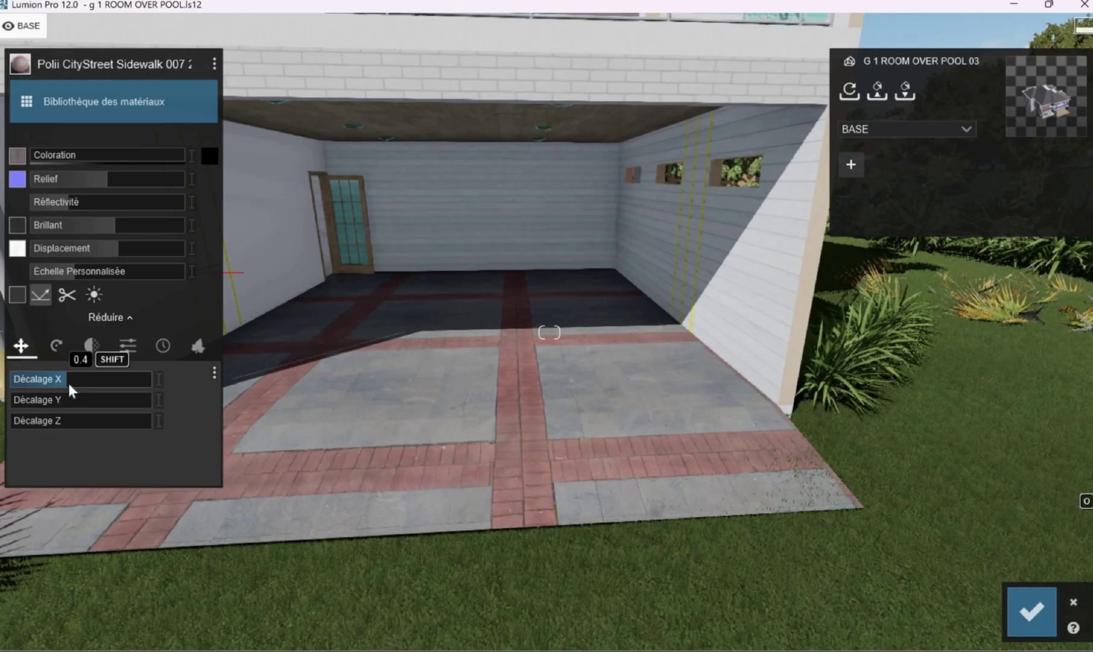
left_click(35, 390)
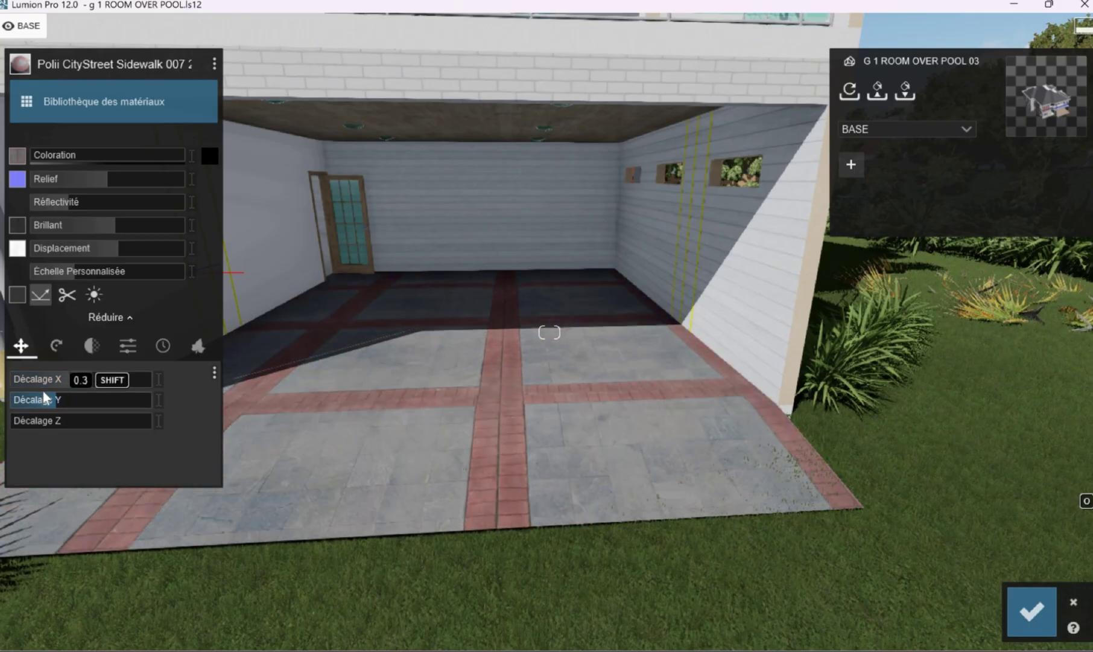
left_click_drag(46, 391, 46, 417)
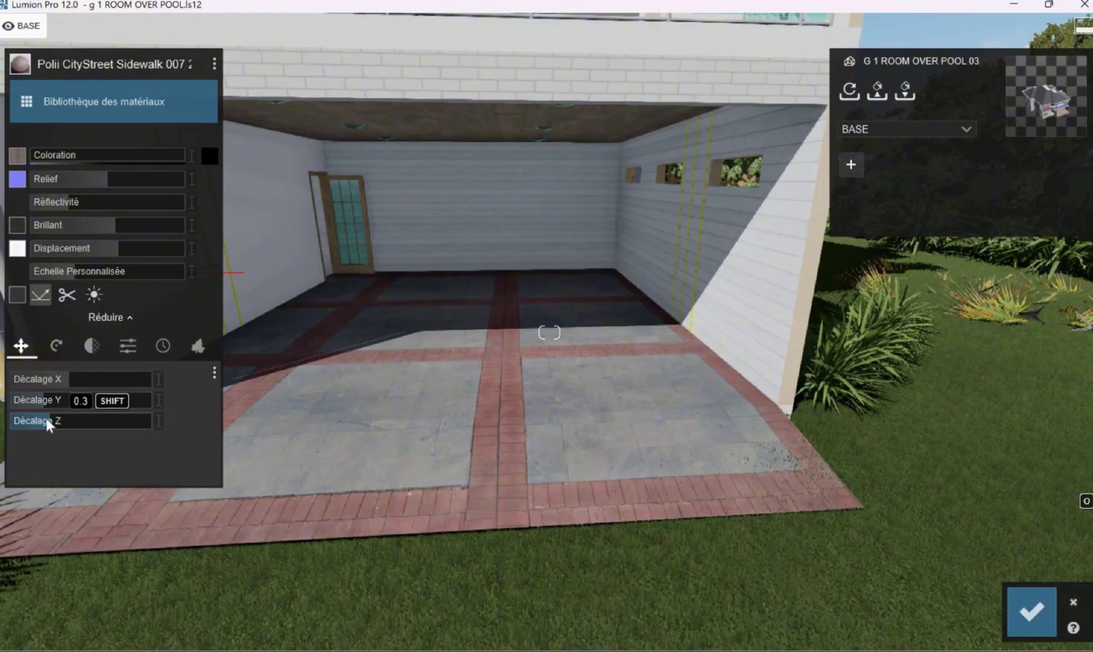
Step: Try rotating the floor texture, including 229.6° about Y and 180° about X, and return all rotations to 0°
left_click(53, 348)
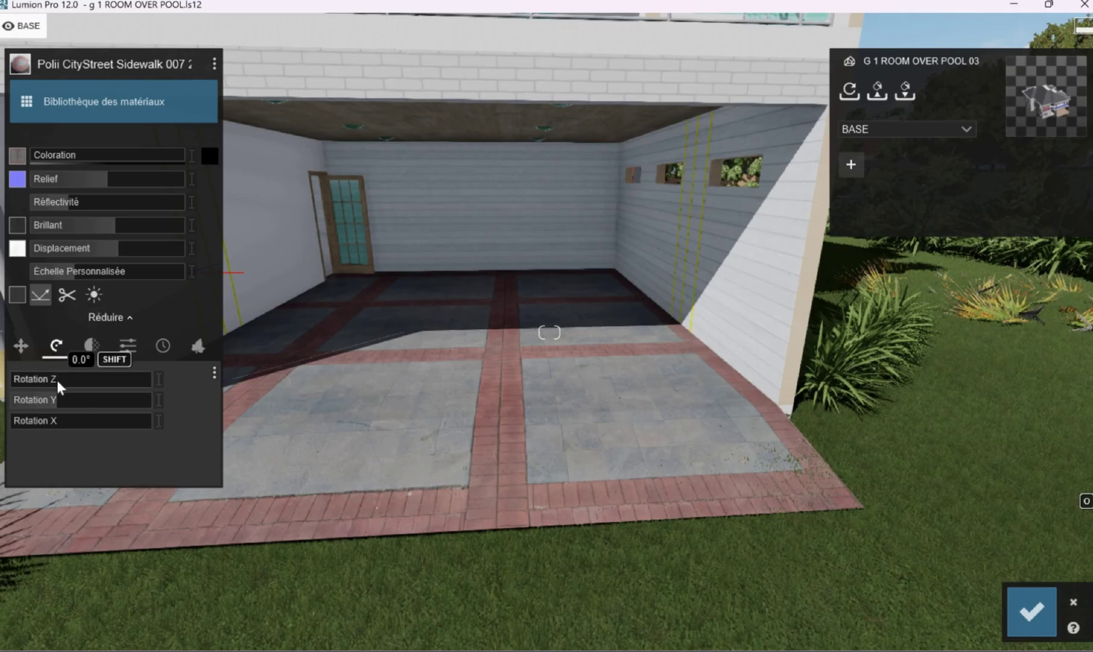
left_click_drag(56, 380, 84, 420)
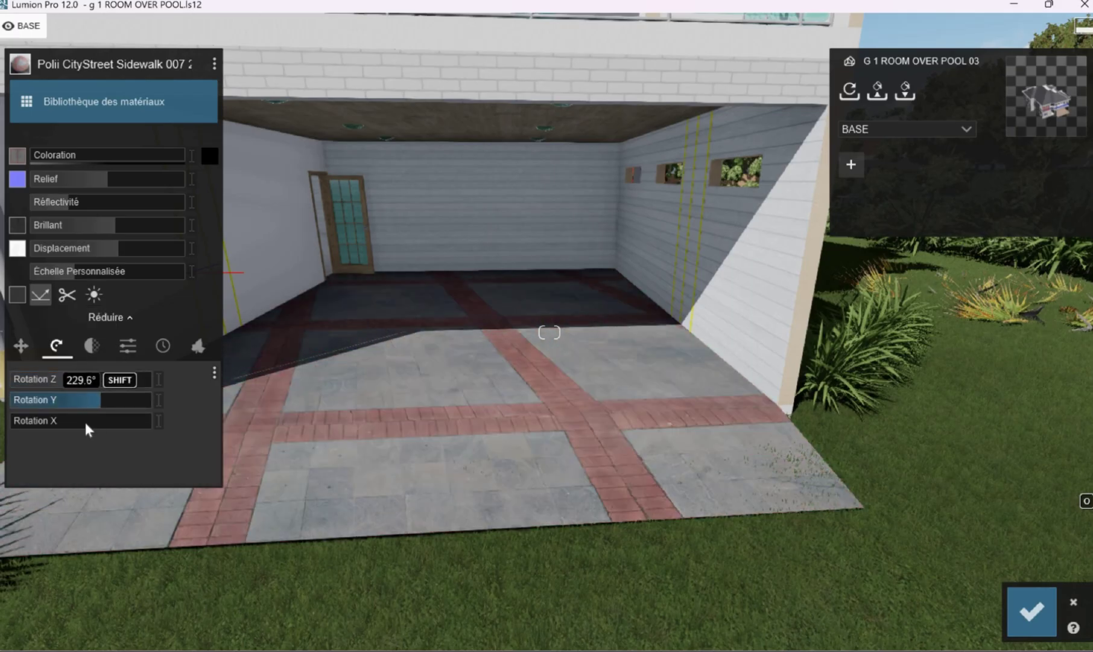
left_click(84, 419)
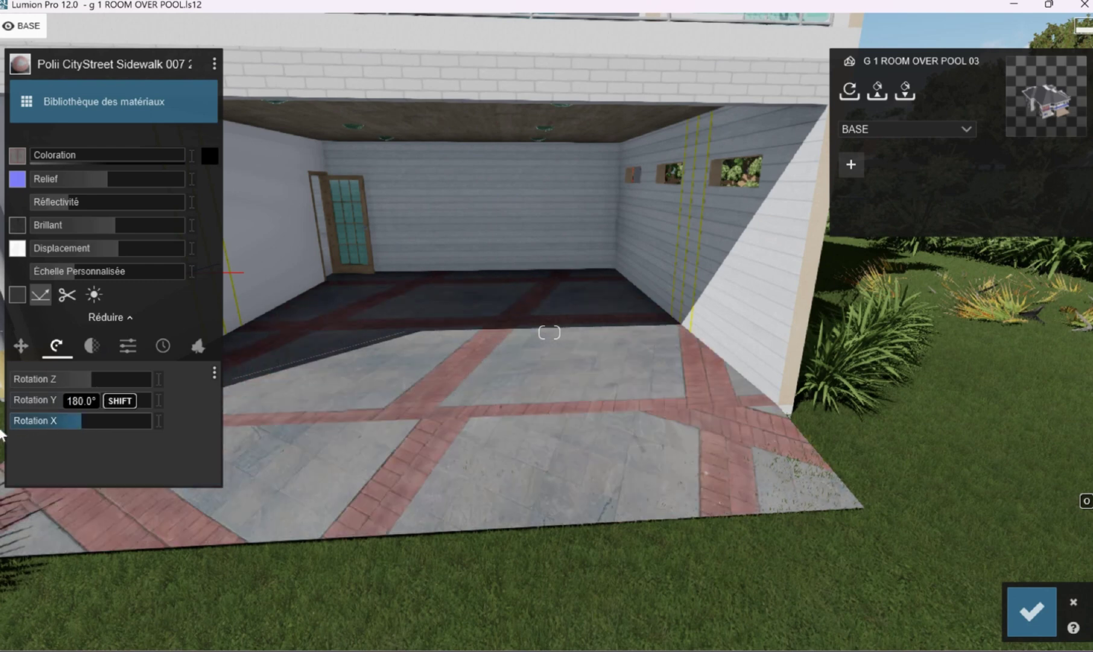
left_click_drag(93, 402, 1, 398)
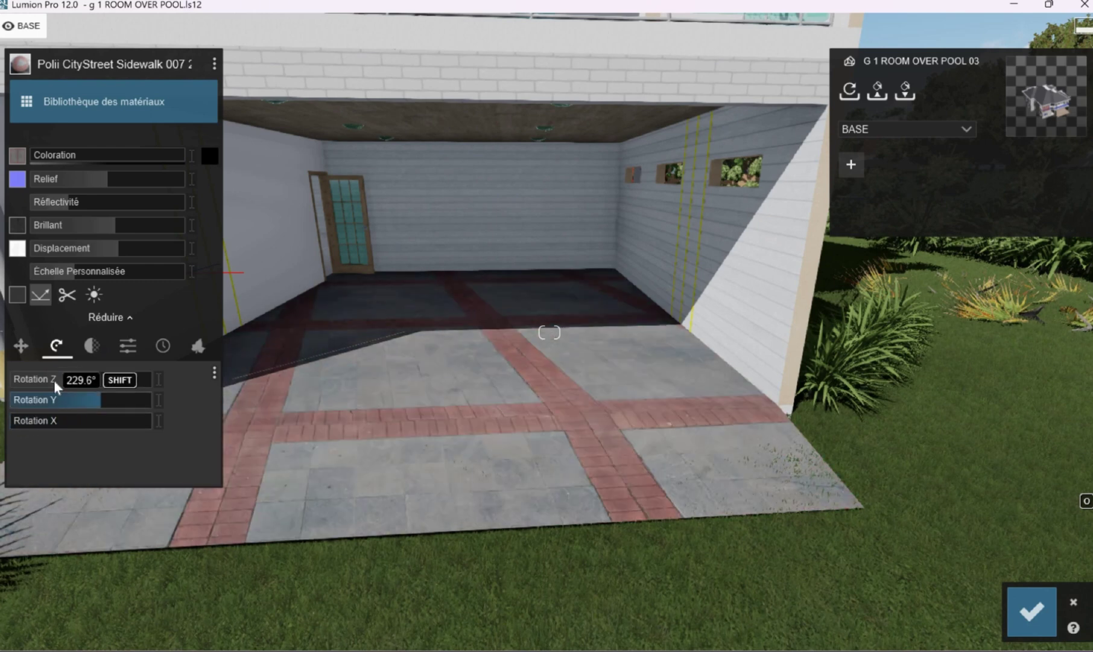
left_click_drag(84, 379, 10, 380)
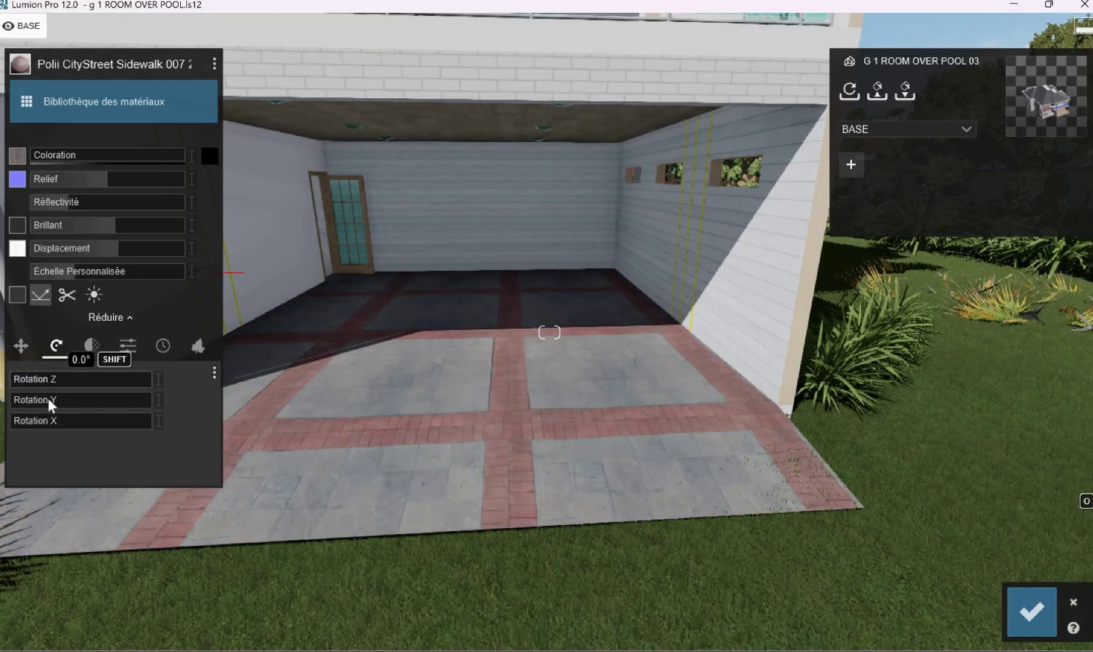
Step: Try an emissive value of 306.1 on the garage floor material and bring it back to zero
left_click(92, 346)
left_click(127, 346)
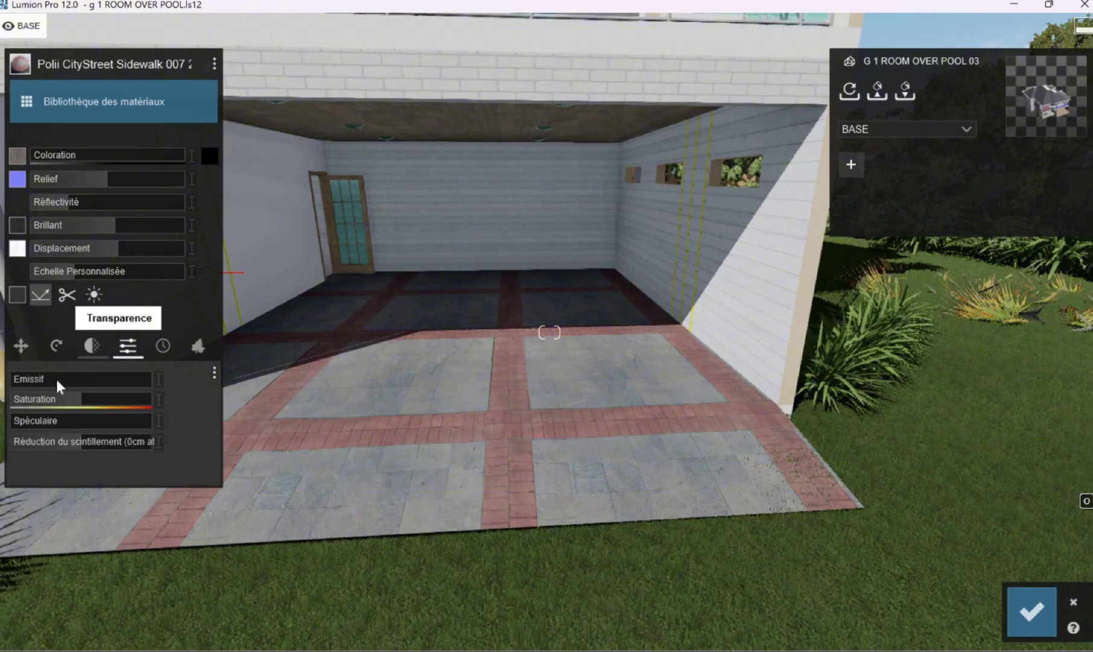
left_click(122, 380)
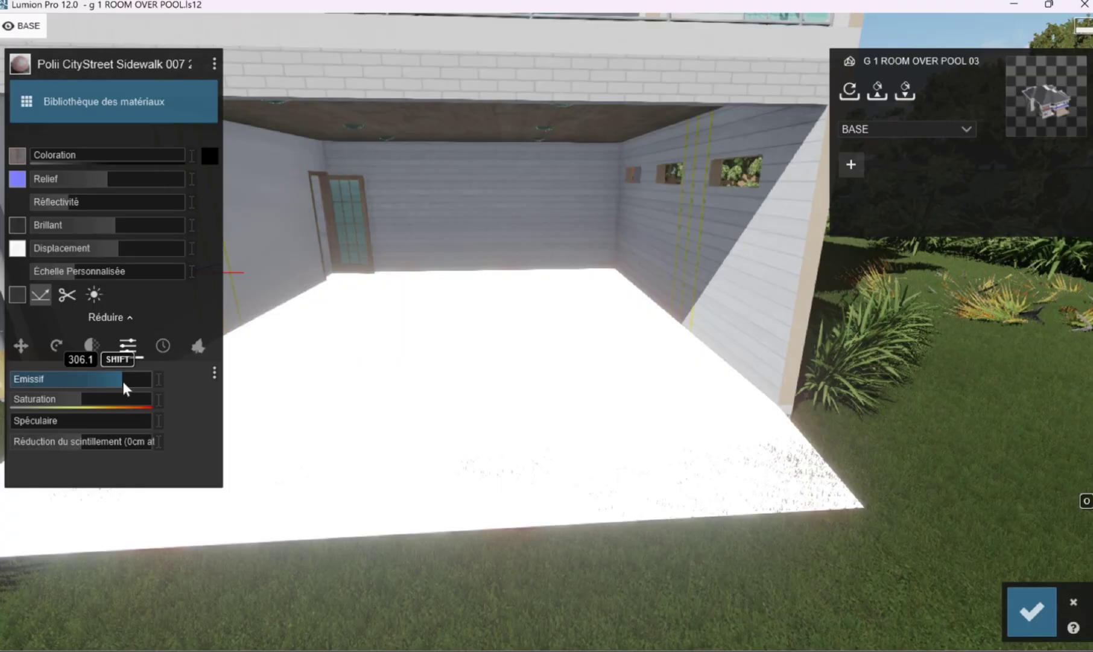
left_click_drag(43, 380, 5, 378)
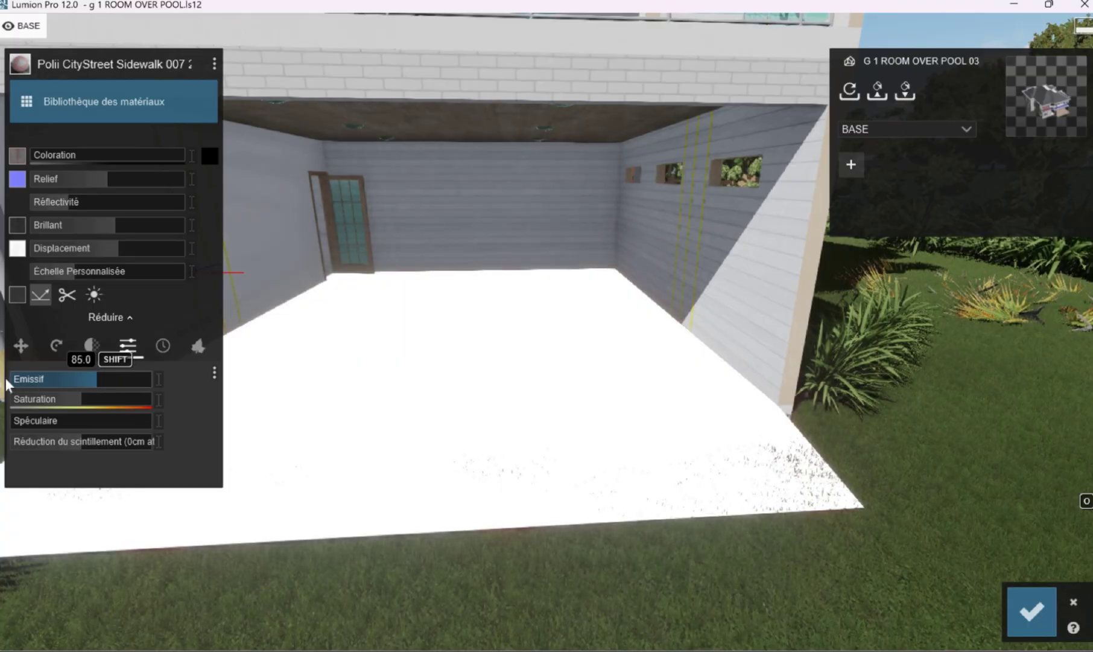
left_click_drag(157, 377, 8, 380)
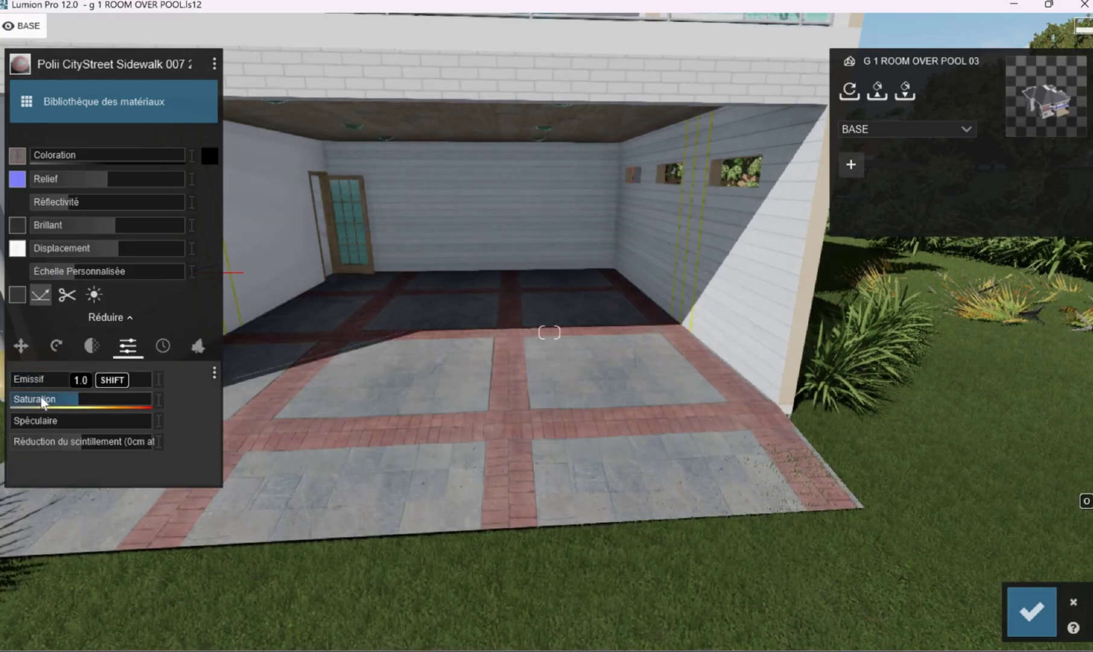
Step: Raise the garage floor material's saturation to about 1.5
left_click_drag(40, 397, 117, 394)
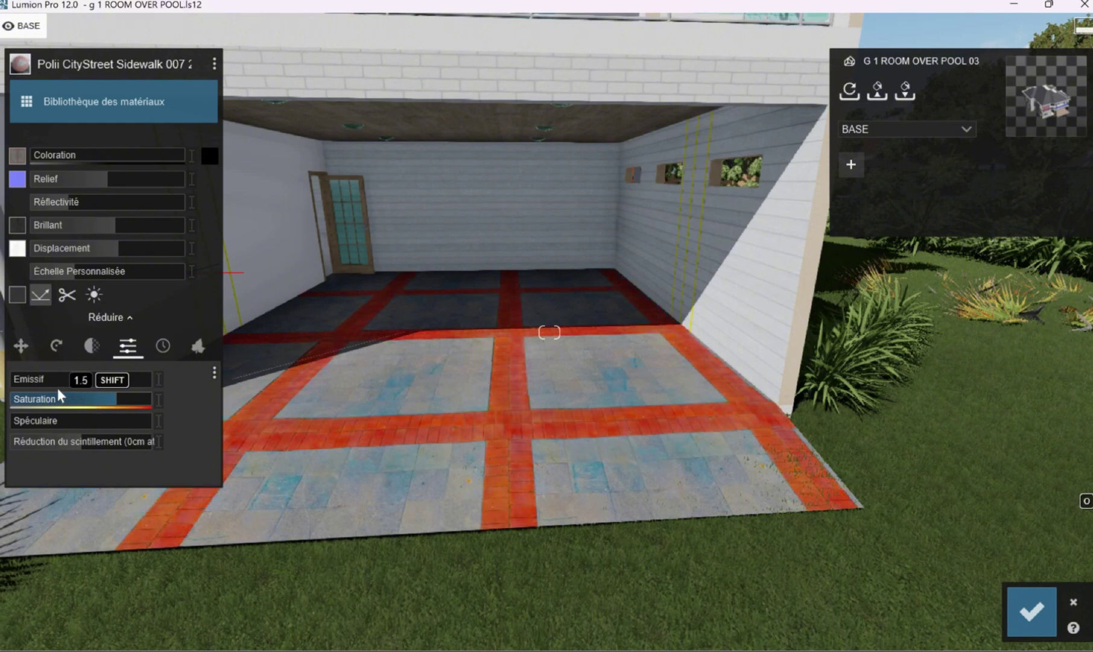
Step: Lower the garage floor material's saturation to about 0.7 and check the paving up close
left_click_drag(35, 400, 64, 400)
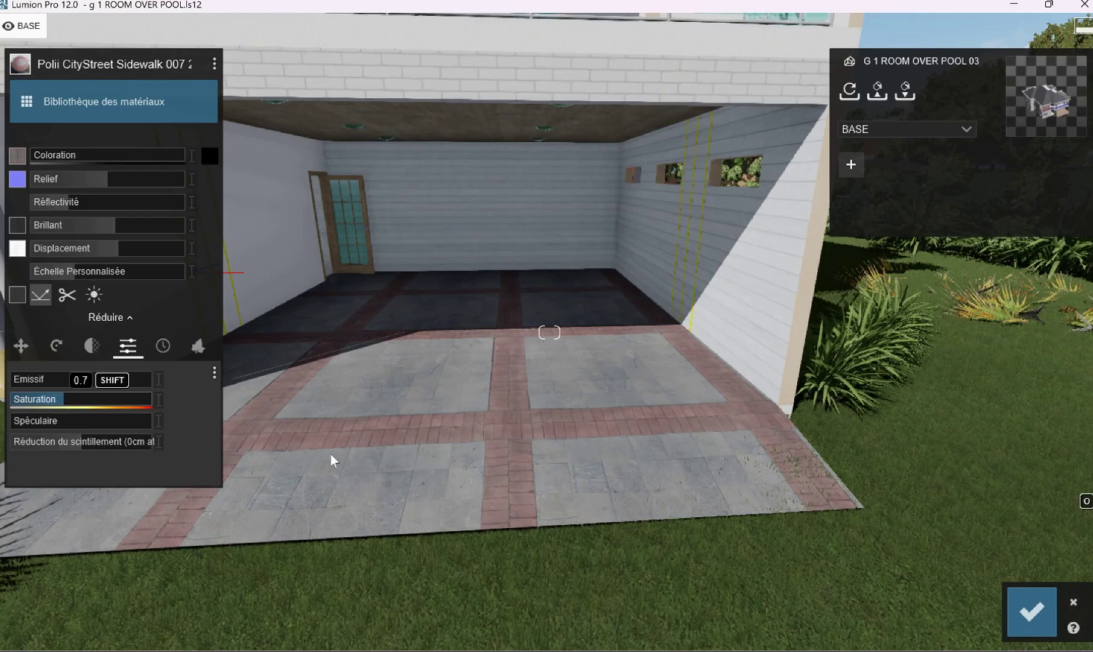
key("w")
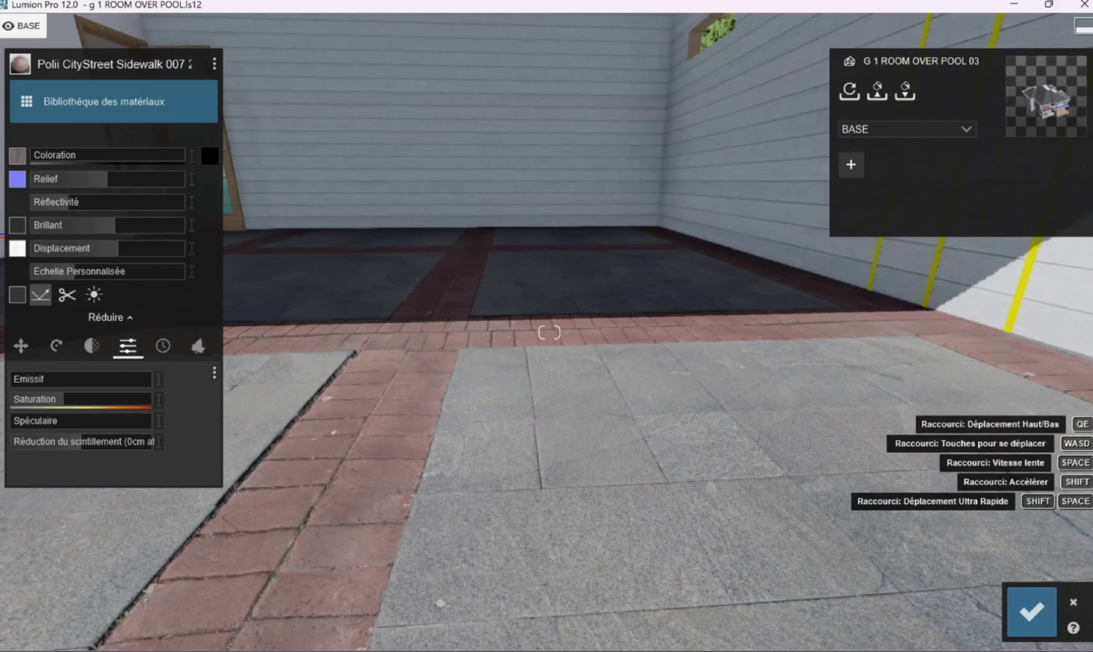
right_click_drag(486, 405, 477, 405)
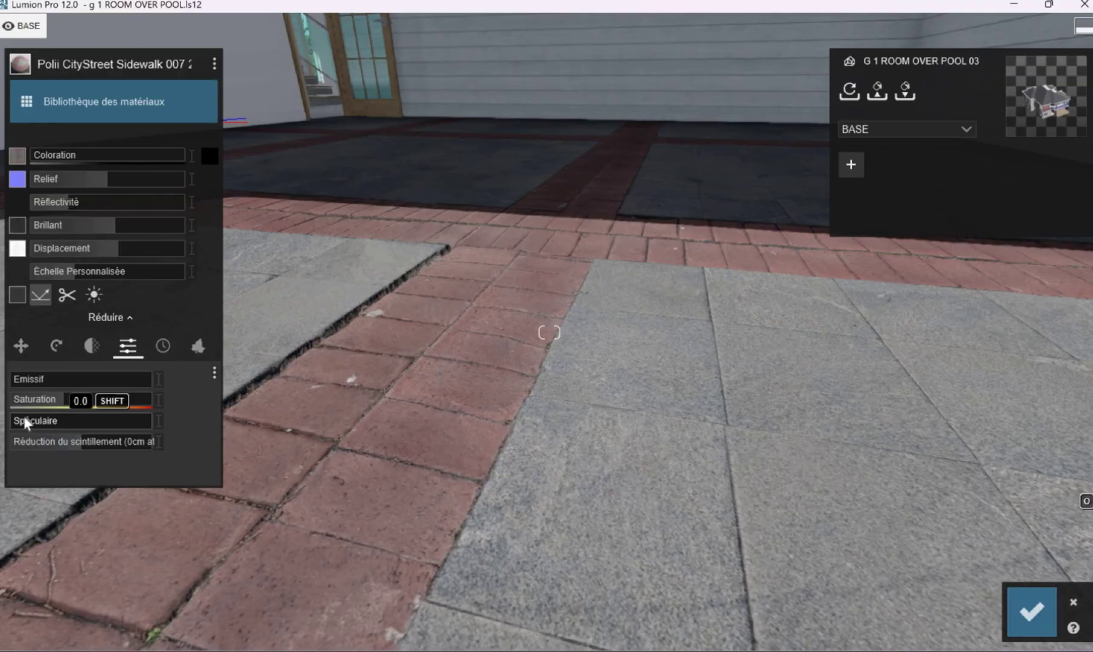
Step: Adjust the garage floor material's edges value slightly and set its weathering to about 0.3
left_click(163, 345)
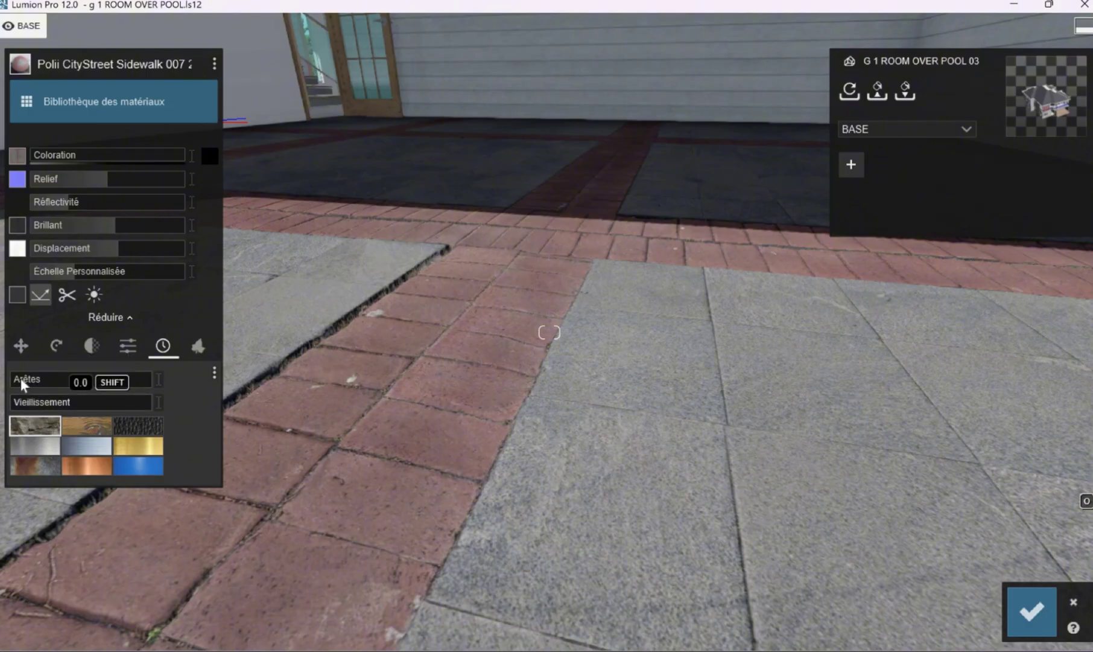
left_click(21, 379)
left_click(25, 402)
left_click(57, 400)
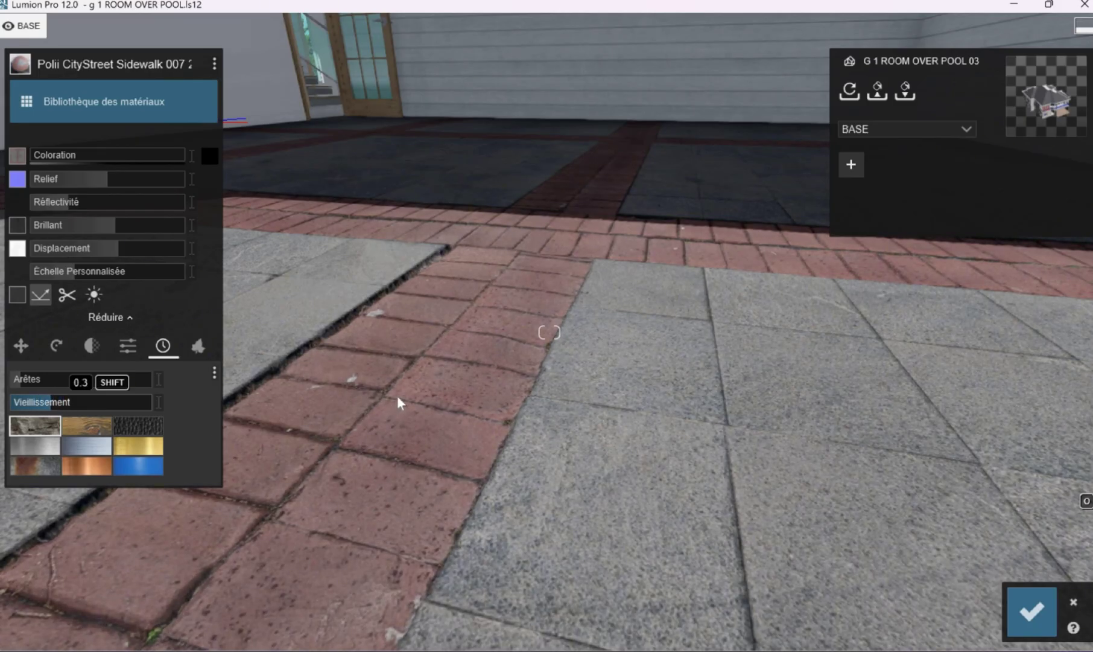
Step: Examine the weathered garage floor paving up close and from across the garage
scroll(397, 395, "down", 5)
scroll(441, 447, "up", 6)
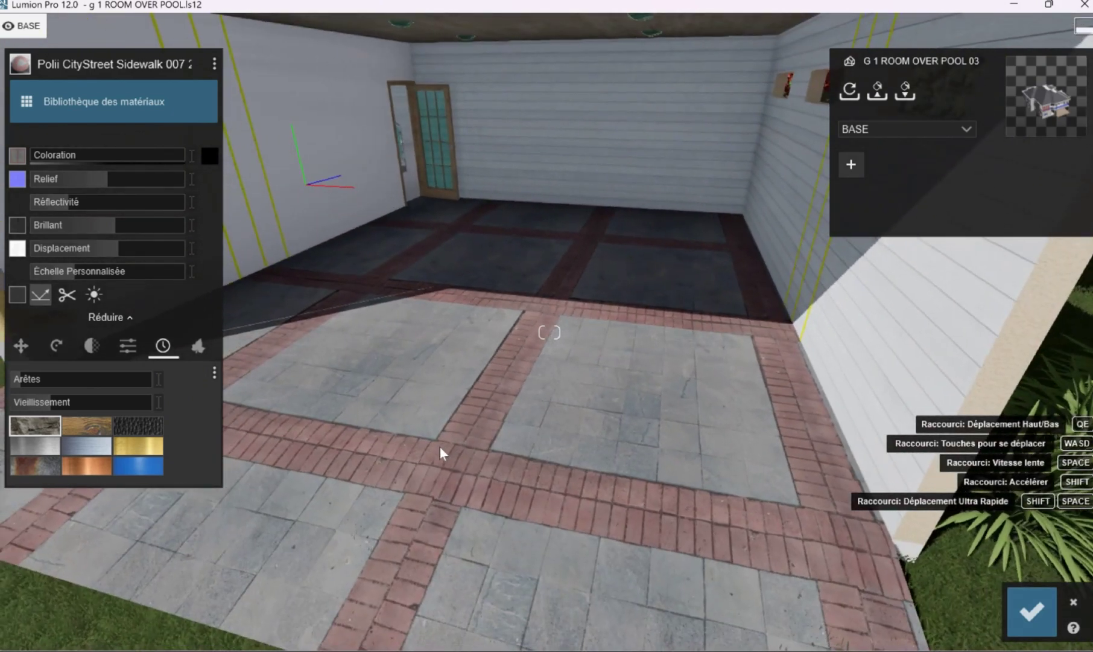
scroll(435, 443, "up", 3)
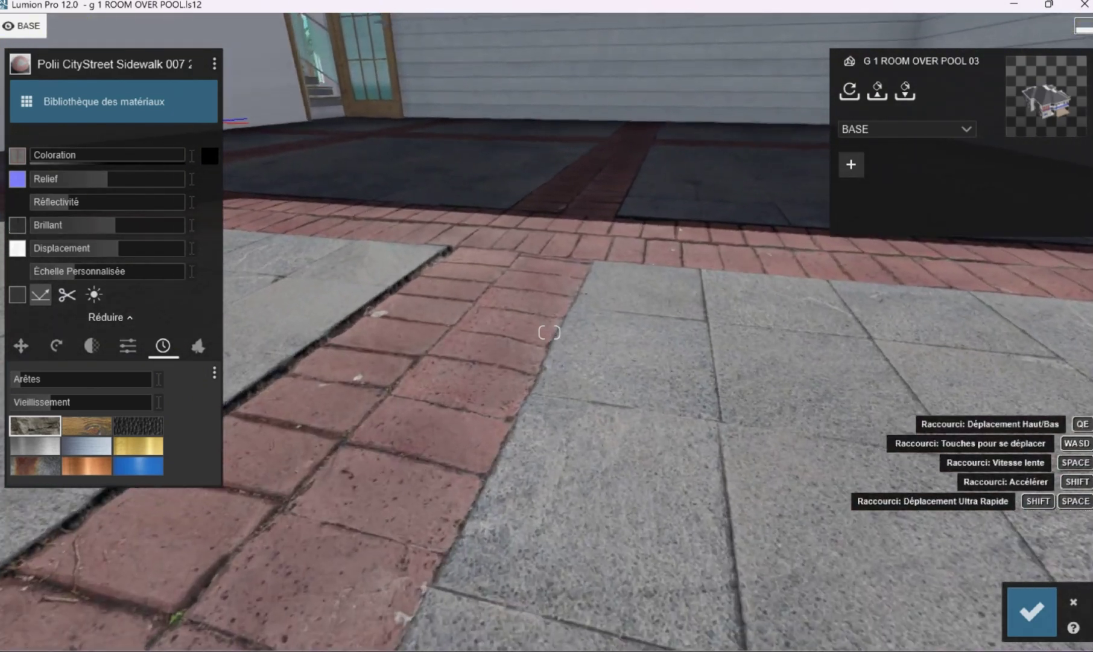
right_click_drag(432, 440, 398, 417)
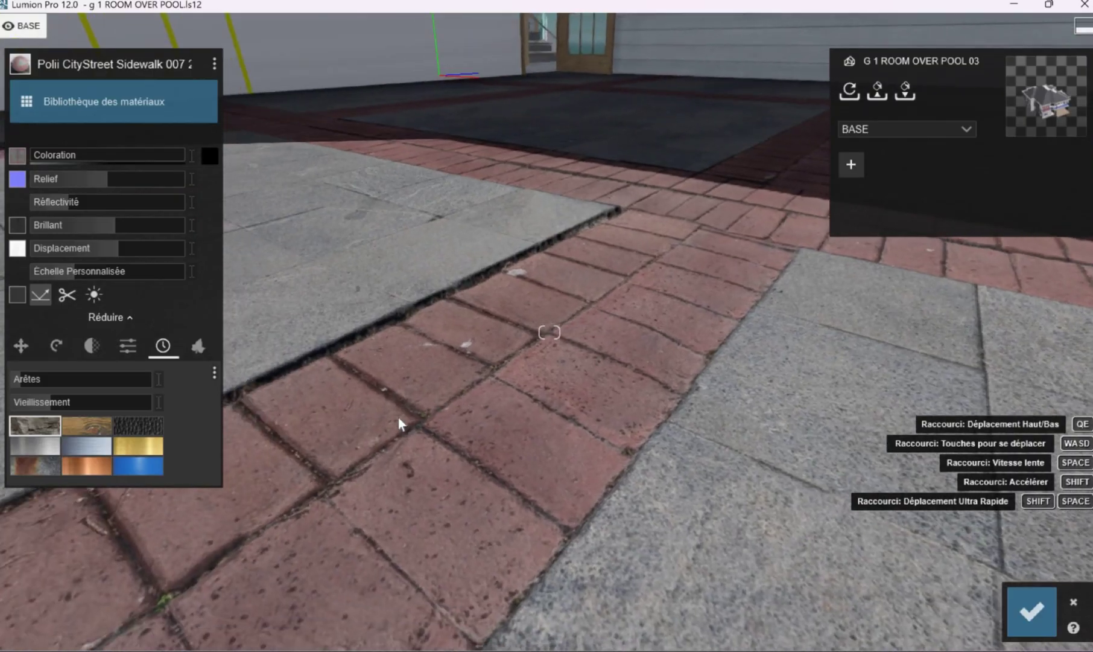
scroll(404, 421, "down", 2)
scroll(406, 423, "down", 5)
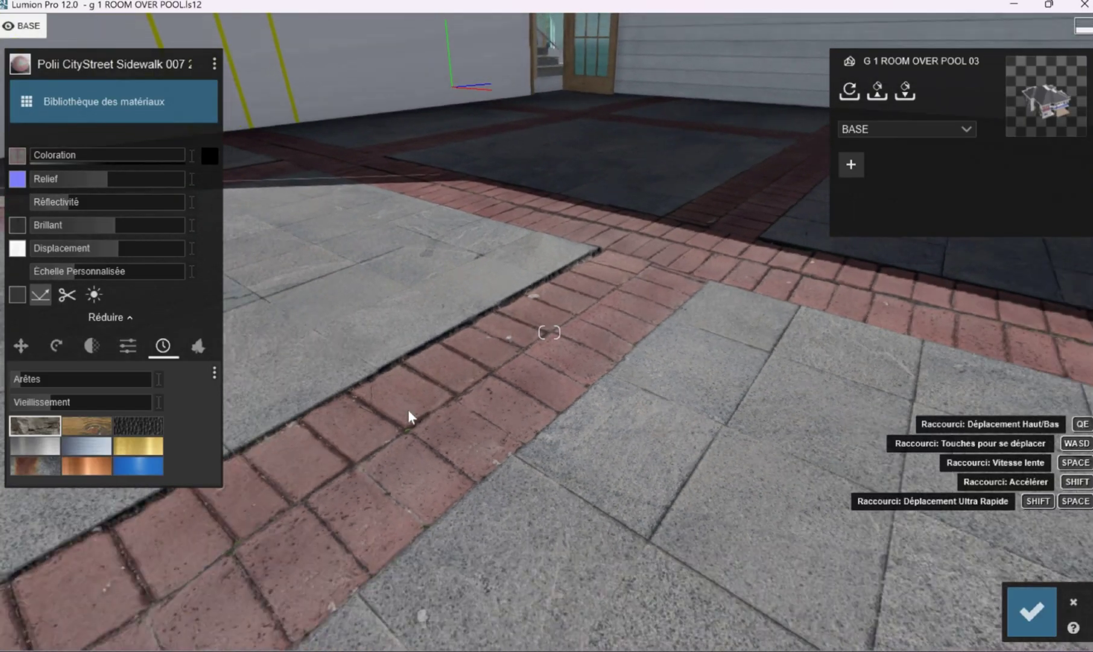
scroll(400, 391, "down", 6)
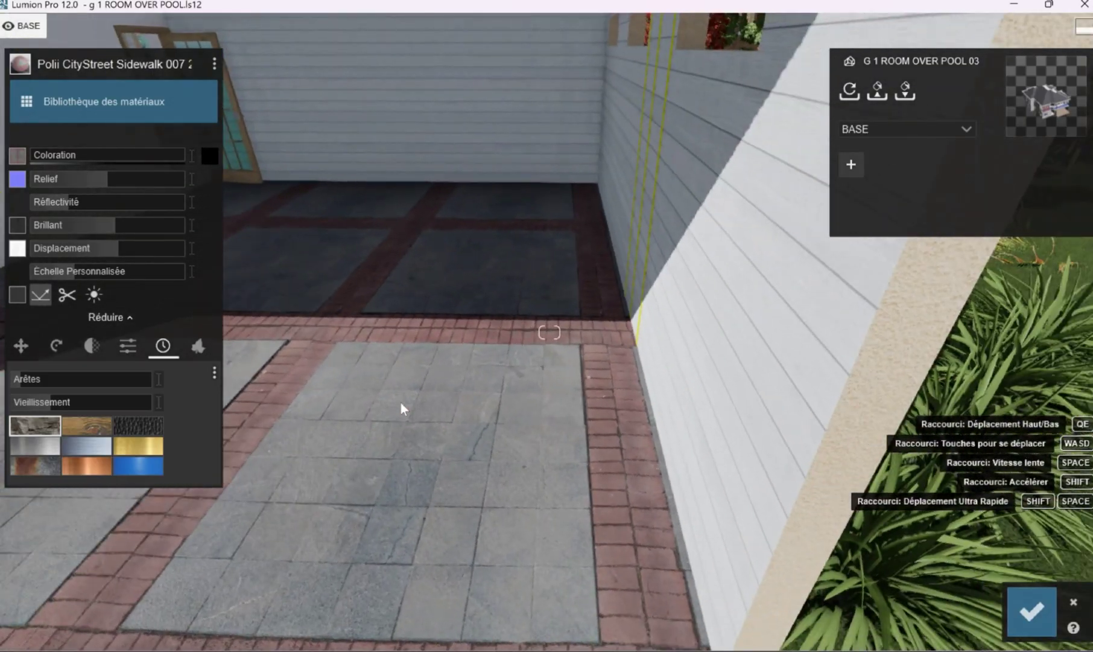
scroll(392, 454, "up", 8)
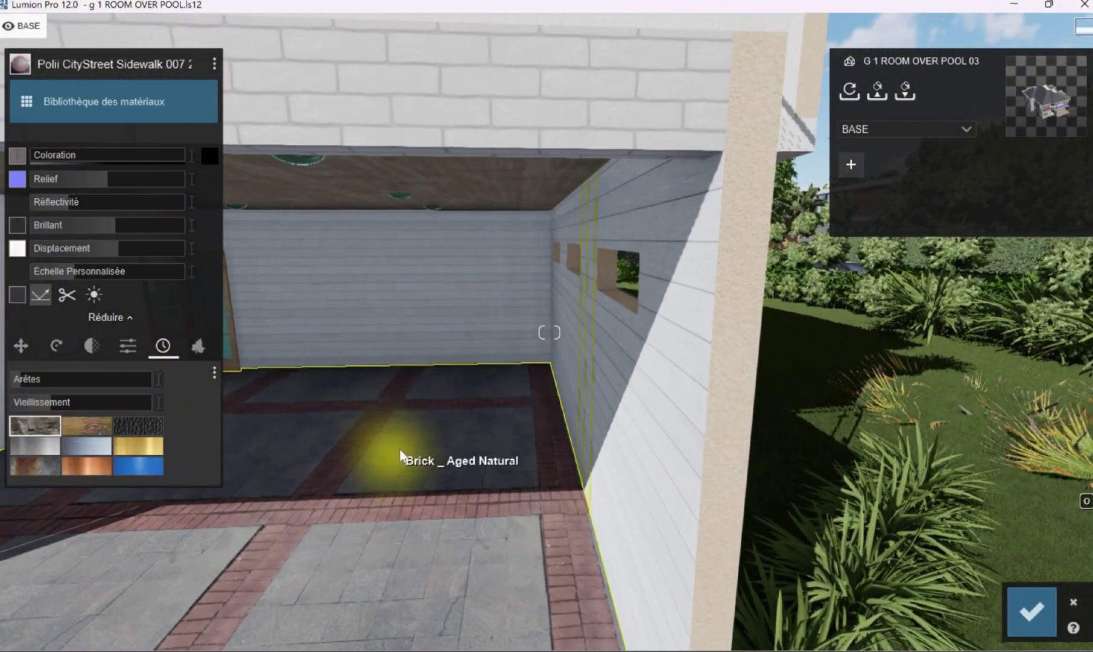
scroll(395, 453, "up", 4)
scroll(446, 342, "up", 5)
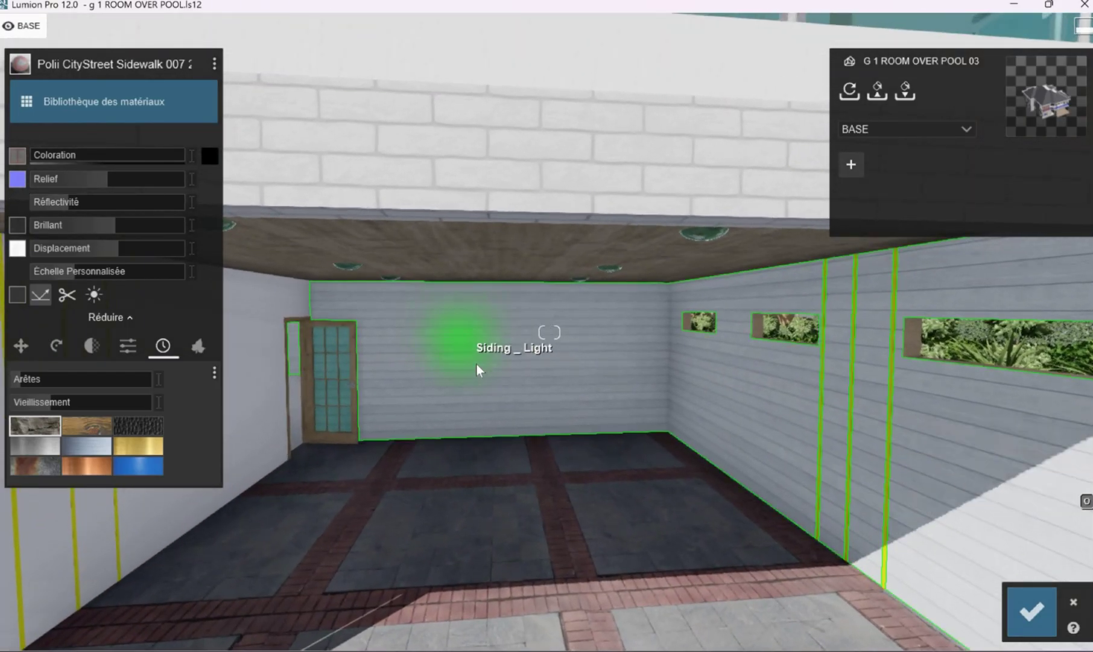
middle_click_drag(485, 459, 487, 349)
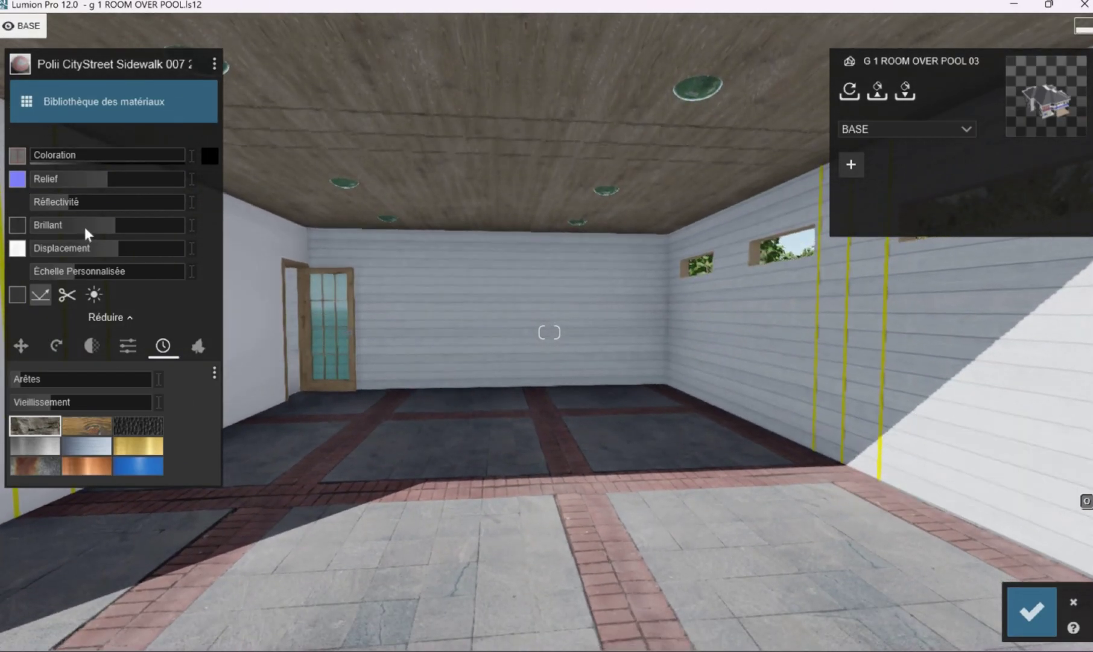
Step: Save the floor material changes and apply the interior plaster material Ceiling V2 600mmx600mm to the wooden garage ceiling
left_click(1032, 615)
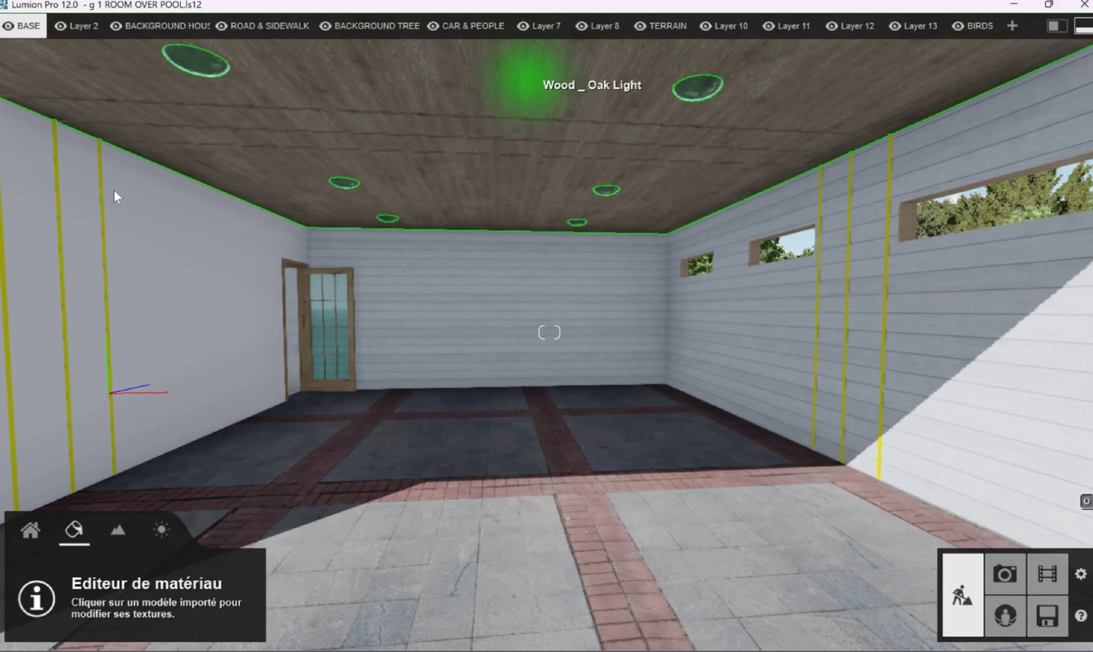
left_click(529, 78)
left_click(93, 92)
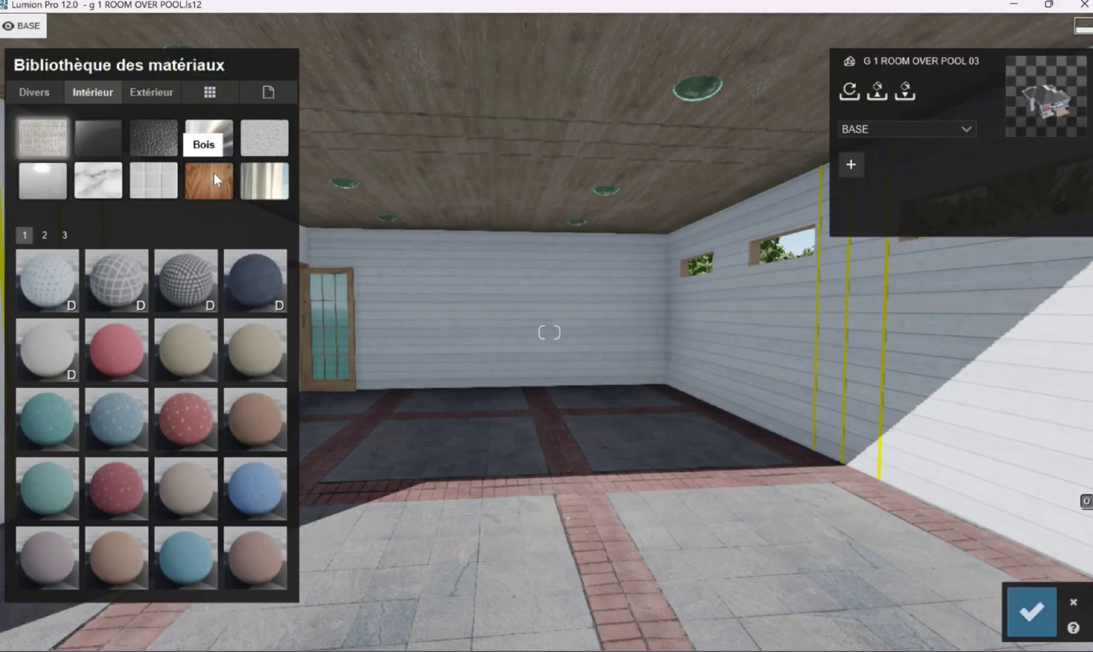
left_click(211, 170)
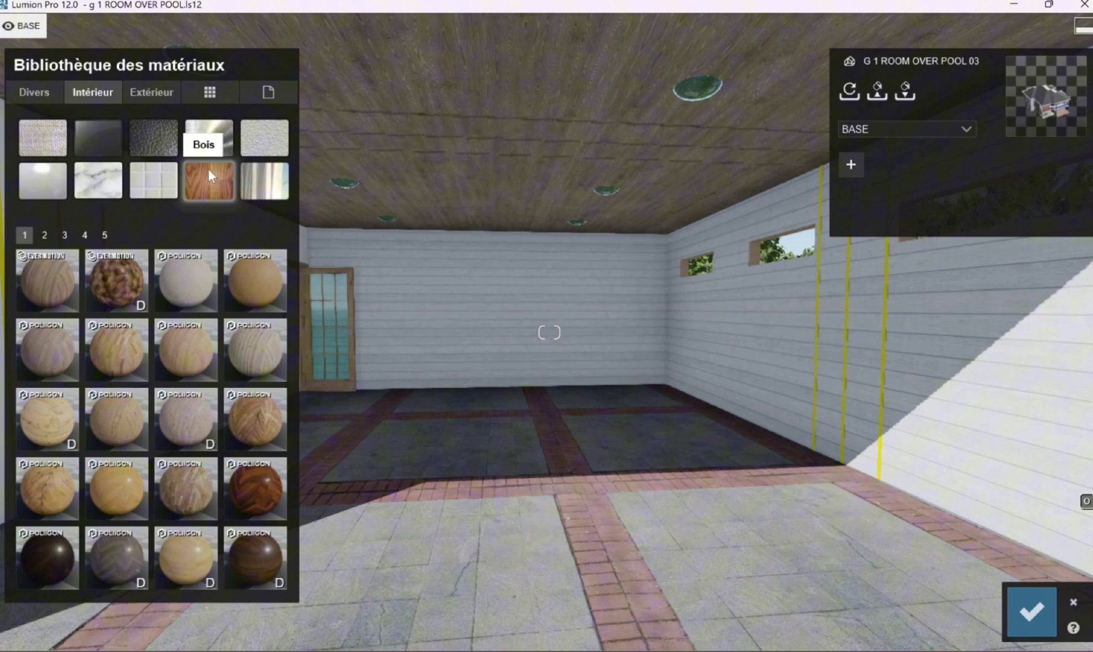
left_click(278, 143)
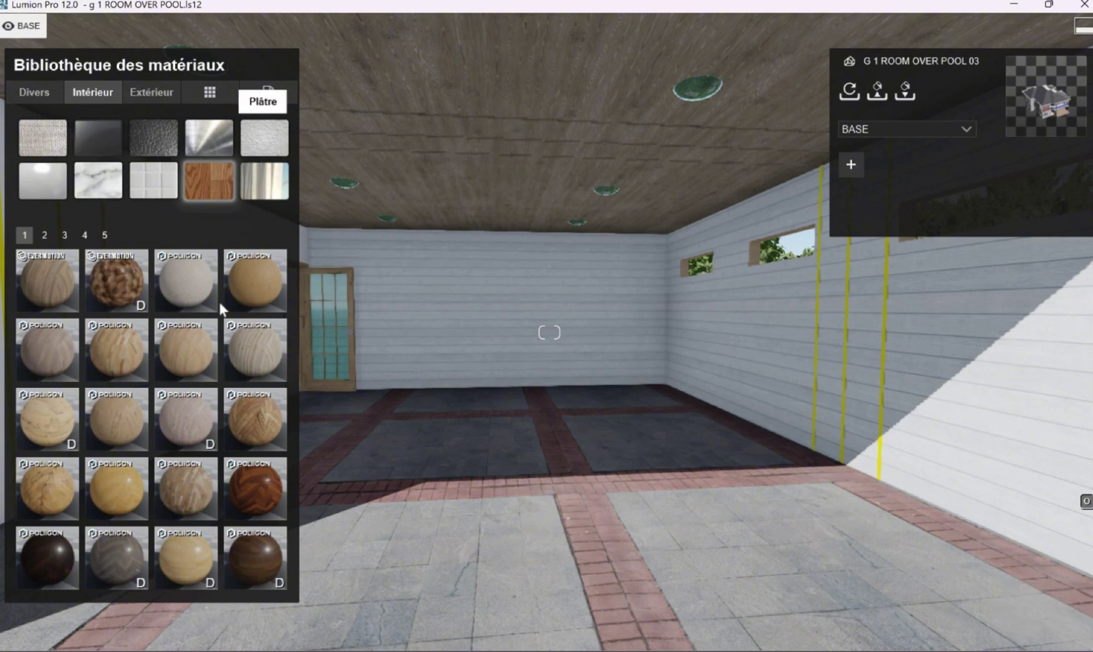
left_click(246, 285)
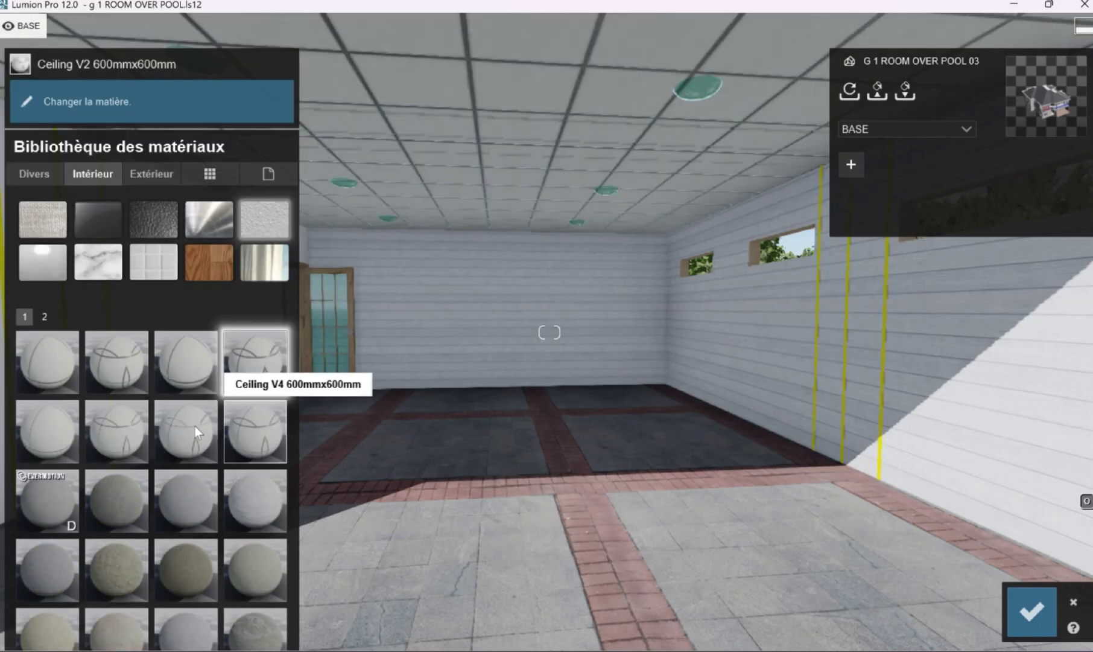
Step: Try Ceiling V4 1200mmx600mm, Ceiling V2 1200mmx600mm and Ceiling V3 1200mmx600mm on the garage ceiling
left_click(178, 415)
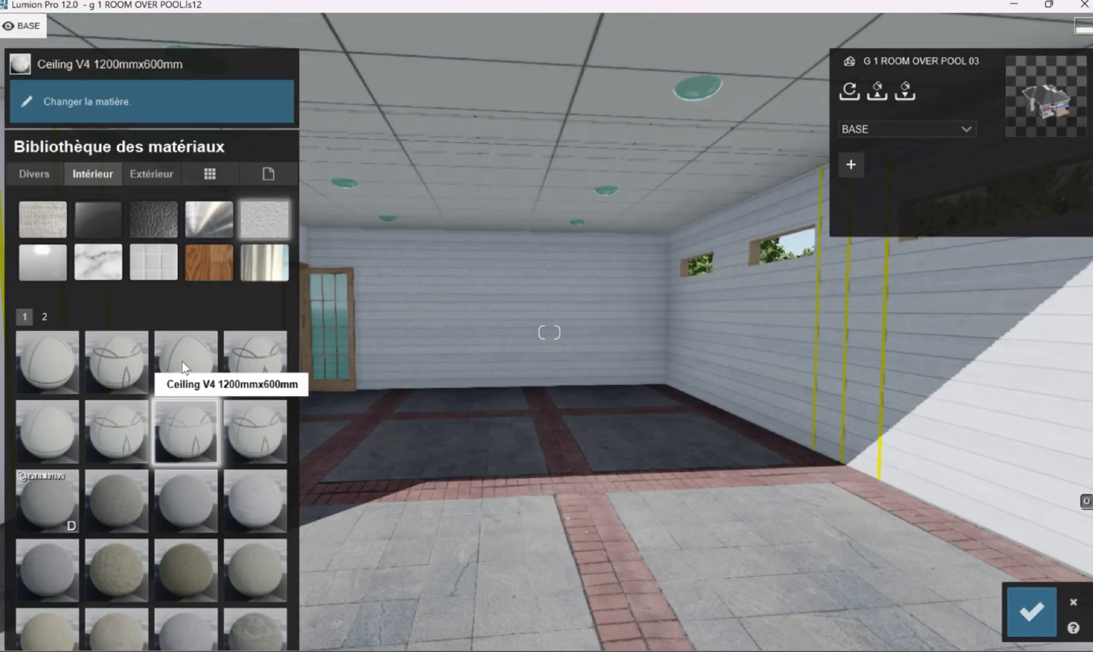
left_click(181, 360)
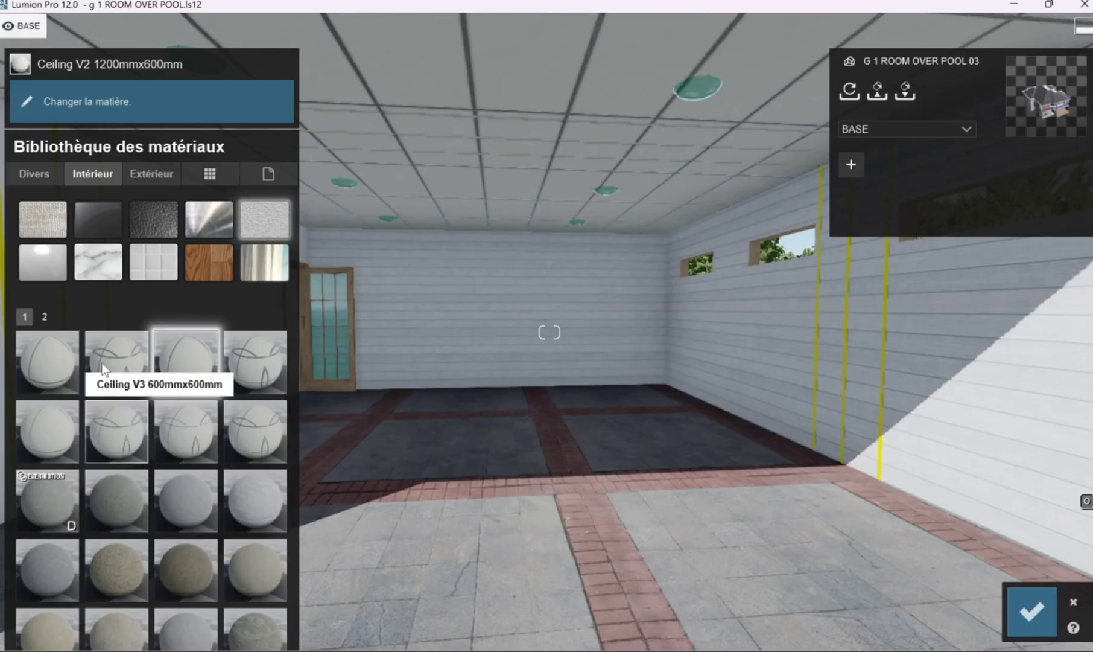
left_click(120, 436)
left_click(43, 356)
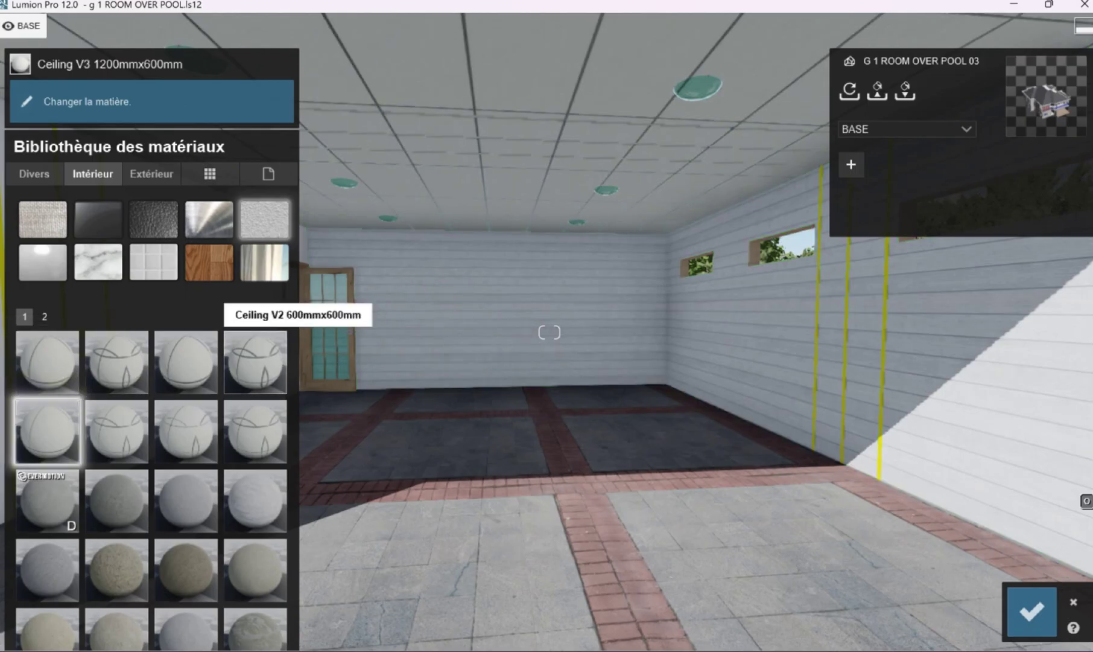
Step: Inspect the ceiling panels up close and switch them to Ceiling V2 600mmx600mm
right_click_drag(362, 371, 543, 247)
key("e")
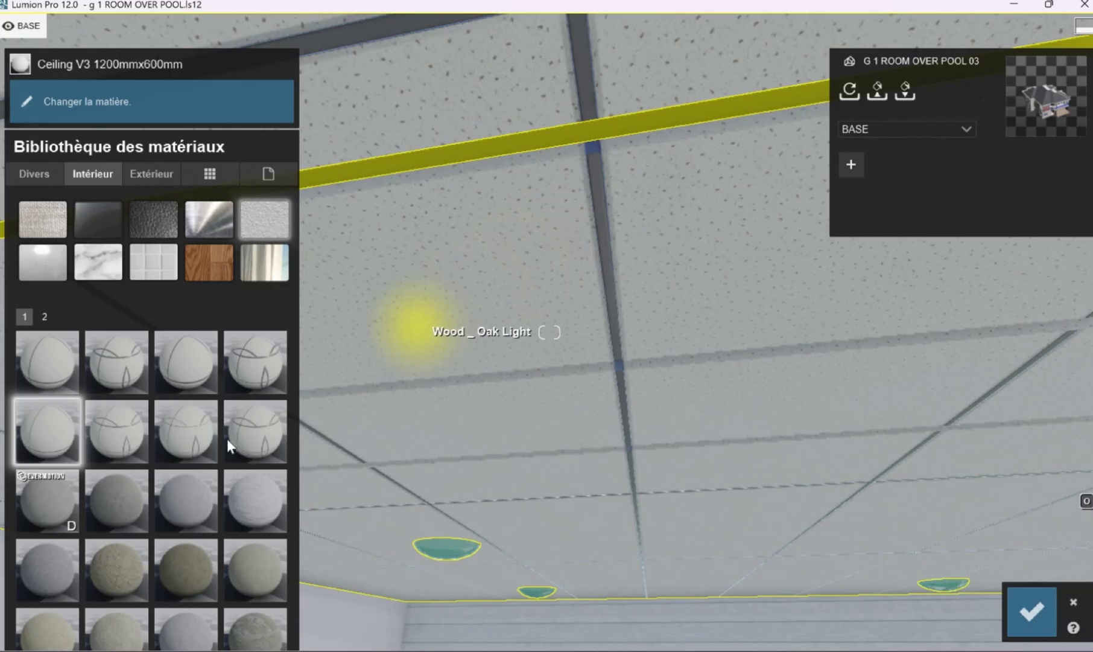
left_click(254, 371)
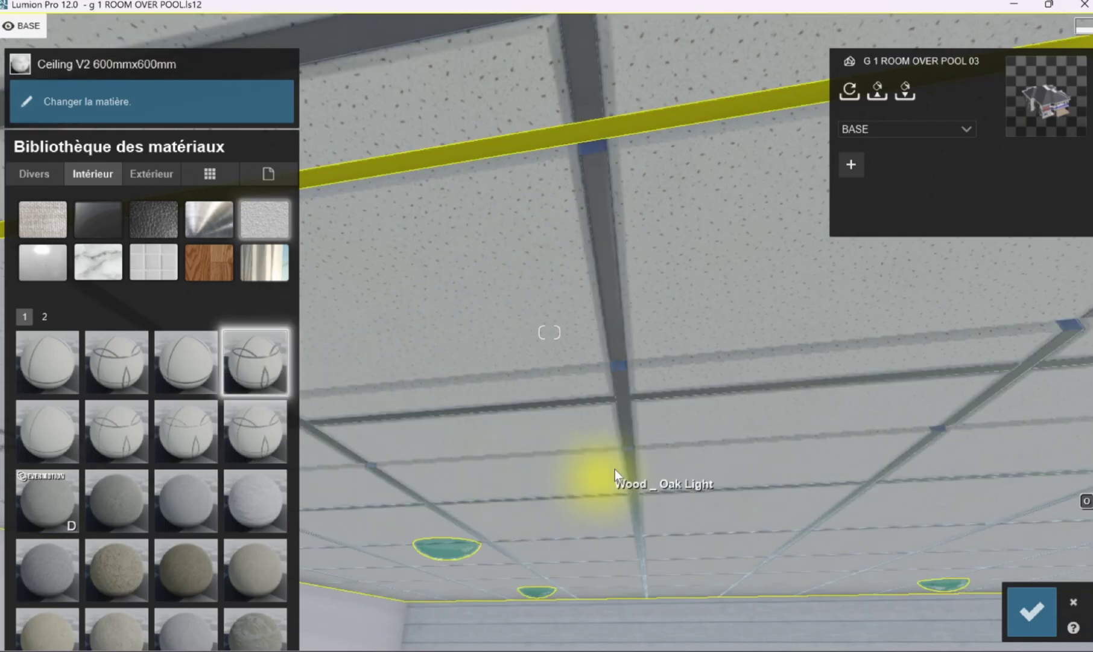
key("q")
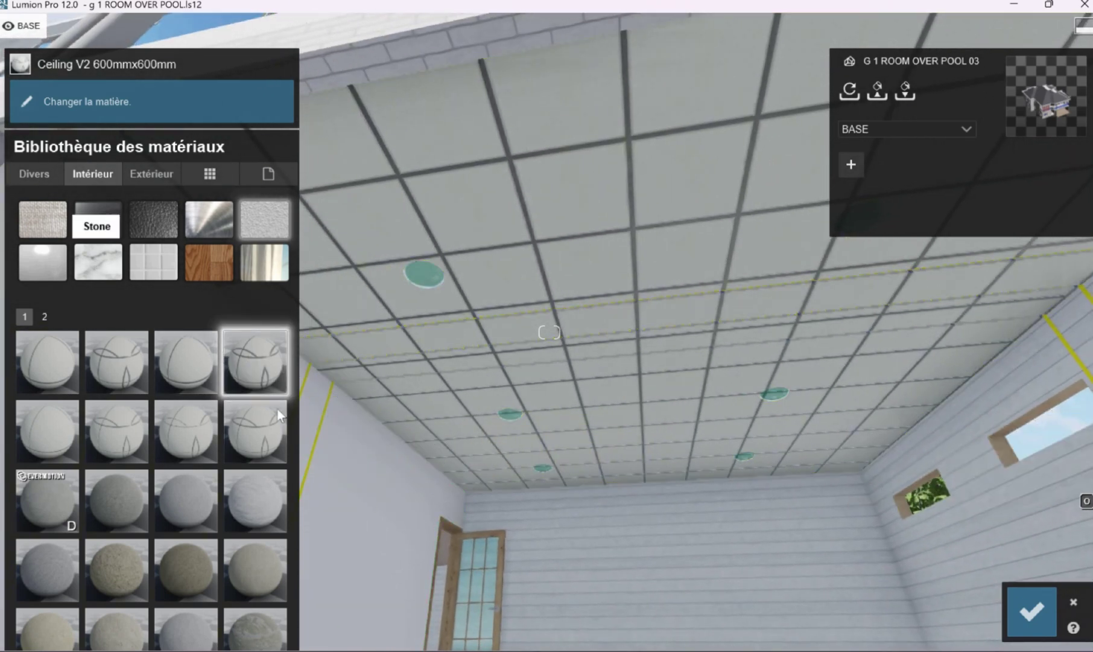
Step: Try Marble 006 1024, Marble 014 1024 and Marble 012 1024 on the garage ceiling and browse the tile materials
left_click(108, 265)
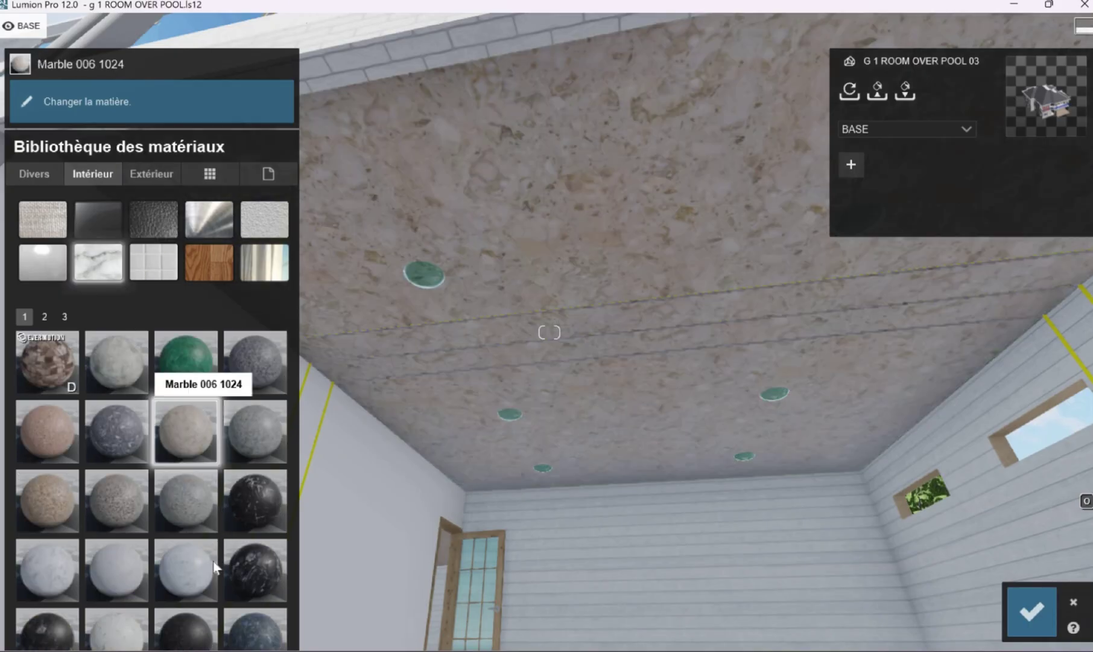
left_click(161, 578)
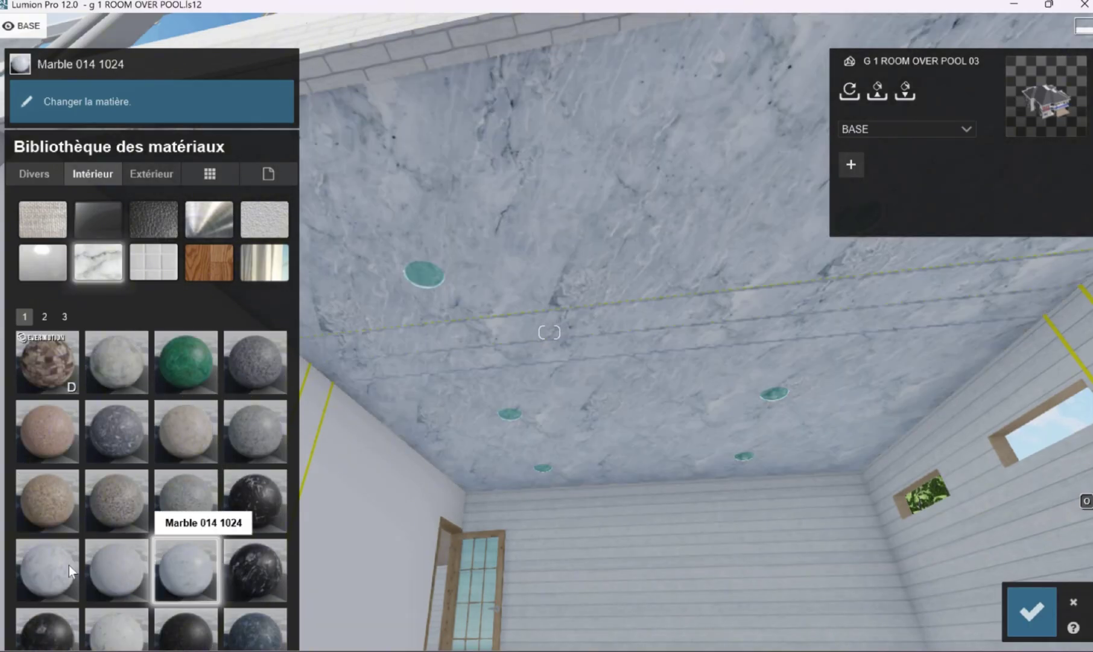
left_click(66, 570)
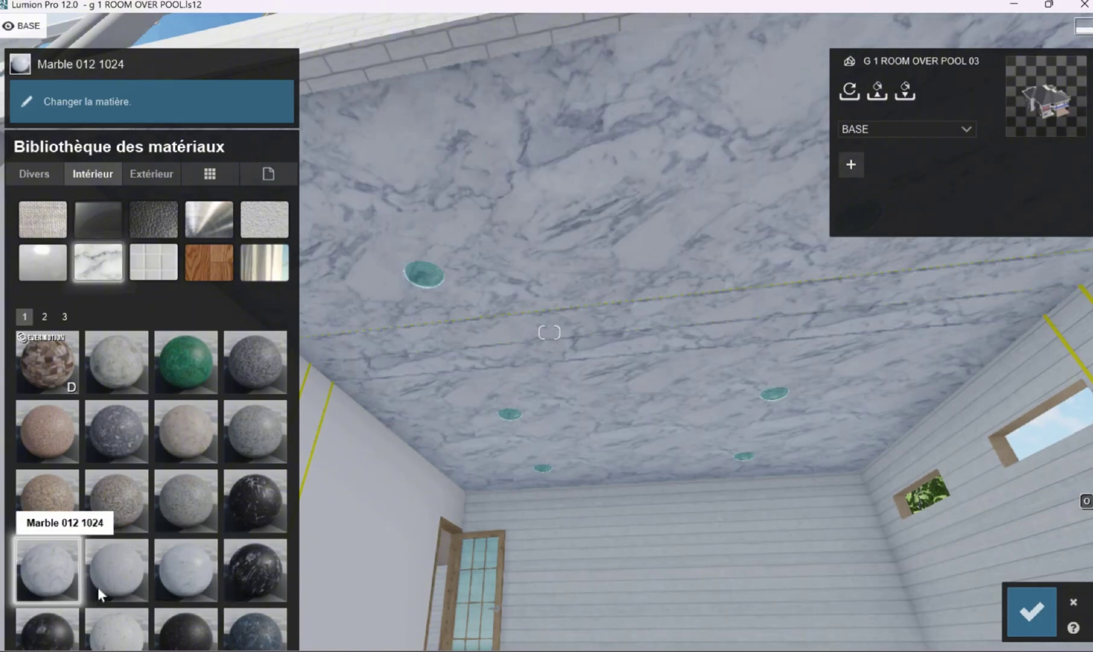
left_click(162, 272)
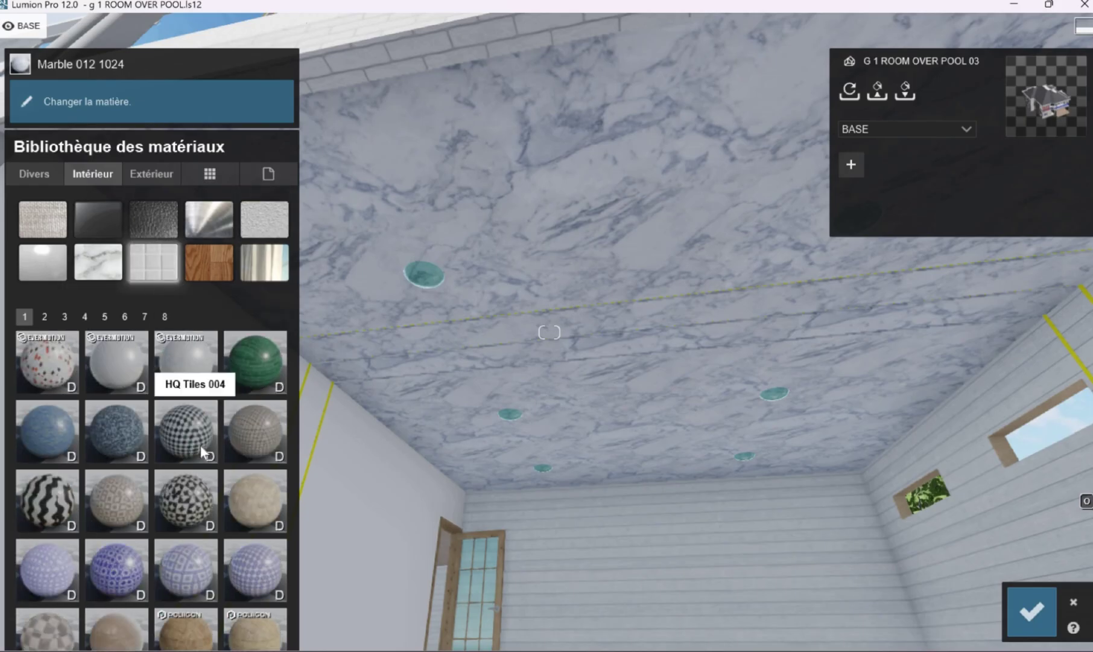
scroll(201, 445, "down", 7)
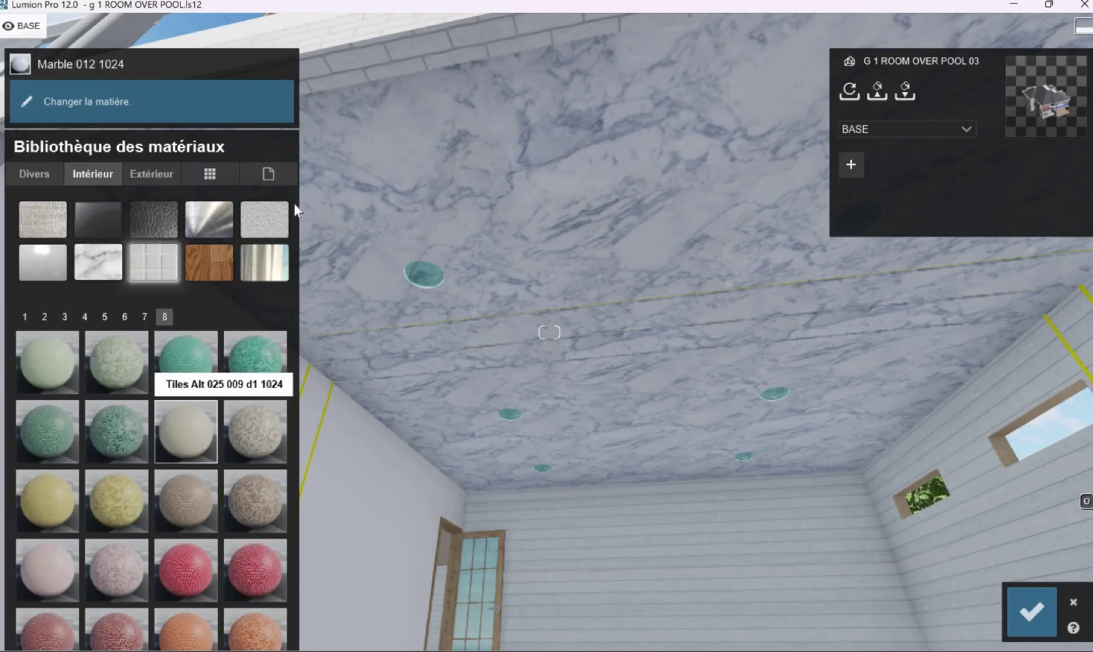
Step: Compare plaster ceilings V2 1200mmx600mm, V4 1200mmx600mm and V4 600mmx600mm on the garage ceiling, and apply Ceiling V3 1200mmx600mm
left_click(259, 216)
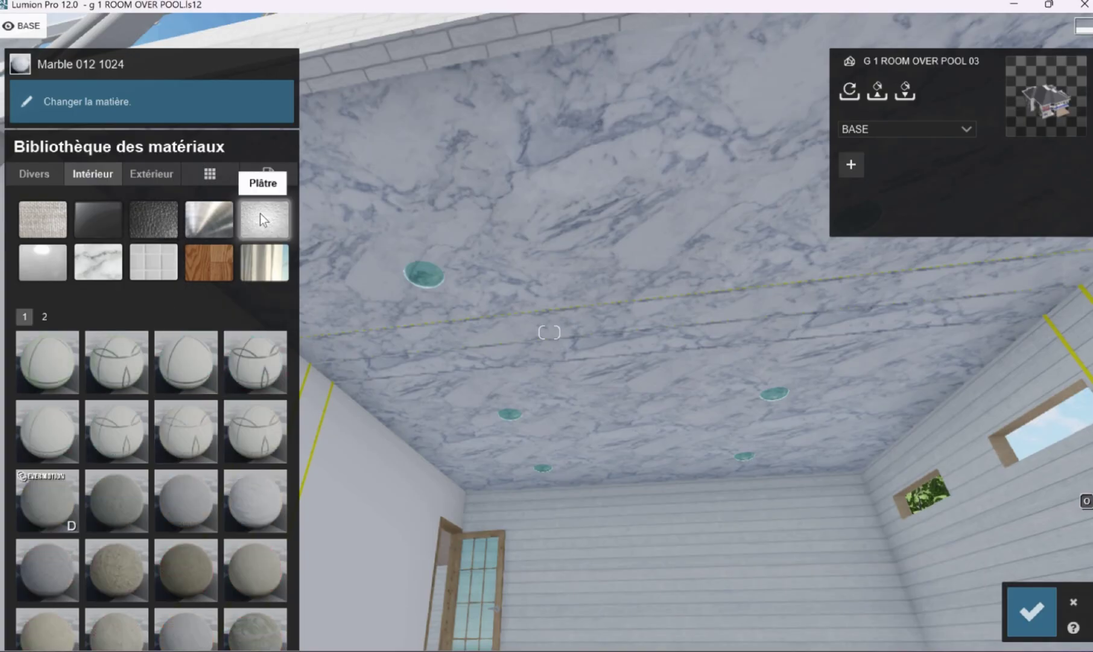
left_click(185, 370)
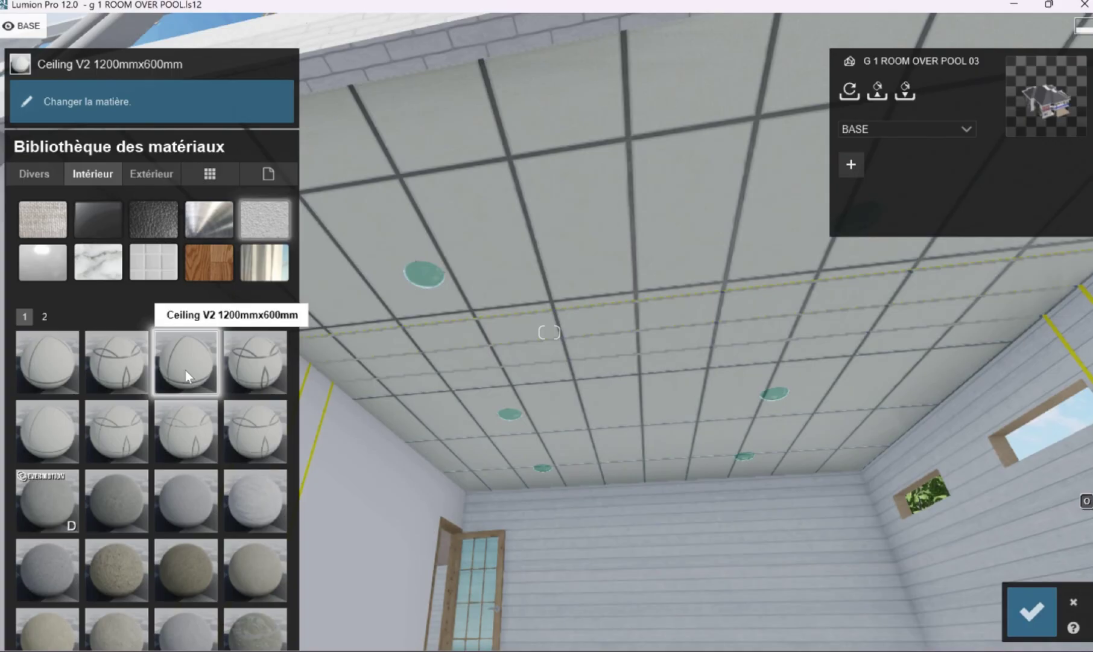
left_click(170, 411)
scroll(147, 380, "down", 1)
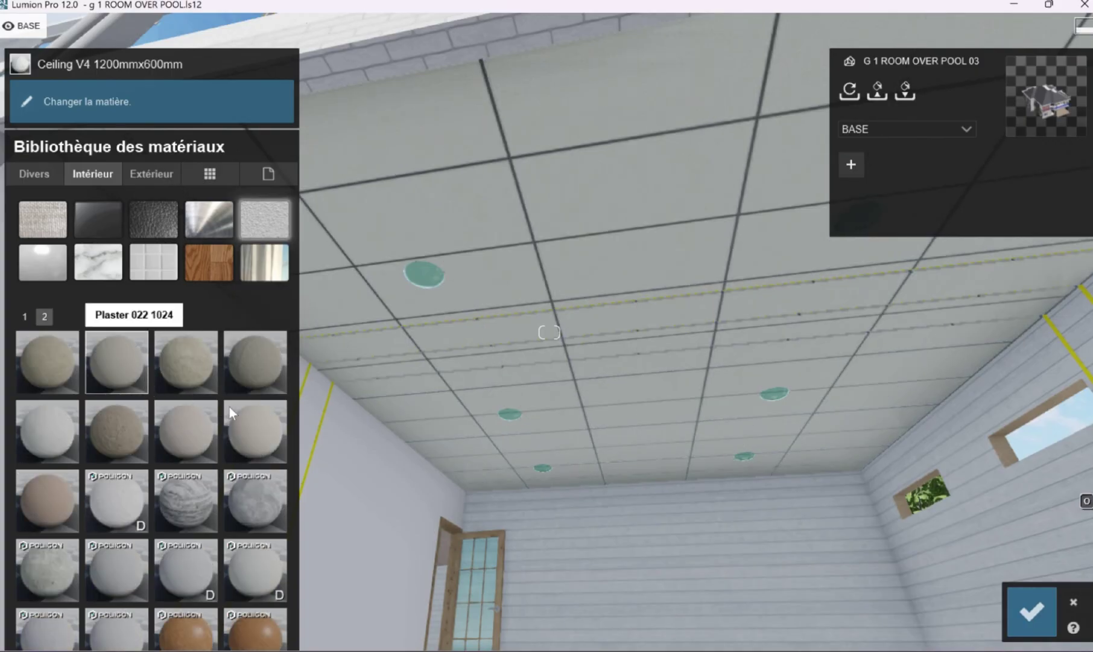
scroll(242, 410, "up", 1)
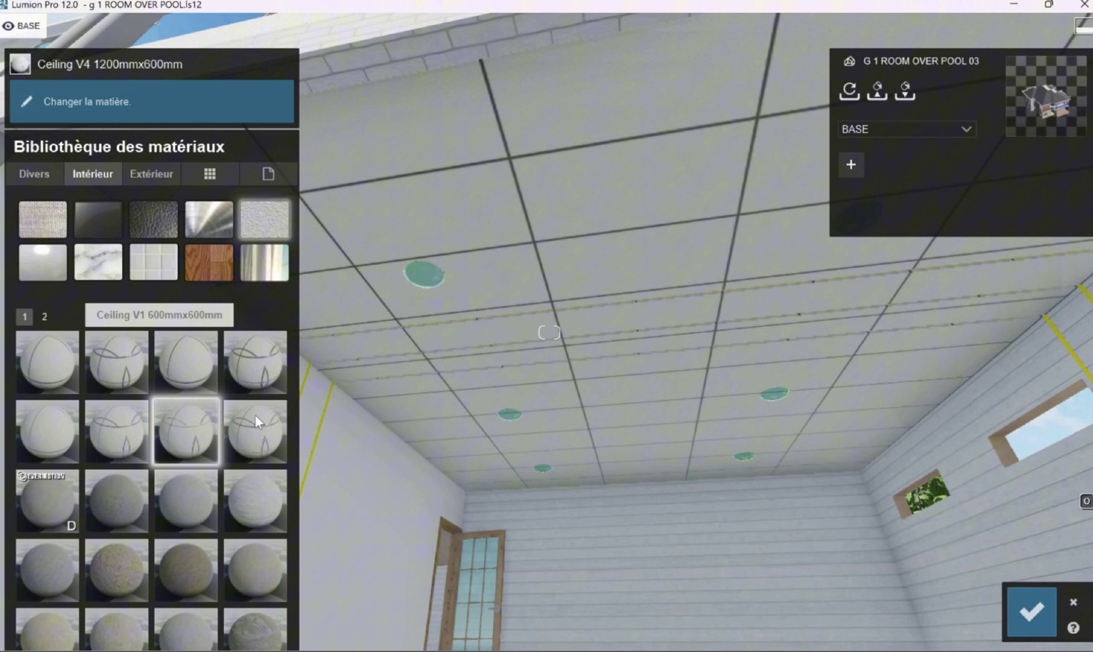
left_click(132, 371)
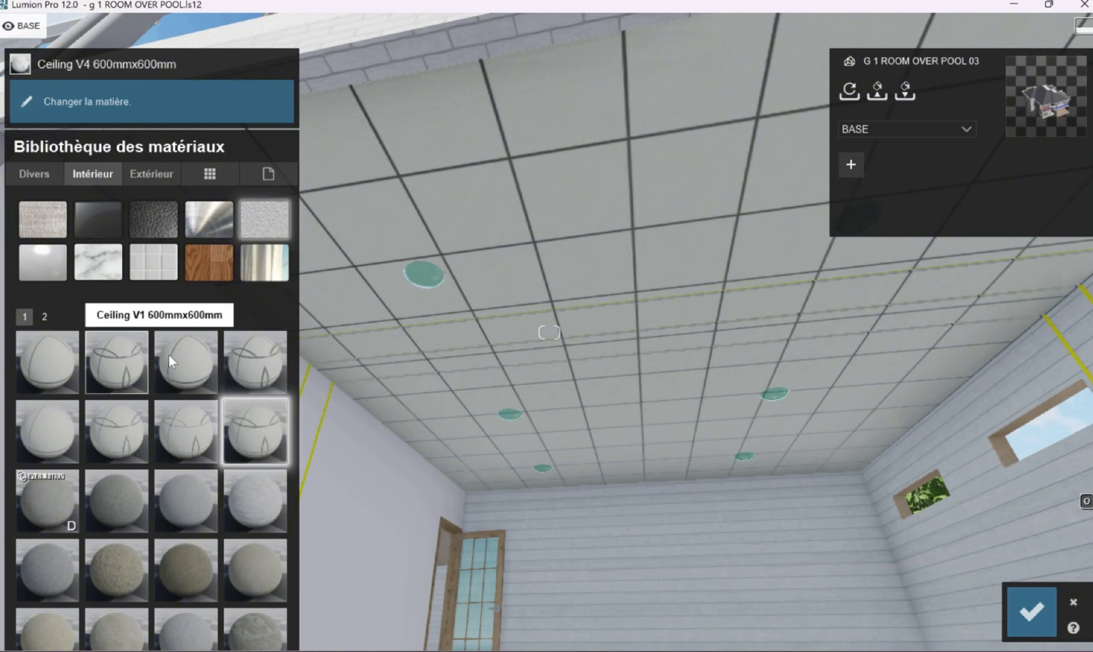
left_click(116, 432)
left_click(73, 443)
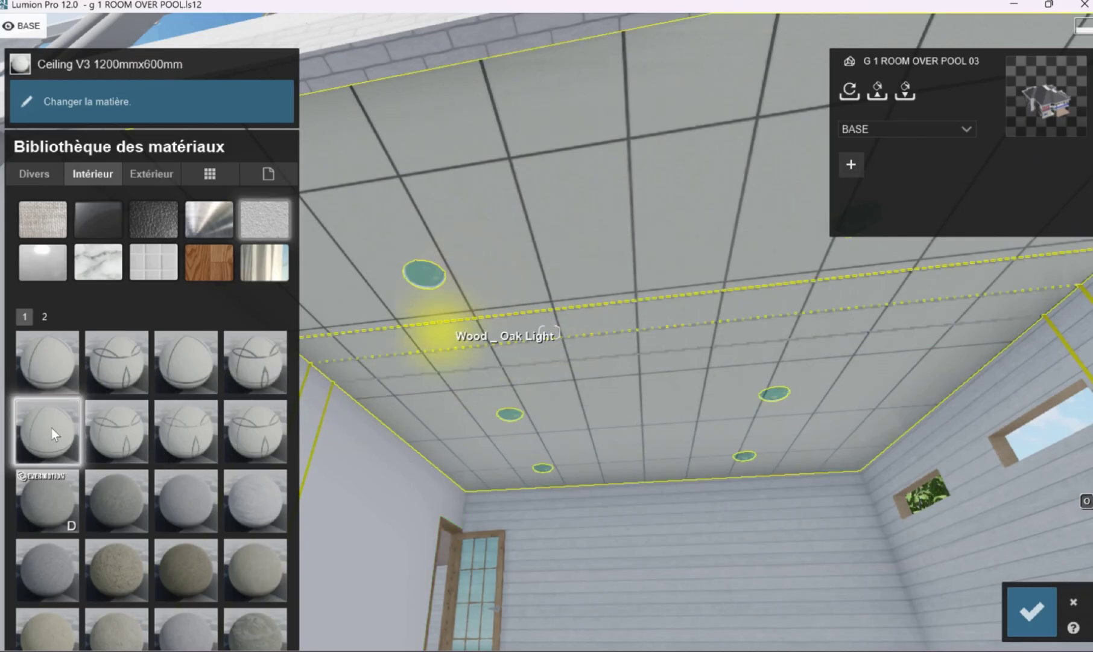
Step: Add a slight weathering of about 0.1 to the garage ceiling's Ceiling V3 1200mmx600mm material and save the material changes
left_click(48, 431)
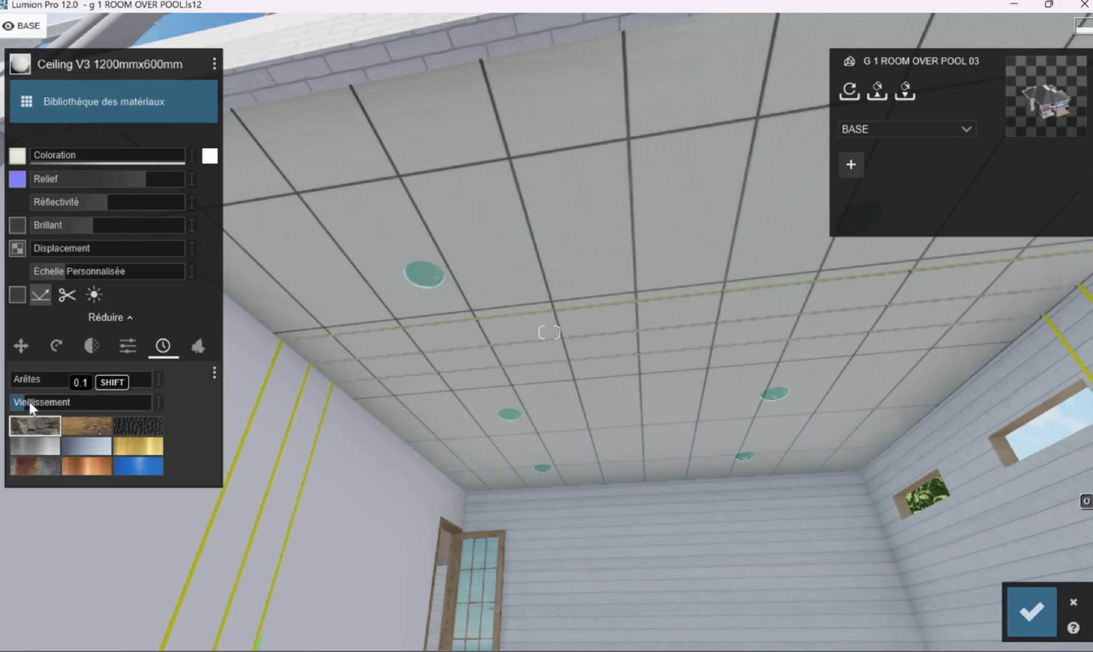
left_click(29, 401)
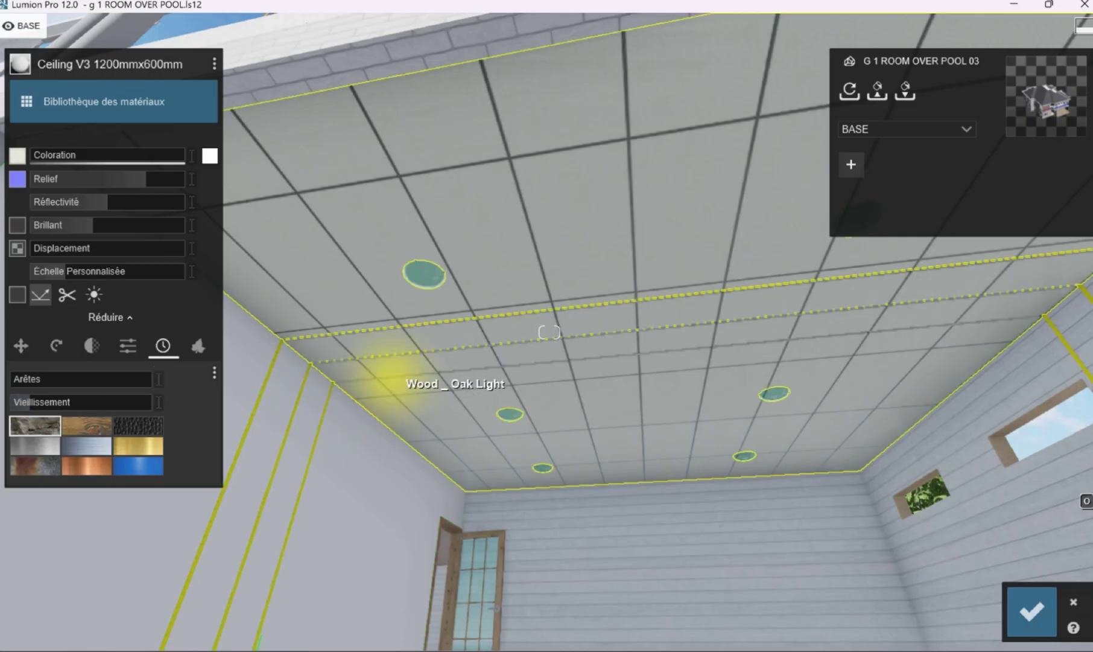
mouse_move(391, 378)
right_mouse_down()
mouse_move(399, 359)
mouse_move(451, 386)
mouse_move(455, 235)
mouse_move(462, 238)
mouse_move(442, 192)
right_mouse_up()
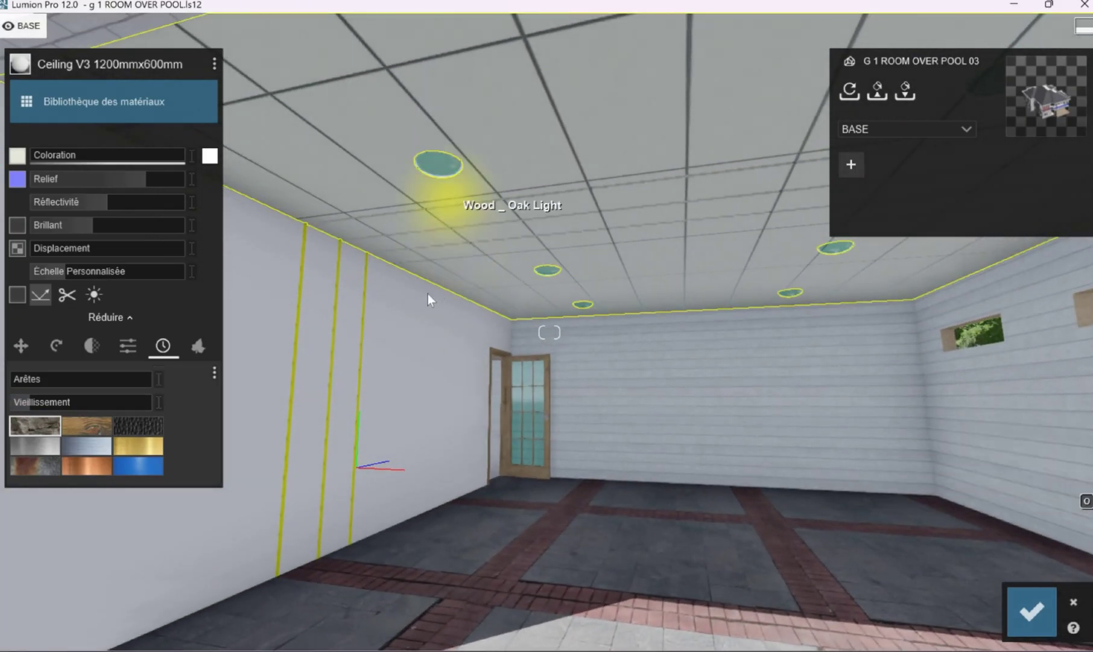
right_click_drag(425, 294, 141, 204)
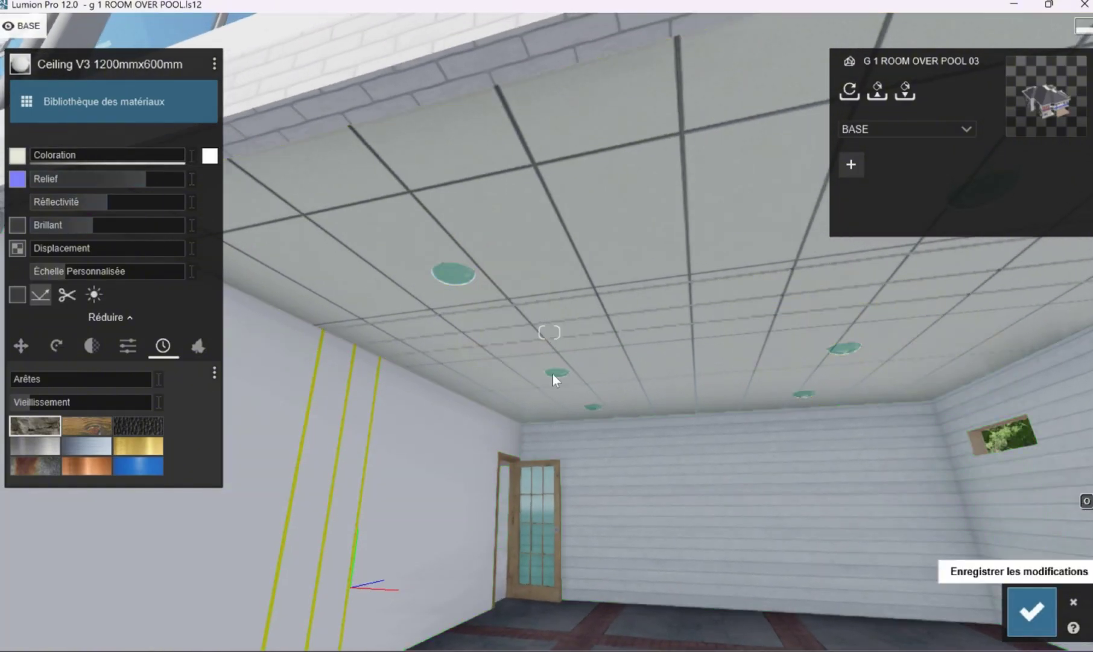
left_click(1032, 610)
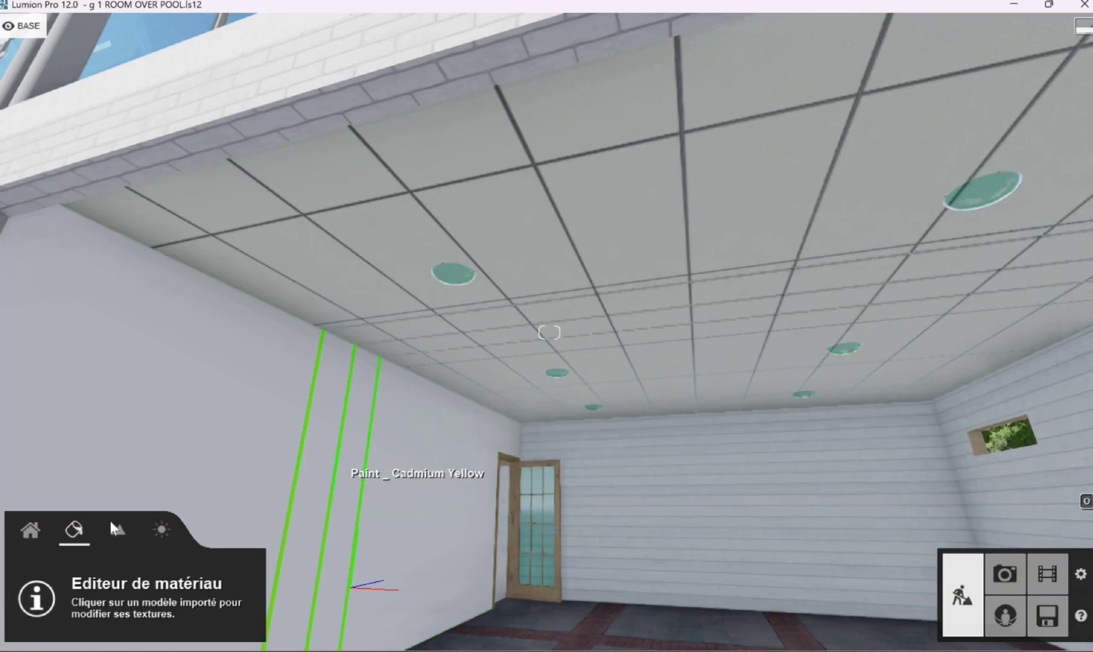
Step: Lower the sun height to turn the scene to night and open the material of the round ceiling lights for editing
left_click(162, 531)
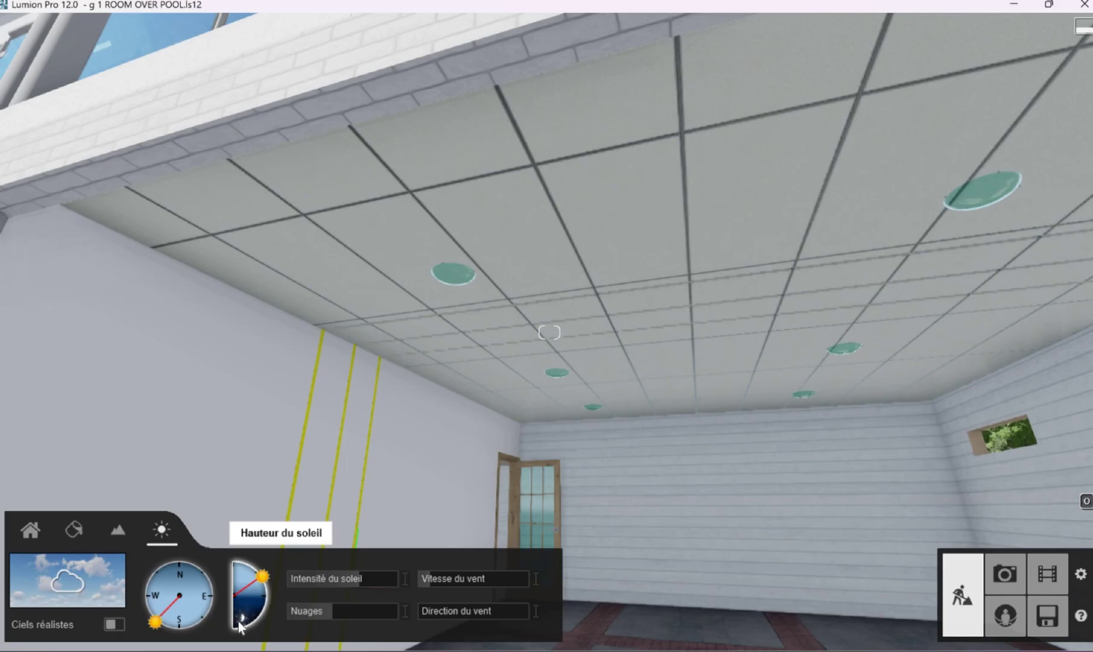
left_click_drag(241, 626, 237, 627)
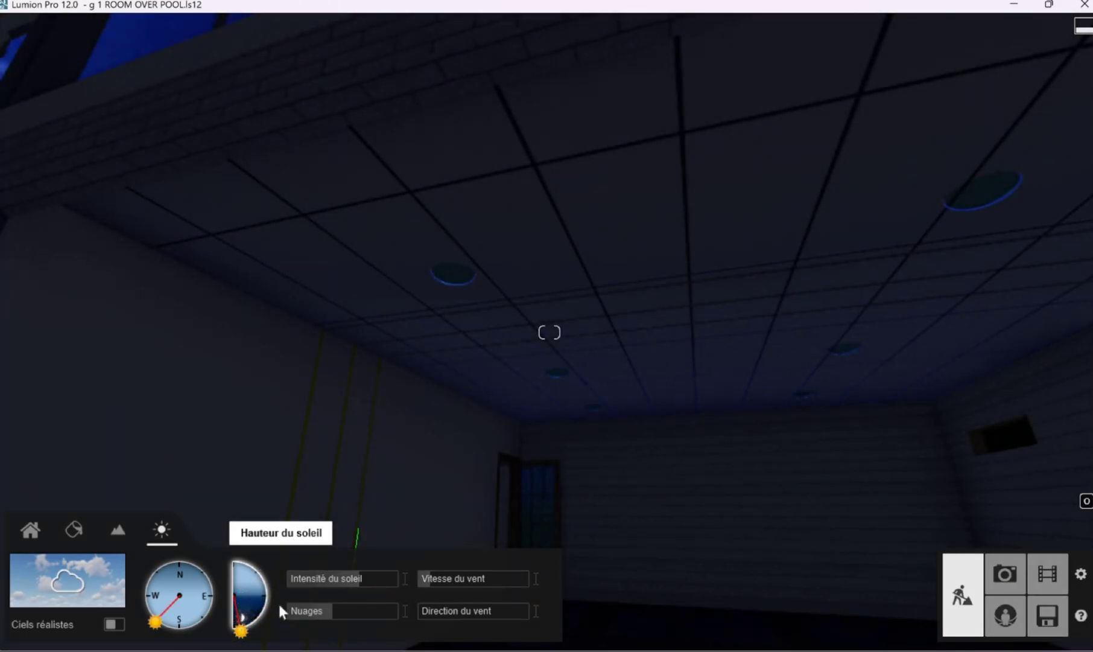
left_click(74, 530)
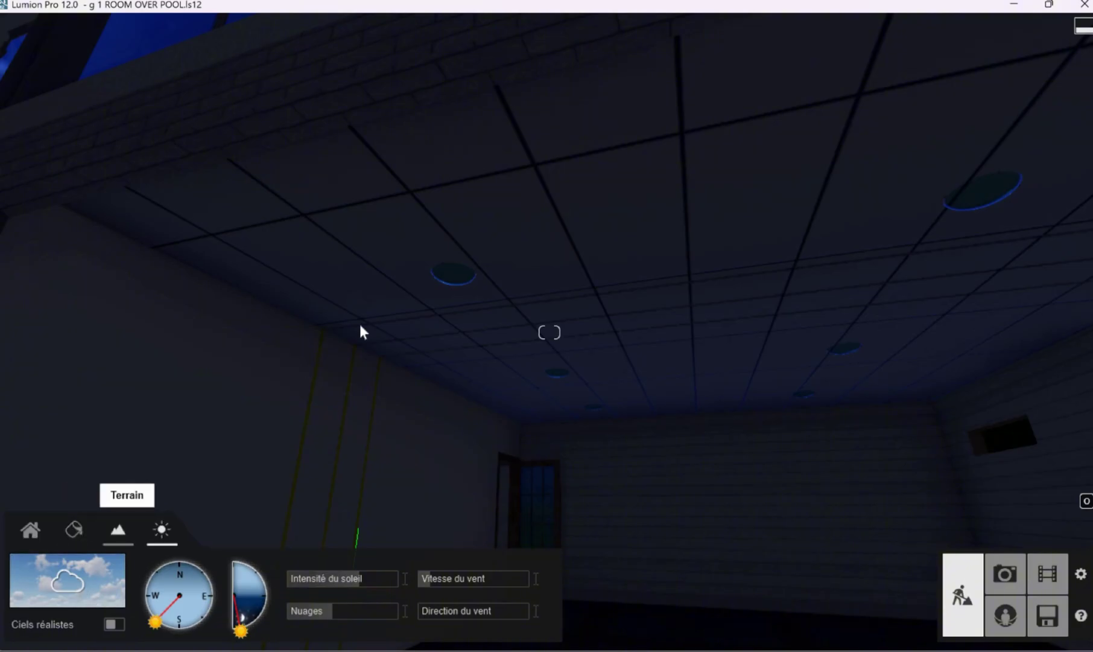
left_click(450, 271)
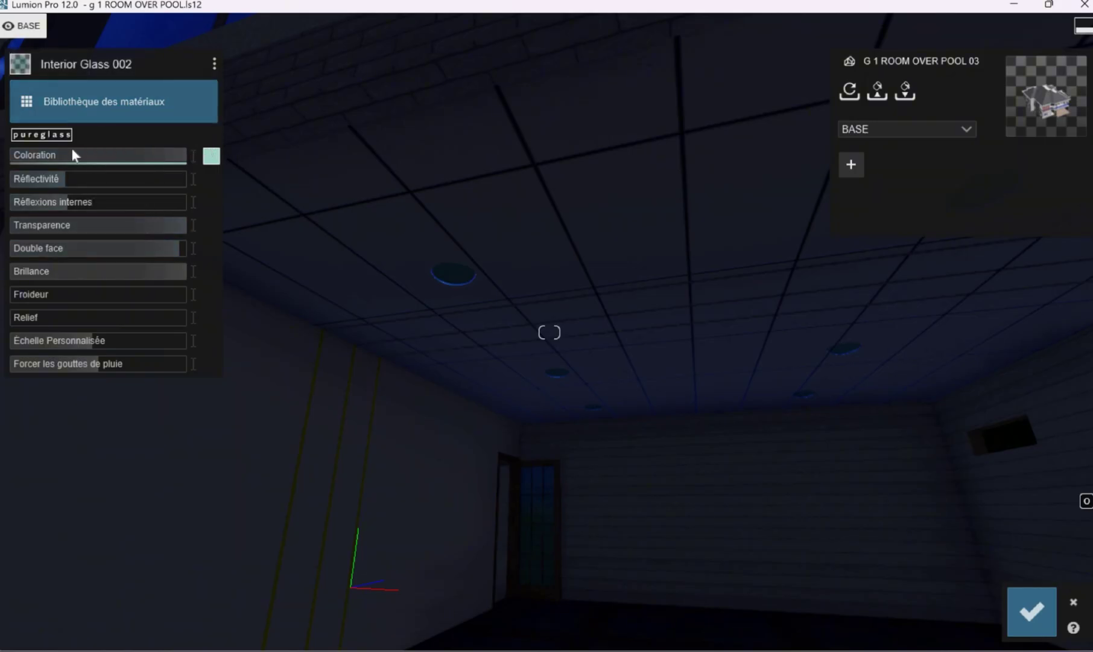
Step: Replace the glass of the round ceiling lights with the interior marble material Marble 014 1024
left_click(51, 97)
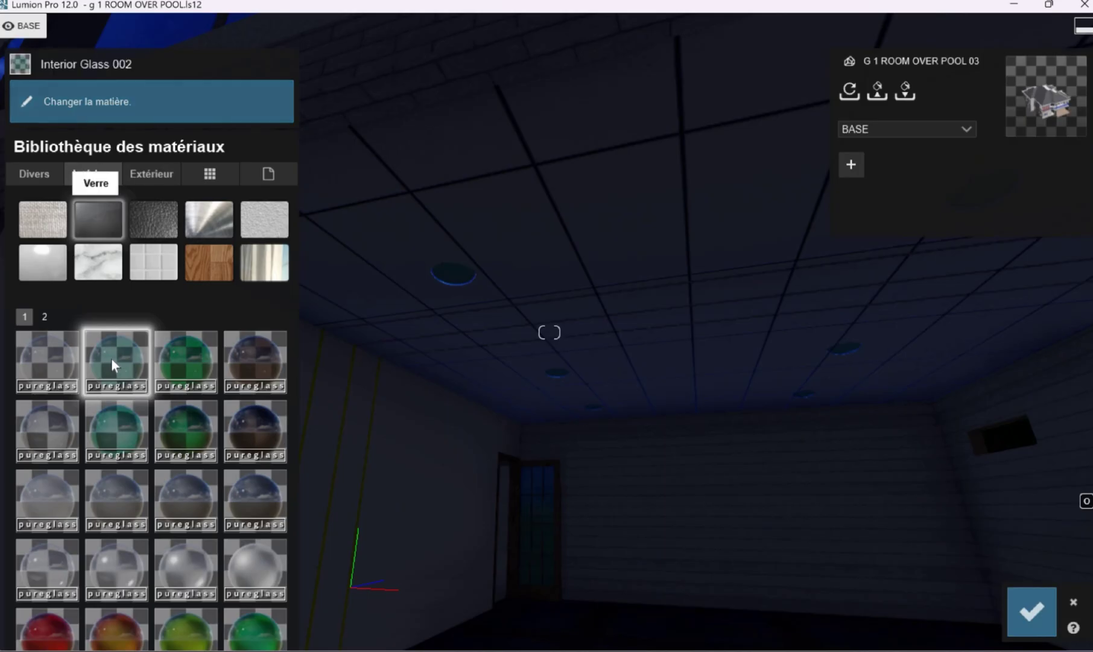
left_click(111, 357)
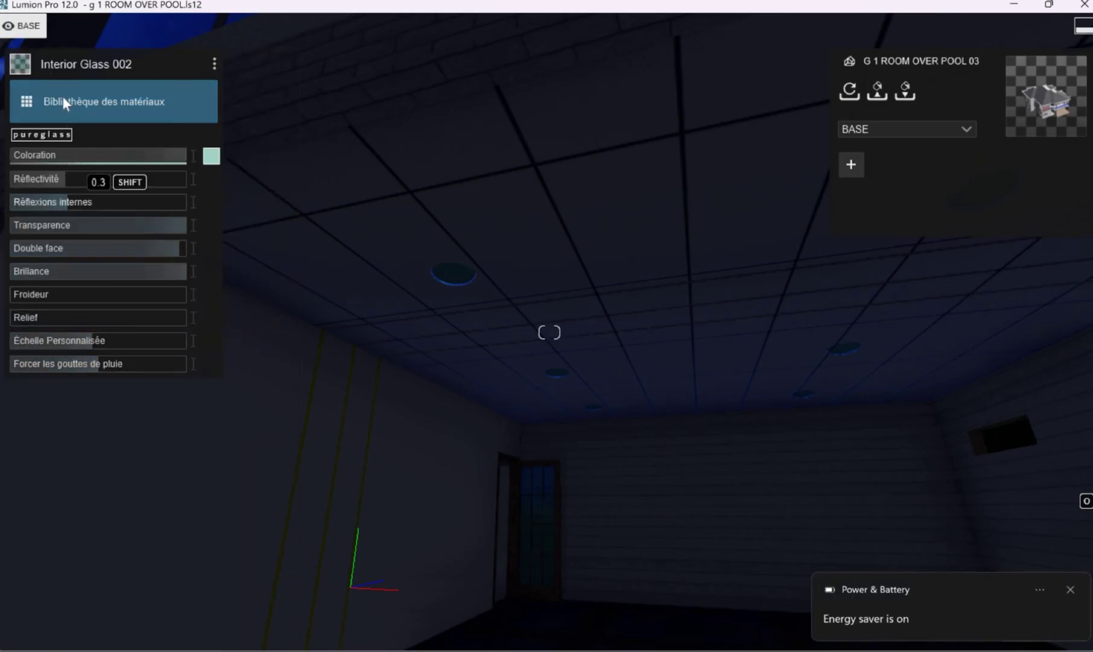
left_click(212, 157)
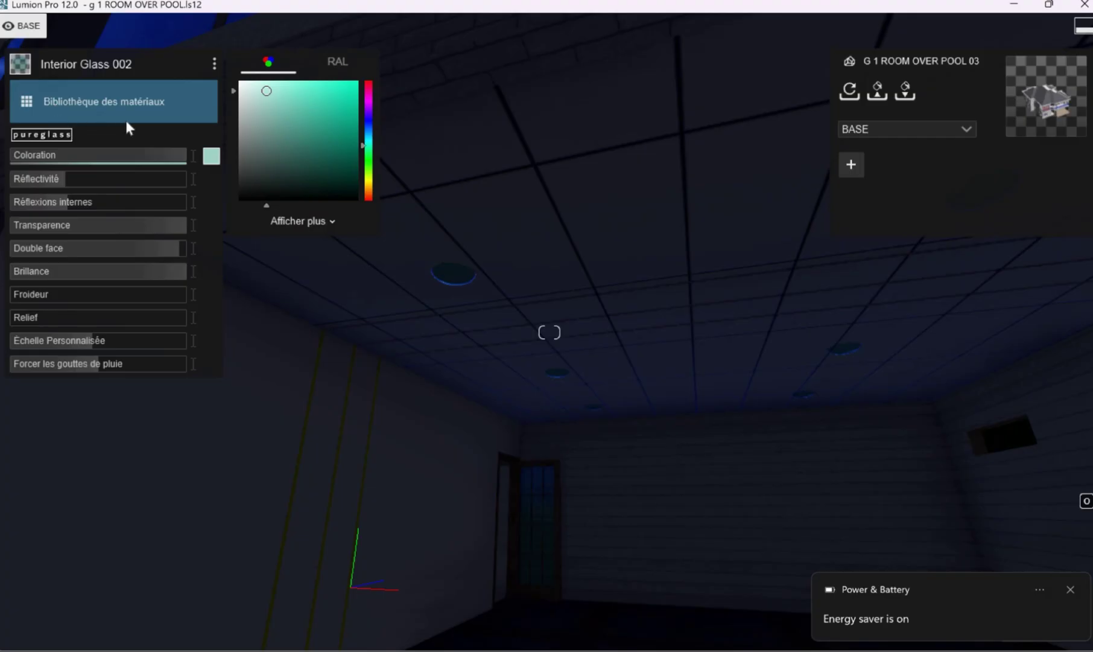
left_click(86, 99)
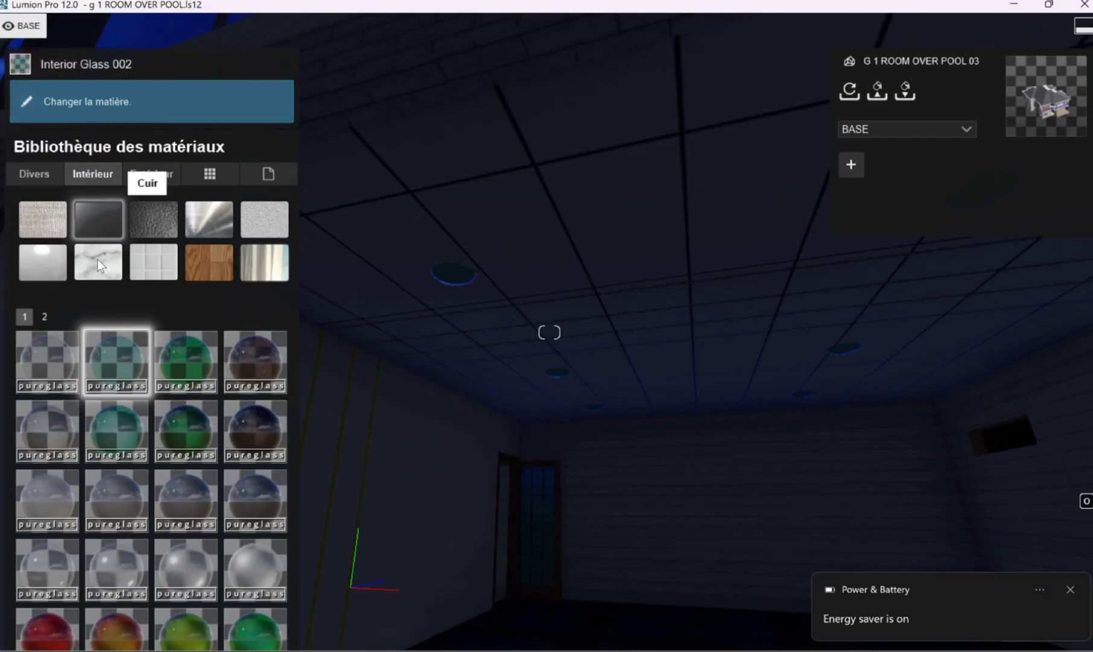
left_click(97, 258)
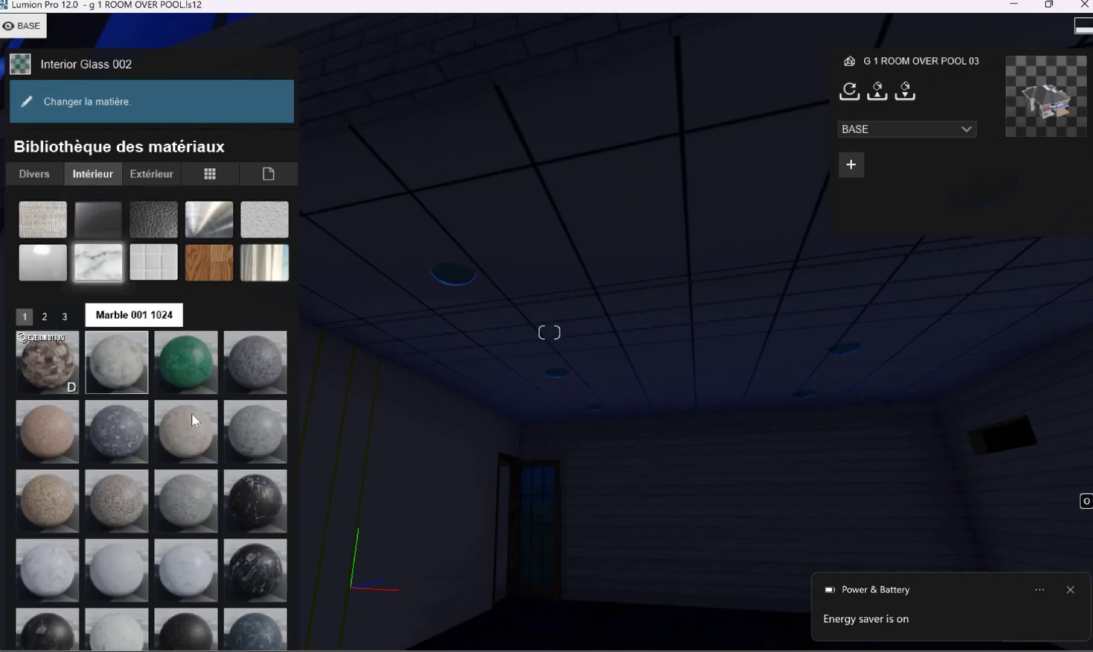
left_click(187, 574)
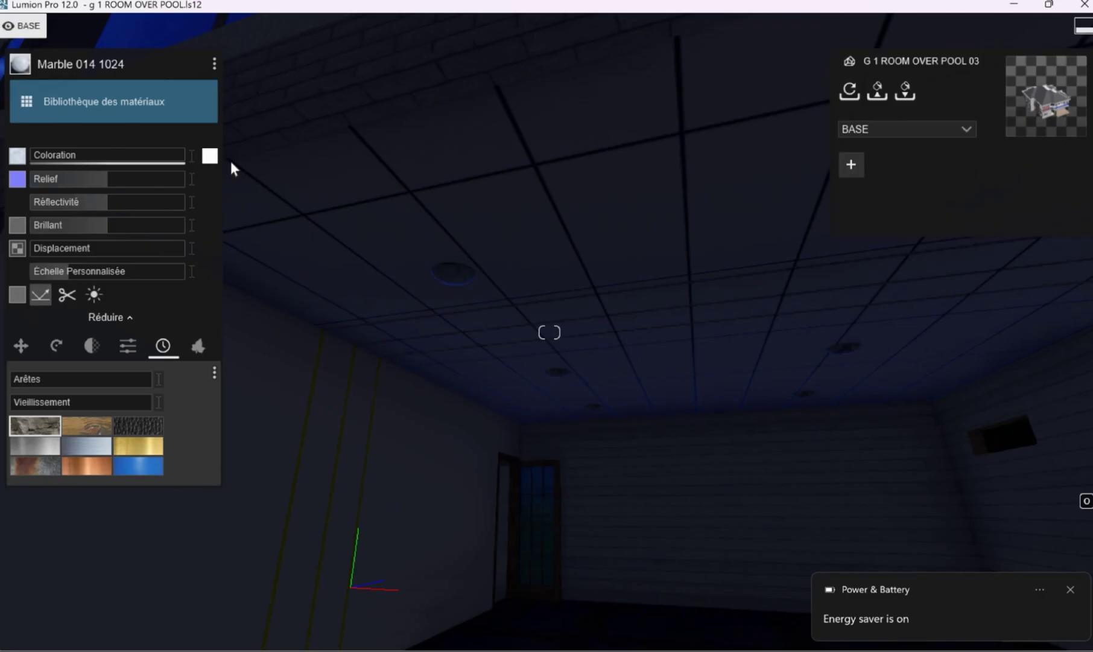
Step: Raise the emissive value of the ceiling lights' marble material so they glow white, and save the material
left_click(210, 155)
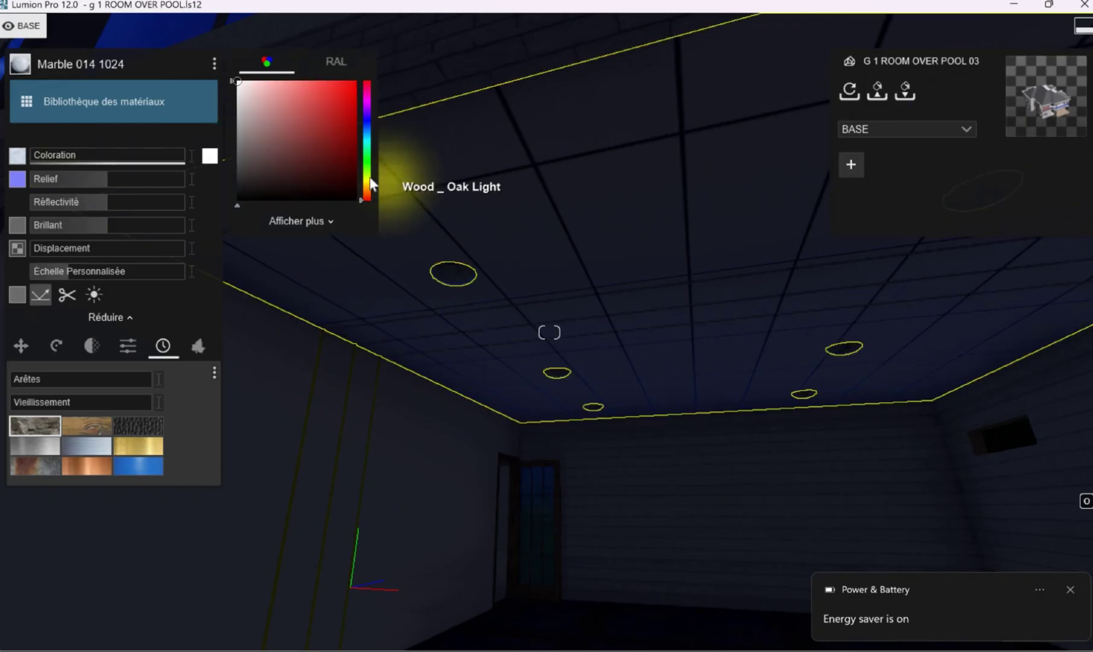
left_click(366, 137)
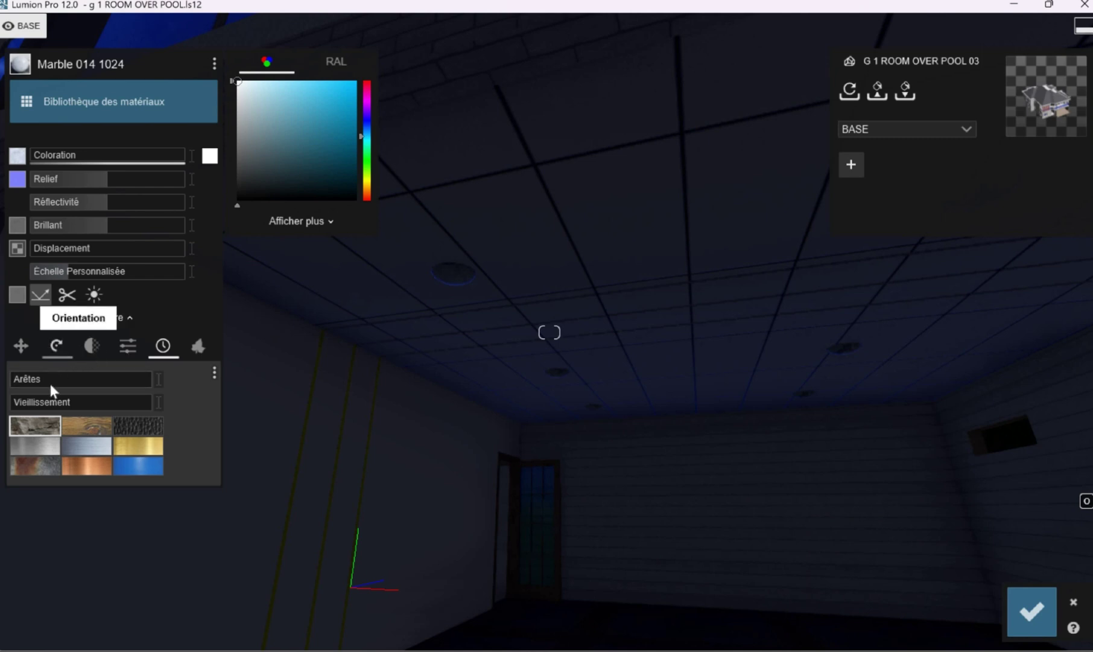
left_click(22, 344)
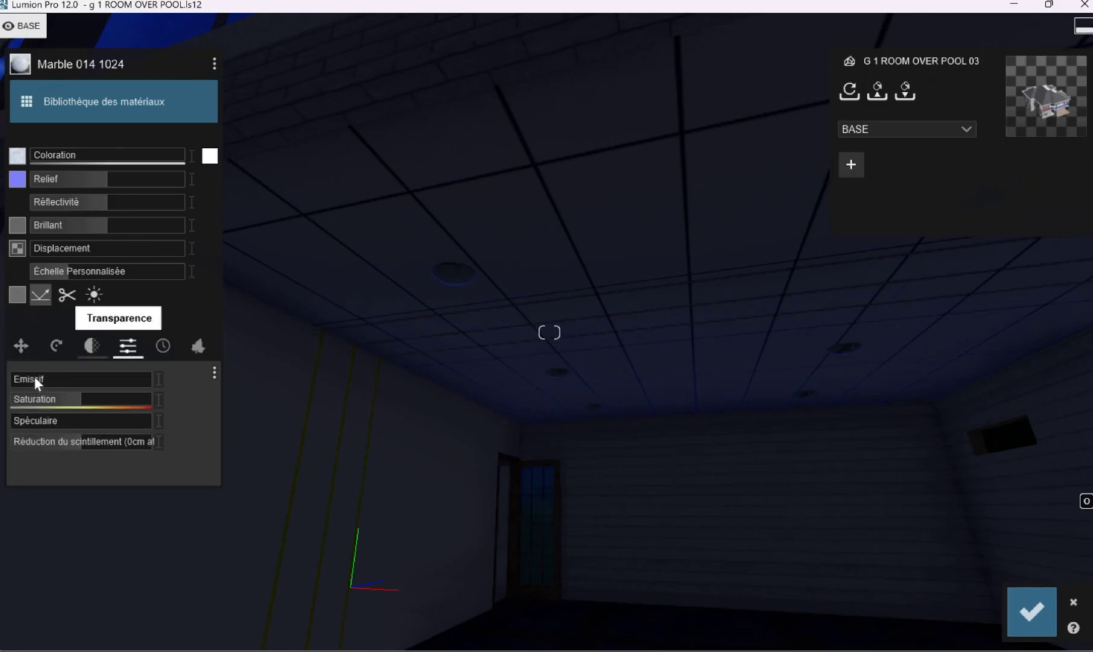
mouse_move(34, 375)
left_mouse_down()
mouse_move(59, 374)
mouse_move(35, 378)
left_mouse_up()
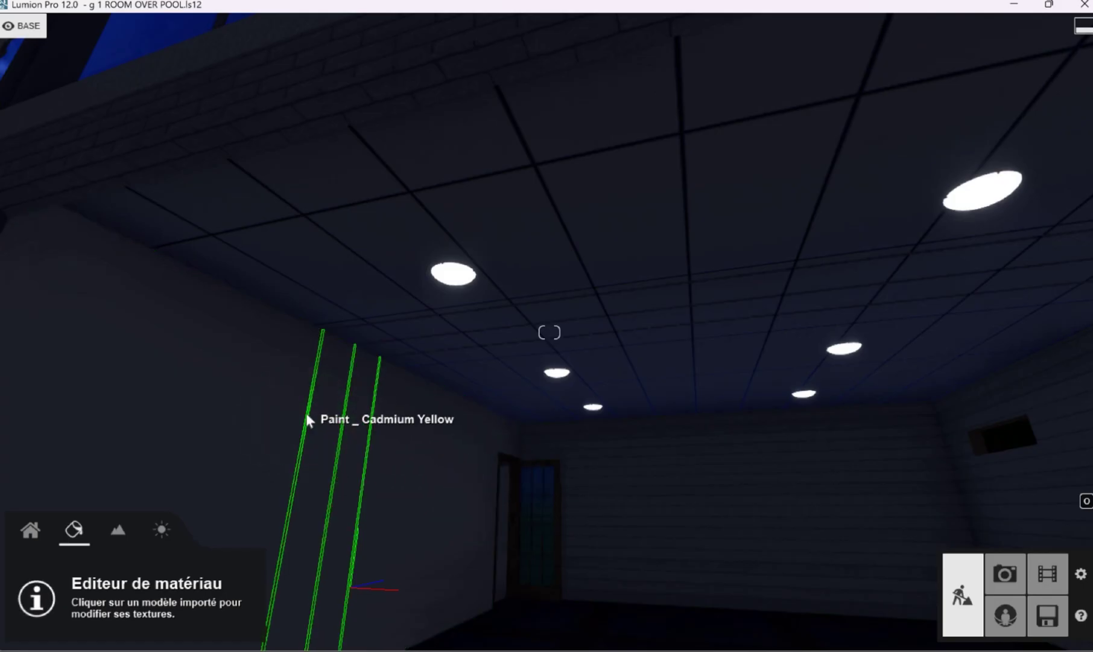
Step: Assign Carpet Domestic 007 1024 to the yellow strips on the garage wall and raise their emissive value so they glow
left_click(307, 416)
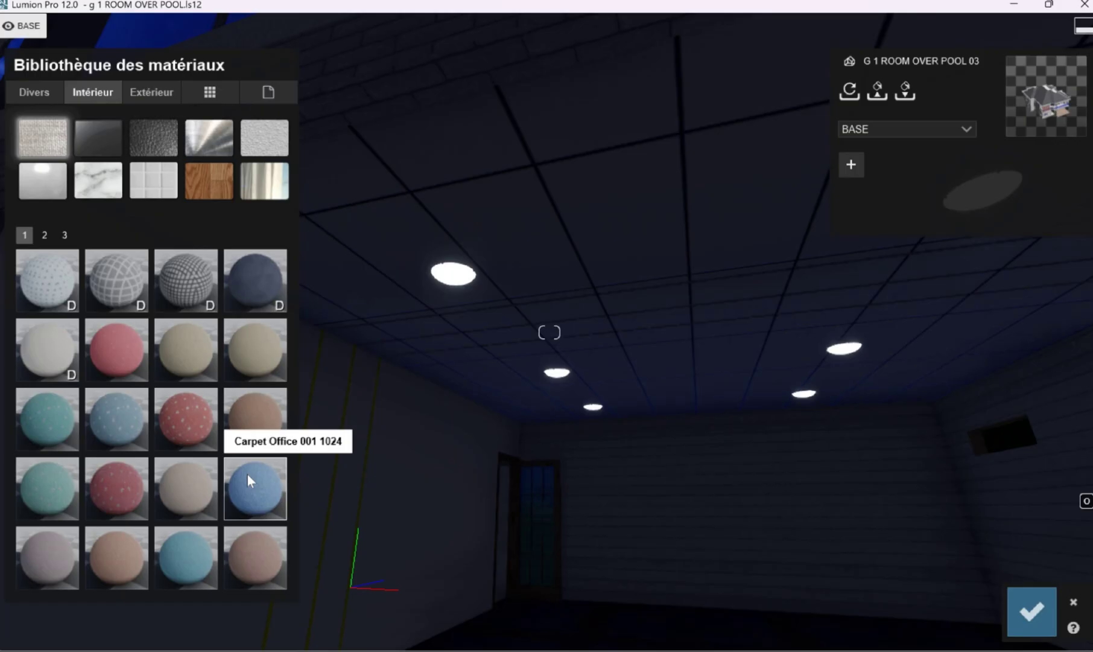
left_click(255, 492)
left_click(254, 491)
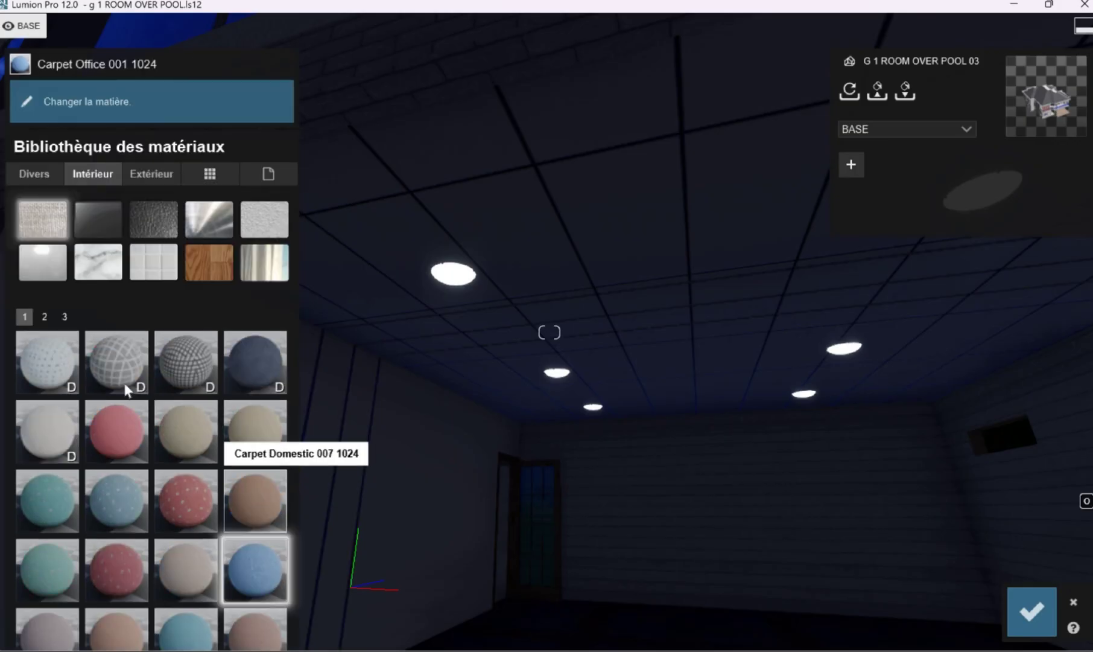
left_click_drag(81, 378, 170, 181, "shift")
Step: Tint the glowing wall strips blue, with slightly more emissive, higher relief and reduced coloration
left_click(210, 158)
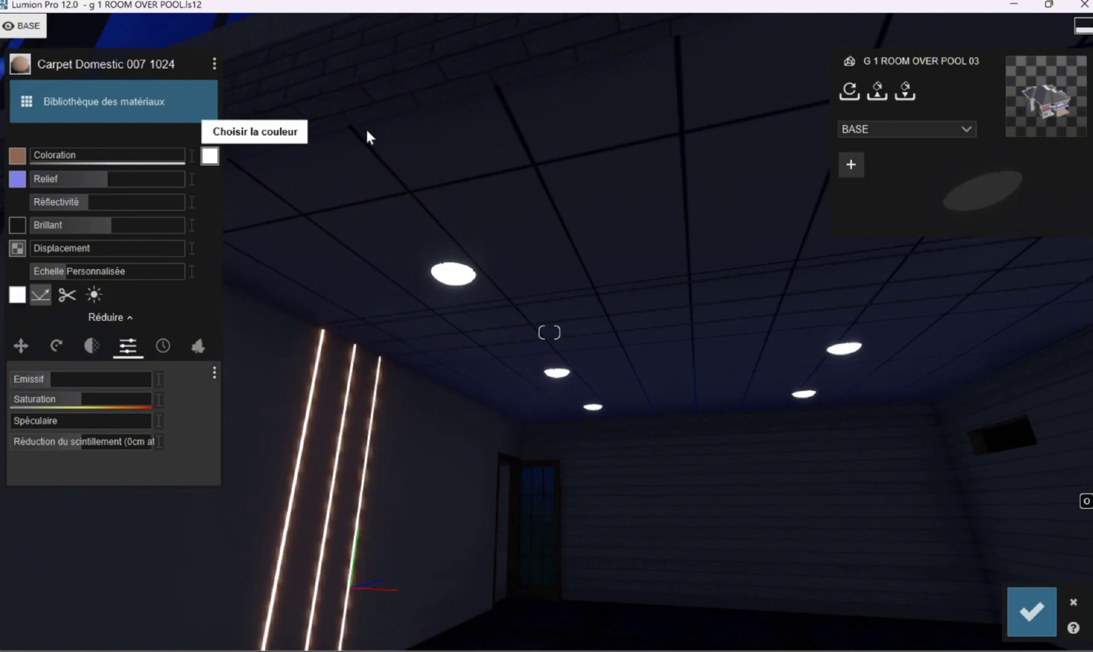
left_click_drag(368, 134, 366, 122)
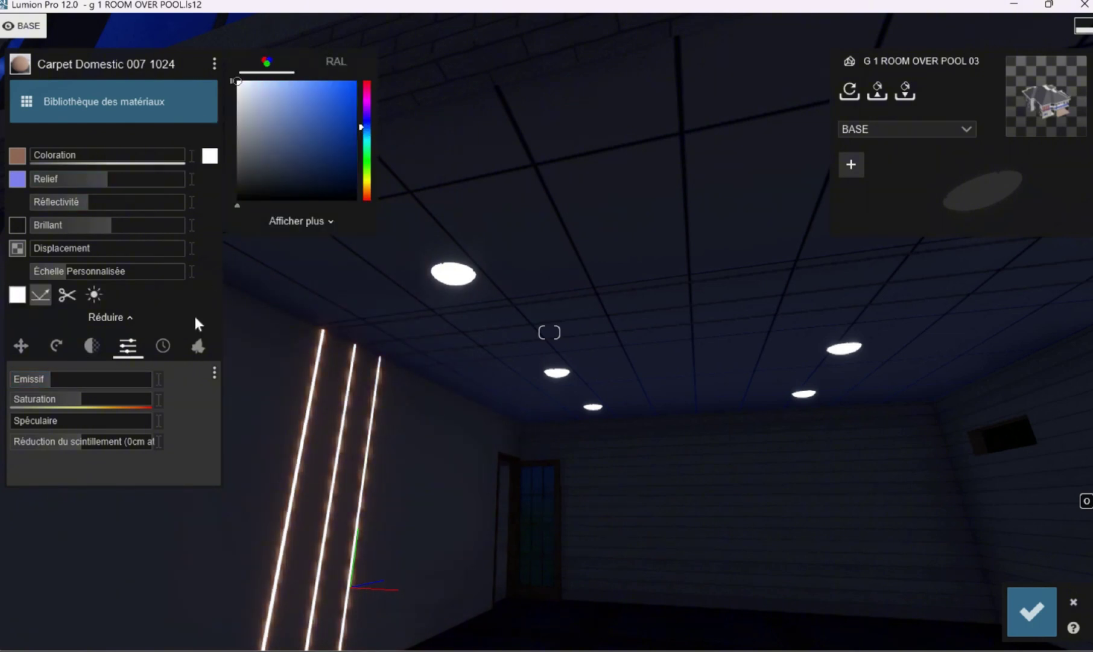
left_click_drag(95, 379, 62, 381, "shift")
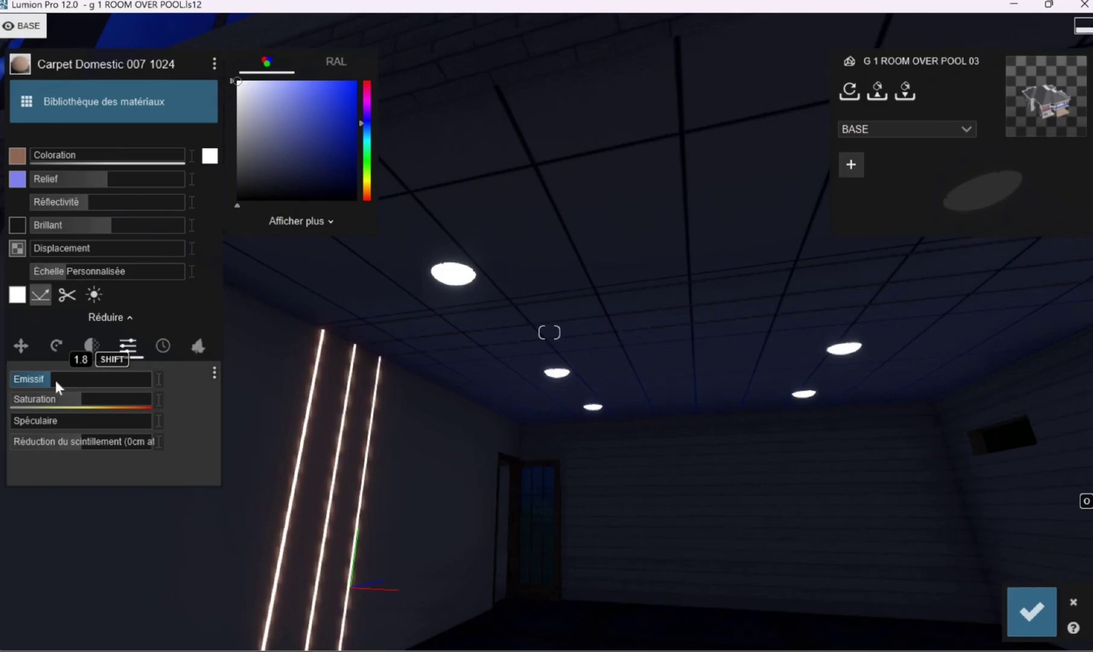
left_click_drag(61, 252, 164, 163, "shift")
left_click_drag(96, 179, 195, 158, "shift")
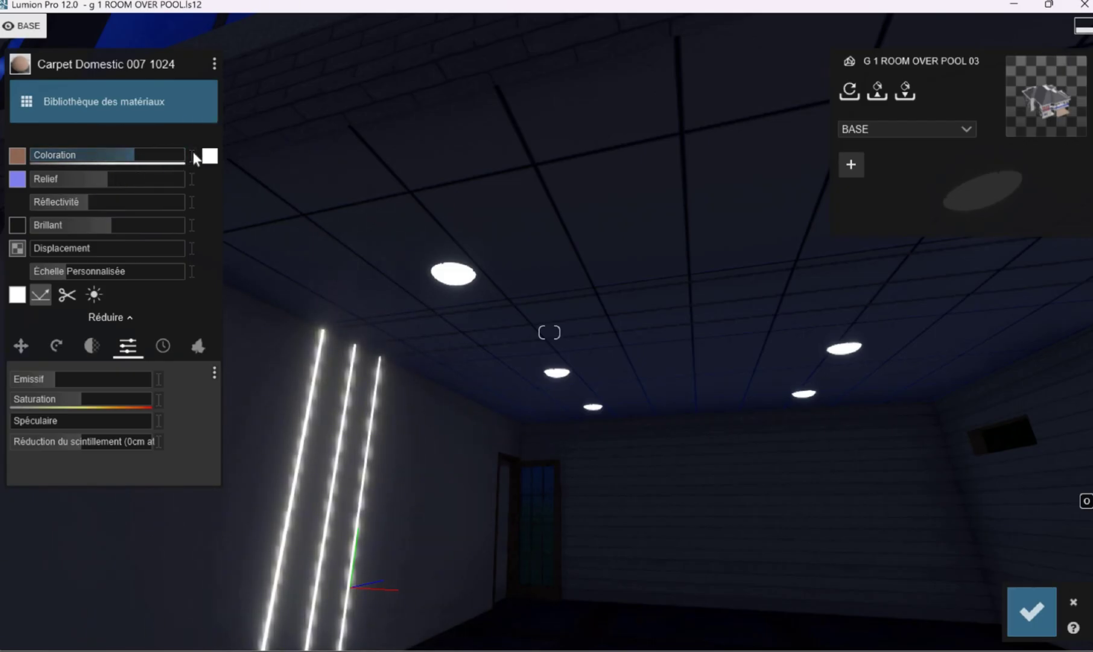
left_click(342, 112)
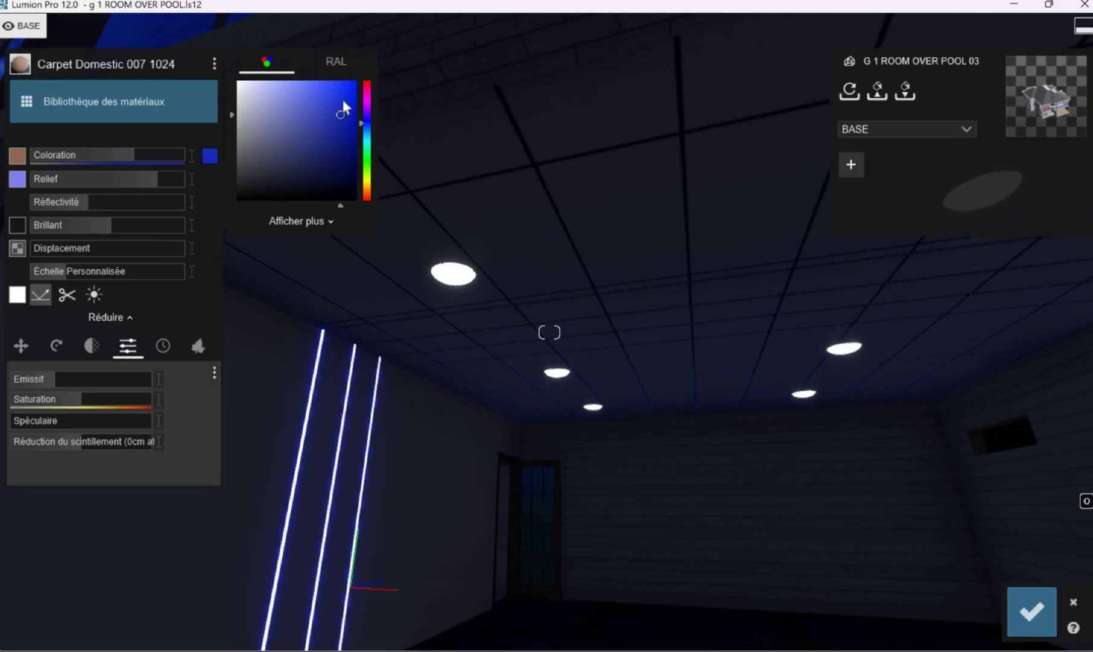
Step: Change the glowing wall strips to dark red with full coloration and lower their relief
left_click(366, 81)
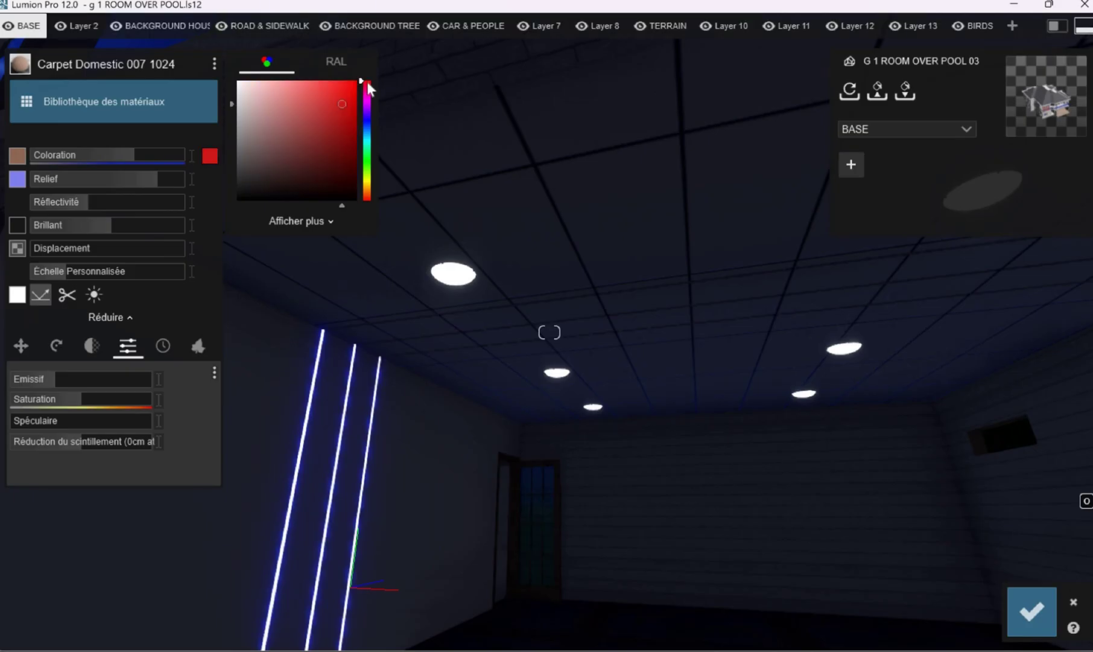
left_click(351, 136)
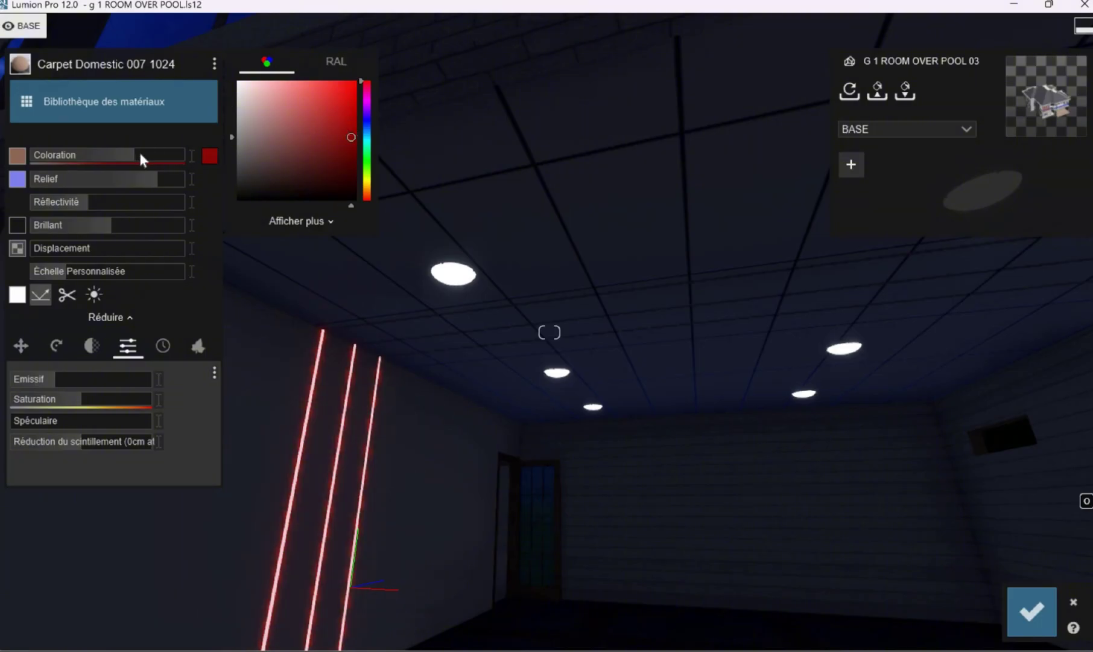
left_click(209, 155)
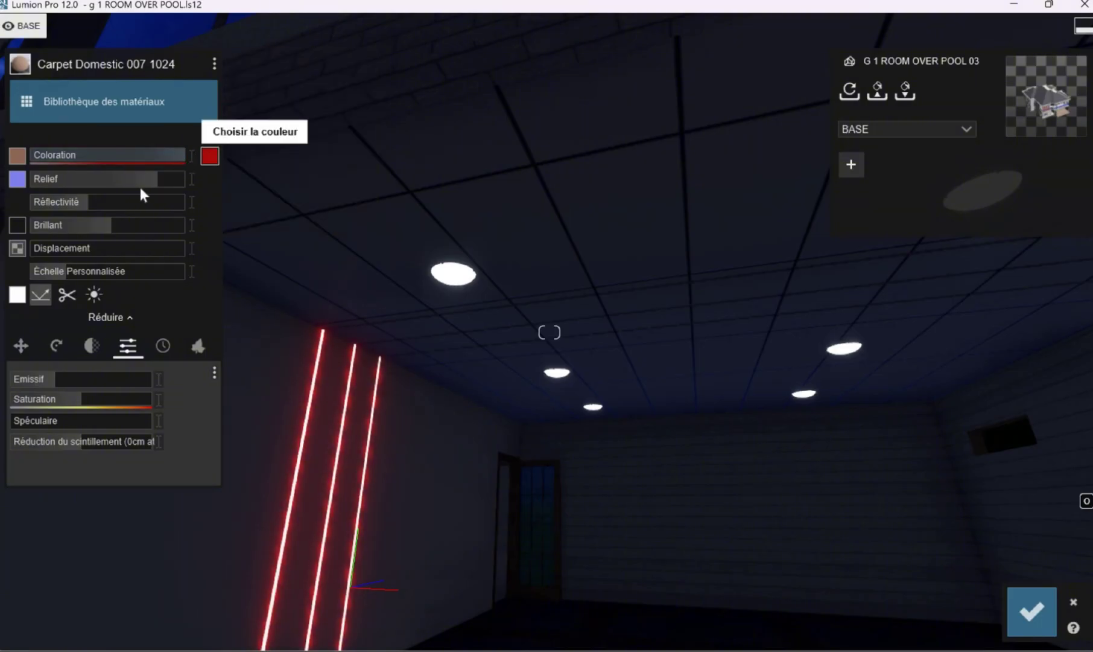
left_click(92, 179)
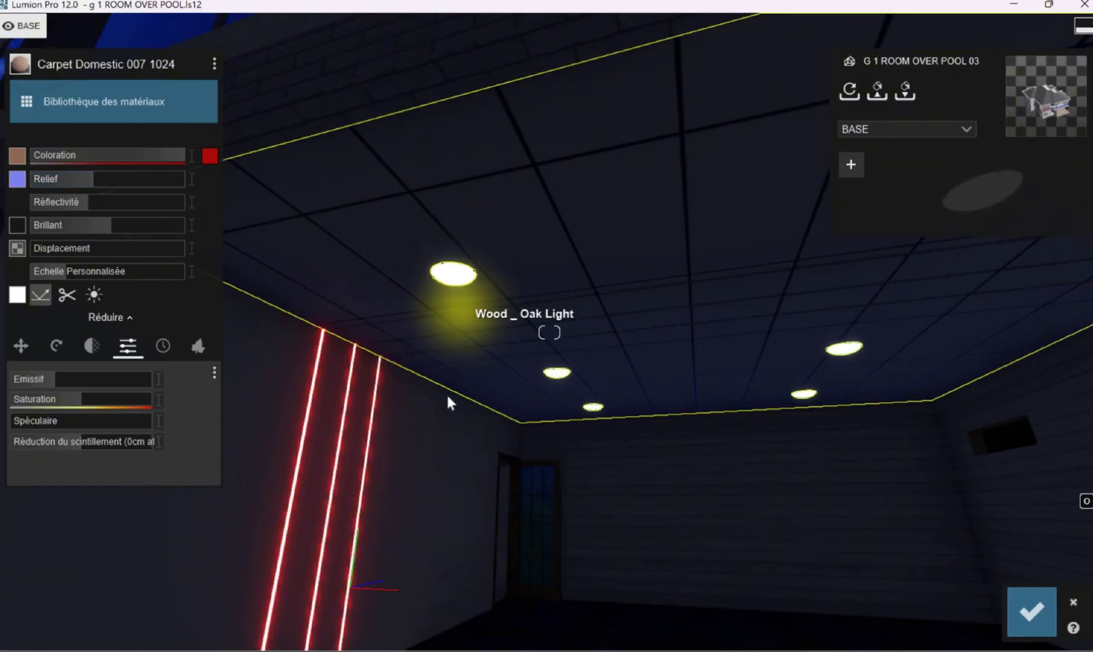
Step: Inspect the red light strips on the garage walls and ceiling and the round ceiling lights at night
right_click_drag(444, 395, 437, 360)
key("s")
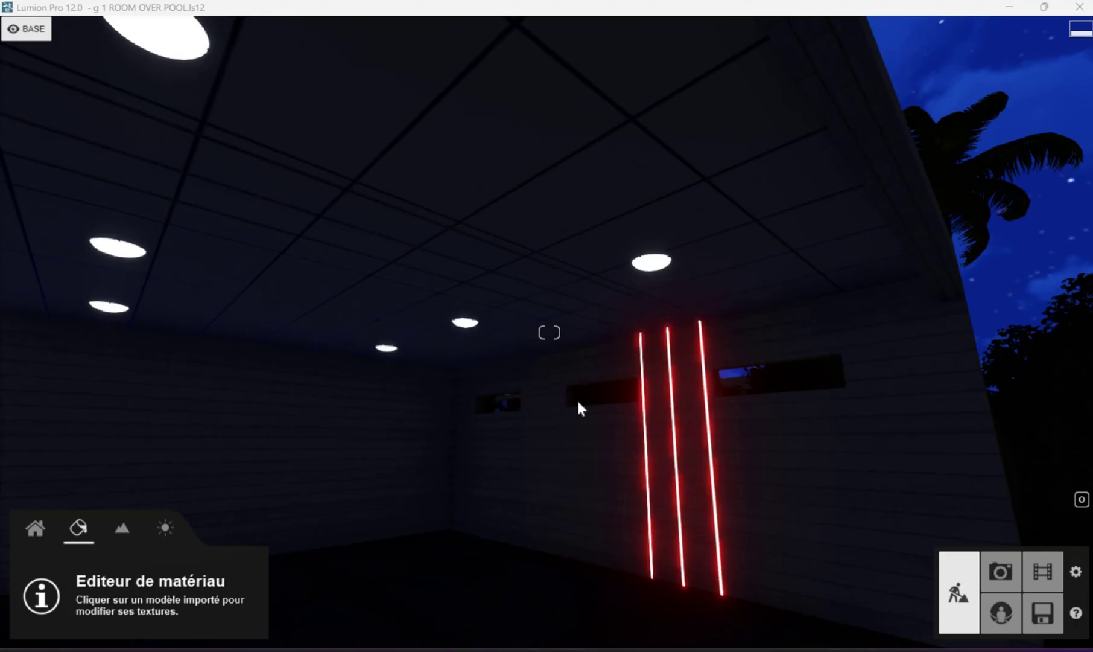
right_click_drag(544, 391, 452, 476)
right_click_drag(597, 305, 575, 321)
key("w")
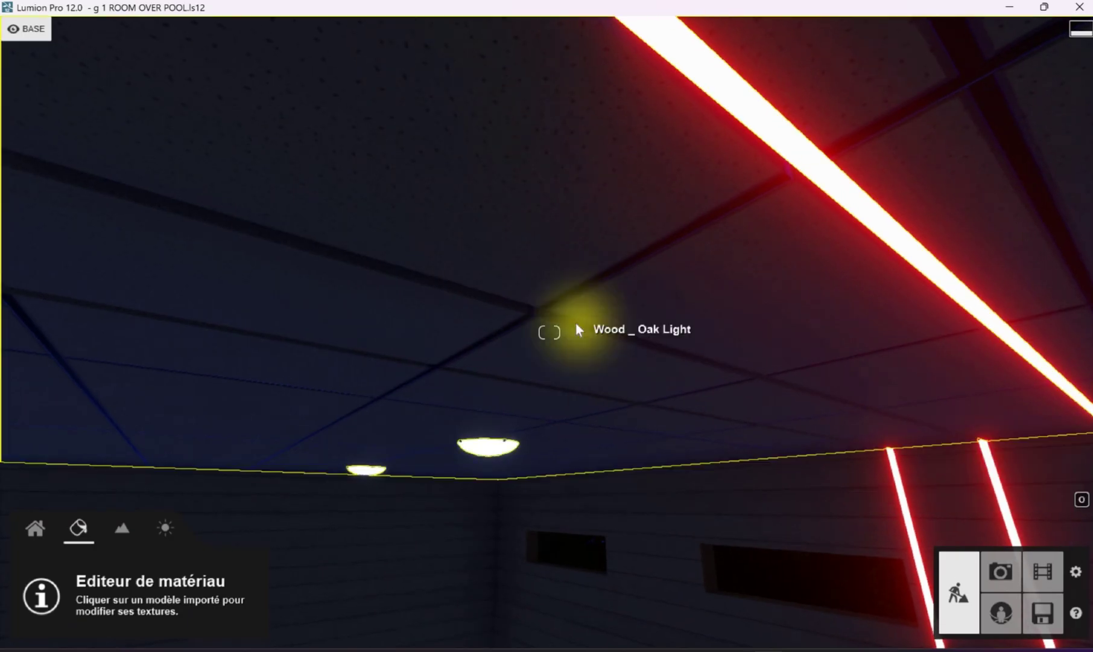
key("s")
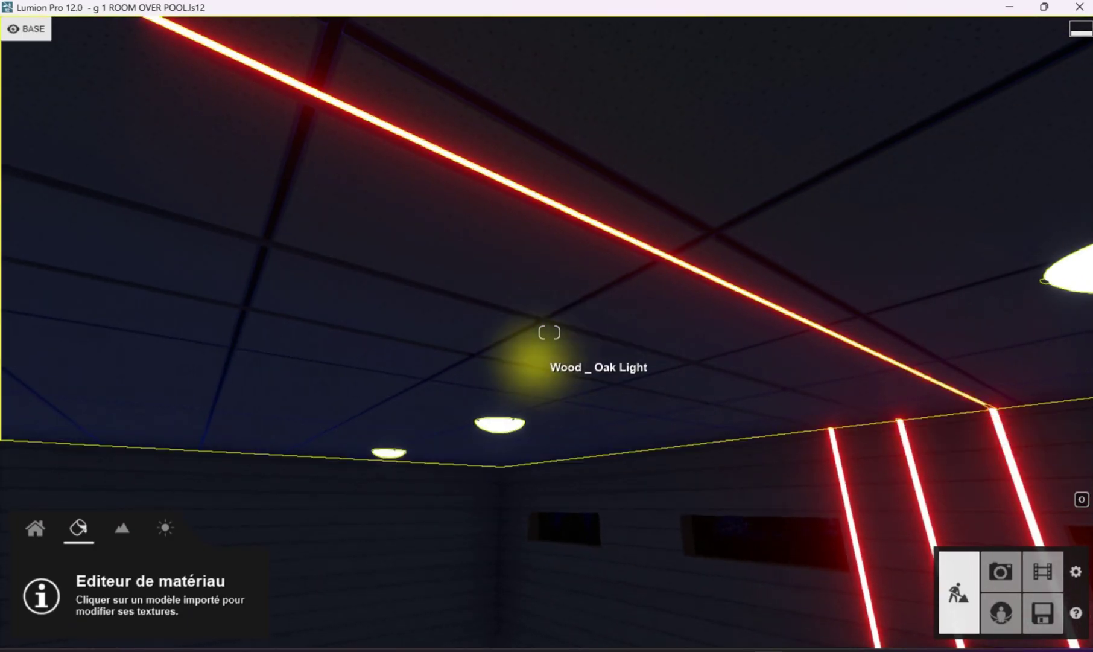
key("s")
right_click_drag(450, 360, 473, 333)
key("w")
key("s")
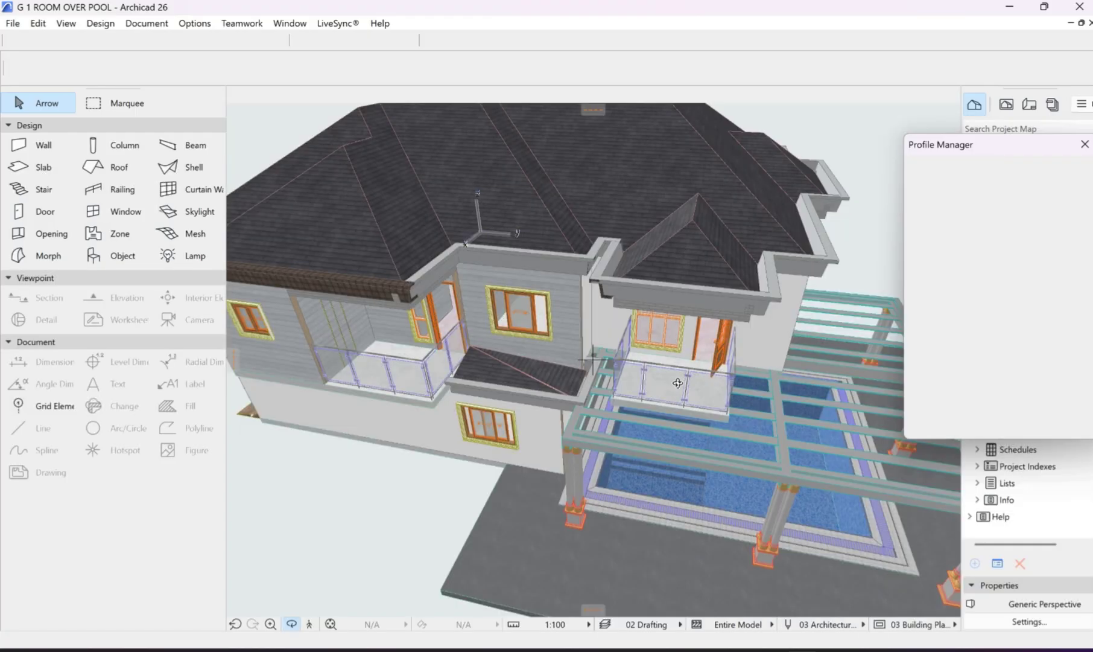
Step: Switch to Archicad's 3D view of the garage and lower the middle yellow light strip on its ceiling
left_click_drag(576, 379, 595, 347)
scroll(547, 415, "down", 3)
scroll(596, 348, "up", 10)
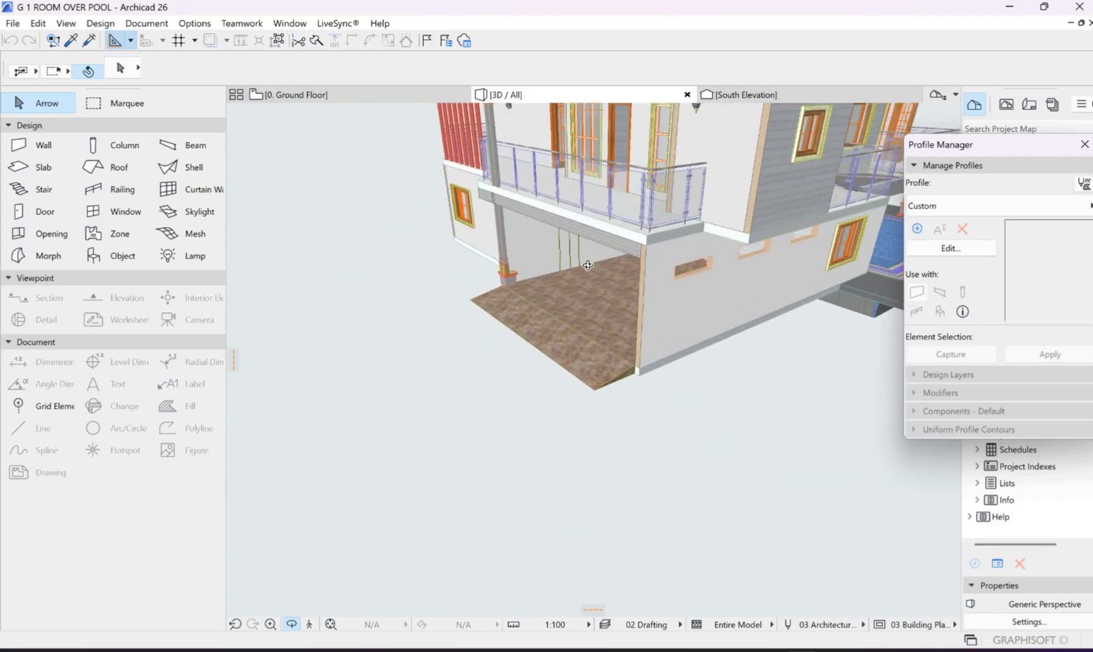
scroll(606, 304, "up", 5)
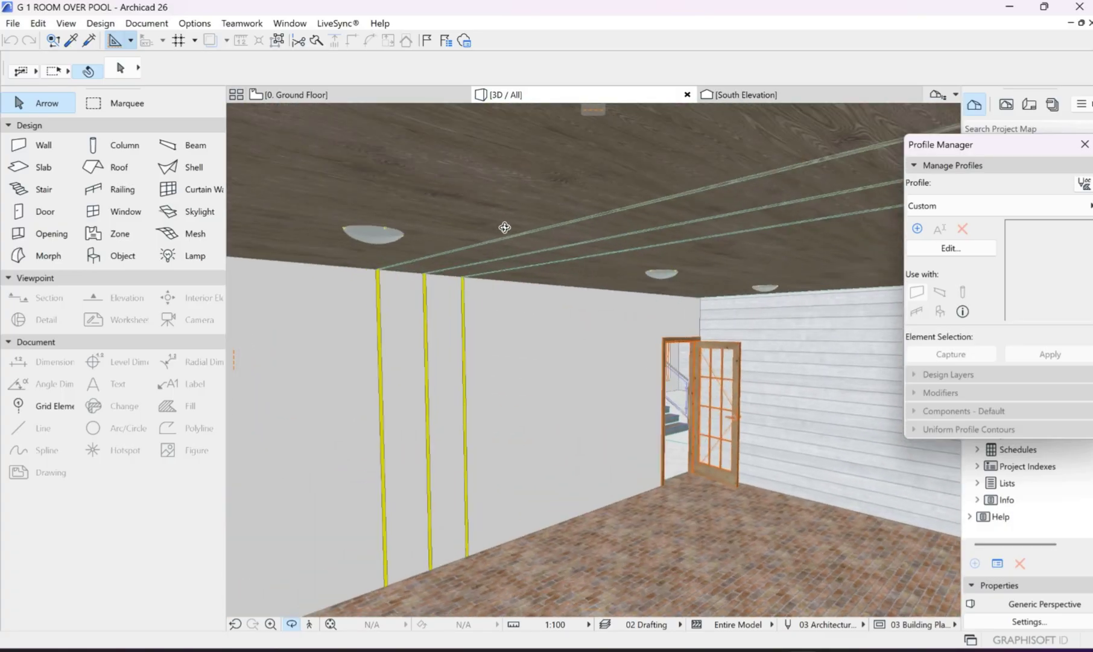
left_click_drag(539, 230, 605, 361)
left_click_drag(519, 288, 627, 205)
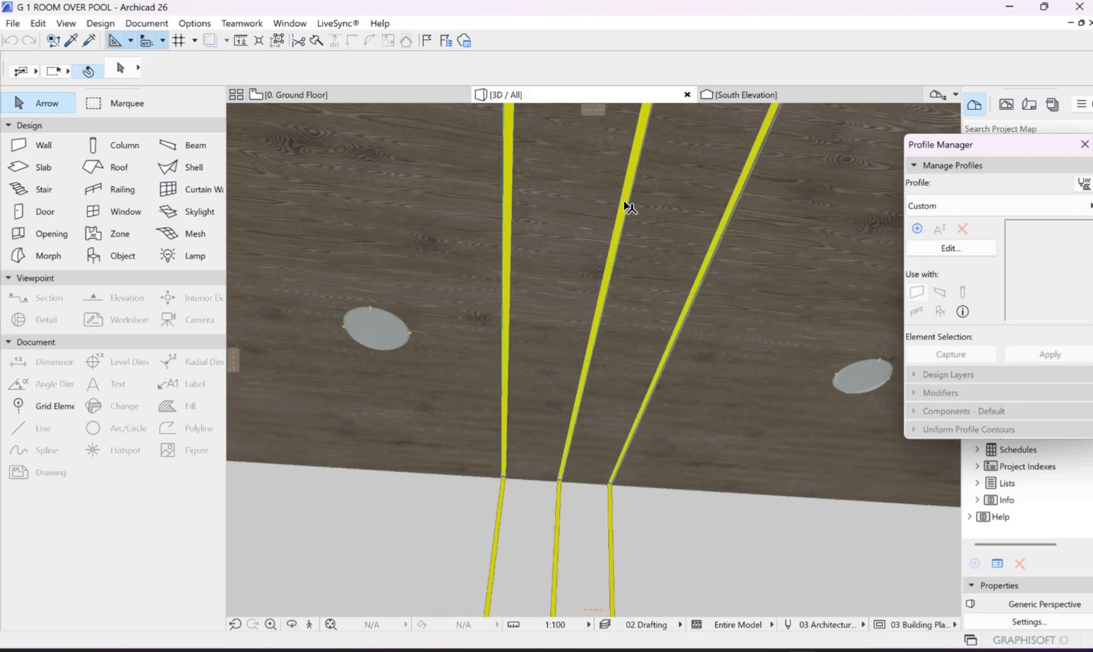
left_click(626, 204)
key("Escape")
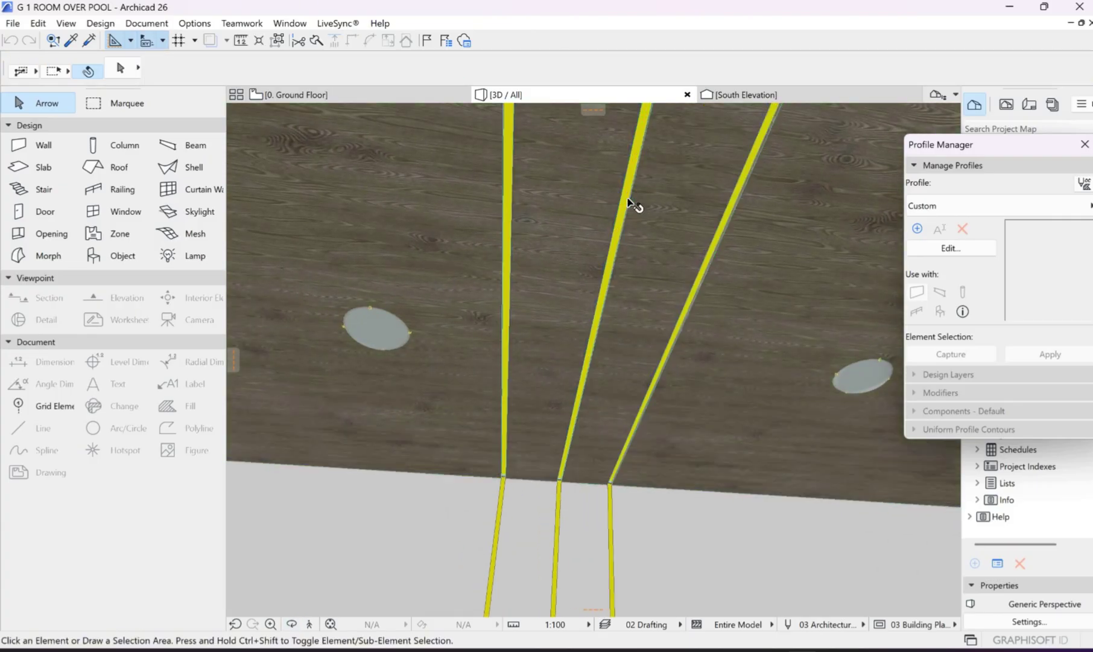
scroll(628, 203, "up", 3)
left_click(630, 201)
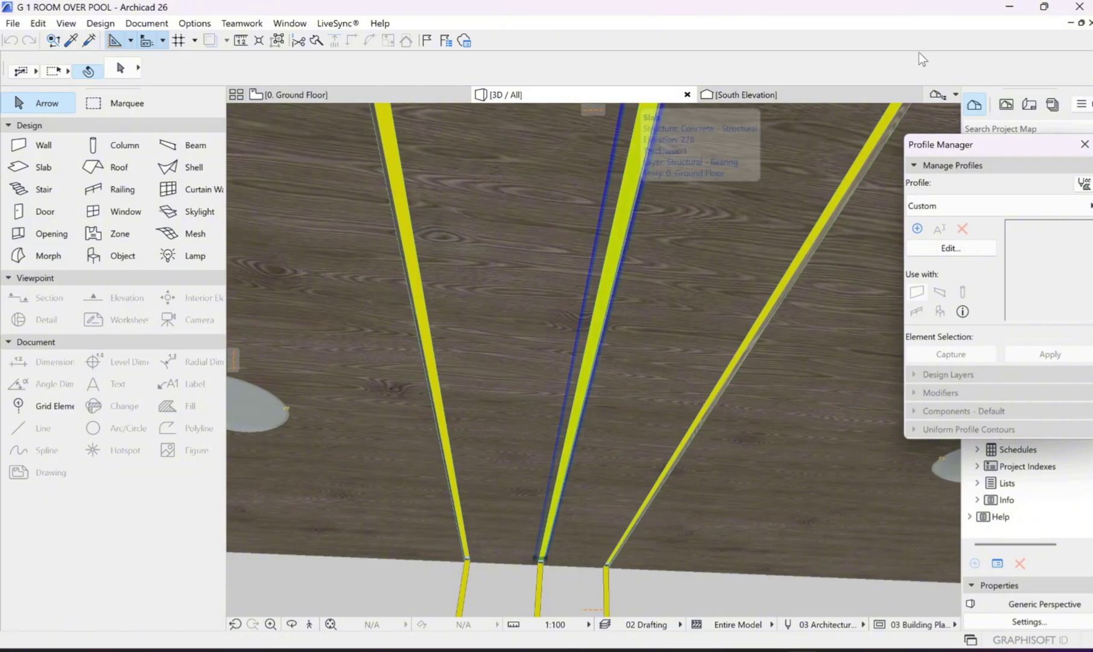
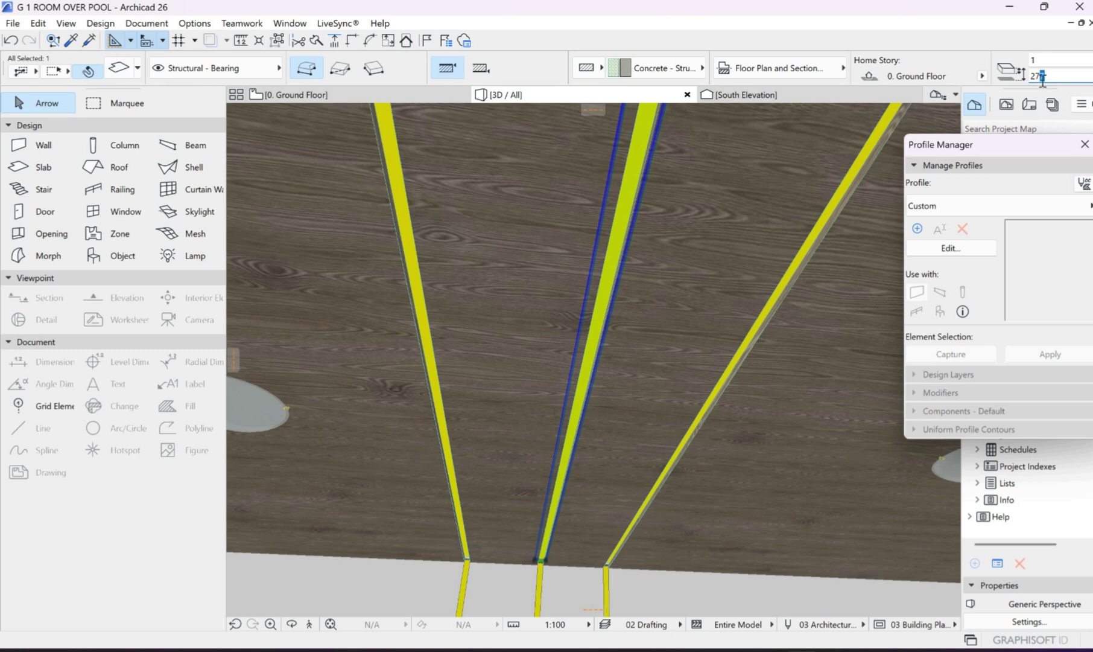
left_click(875, 175, "shift")
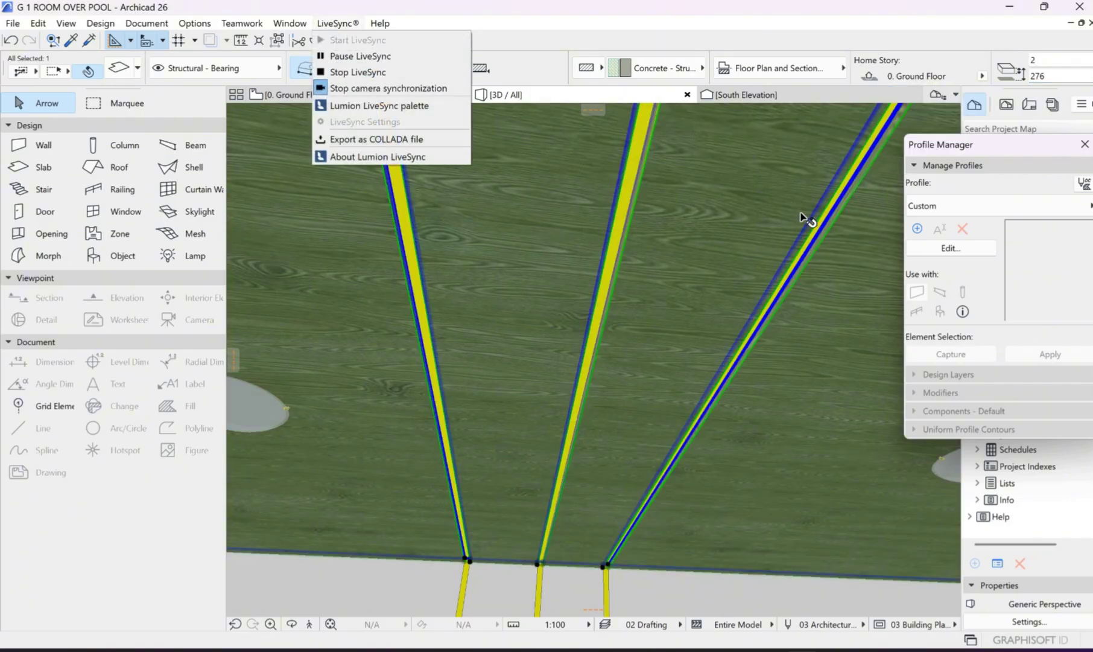
key("Escape")
key("Escape")
Step: Lower the two outer yellow light strips on the garage ceiling, setting the elevation to 276
scroll(826, 201, "up", 2)
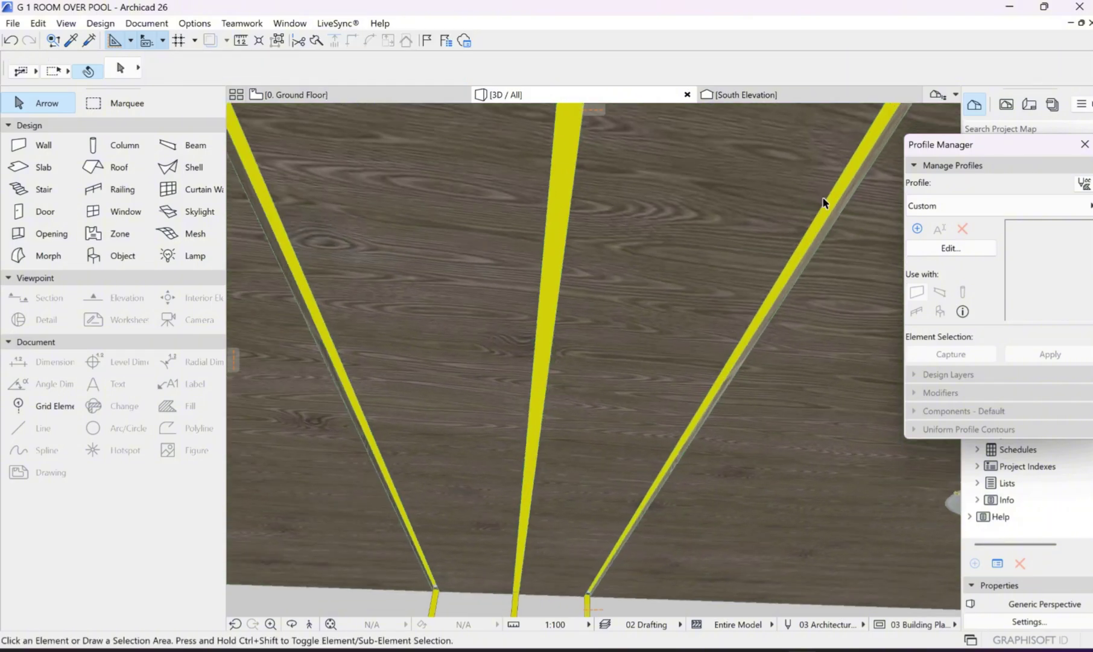
scroll(838, 199, "up", 3)
left_click(844, 199)
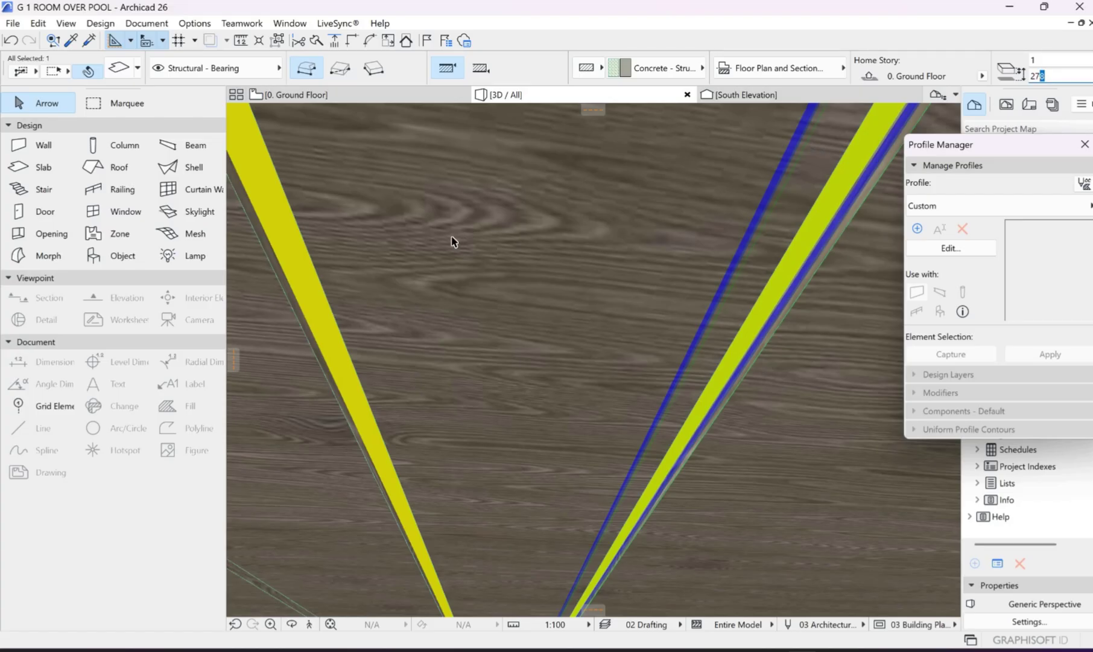
scroll(564, 227, "down", 4)
middle_click_drag(488, 215, 537, 205, "shift")
key("Escape")
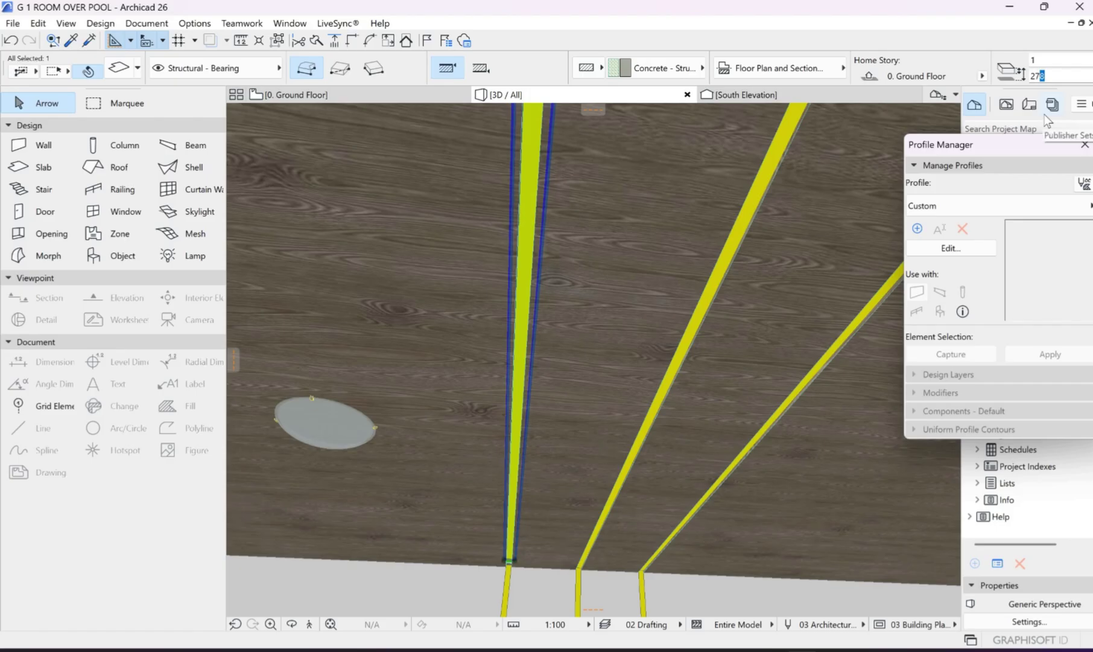
middle_click_drag(638, 192, 740, 581, "shift")
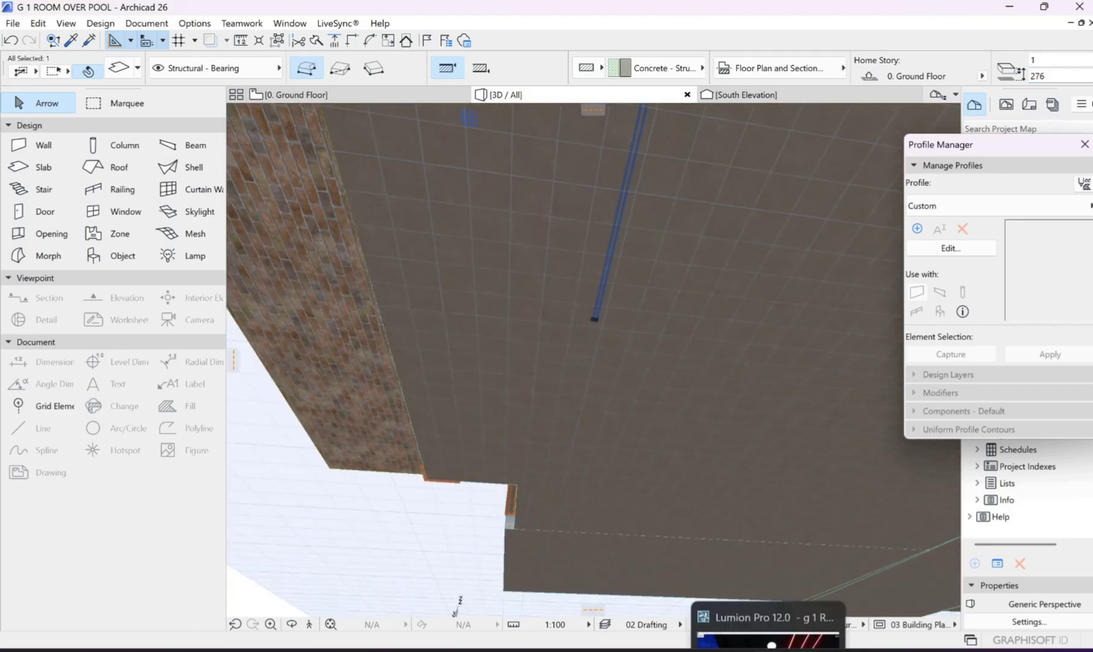
Step: Switch to Lumion and examine the red light strips and round ceiling lights from inside and outside the garage
left_click(766, 628)
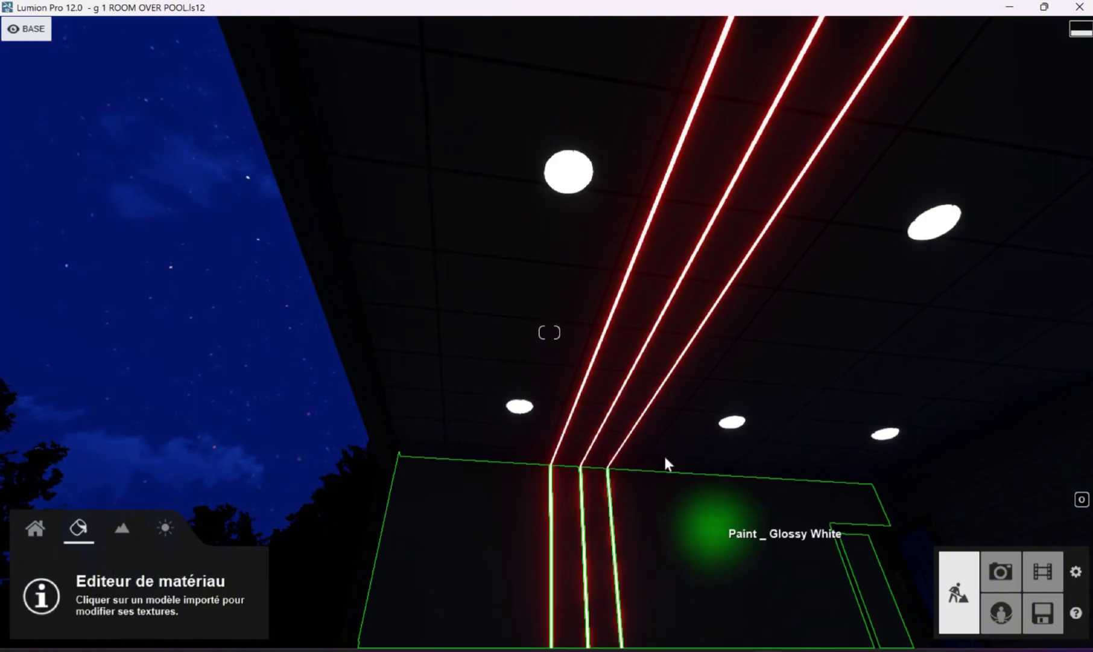
key("q")
key("e")
key("w")
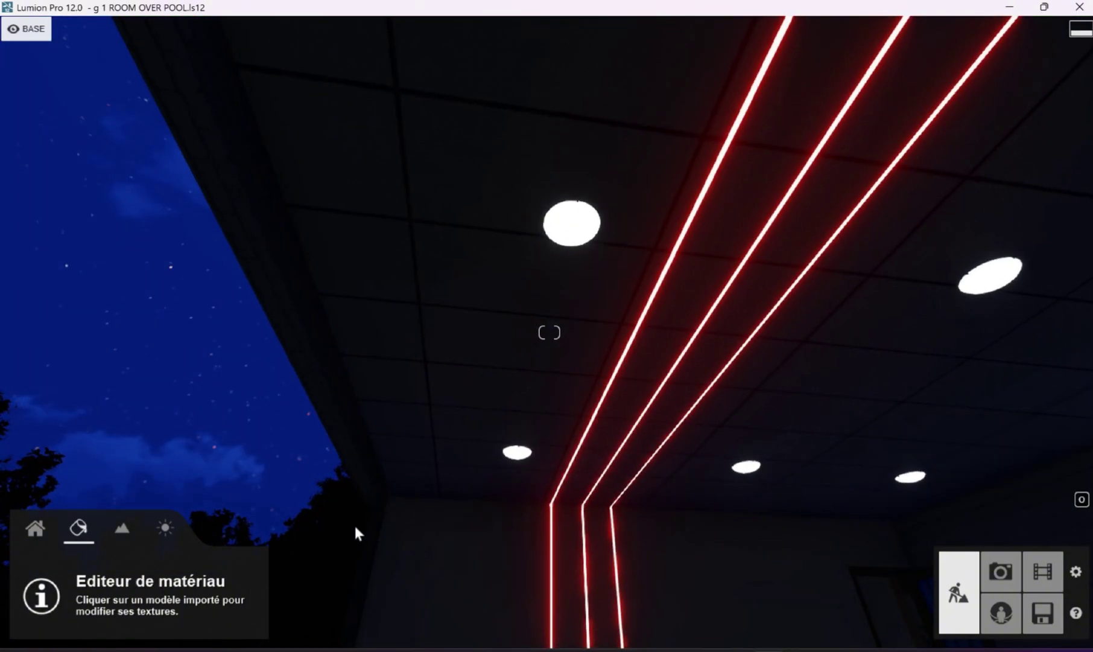
right_click_drag(320, 426, 213, 424)
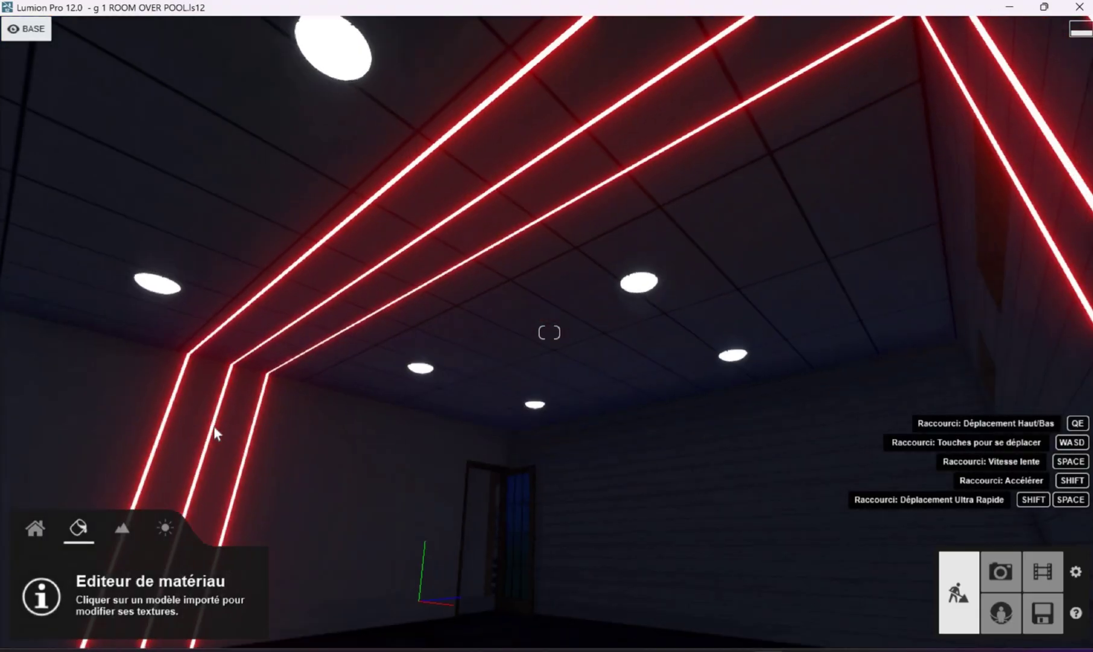
key("w")
key("s")
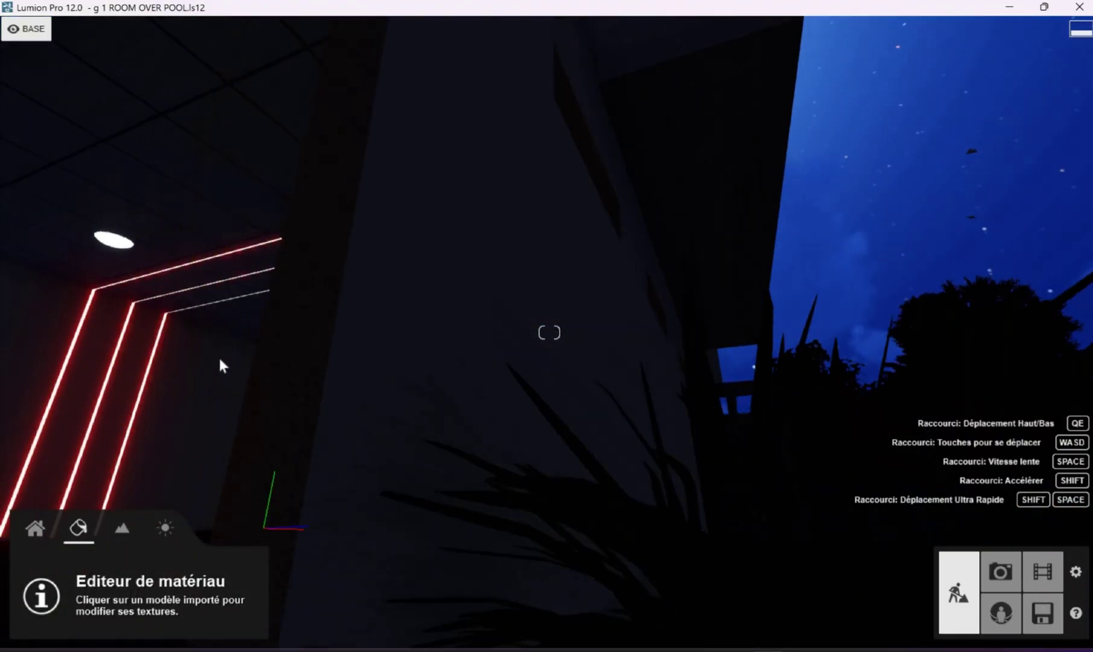
key("s")
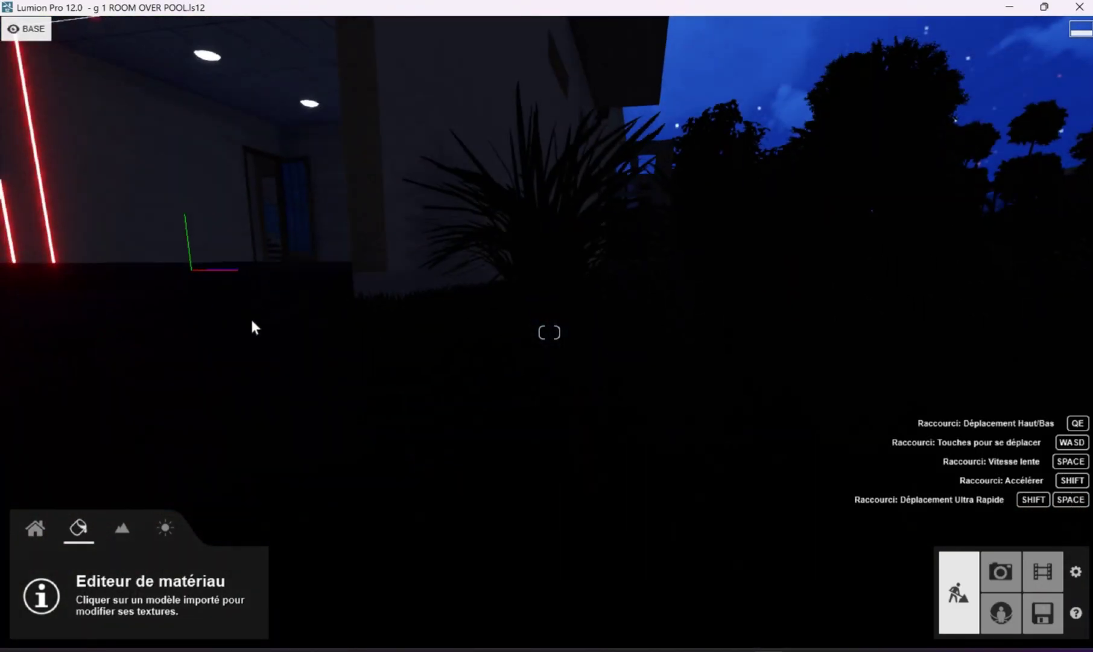
key("s")
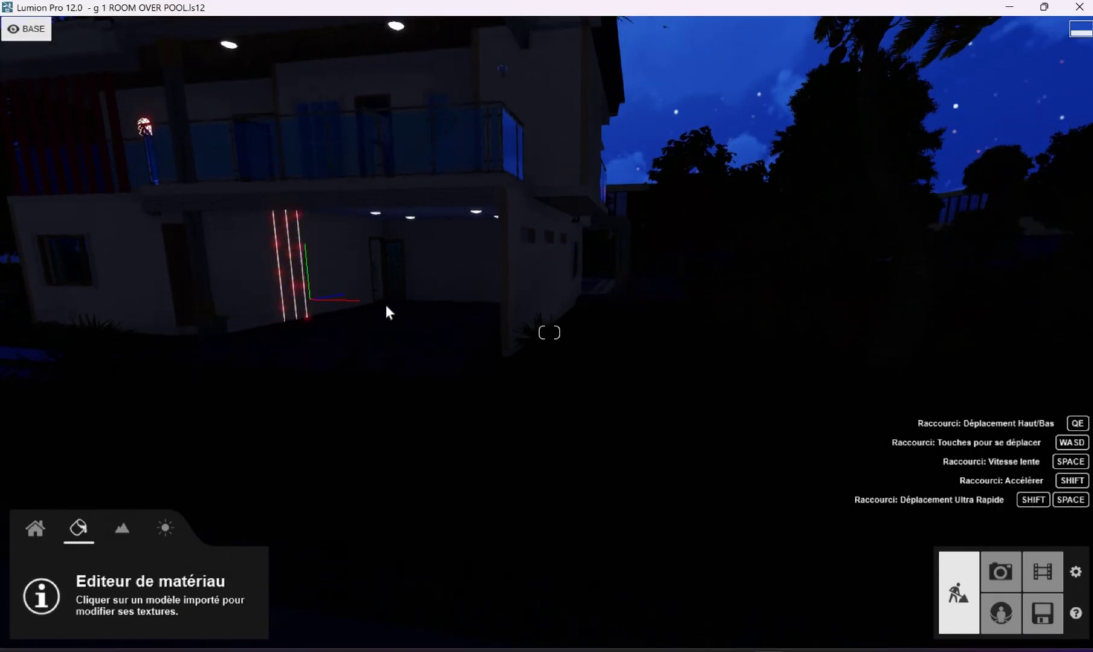
key("w")
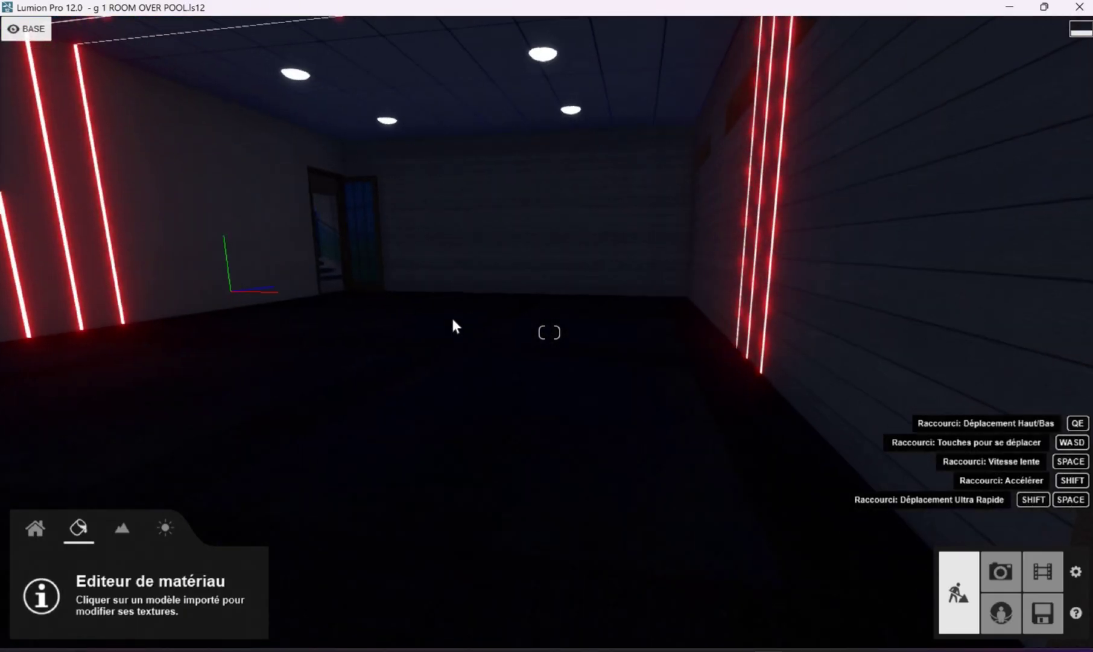
key("s")
right_click_drag(444, 328, 439, 328)
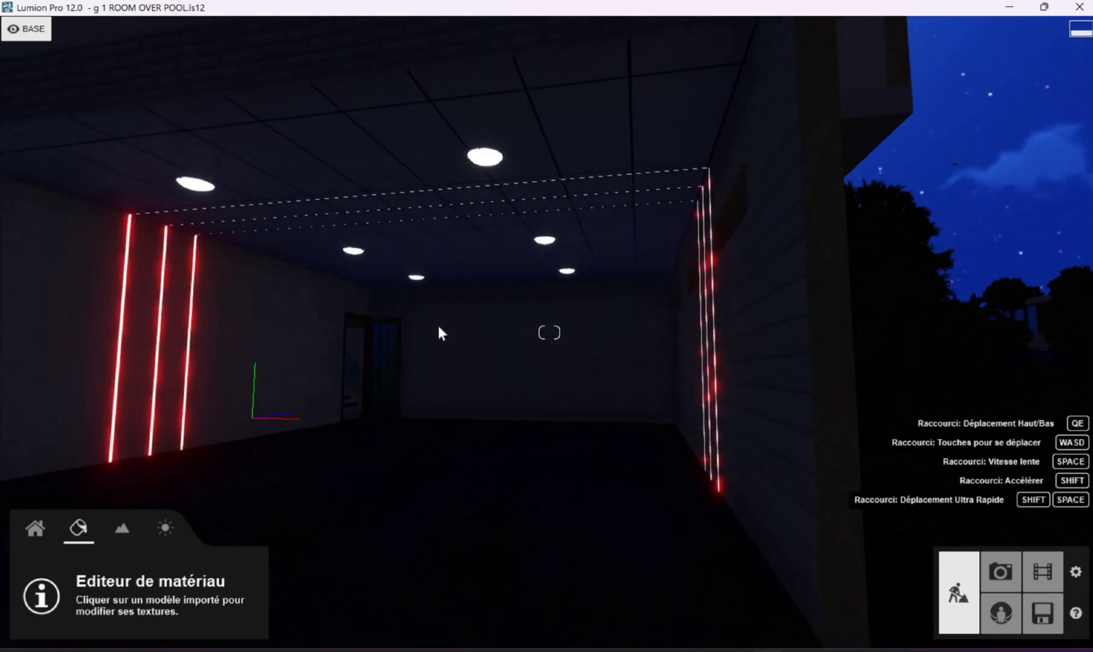
key("w")
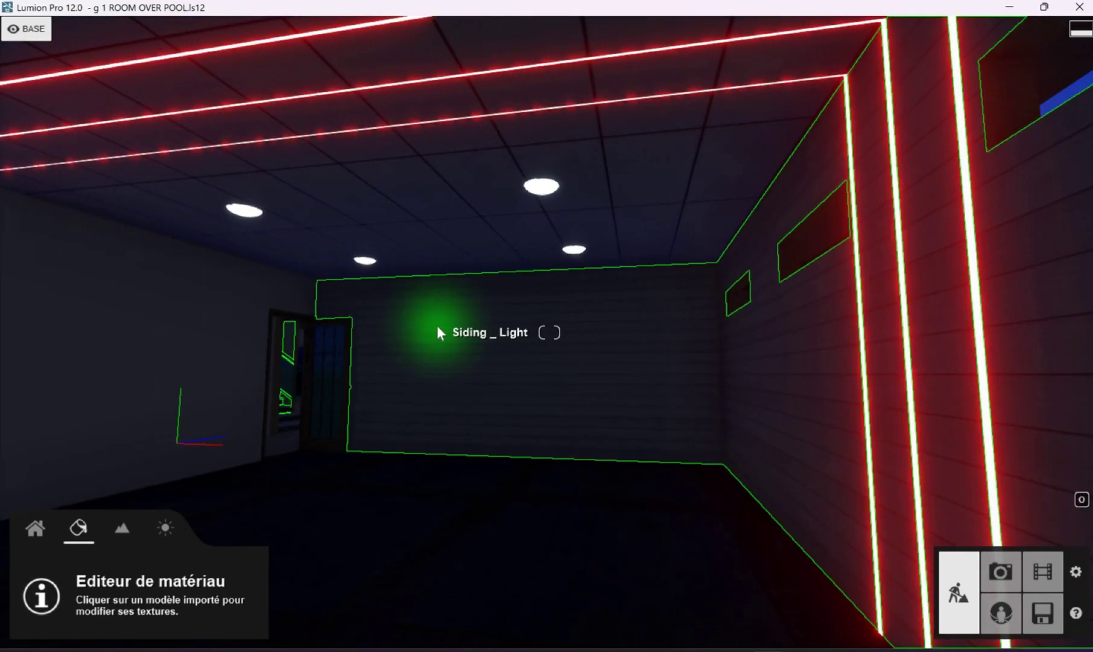
key("s")
key("w")
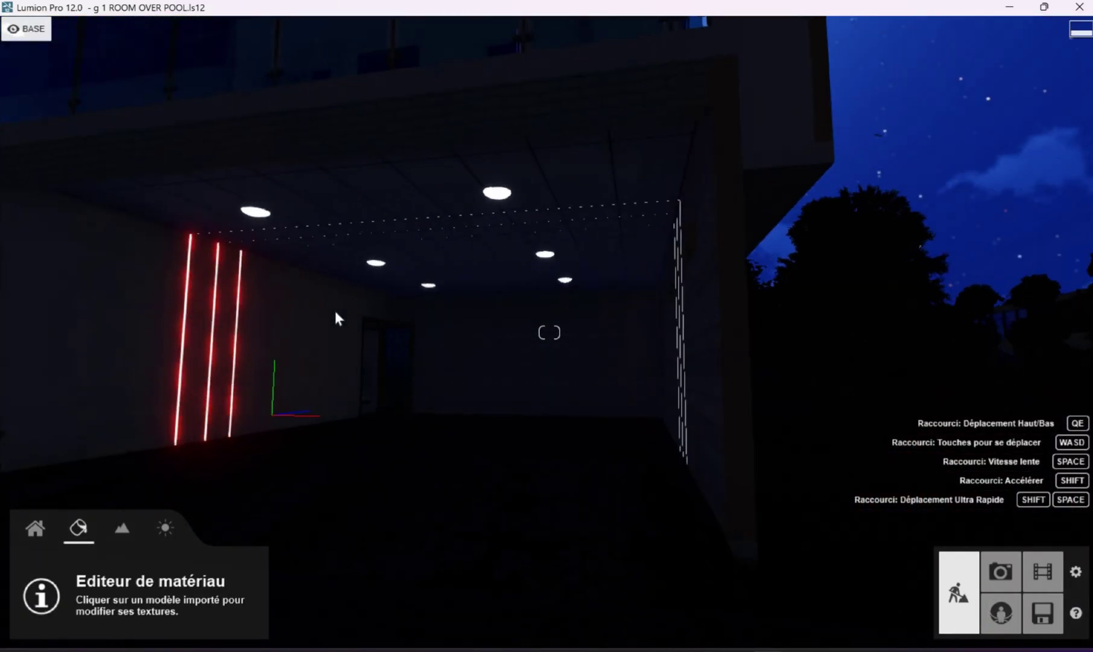
Step: Browse the omnidirectional and area lights in the object library, and choose the spotlight named Lamp for placement
left_click(35, 529)
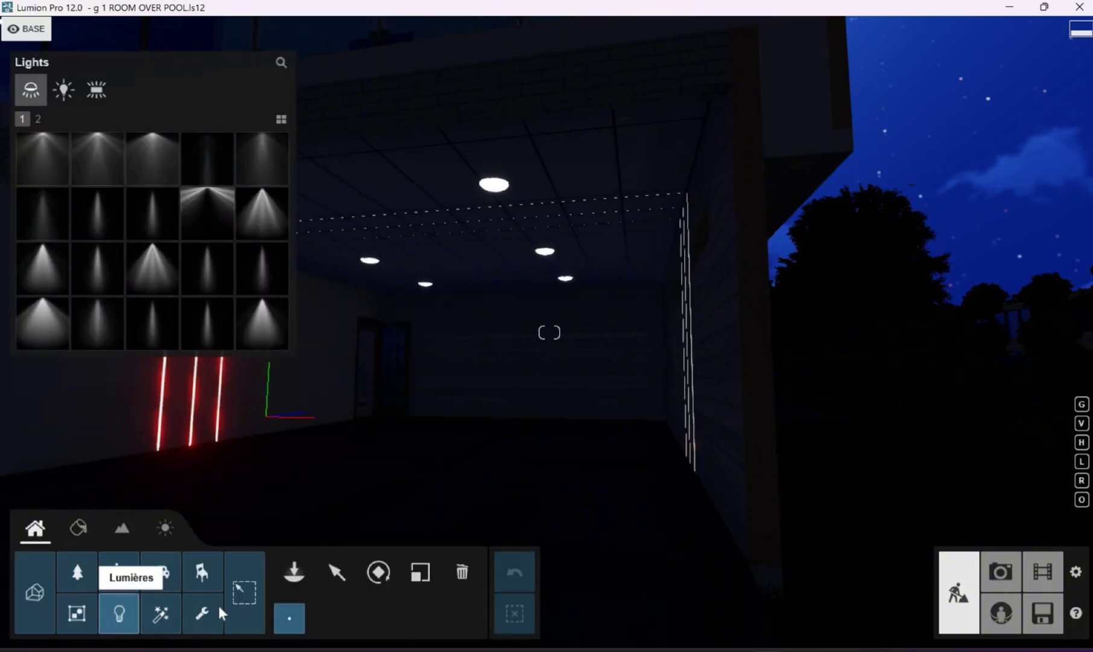
left_click(202, 613)
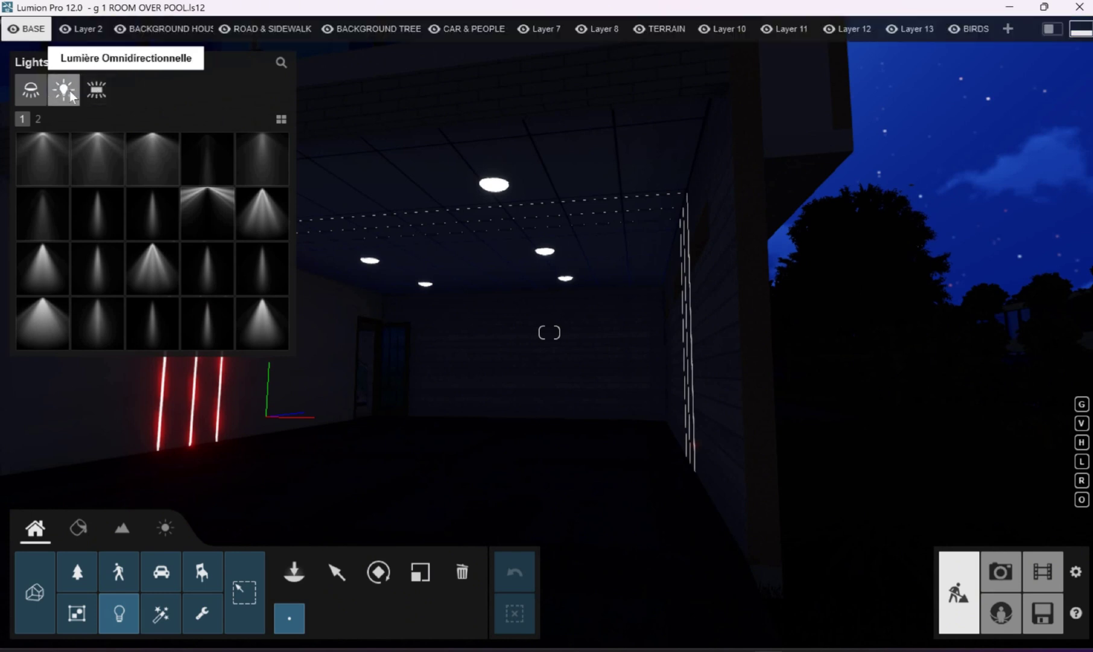
left_click(97, 92)
left_click(64, 92)
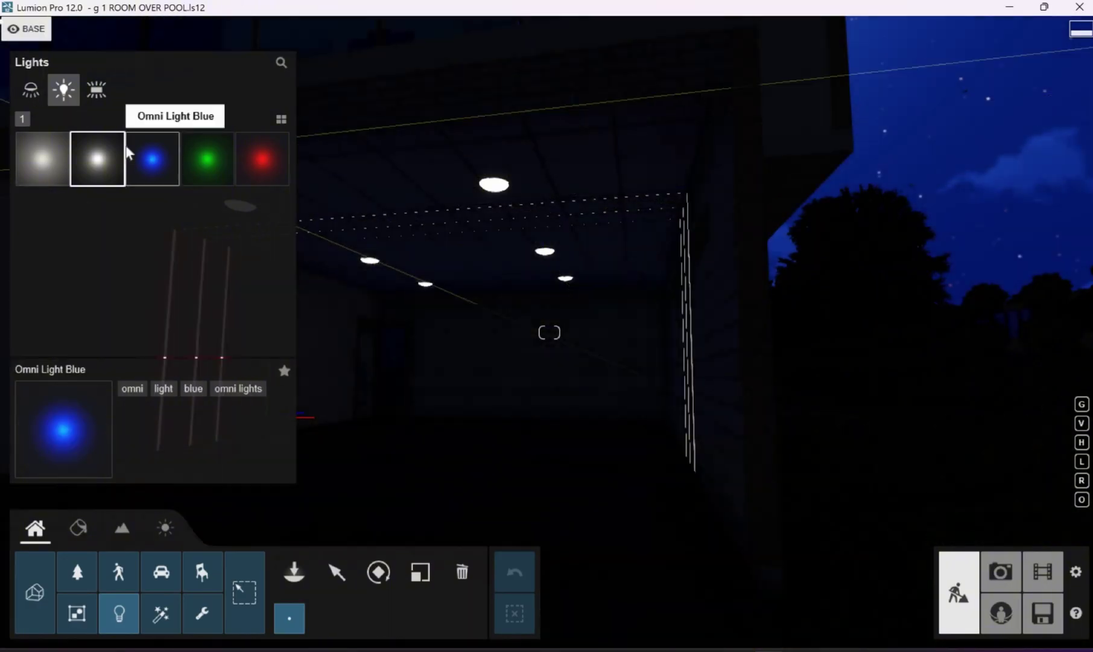
left_click(30, 89)
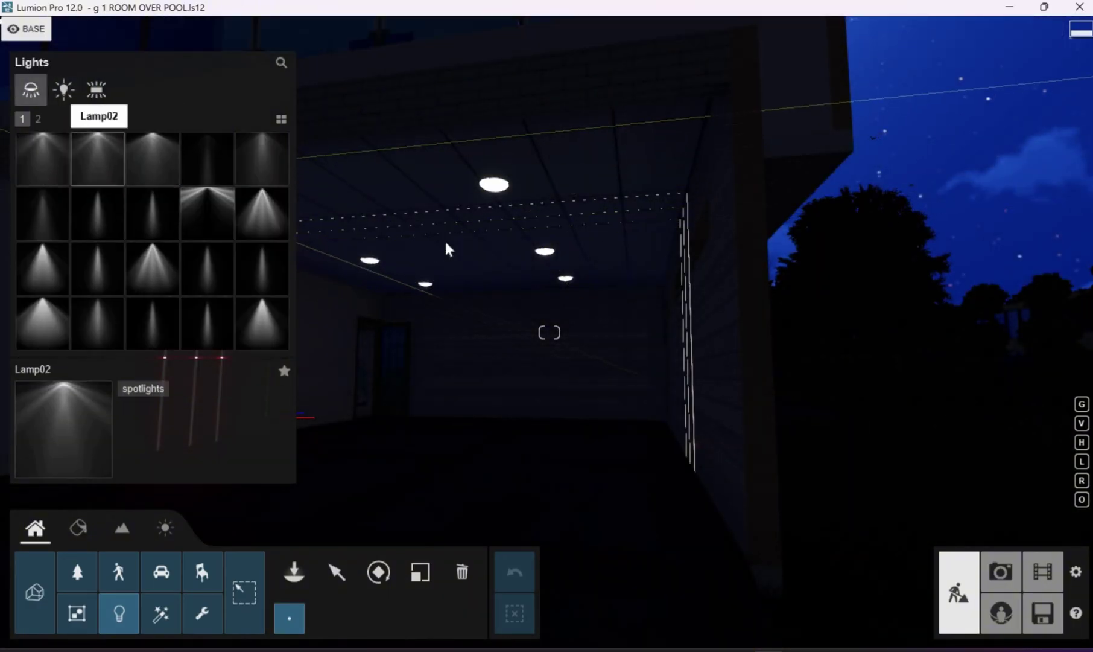
left_click(42, 159)
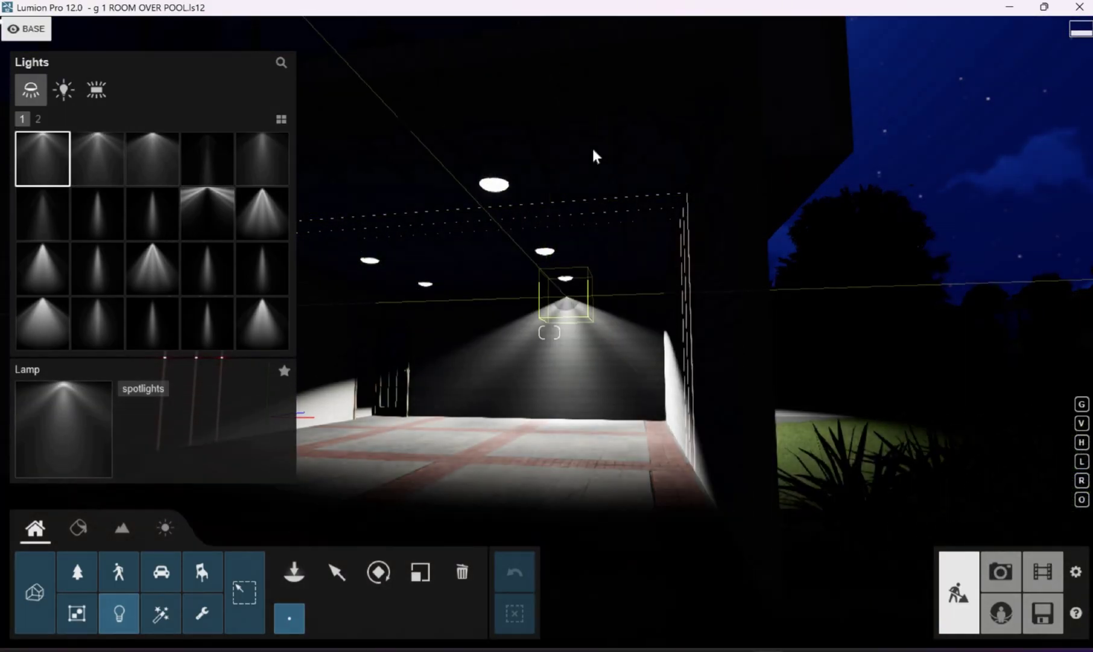
Step: Place a Lamp spotlight at the round ceiling light near the garage's back wall
scroll(592, 163, "up", 3)
scroll(595, 157, "down", 1)
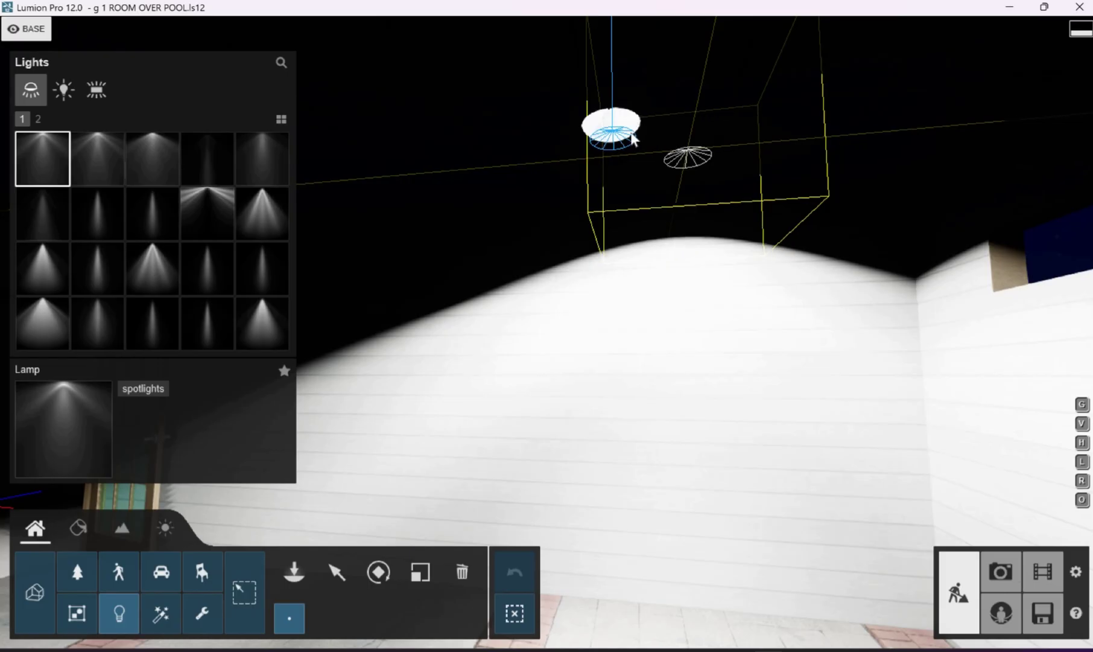
right_click_drag(628, 139, 533, 196)
scroll(534, 197, "down", 5)
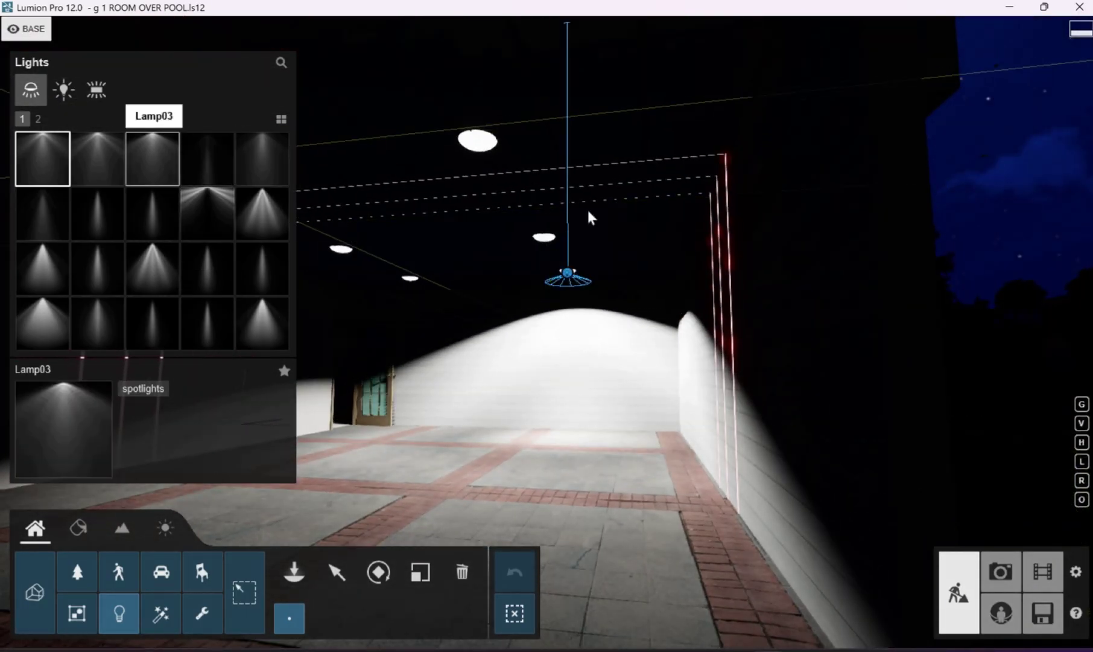
Step: Filter the light library by the spotlights tag and delete the Lamp placed near the garage's back wall
left_click(576, 276)
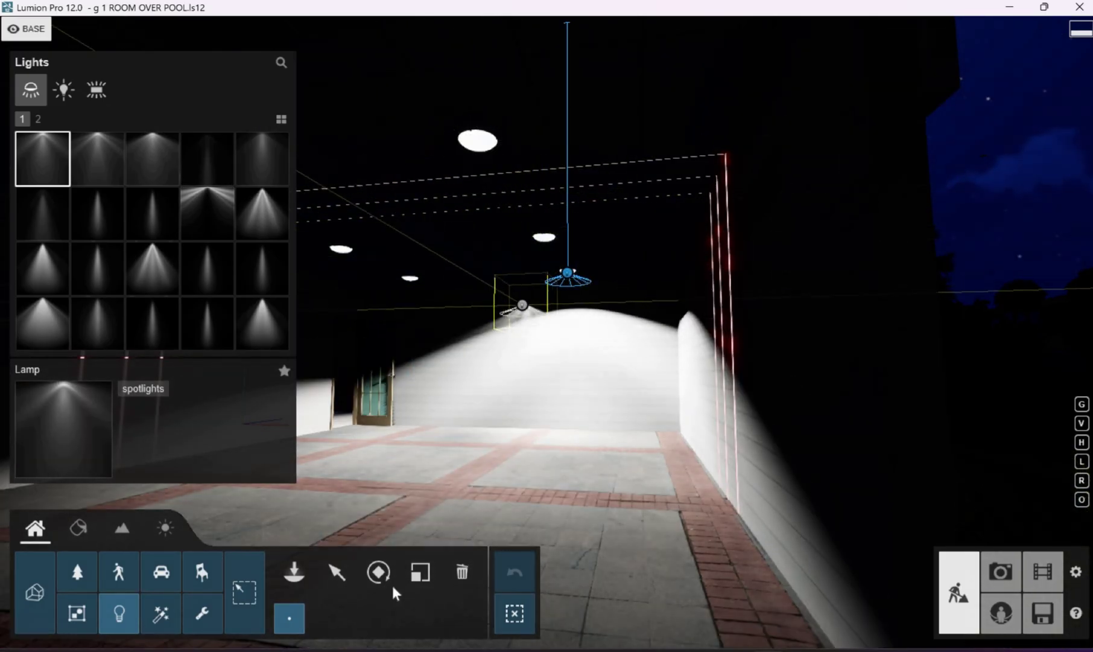
left_click(144, 391)
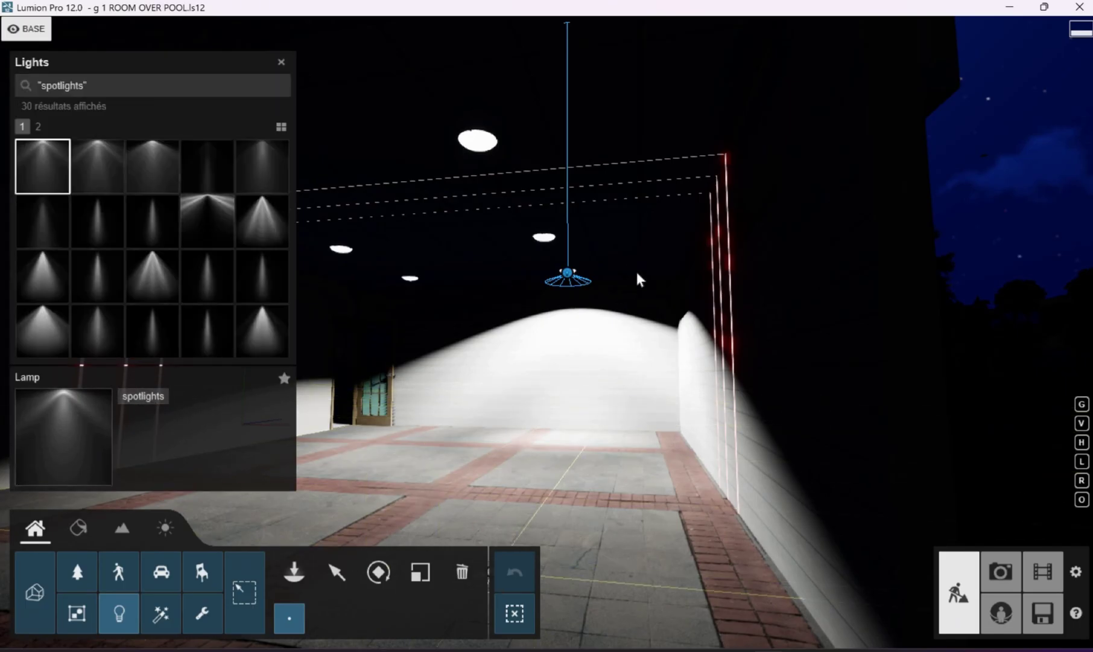
left_click(462, 572)
left_click(567, 277, "ctrl")
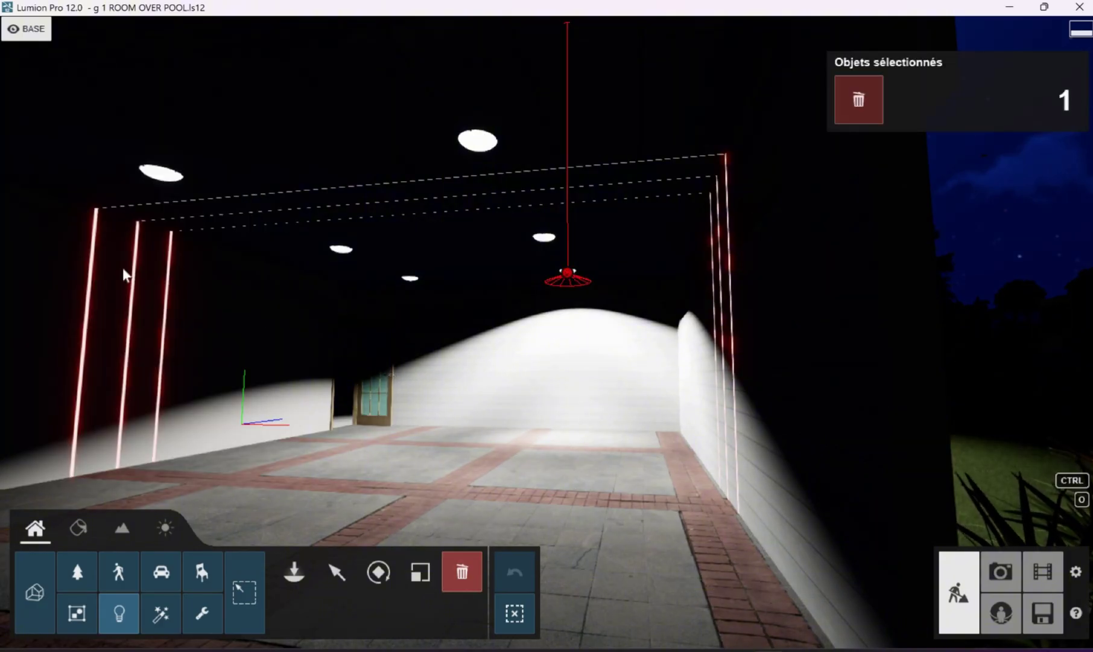
key("Delete")
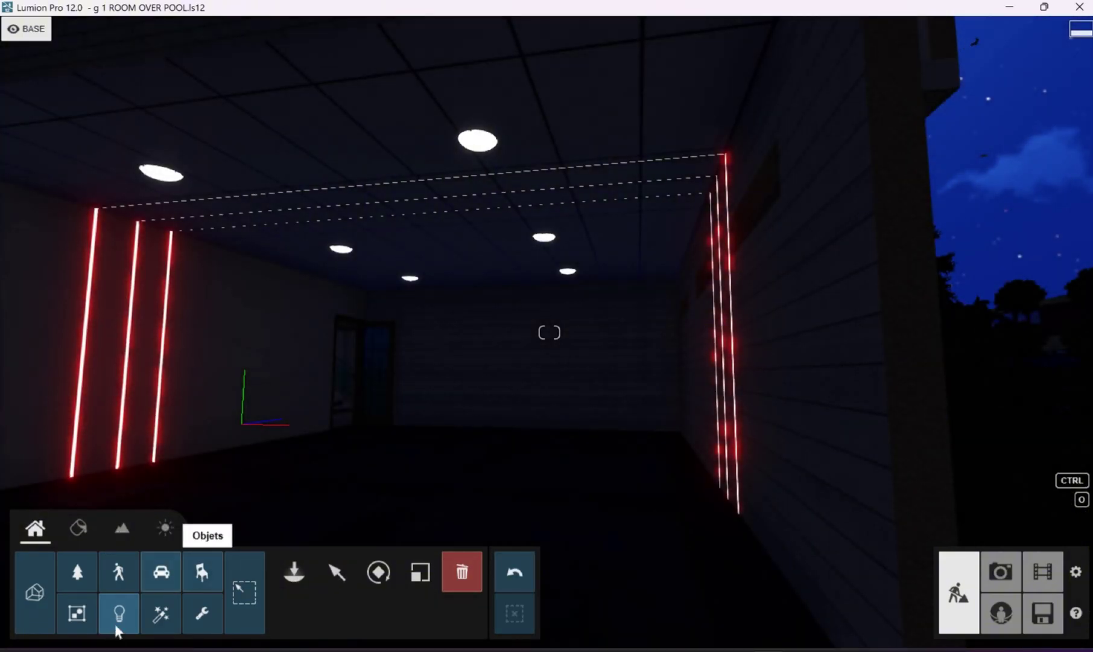
Step: Reopen the light library and clear its spotlights filter to list every light type
left_click(118, 613)
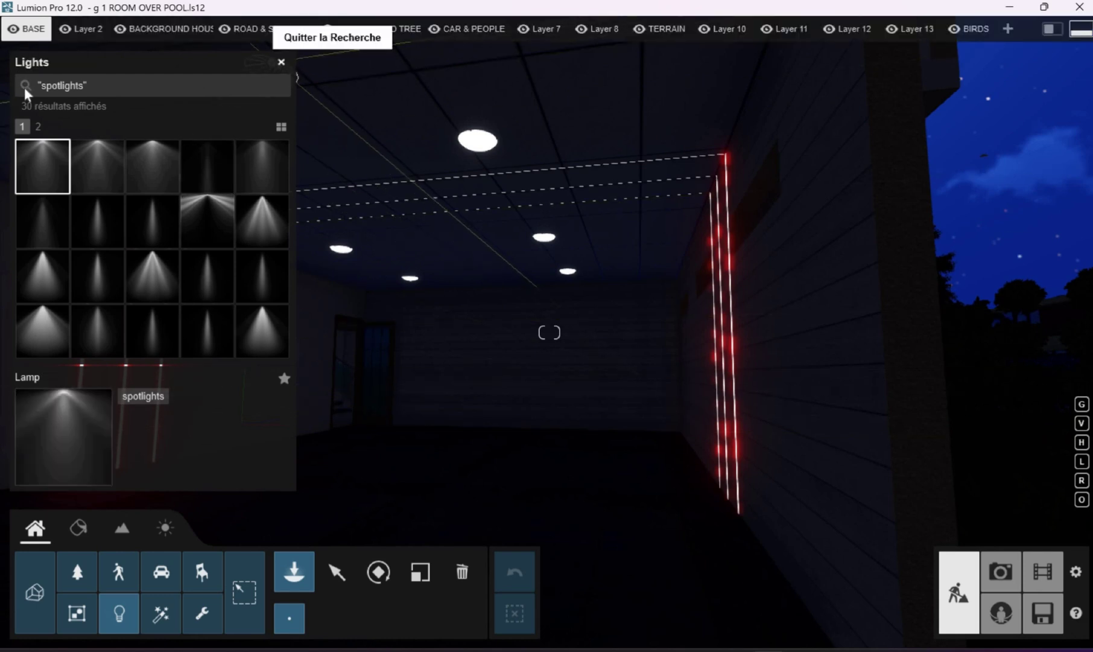
left_click(281, 128)
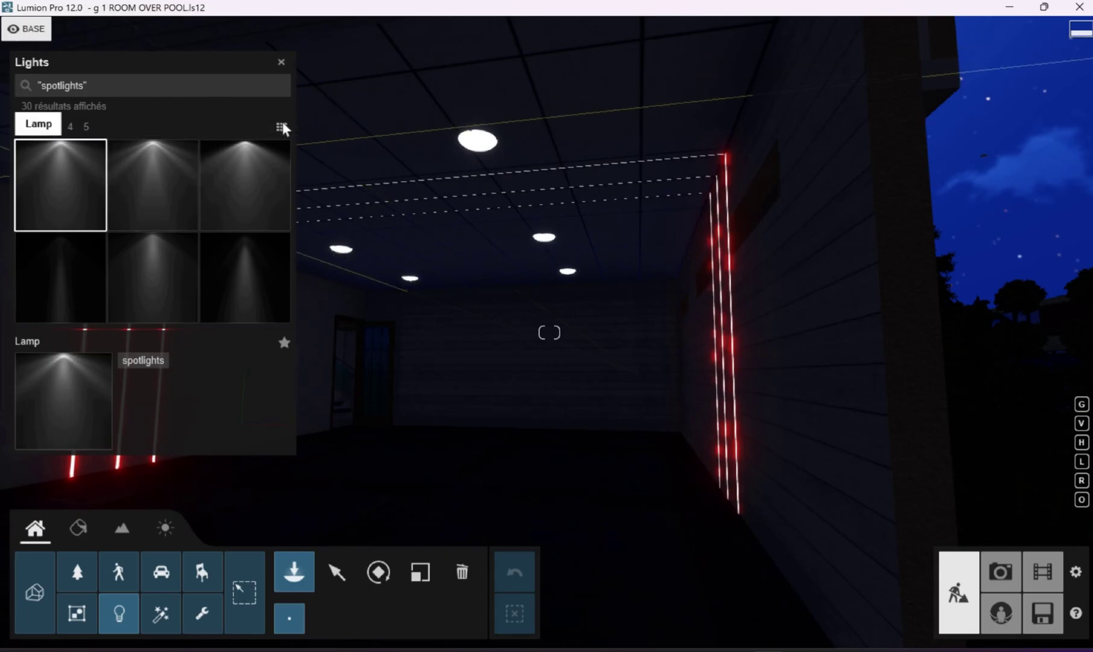
left_click(281, 127)
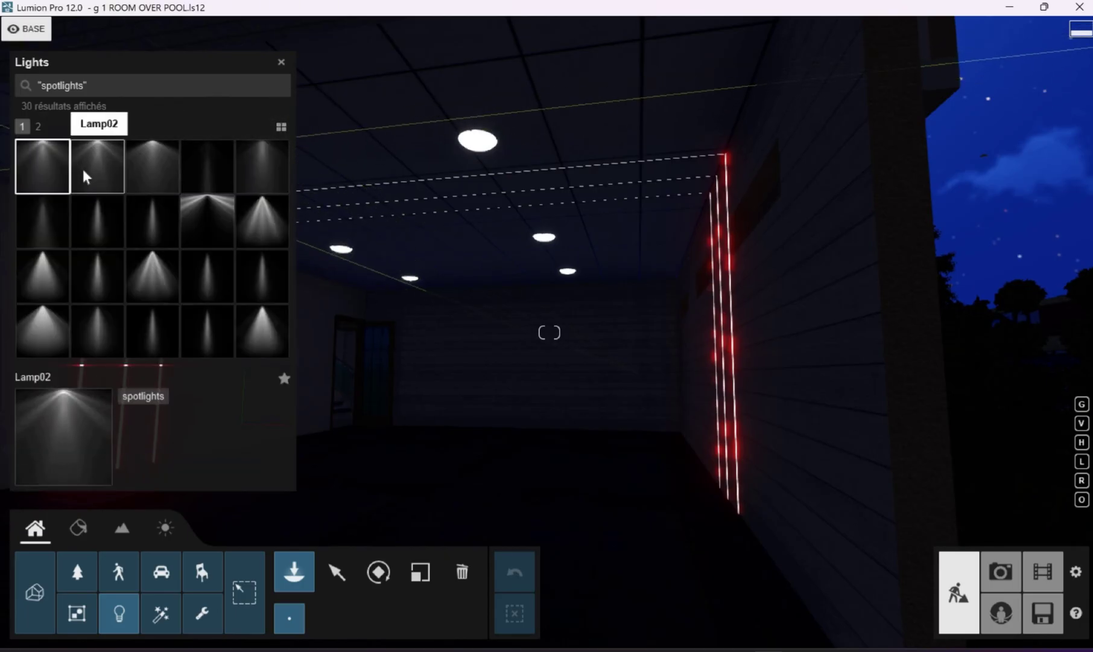
scroll(86, 177, "down", 1)
scroll(59, 164, "up", 1)
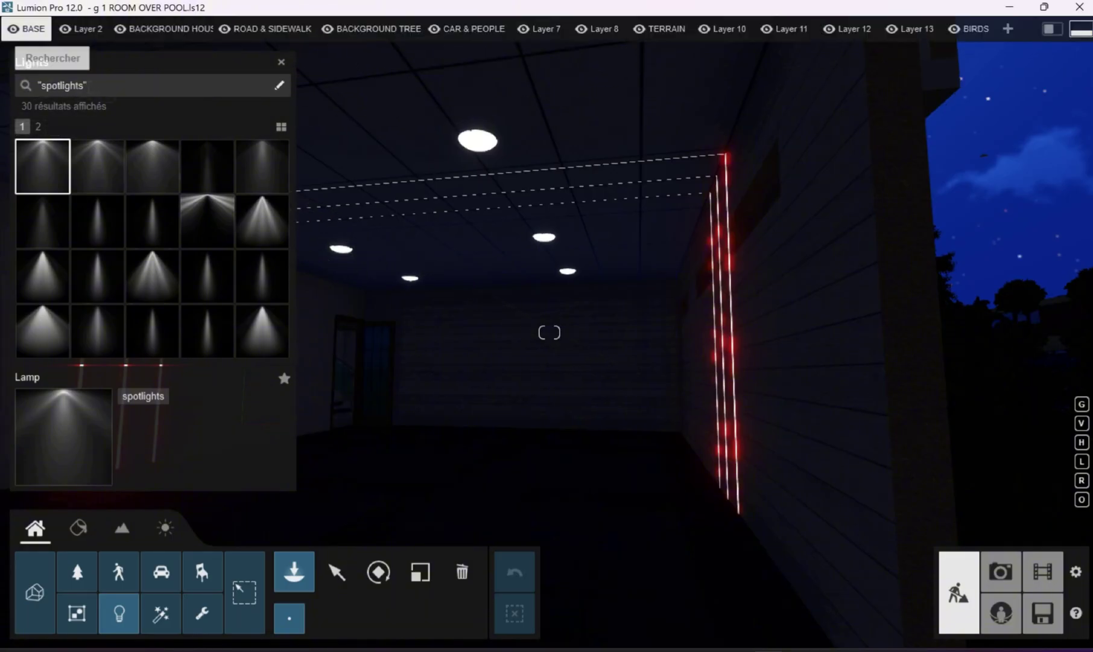
left_click(90, 86)
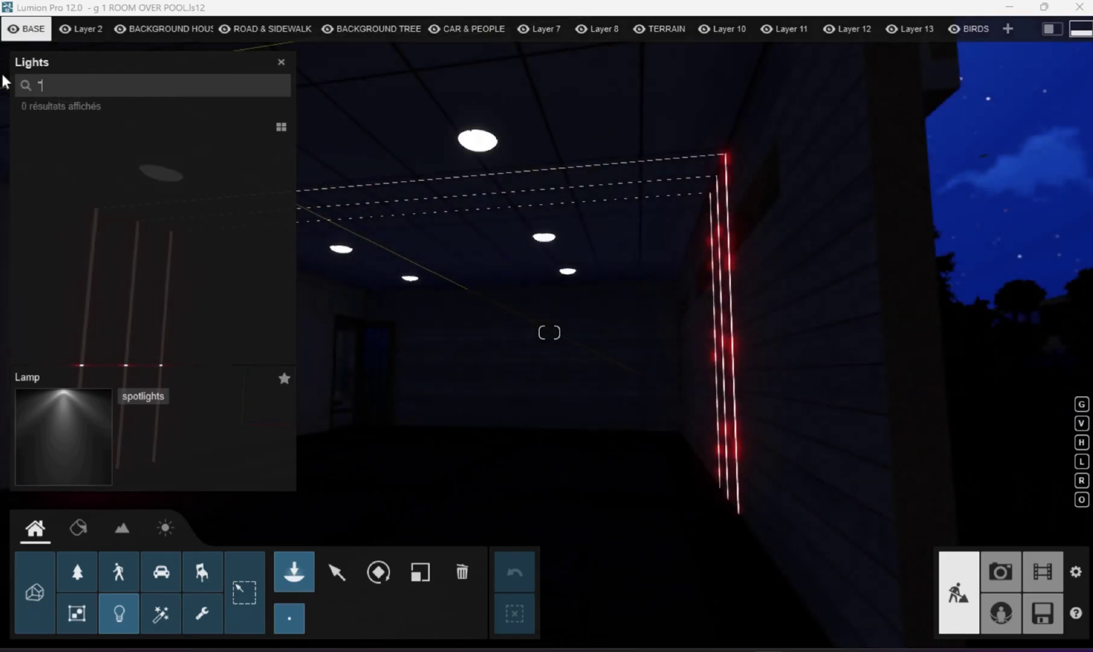
left_click_drag(49, 85, 33, 82)
key("BackSpace")
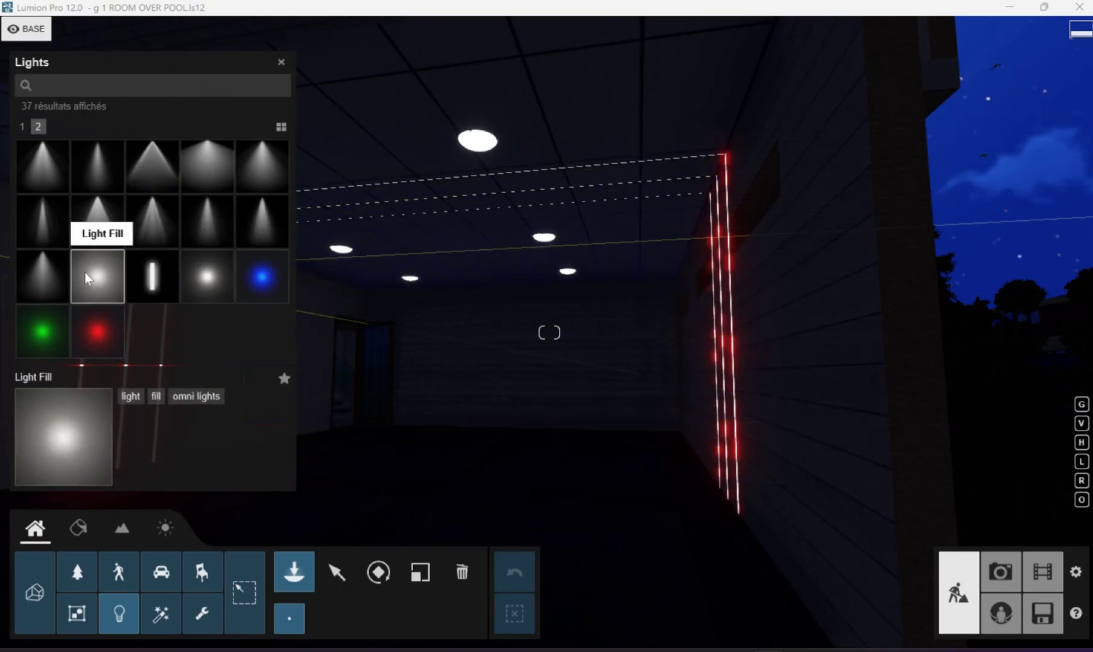
Step: Place an Omni Light near the middle of the garage ceiling
left_click(207, 276)
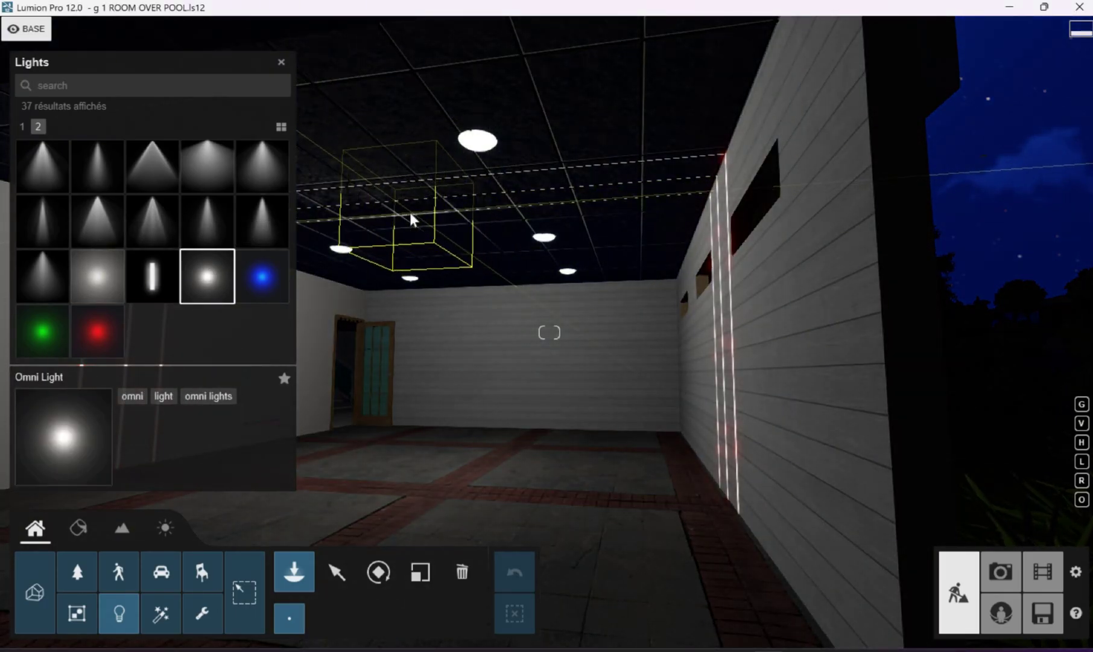
left_click(412, 217)
key("s")
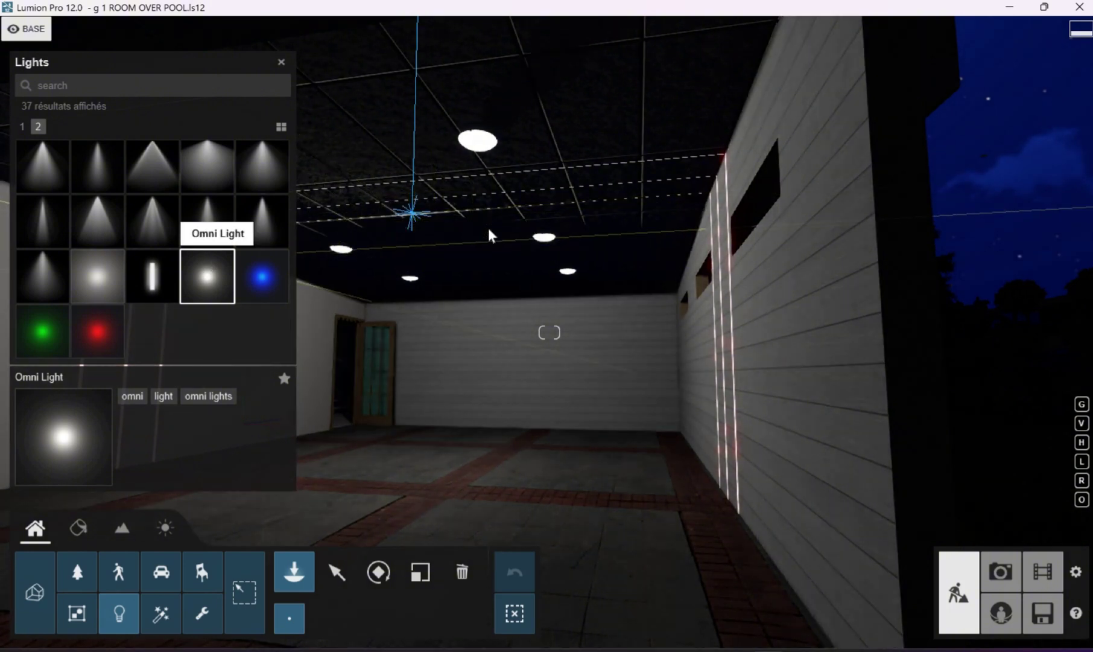
Step: Examine the lit garage from the street and the round lights on the balcony ceiling above it
right_click_drag(412, 217, 344, 198)
key("s")
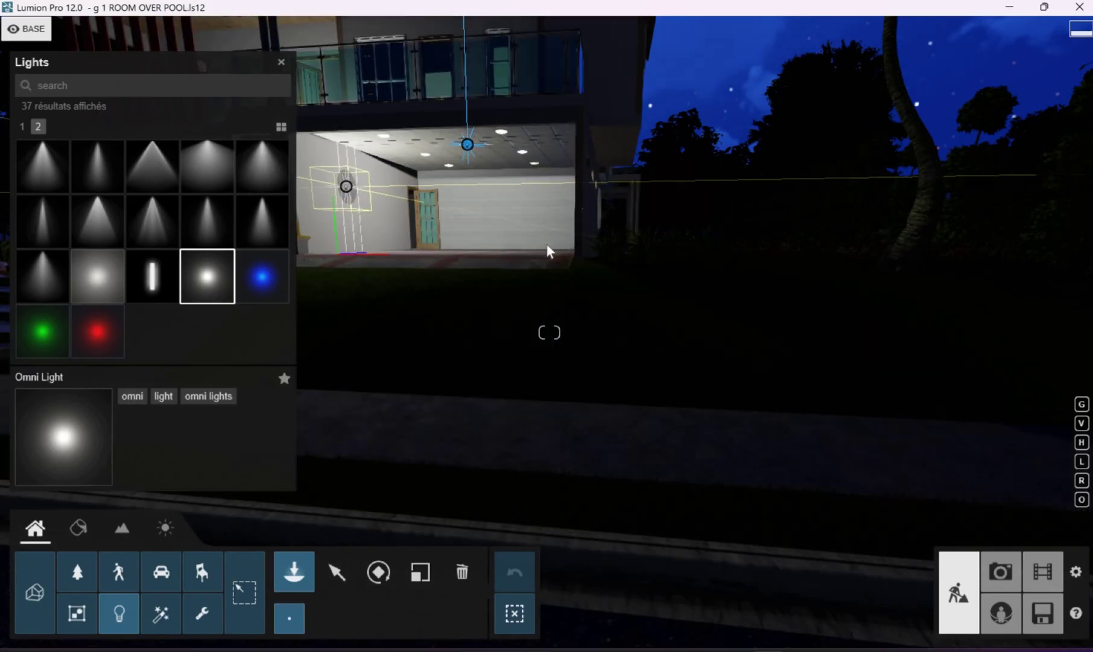
right_click_drag(447, 258, 336, 174)
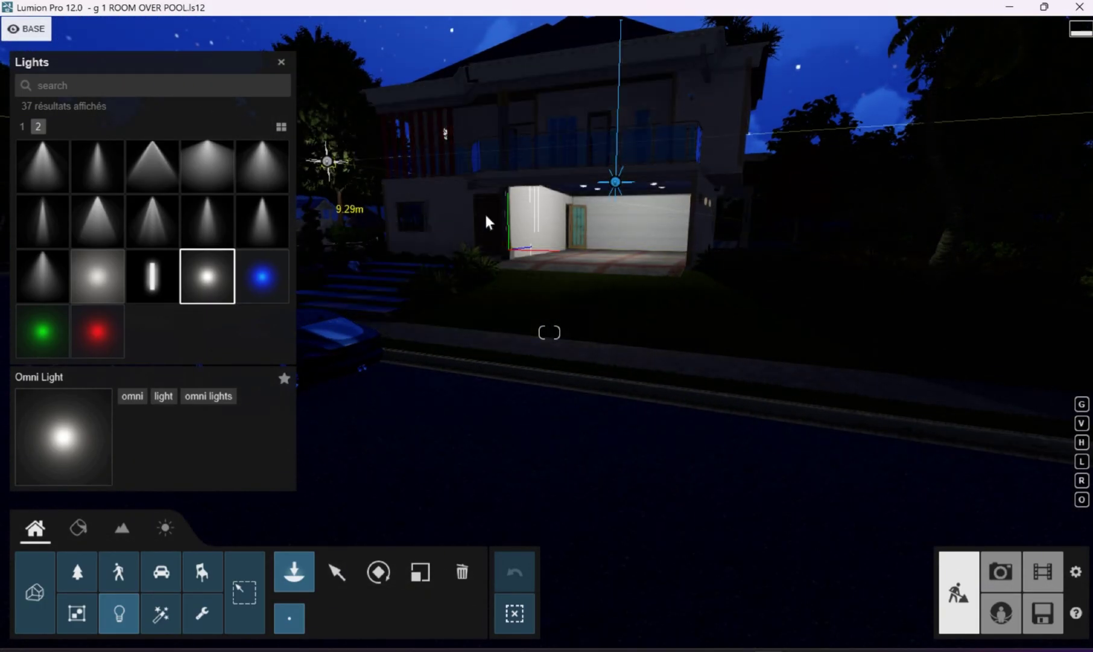
key("w")
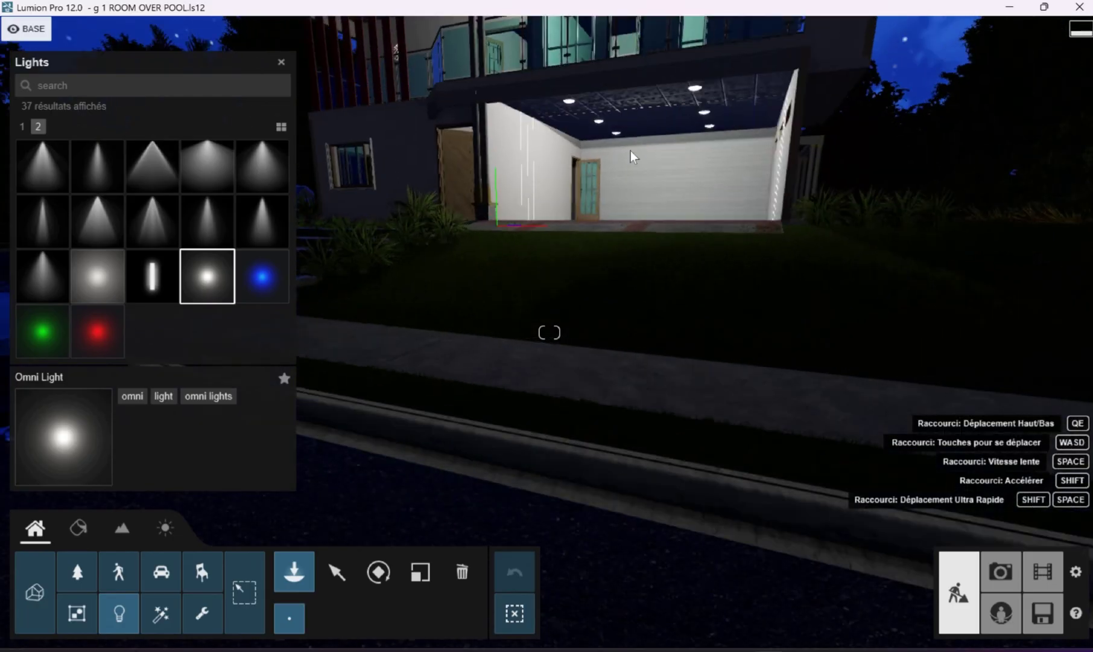
key("s")
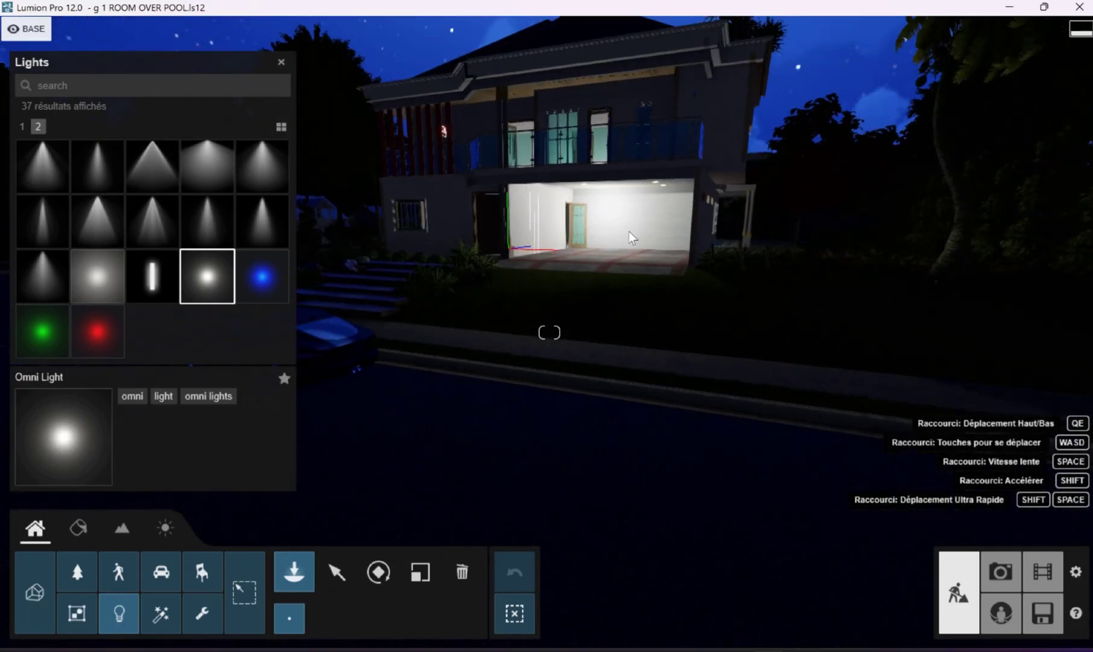
key("w")
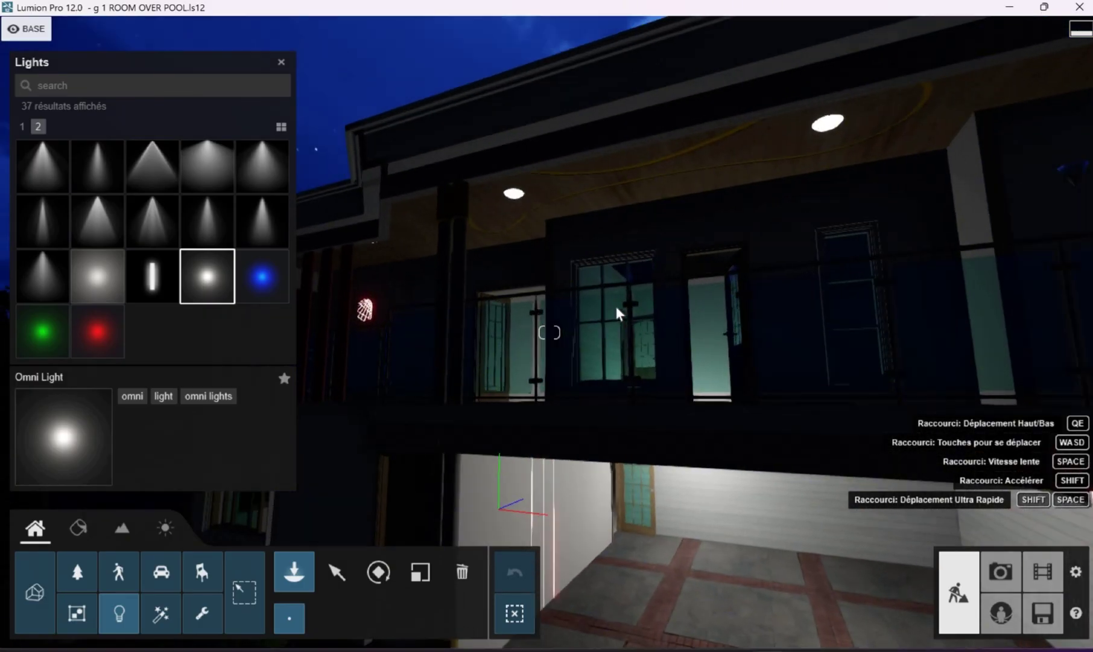
right_click_drag(617, 308, 616, 306)
key("w")
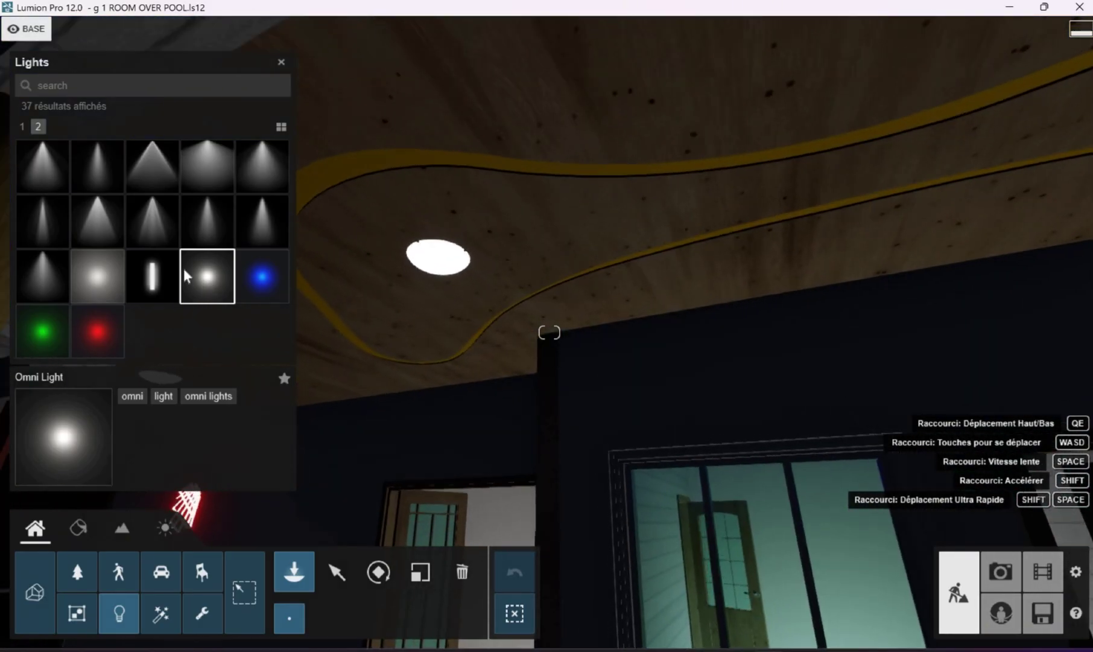
left_click(184, 277)
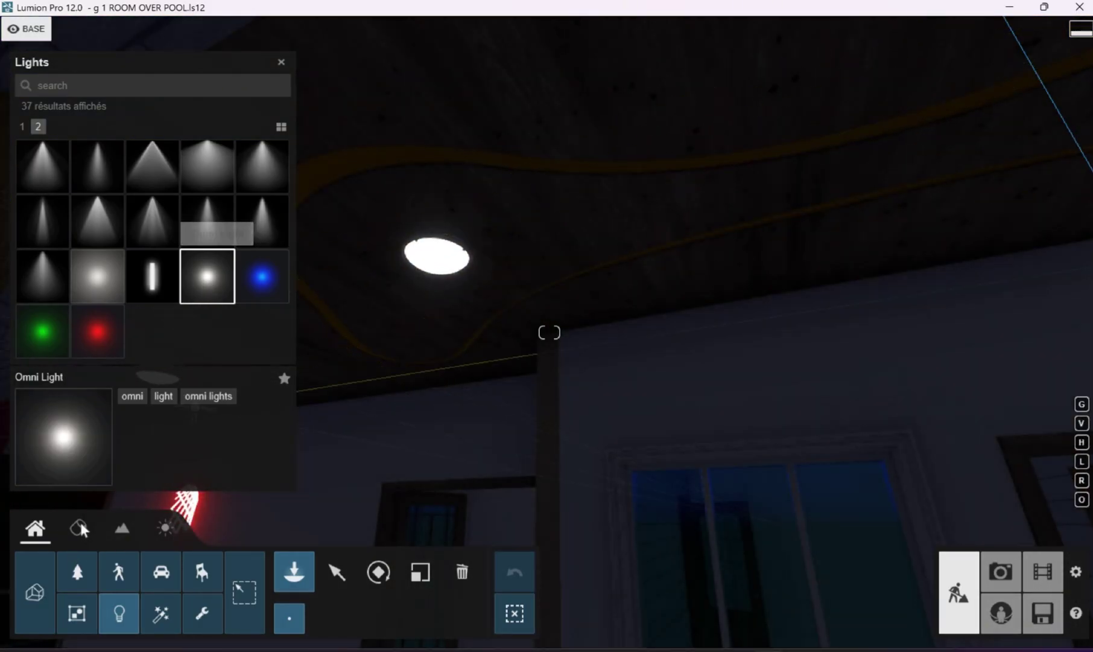
Step: Increase the emissive amount of the balcony ceiling's round lights slightly and save the material
left_click(78, 528)
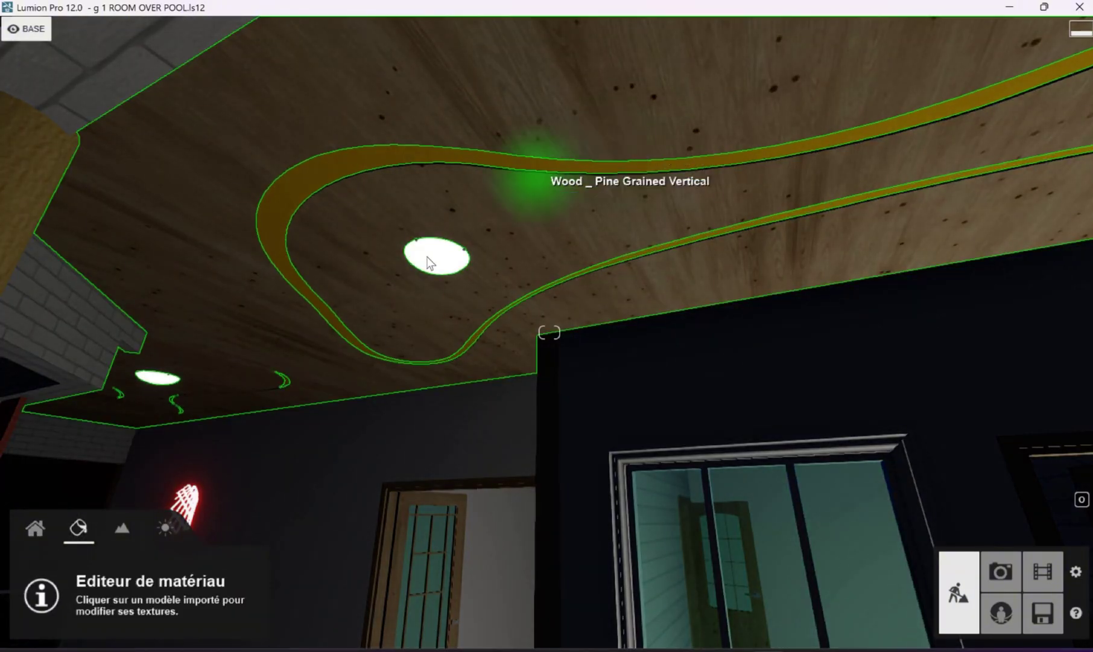
left_click(138, 165)
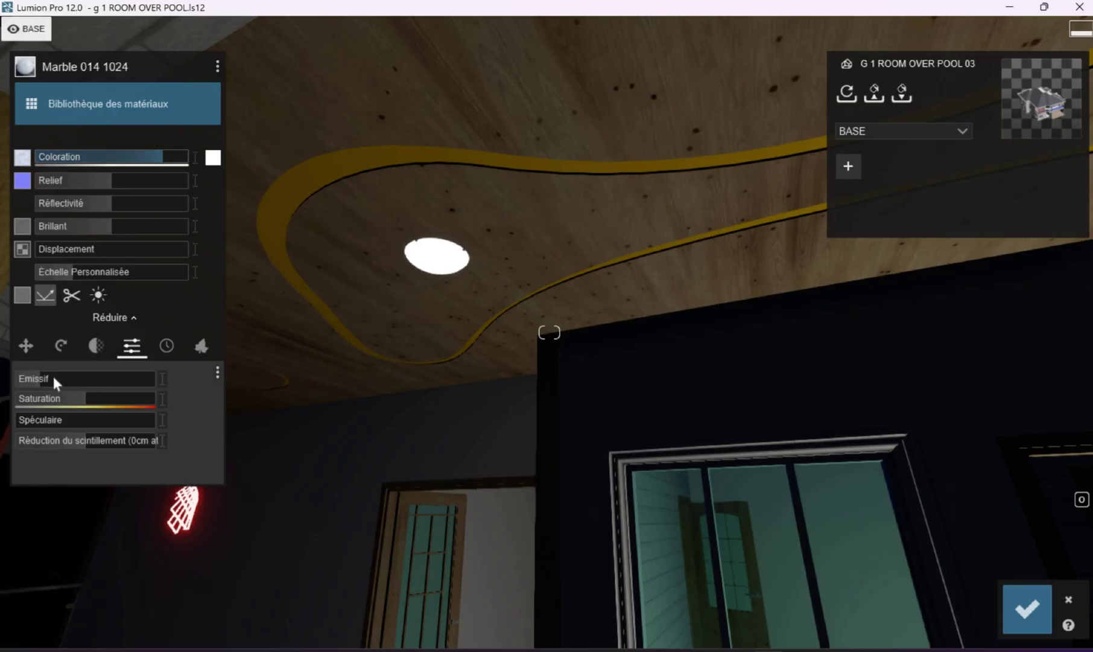
mouse_move(52, 384)
left_click_drag(53, 379, 57, 380)
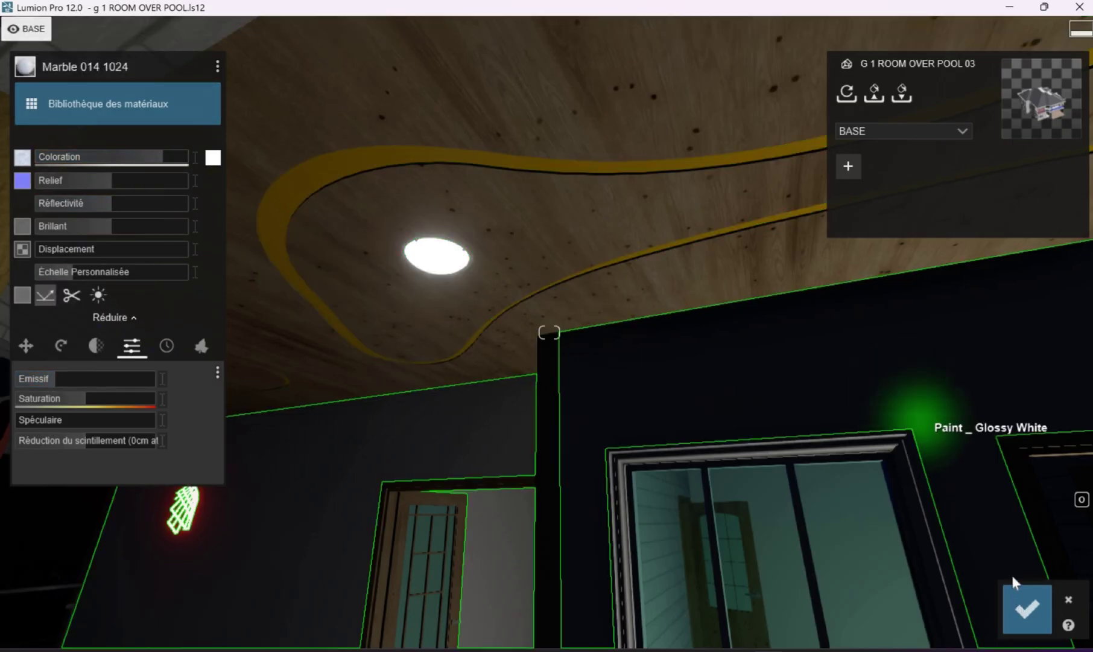
left_click(1025, 606)
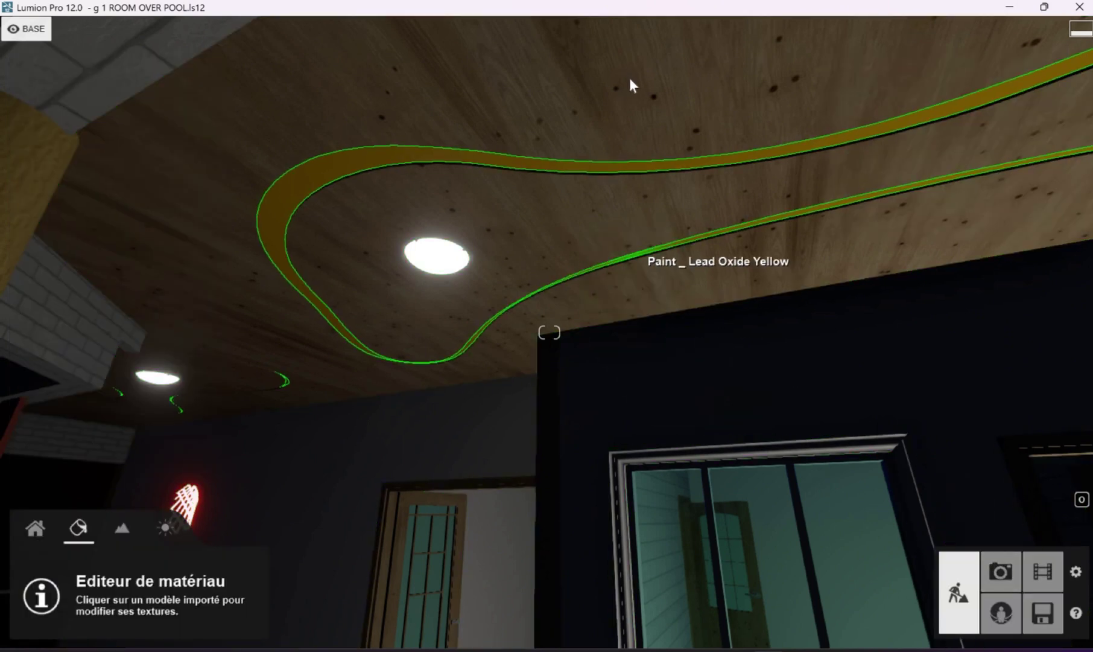
Step: Apply the interior wood material Polii Wood Fine 016 3k to the balcony ceiling
left_click(630, 77)
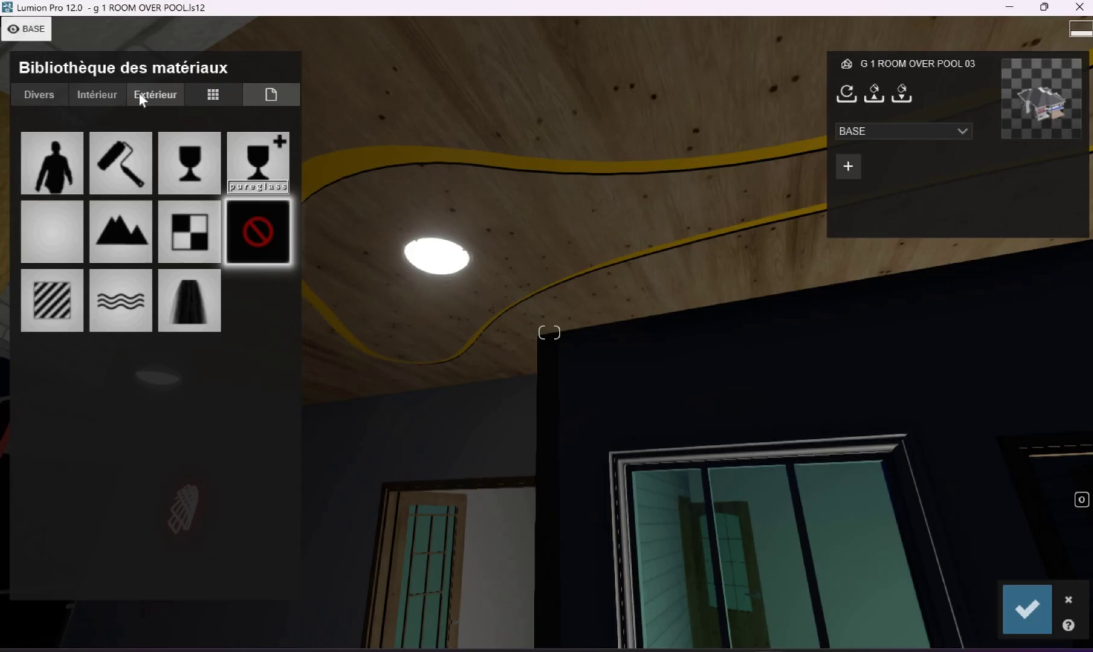
left_click(140, 95)
left_click(97, 95)
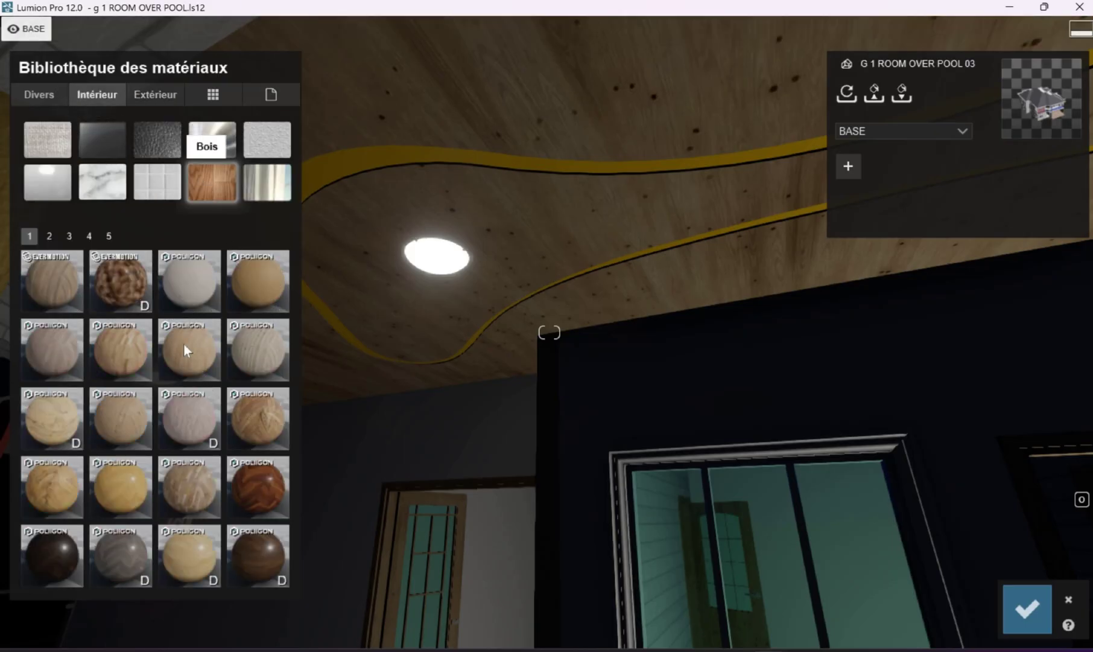
left_click(132, 342)
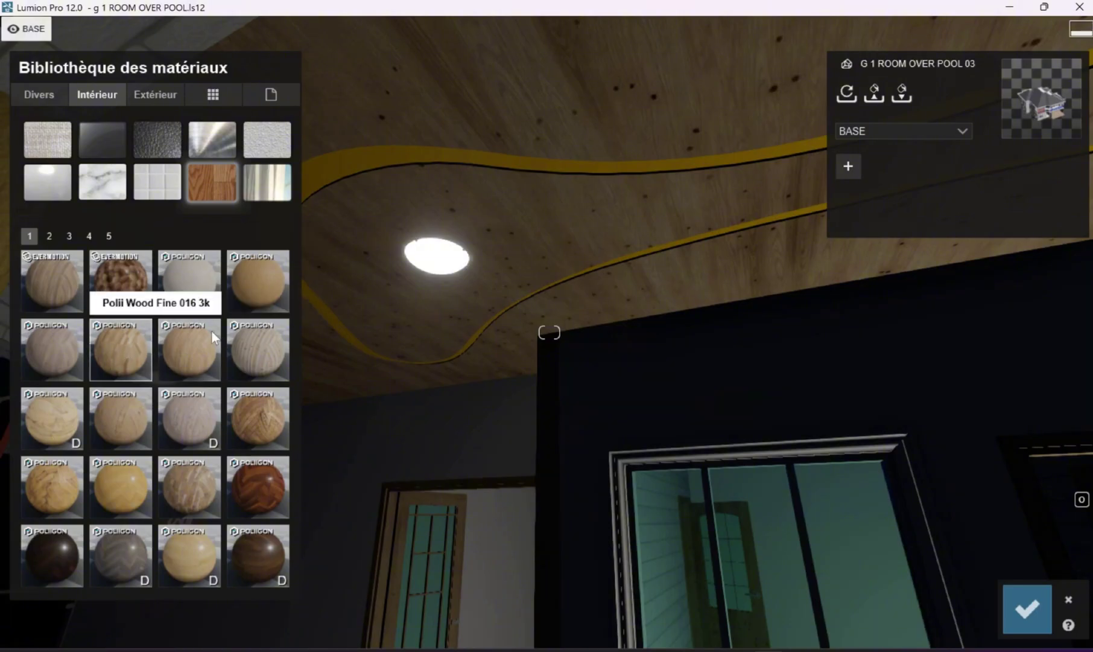
scroll(545, 248, "down", 4)
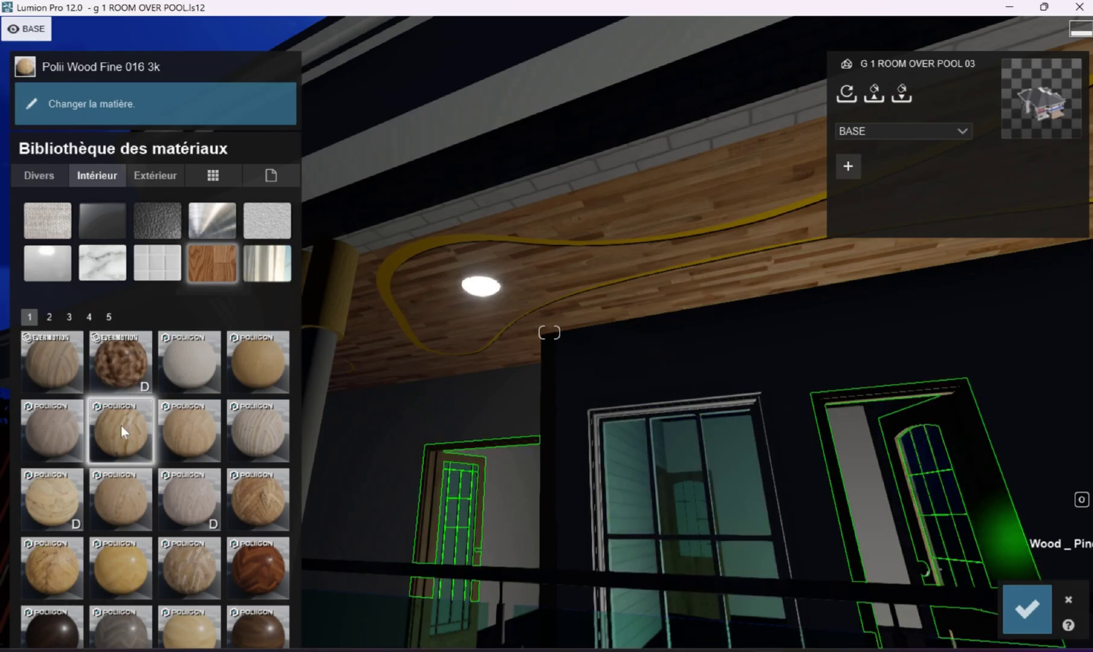
Step: Darken the balcony's wood ceiling with a black coloration of 0.1, add slight weathering, and save the material
double_click(115, 435)
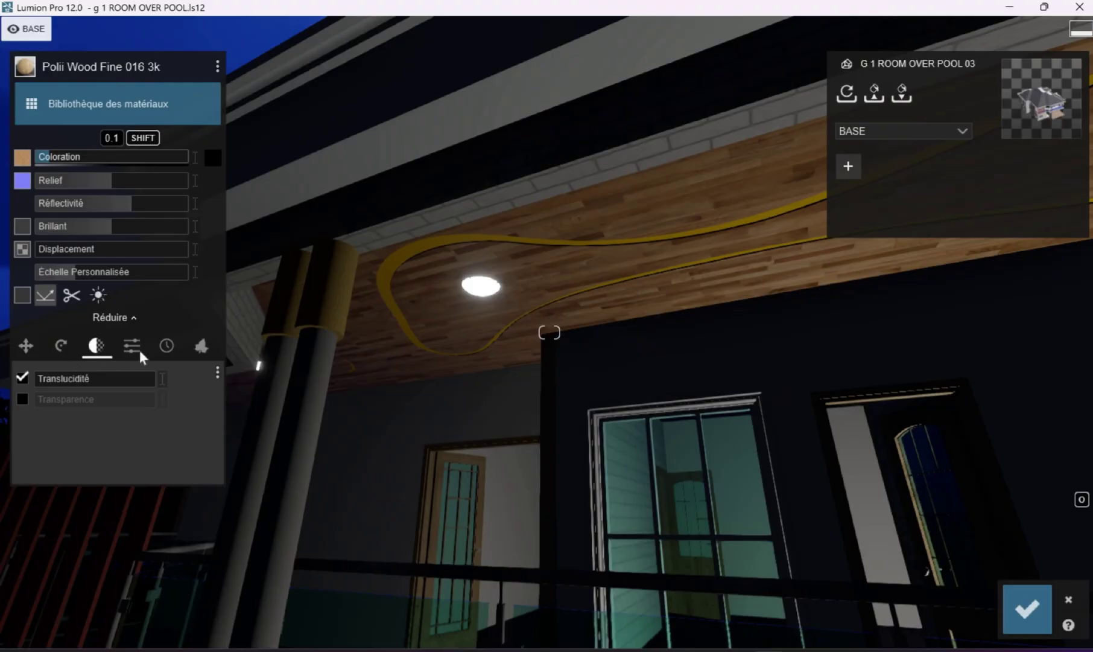
left_click(166, 349)
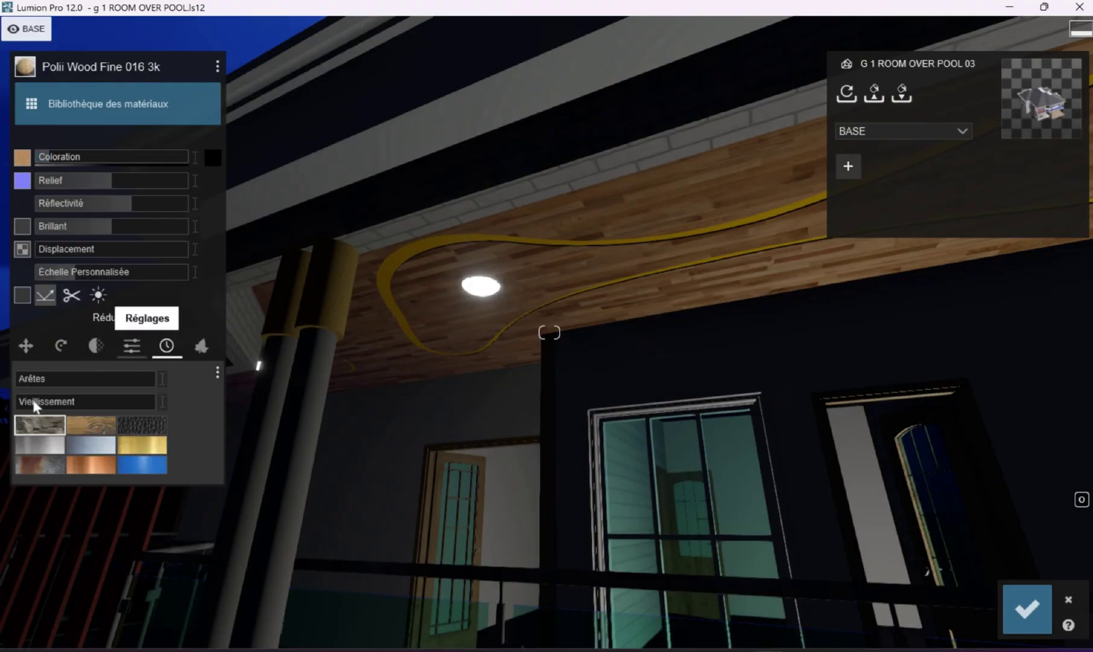
left_click(1020, 611)
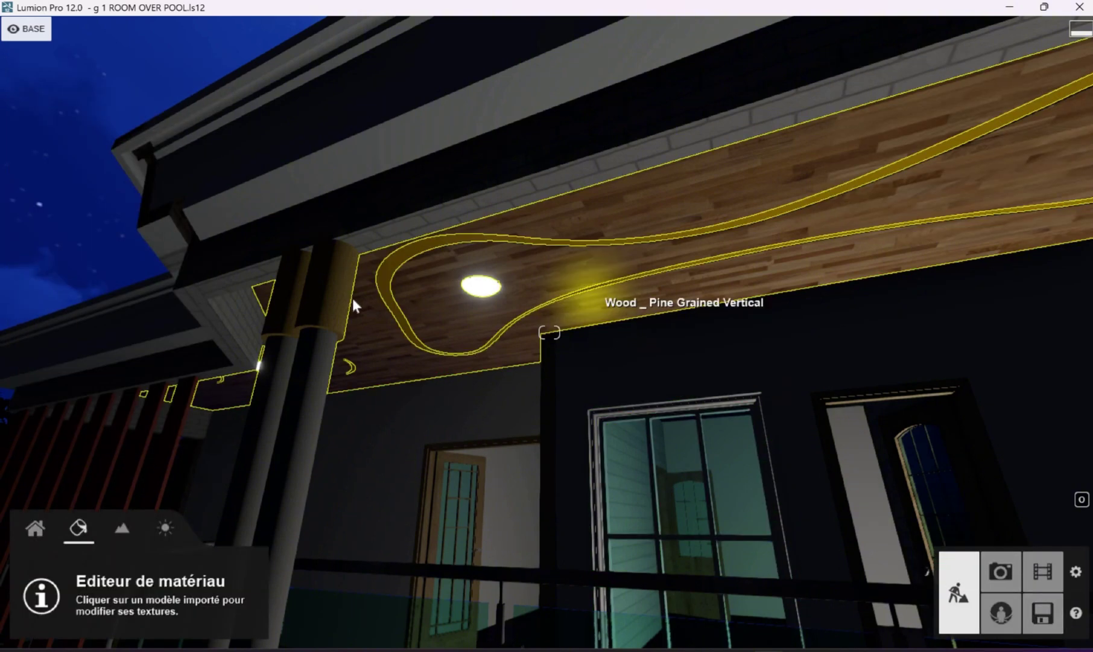
Step: Apply the interior material Carpet 004 2048 to the curved yellow band in the balcony ceiling
scroll(533, 311, "down", 3)
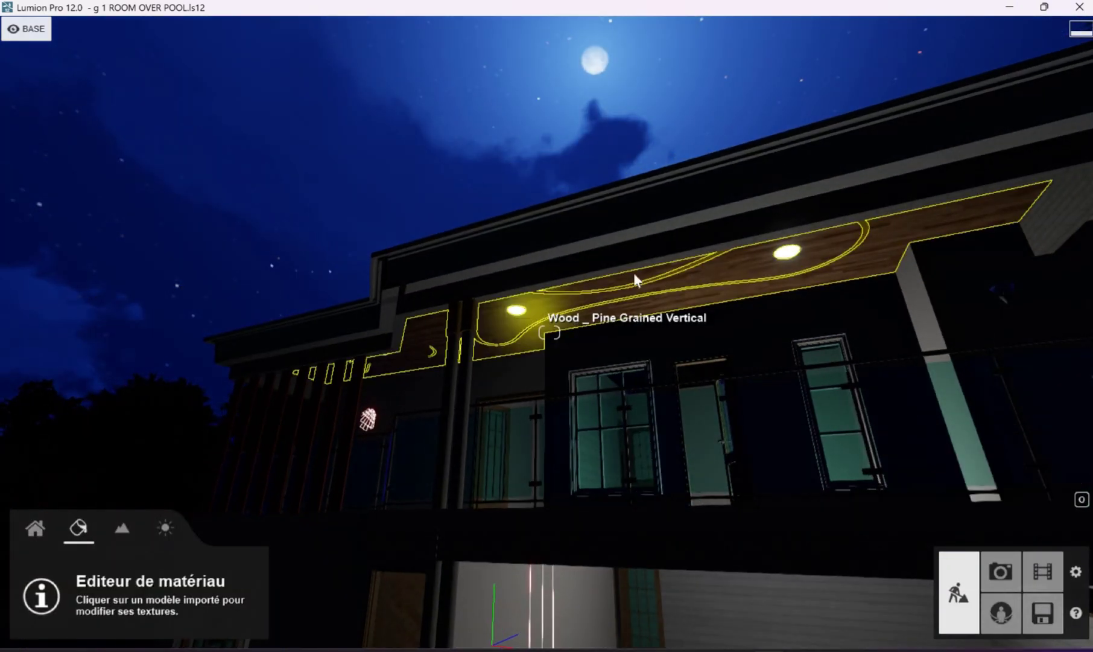
scroll(456, 128, "up", 5)
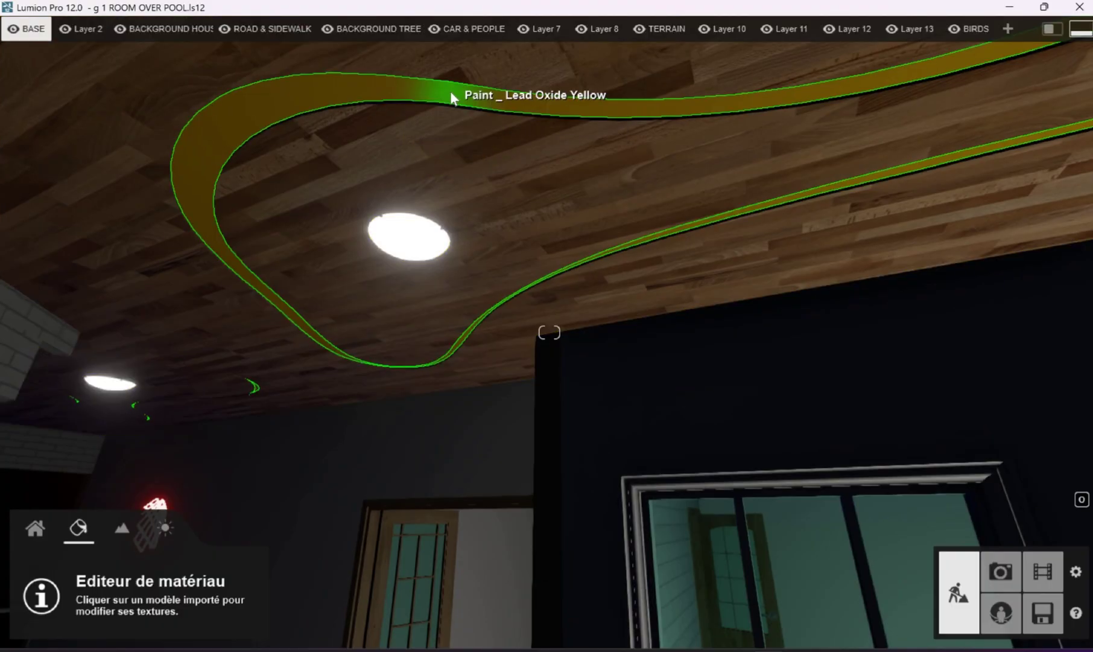
left_click(102, 127)
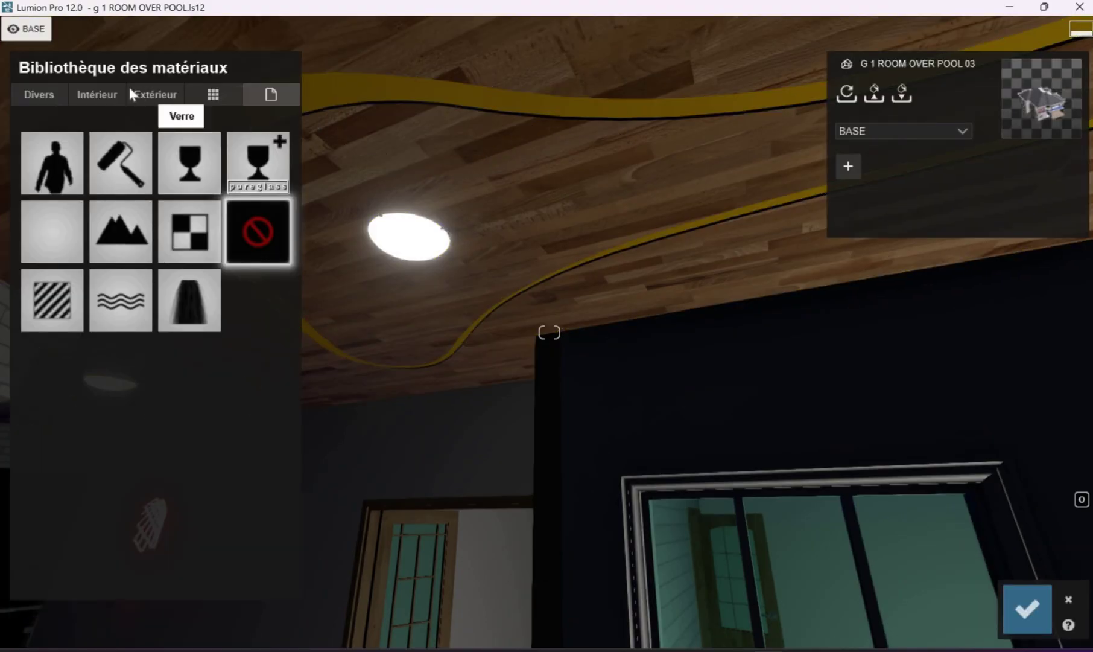
left_click(97, 95)
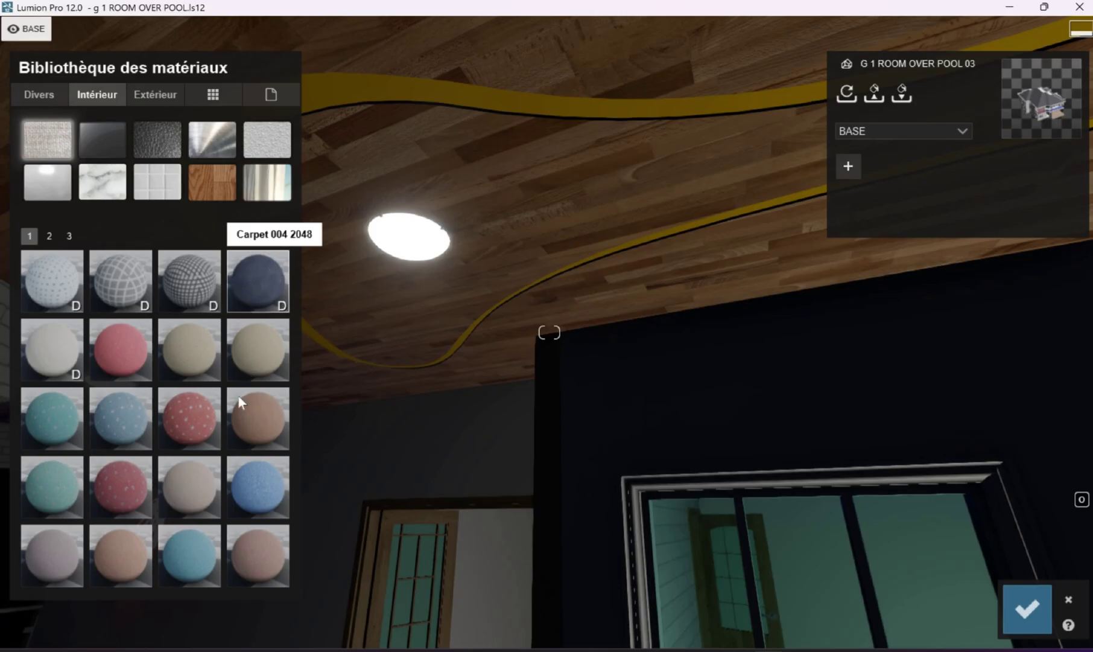
left_click(258, 275)
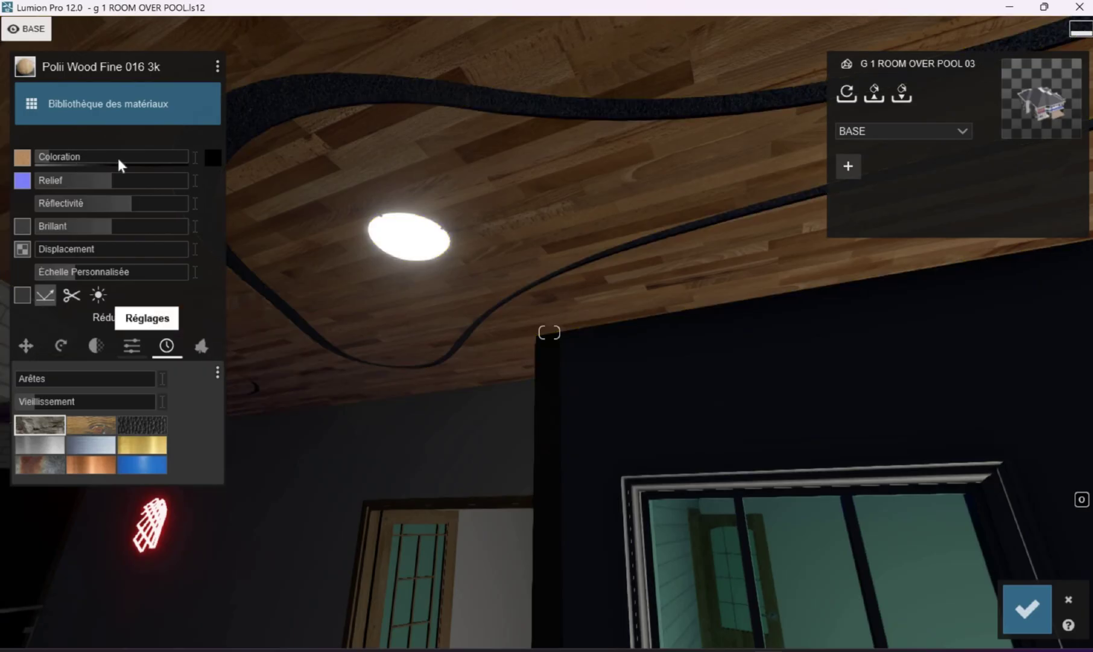
Step: Try a full-strength golden-yellow coloration of 1.0 on the balcony's wood ceiling, comparing yellow and orange hues
left_click(214, 155)
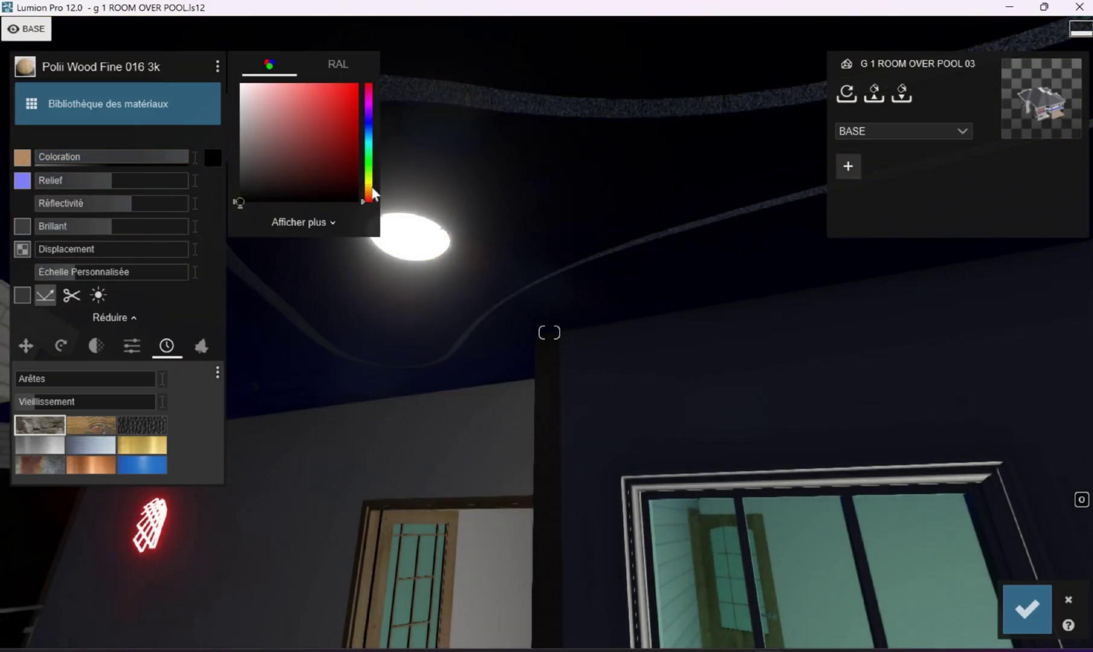
left_click(368, 186)
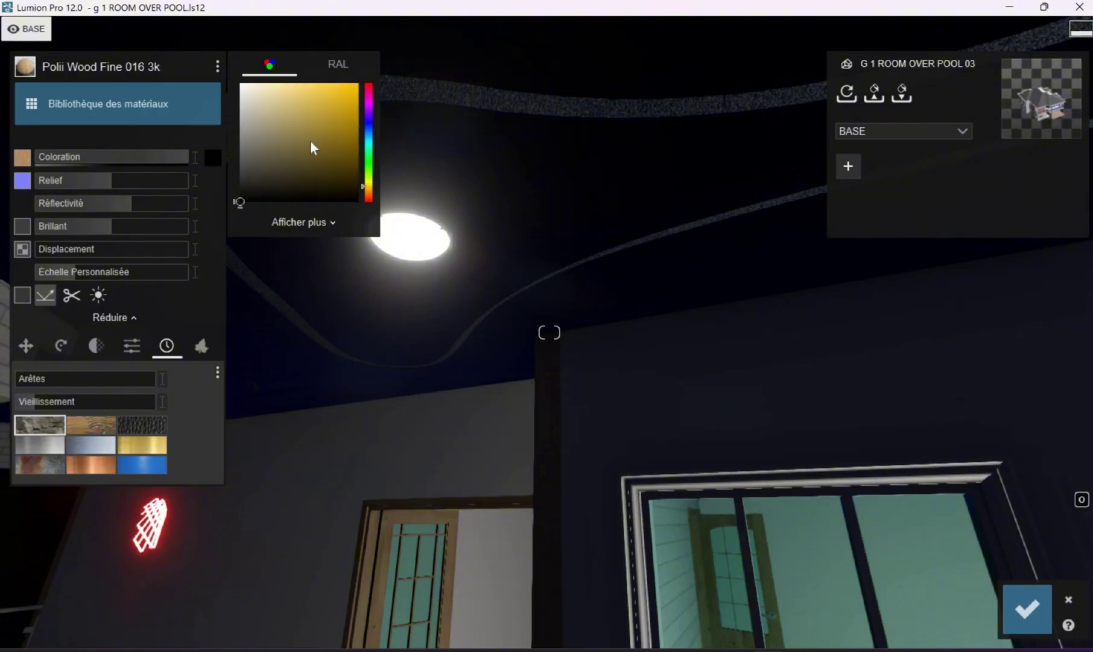
left_click_drag(326, 132, 349, 105)
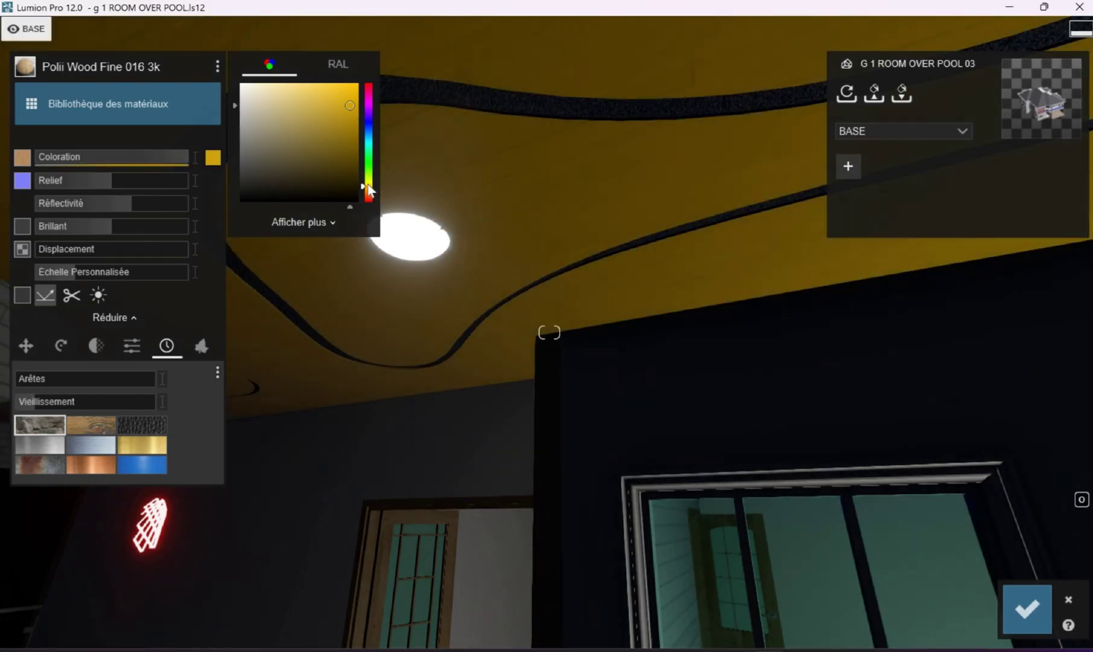
left_click(366, 181)
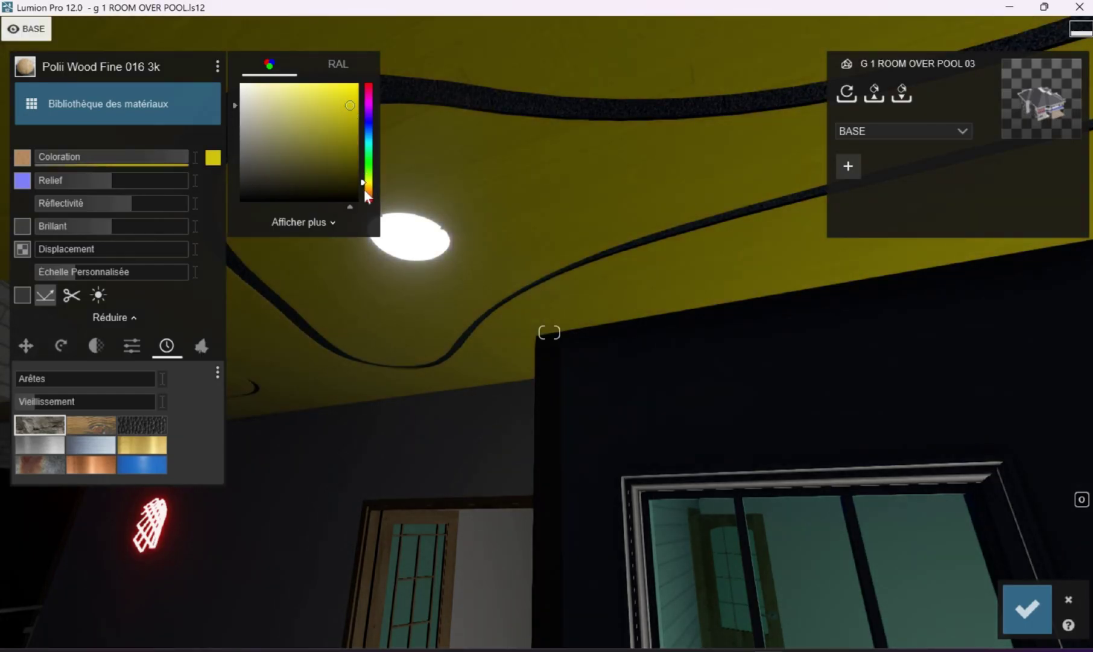
left_click(368, 191)
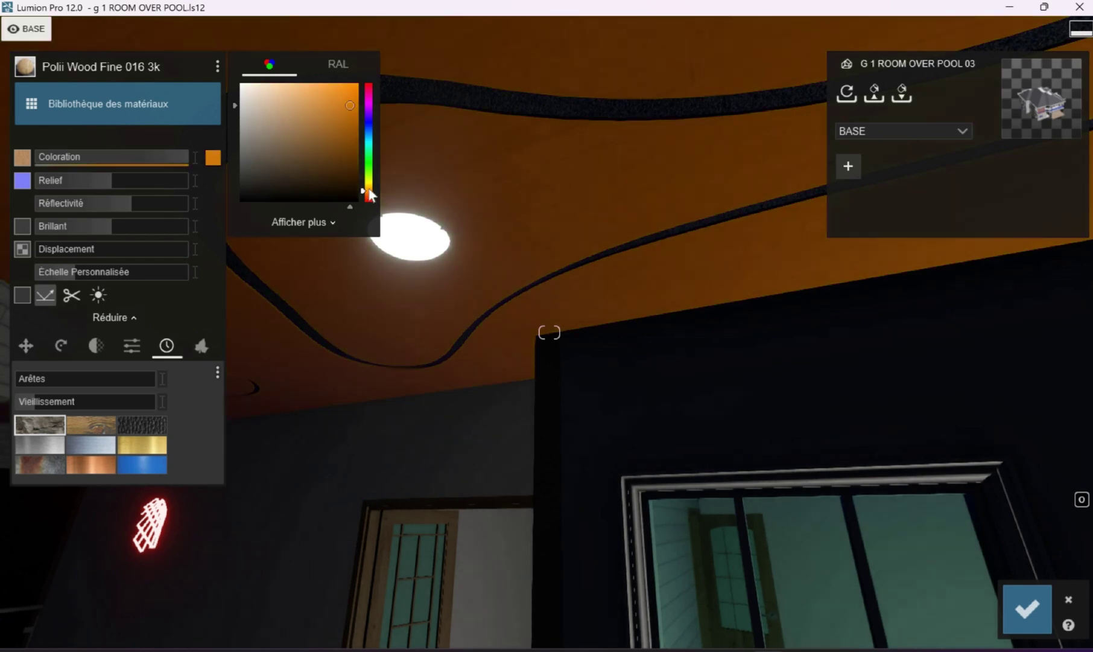
left_click(368, 187)
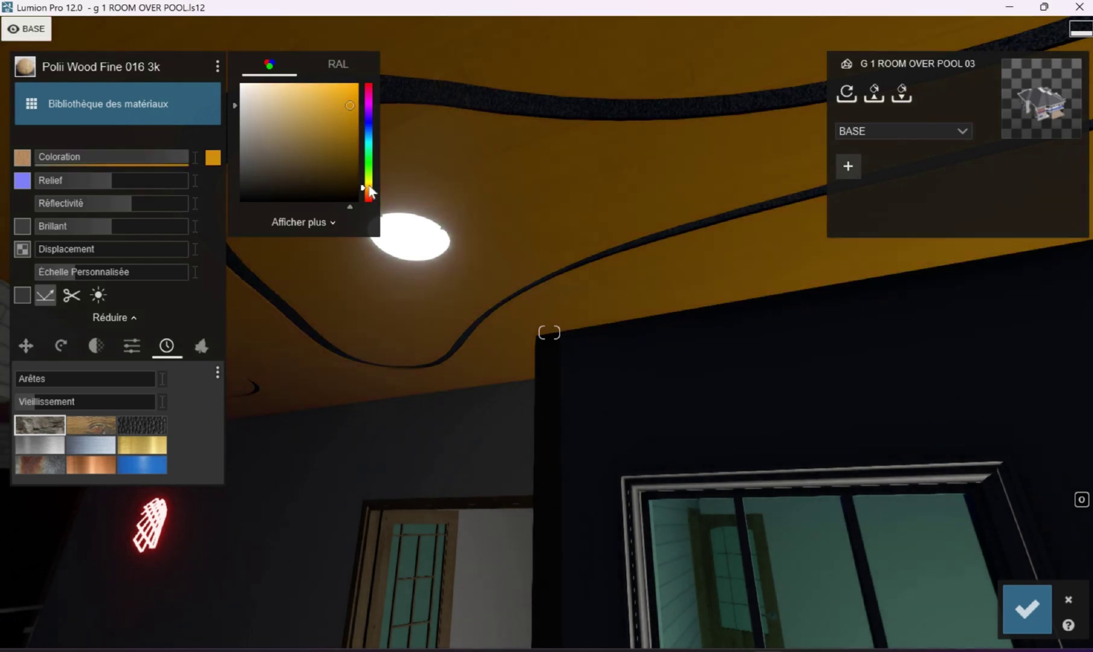
left_click(336, 112)
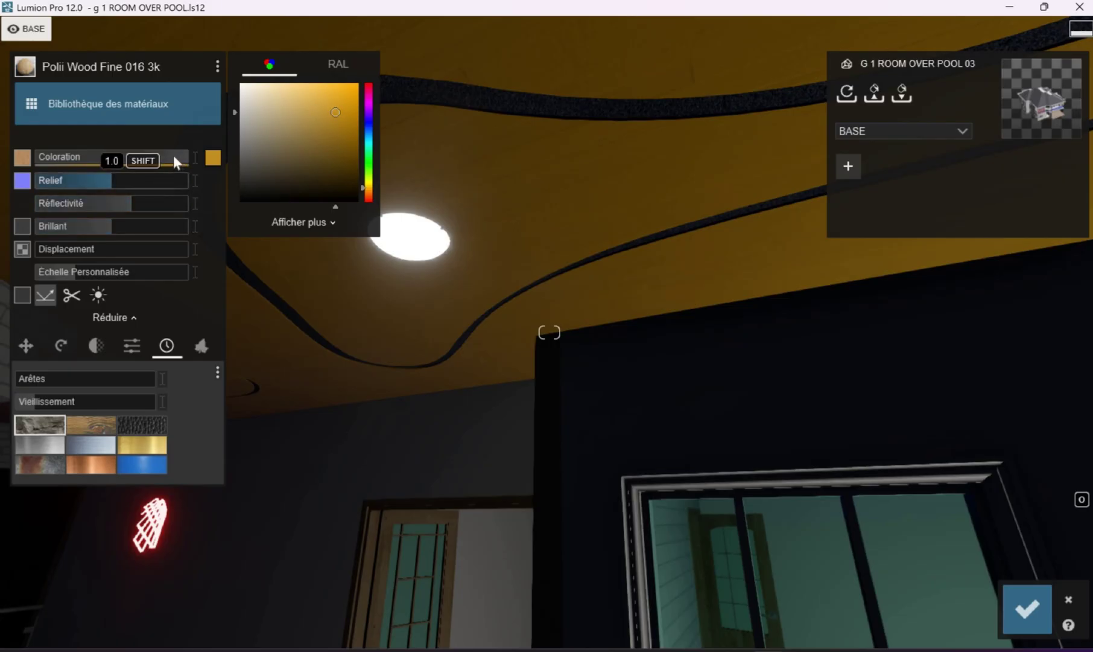
Step: Return the balcony's wood ceiling to a black coloration of 0.1 and save the material
left_click_drag(173, 157, 2, 167)
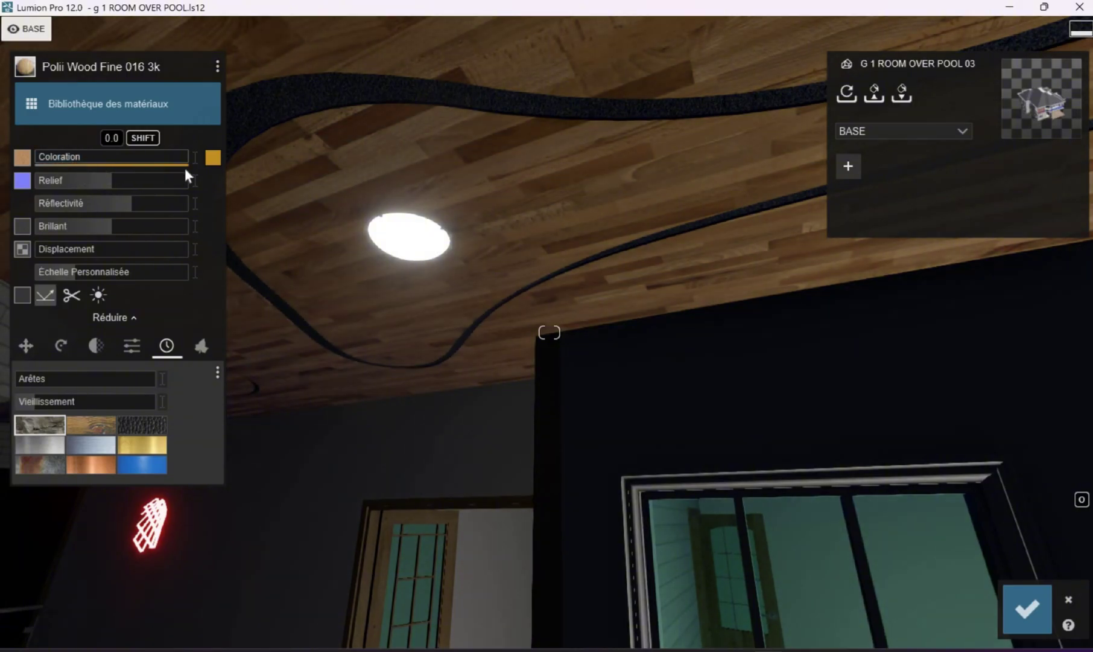
left_click_drag(185, 169, 116, 173)
left_click_drag(187, 180, 28, 168)
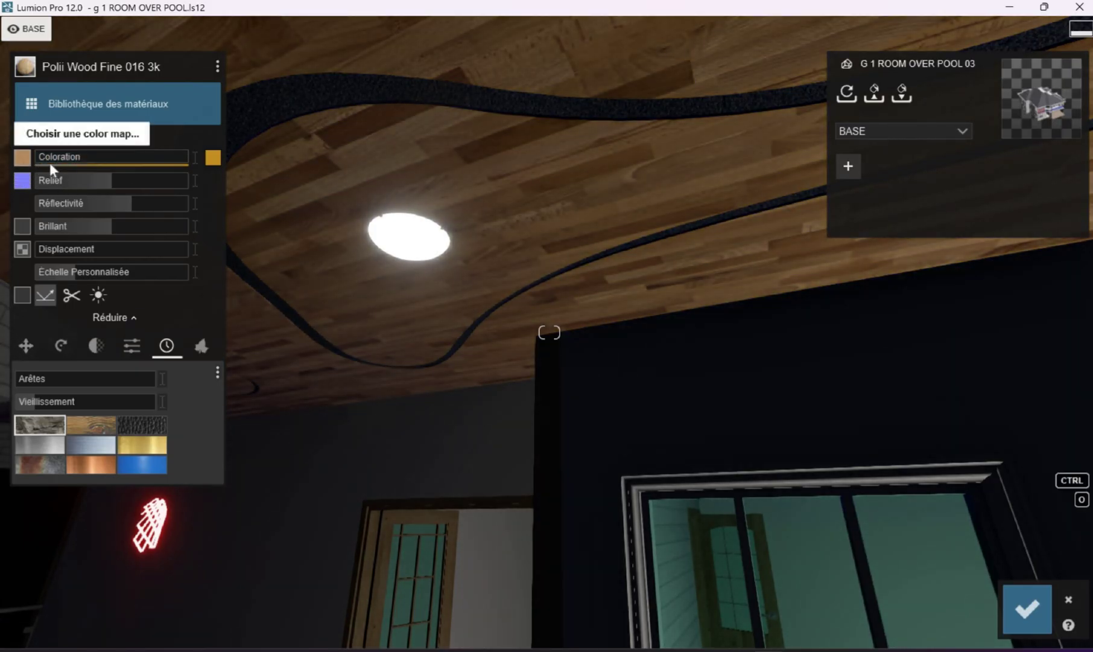
left_click(213, 158)
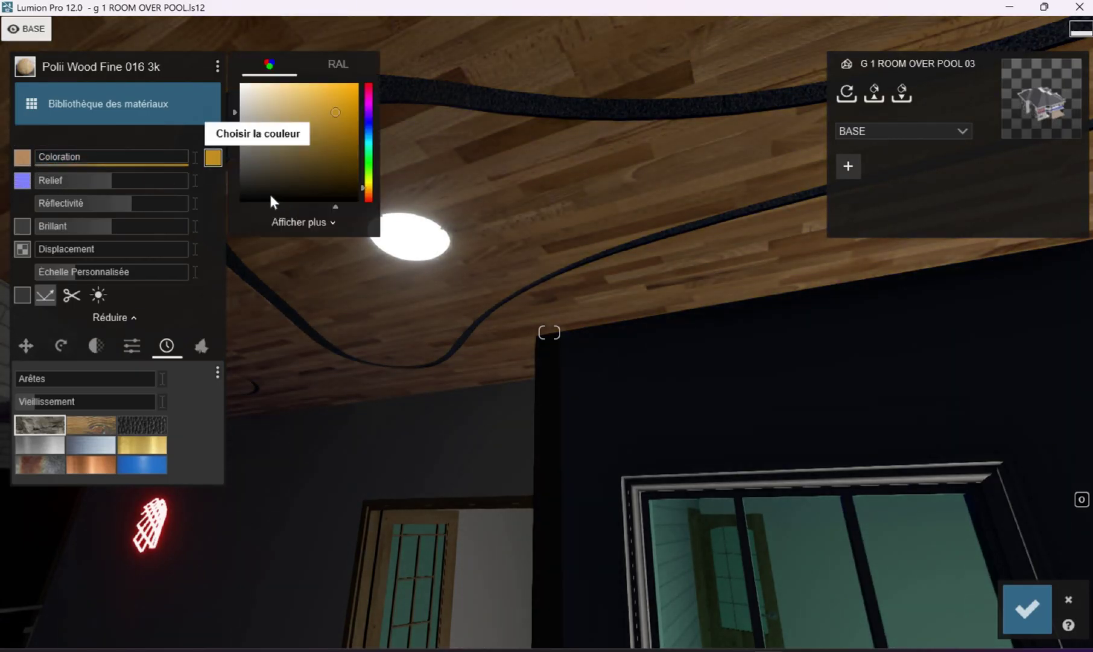
left_click(52, 156)
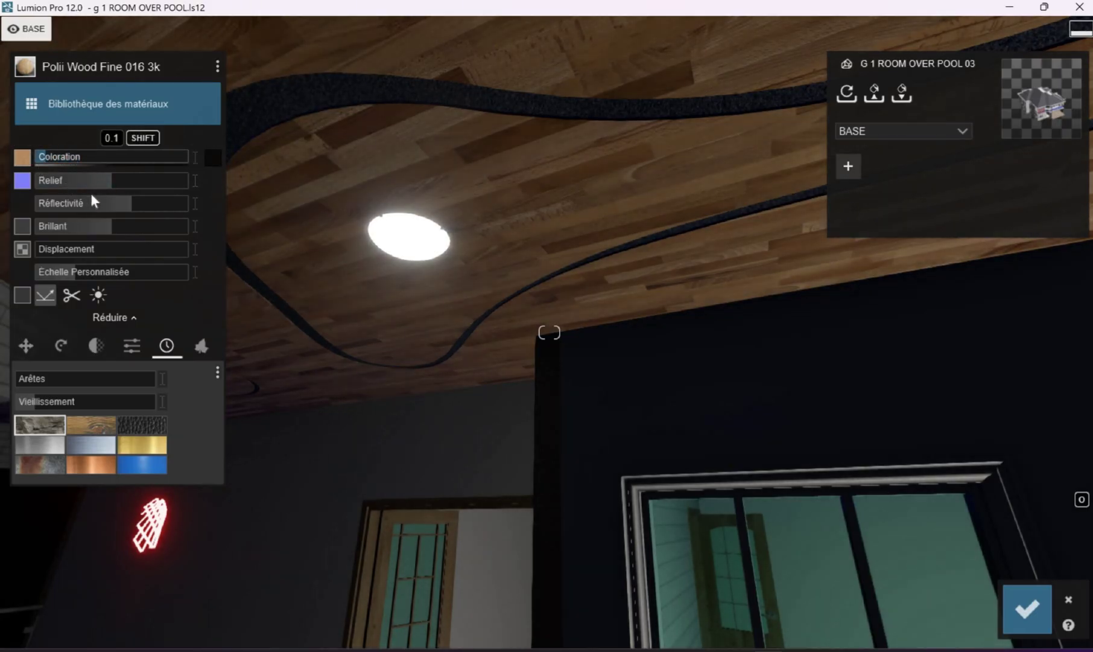
left_click(1027, 609)
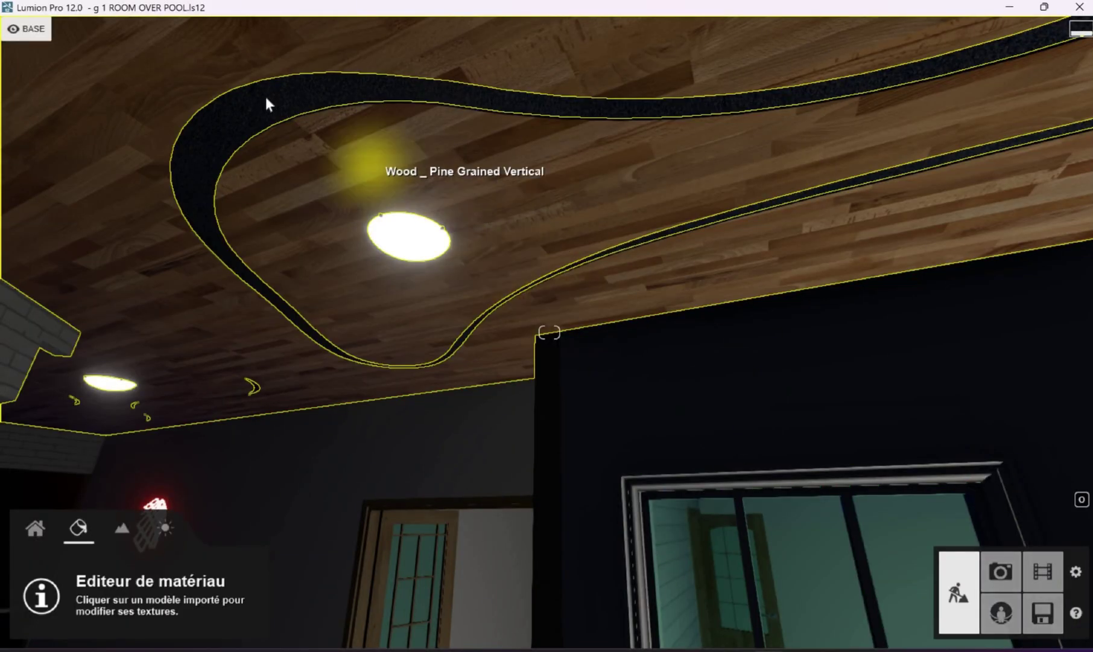
Step: Raise the coloration of the curved carpet band in the balcony ceiling to full strength and choose a golden-yellow hue
left_click(107, 130)
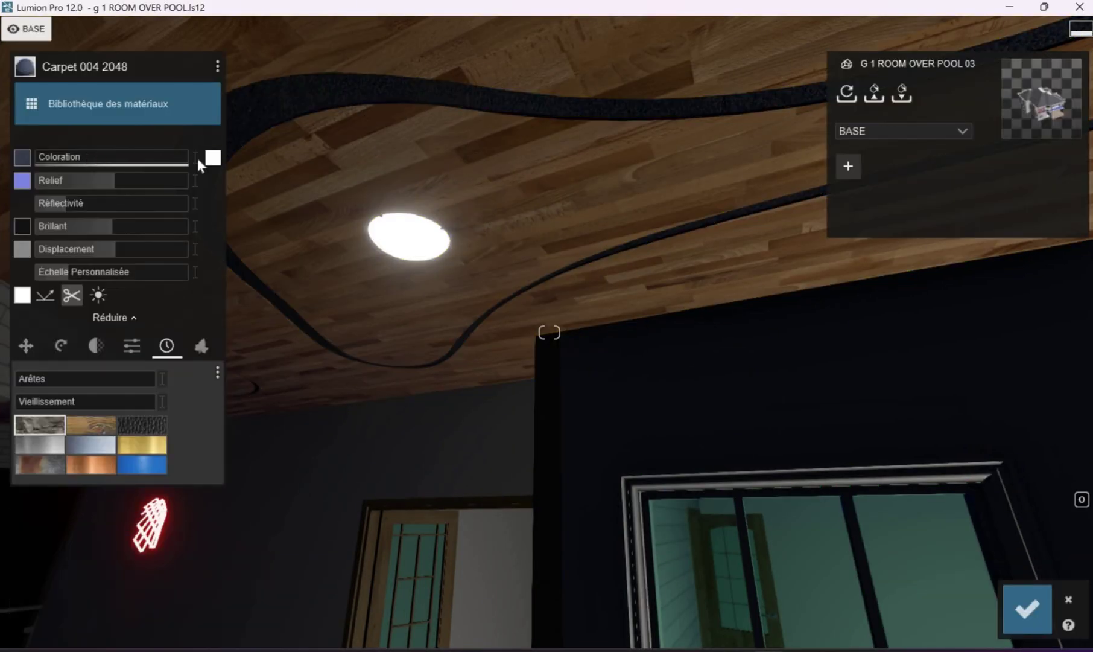
left_click(213, 158)
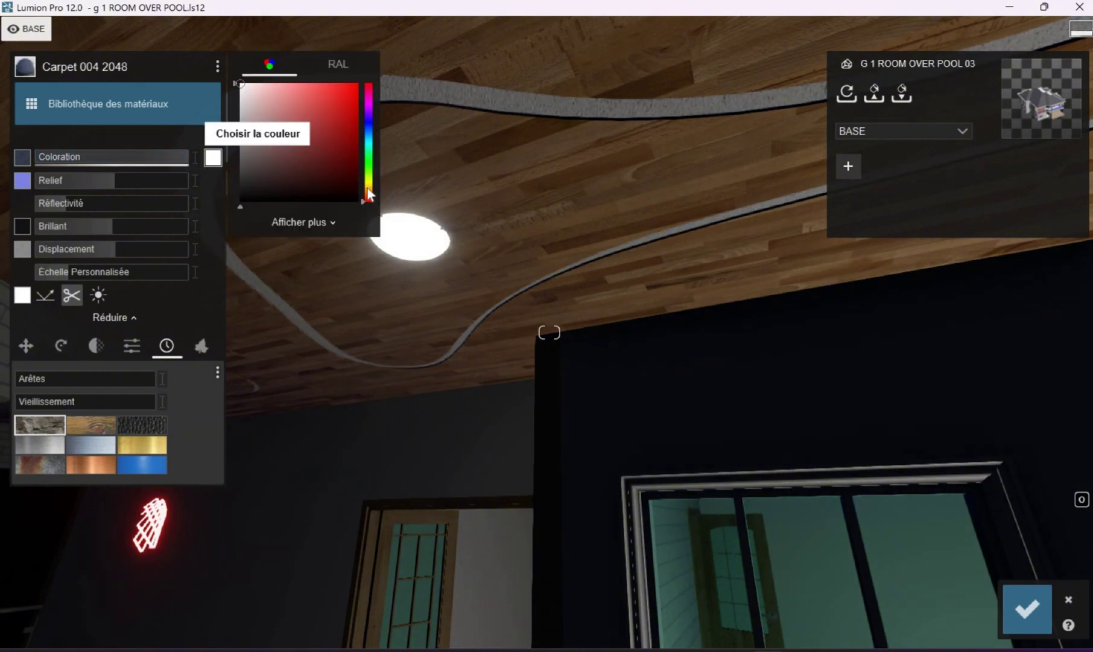
left_click(369, 186)
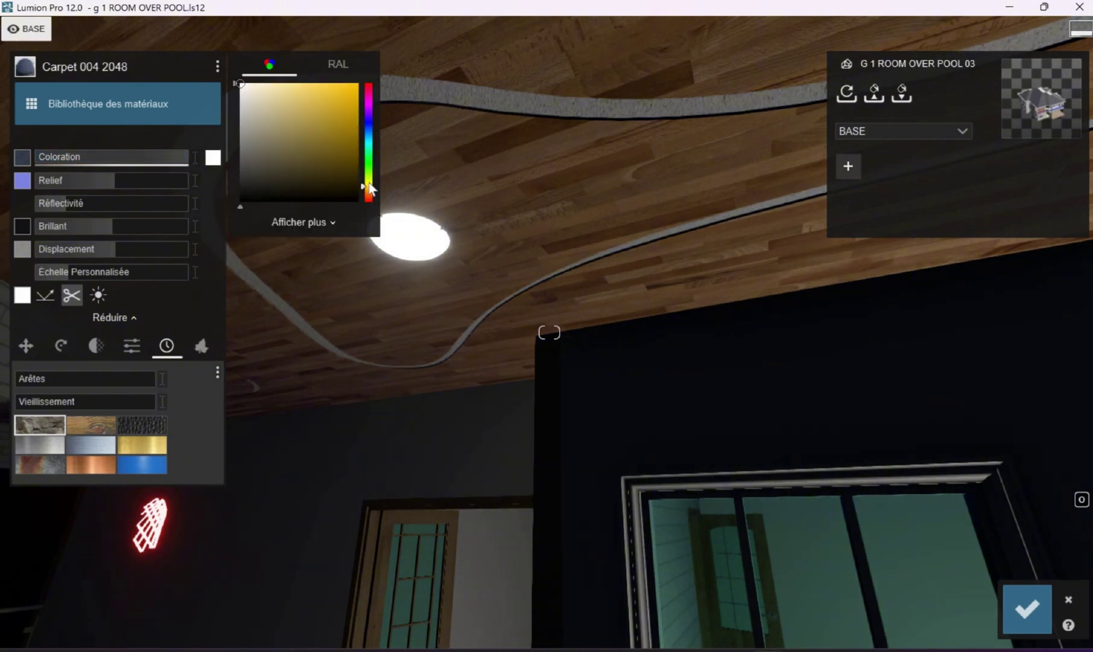